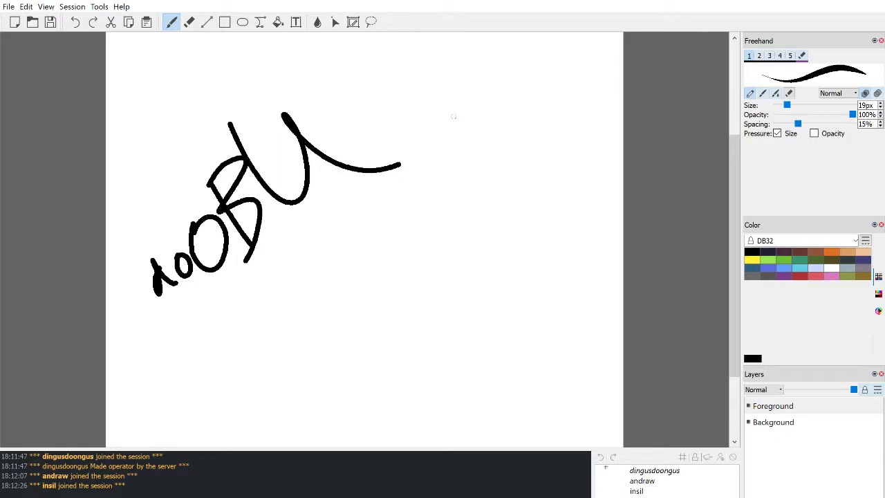
# Step: Undo all strokes of the black handwritten lettering to clear the canvas
pyautogui.hotkey('ctrl', 'z')
pyautogui.hotkey('ctrl', 'z')
pyautogui.hotkey('ctrl', 'z')
pyautogui.hotkey('ctrl', 'z')
pyautogui.hotkey('ctrl', 'z')
pyautogui.hotkey('ctrl', 'z')
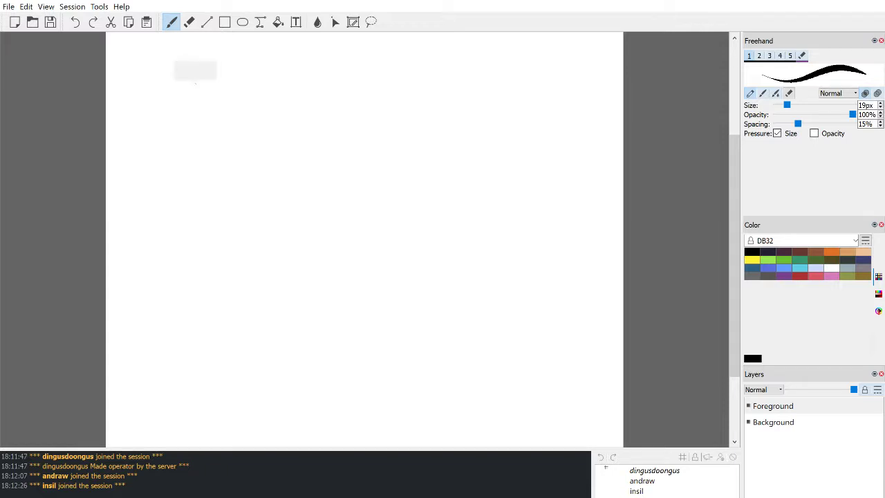
# Step: Handwrite "ALL The COOKIEZ" in black diagonally across the canvas
pyautogui.moveTo(149, 264); pyautogui.dragTo(183, 275)
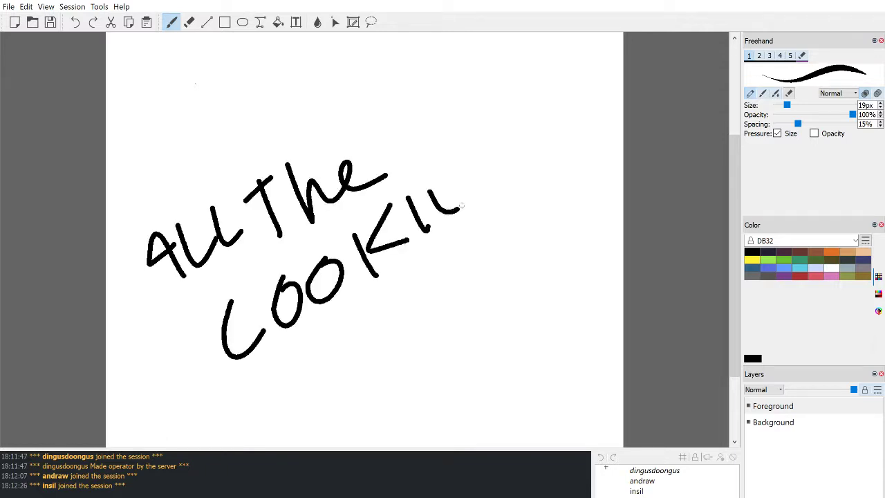
pyautogui.moveTo(448, 170); pyautogui.dragTo(450, 167)
pyautogui.moveTo(463, 160)
pyautogui.mouseDown()
pyautogui.moveTo(513, 176)
pyautogui.moveTo(525, 162)
pyautogui.mouseUp()
pyautogui.moveTo(465, 183); pyautogui.dragTo(538, 128)
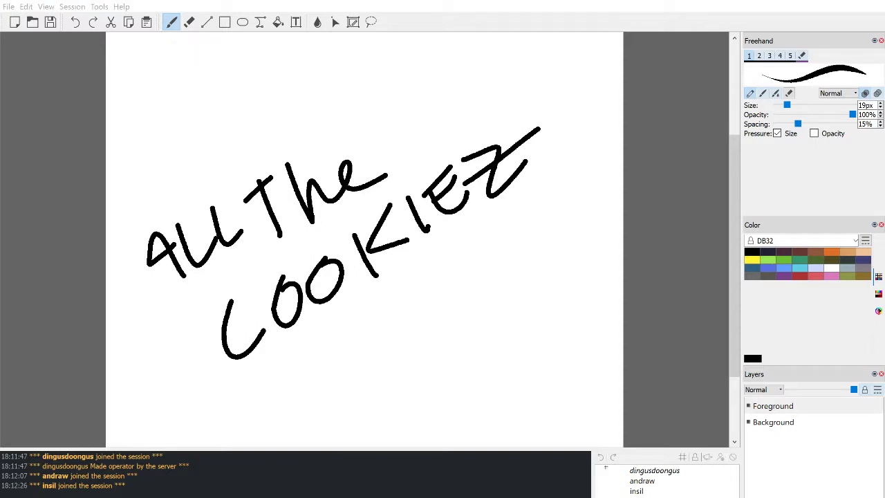
# Step: Undo every stroke of the "ALL The COOKIEZ" lettering until the canvas is blank
pyautogui.hotkey('ctrl', 'z')
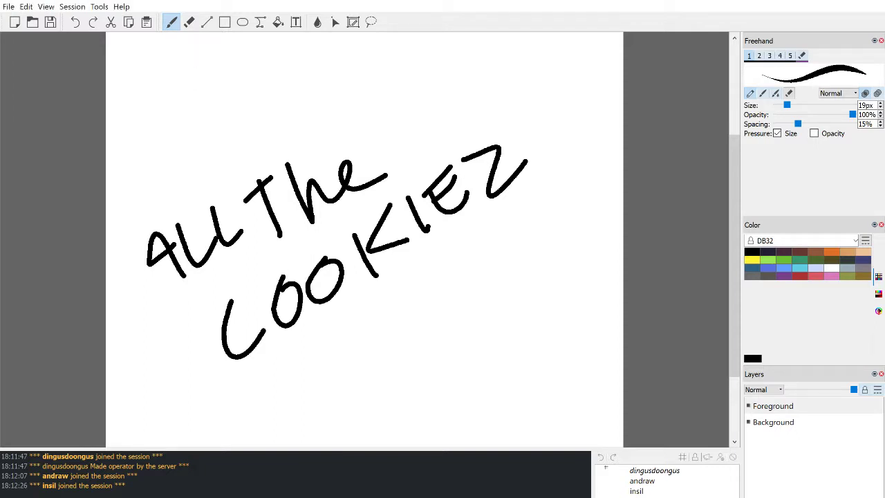
pyautogui.hotkey('ctrl', 'z')
pyautogui.hotkey('ctrl', 'z')
pyautogui.hotkey('ctrl', 'z')
pyautogui.hotkey('ctrl', 'z')
pyautogui.hotkey('ctrl', 'z')
pyautogui.hotkey('ctrl', 'z')
pyautogui.hotkey('ctrl', 'z')
pyautogui.hotkey('ctrl', 'z')
pyautogui.hotkey('ctrl', 'z')
pyautogui.hotkey('ctrl', 'z')
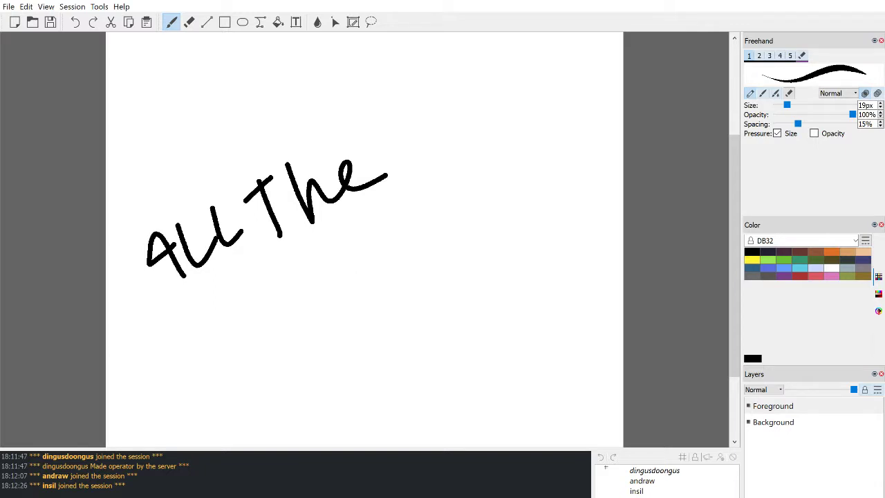
pyautogui.hotkey('ctrl', 'z')
pyautogui.hotkey('ctrl', 'z')
pyautogui.hotkey('ctrl', 'z')
pyautogui.hotkey('ctrl', 'z')
pyautogui.hotkey('ctrl', 'z')
pyautogui.hotkey('ctrl', 'z')
pyautogui.hotkey('ctrl', 'z')
pyautogui.hotkey('ctrl', 'z')
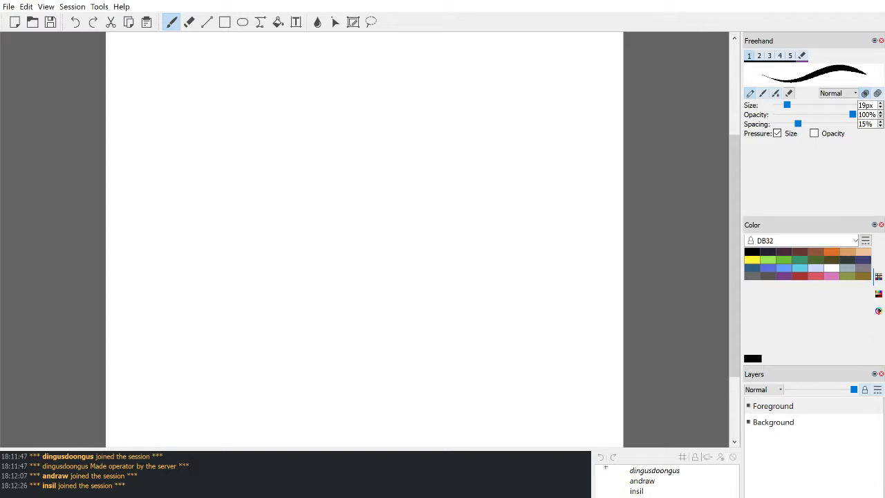
# Step: Set the brush size to 8px and draw a black pizza slice outline with an inner curve marking the crust
pyautogui.scroll(2, 571, 113)
pyautogui.scroll(-1, 571, 113)
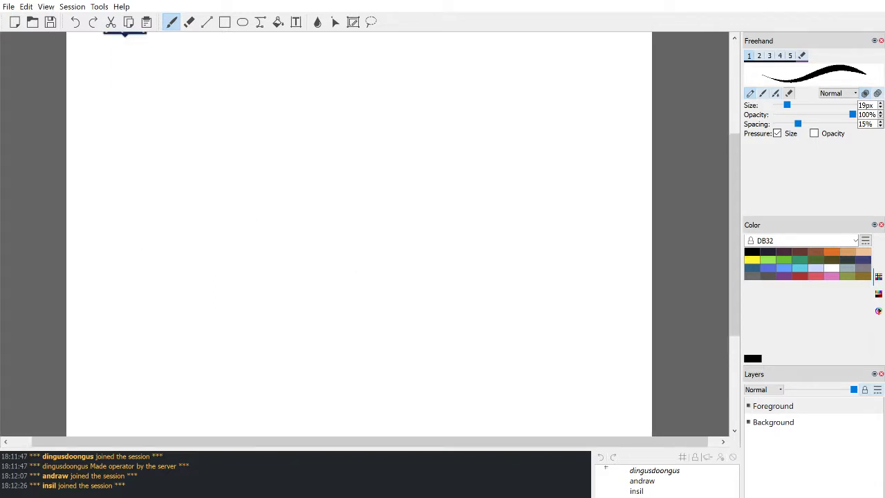
pyautogui.moveTo(787, 105); pyautogui.dragTo(781, 104)
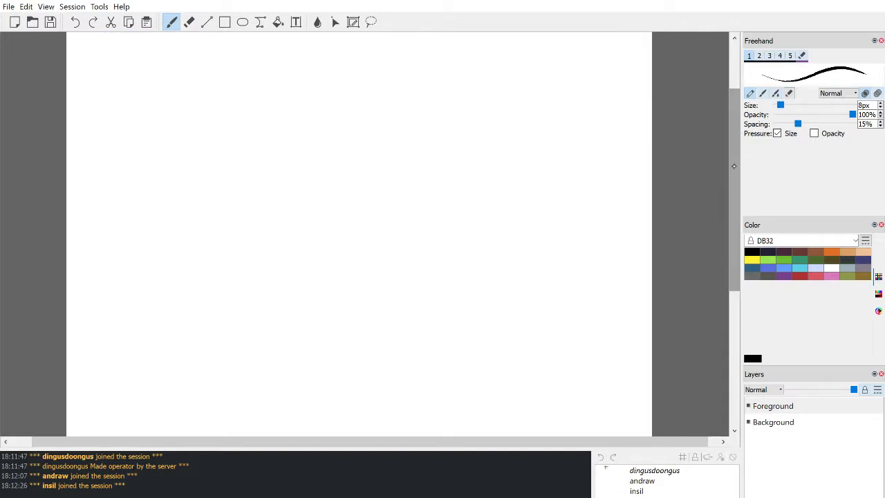
pyautogui.scroll(2, 359, 235)
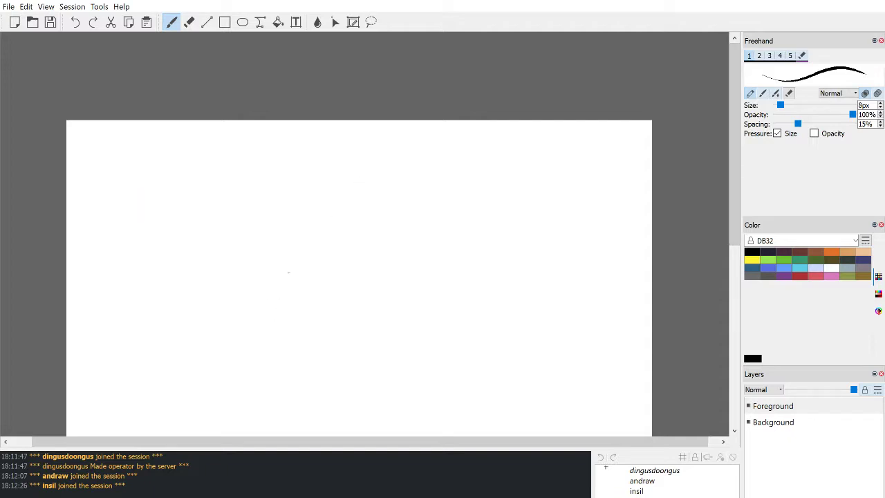
pyautogui.moveTo(284, 279)
pyautogui.mouseDown()
pyautogui.moveTo(372, 387)
pyautogui.moveTo(411, 191)
pyautogui.moveTo(425, 177)
pyautogui.mouseUp()
pyautogui.moveTo(372, 382); pyautogui.dragTo(429, 183)
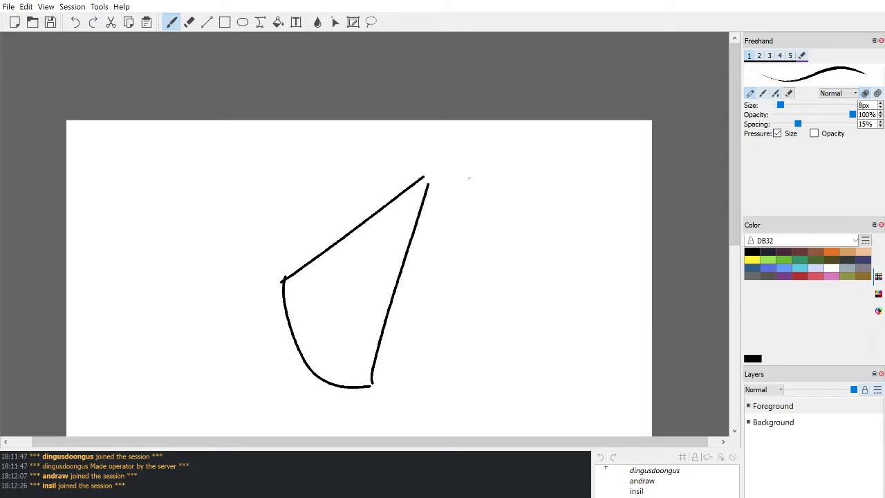
pyautogui.moveTo(298, 271)
pyautogui.mouseDown()
pyautogui.moveTo(344, 368)
pyautogui.moveTo(366, 374)
pyautogui.mouseUp()
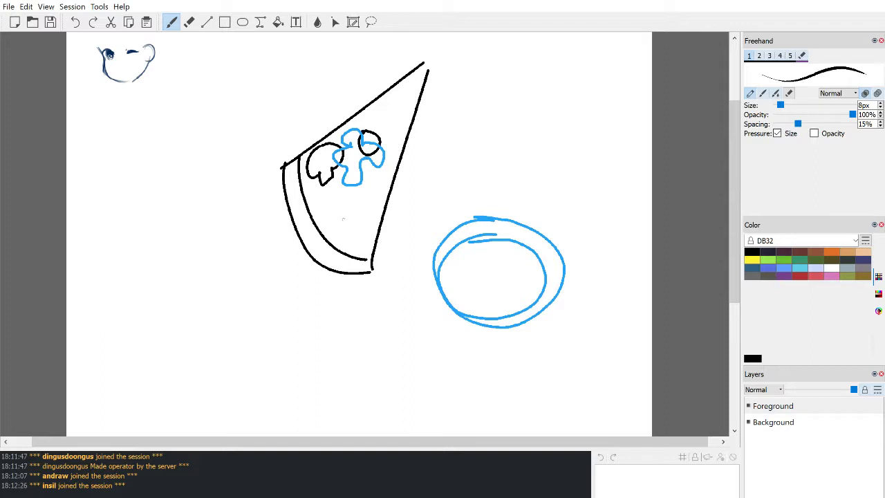
# Step: Add eyes to the black mushroom topping on the pizza slice and draw a domed bell on top of the blue clock
pyautogui.moveTo(319, 164); pyautogui.dragTo(373, 143)
pyautogui.moveTo(490, 207); pyautogui.dragTo(490, 221)
pyautogui.moveTo(503, 211)
pyautogui.mouseDown()
pyautogui.moveTo(503, 221)
pyautogui.moveTo(496, 191)
pyautogui.moveTo(478, 209)
pyautogui.mouseUp()
# Step: Draw a face inside the blue clock with two dot eyes, L-shaped clock hands as the nose and a curved smile
pyautogui.click(473, 265)
pyautogui.moveTo(507, 259)
pyautogui.mouseDown()
pyautogui.moveTo(492, 288)
pyautogui.moveTo(524, 282)
pyautogui.mouseUp()
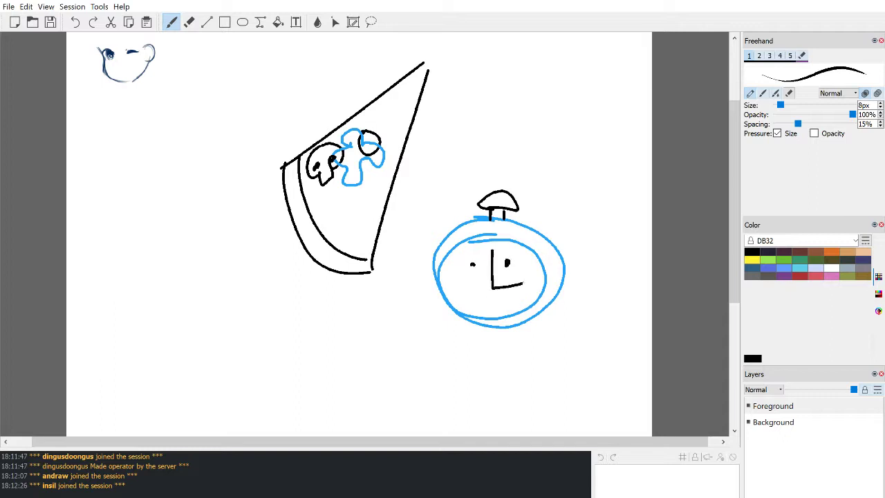
pyautogui.moveTo(463, 292)
pyautogui.mouseDown()
pyautogui.moveTo(490, 311)
pyautogui.moveTo(523, 291)
pyautogui.mouseUp()
# Step: Draw a black cartoon hand on each side of the blue clock
pyautogui.moveTo(424, 275)
pyautogui.mouseDown()
pyautogui.moveTo(403, 297)
pyautogui.moveTo(409, 303)
pyautogui.moveTo(418, 306)
pyautogui.moveTo(428, 277)
pyautogui.mouseUp()
pyautogui.moveTo(584, 274)
pyautogui.mouseDown()
pyautogui.moveTo(582, 300)
pyautogui.moveTo(600, 282)
pyautogui.moveTo(580, 272)
pyautogui.moveTo(593, 307)
pyautogui.moveTo(565, 296)
pyautogui.mouseUp()
pyautogui.hotkey('ctrl', 'z')
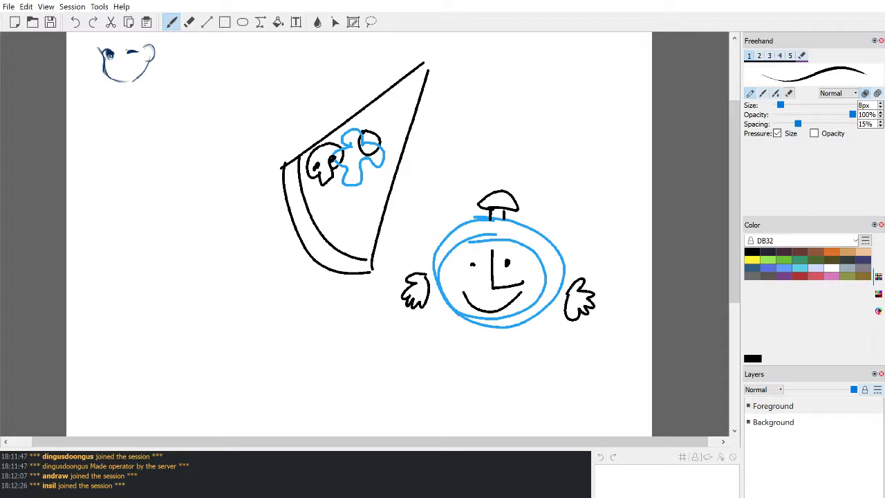
# Step: Draw two legs with oval feet below the clock and enlarge its dot eyes
pyautogui.moveTo(461, 312)
pyautogui.mouseDown()
pyautogui.moveTo(449, 345)
pyautogui.moveTo(415, 360)
pyautogui.moveTo(455, 348)
pyautogui.mouseUp()
pyautogui.moveTo(527, 322)
pyautogui.mouseDown()
pyautogui.moveTo(529, 344)
pyautogui.moveTo(567, 349)
pyautogui.moveTo(542, 344)
pyautogui.mouseUp()
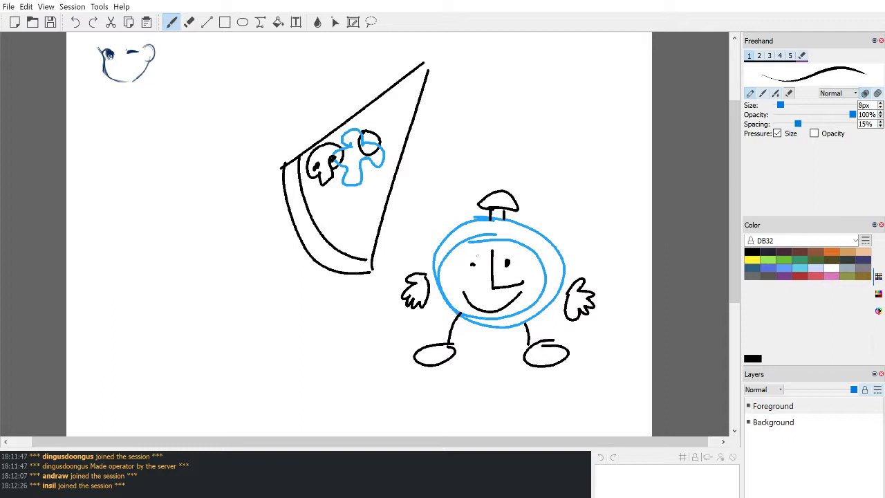
pyautogui.moveTo(470, 262); pyautogui.dragTo(507, 266)
# Step: Draw a small black oval on the pizza slice below the mushroom toppings
pyautogui.moveTo(730, 156)
pyautogui.mouseDown()
pyautogui.moveTo(730, 121)
pyautogui.moveTo(731, 145)
pyautogui.mouseUp()
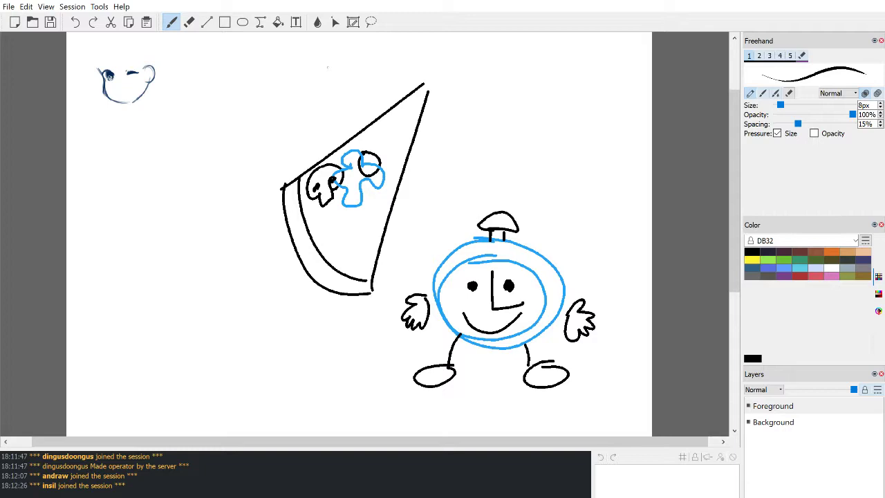
pyautogui.moveTo(734, 169)
pyautogui.mouseDown()
pyautogui.moveTo(734, 136)
pyautogui.moveTo(734, 307)
pyautogui.moveTo(723, 182)
pyautogui.mouseUp()
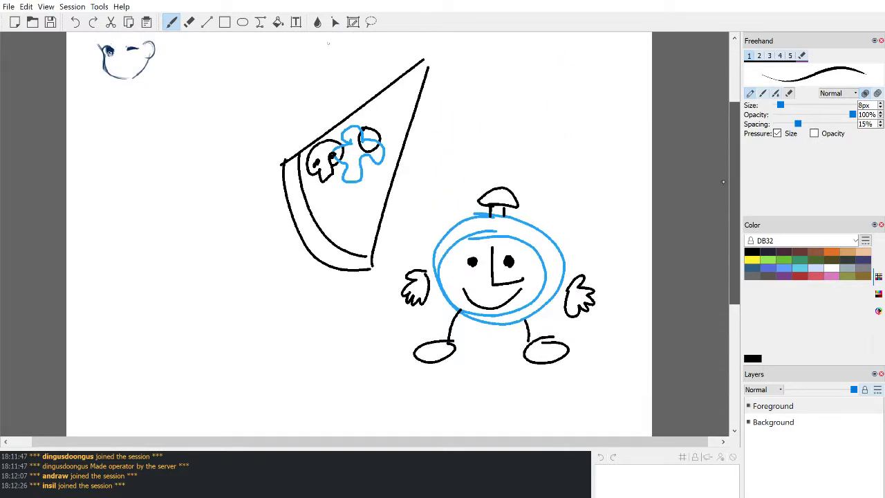
pyautogui.scroll(3, 723, 182)
pyautogui.scroll(-3, 723, 182)
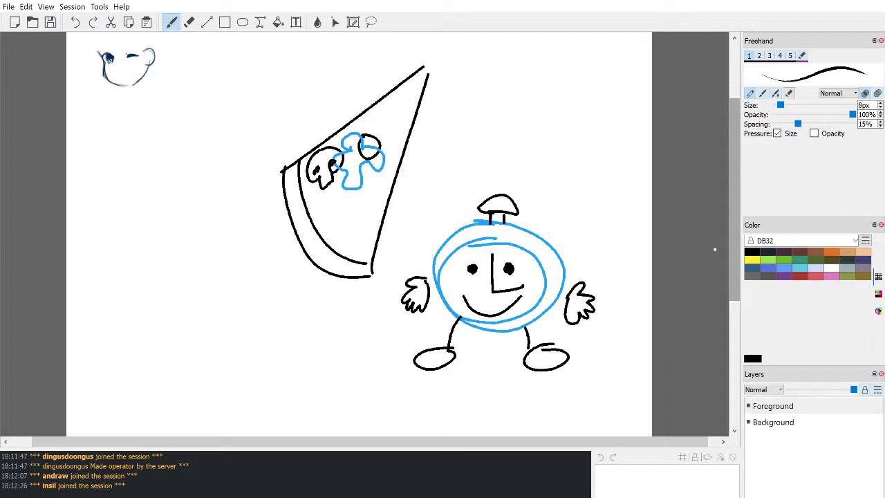
pyautogui.scroll(4, 715, 249)
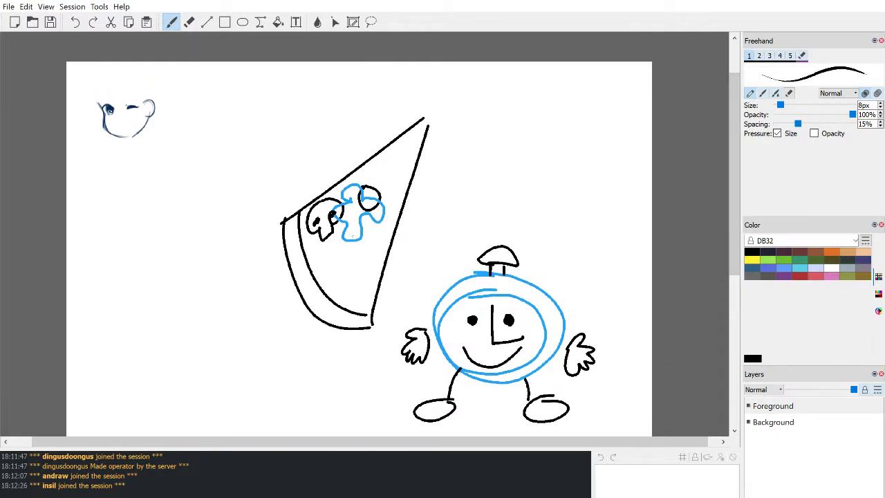
pyautogui.moveTo(338, 261)
pyautogui.mouseDown()
pyautogui.moveTo(344, 274)
pyautogui.moveTo(336, 263)
pyautogui.mouseUp()
pyautogui.scroll(3, 359, 249)
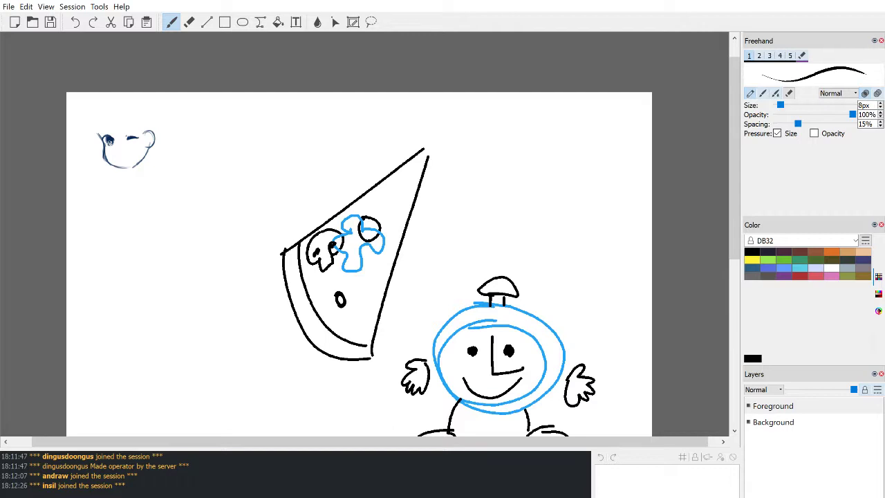
pyautogui.scroll(-4, 359, 235)
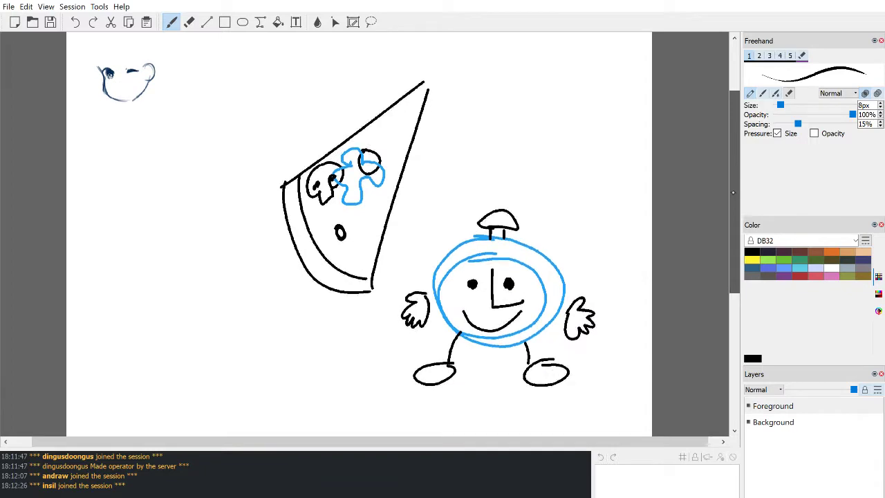
pyautogui.scroll(3, 359, 236)
pyautogui.scroll(-3, 359, 235)
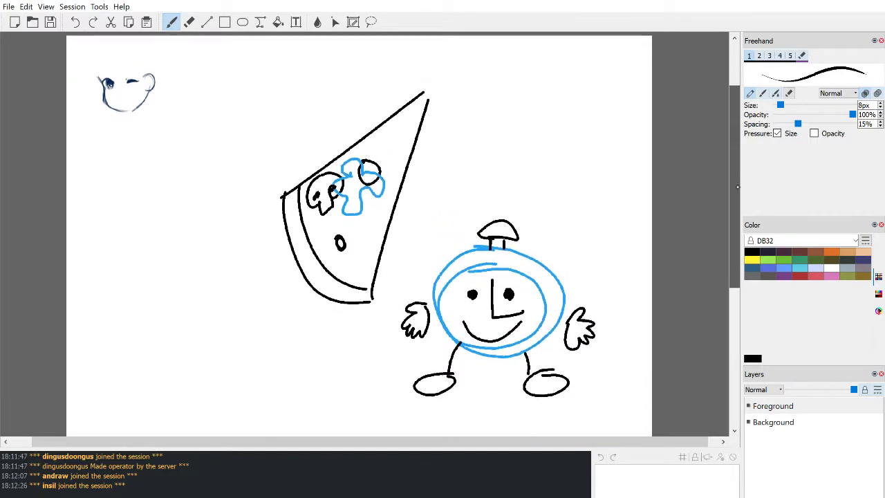
pyautogui.scroll(2, 360, 235)
pyautogui.scroll(2, 359, 235)
pyautogui.scroll(-4, 360, 235)
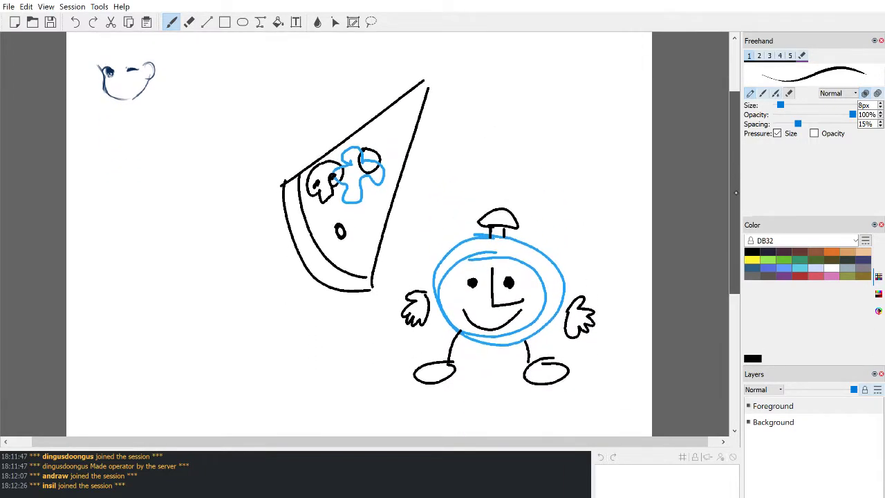
pyautogui.scroll(1, 360, 235)
pyautogui.scroll(-1, 737, 181)
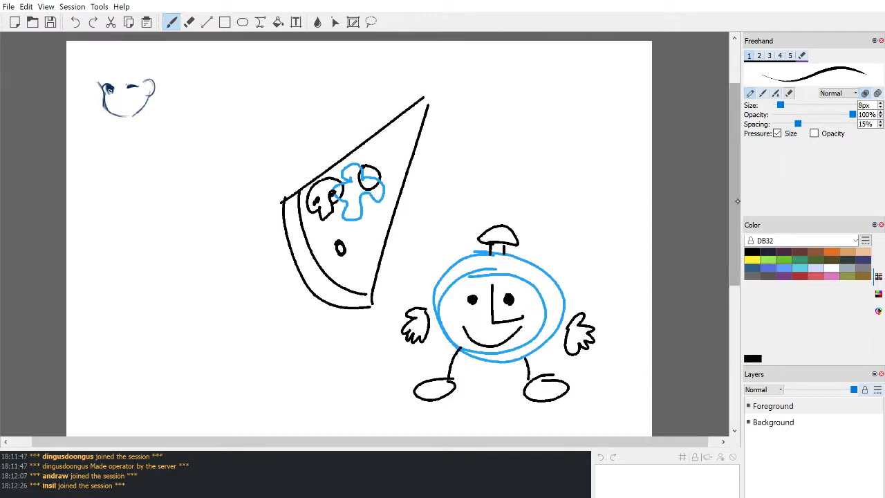
pyautogui.moveTo(735, 196)
pyautogui.mouseDown()
pyautogui.moveTo(736, 206)
pyautogui.moveTo(736, 191)
pyautogui.mouseUp()
pyautogui.scroll(-3, 359, 235)
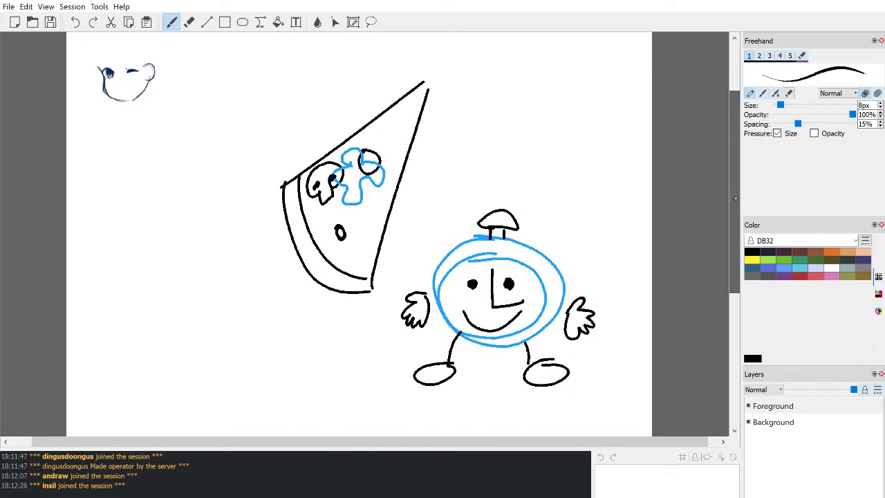
pyautogui.scroll(-3, 735, 201)
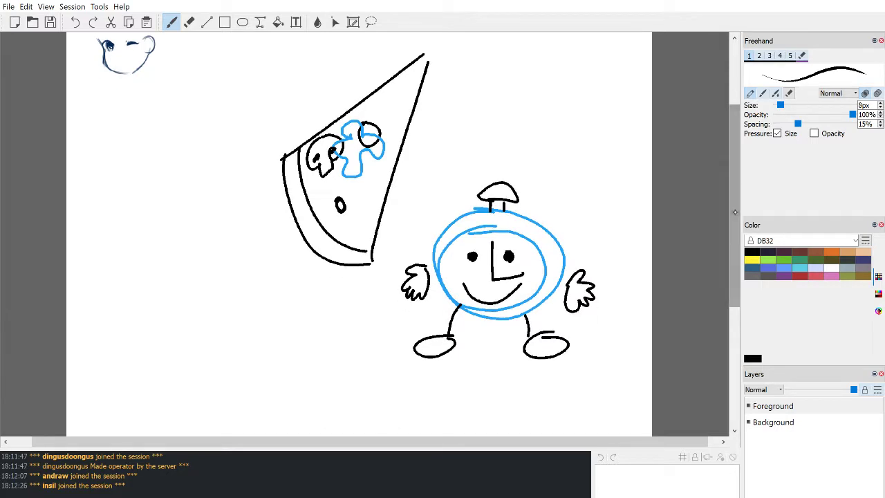
pyautogui.scroll(4, 736, 198)
pyautogui.scroll(-4, 735, 197)
pyautogui.scroll(1, 735, 201)
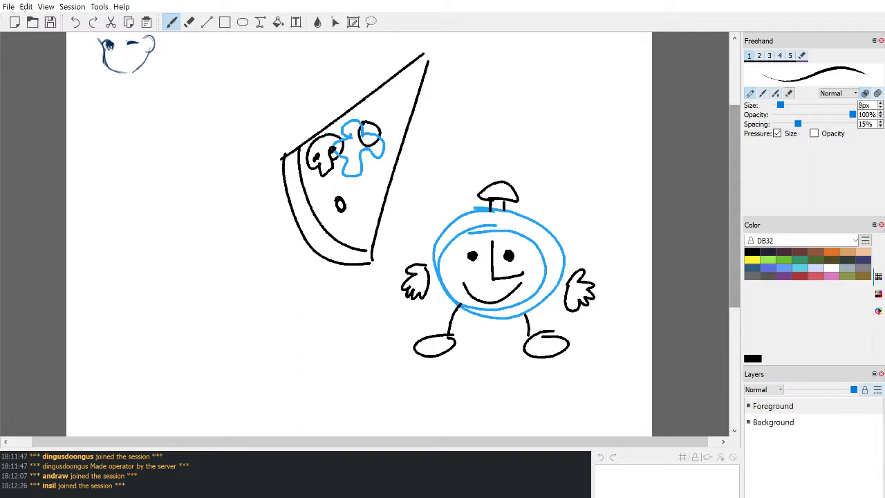
# Step: Try to cross out the small dark blue face near the canvas's upper-left corner with black strokes
pyautogui.moveTo(734, 133); pyautogui.dragTo(734, 81)
pyautogui.moveTo(132, 126)
pyautogui.mouseDown()
pyautogui.moveTo(109, 187)
pyautogui.moveTo(106, 135)
pyautogui.mouseUp()
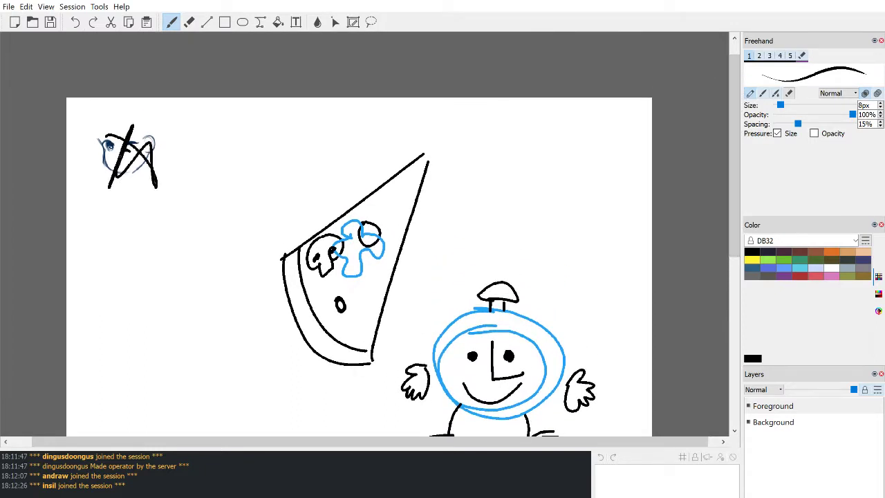
pyautogui.hotkey('ctrl', 'z')
pyautogui.hotkey('ctrl', 'z')
pyautogui.scroll(-5, 108, 147)
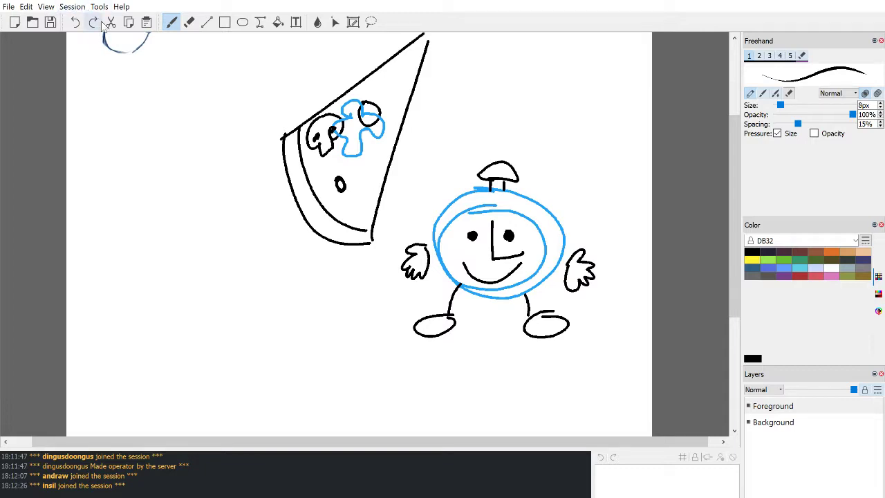
pyautogui.scroll(-2, 395, 107)
pyautogui.scroll(4, 395, 108)
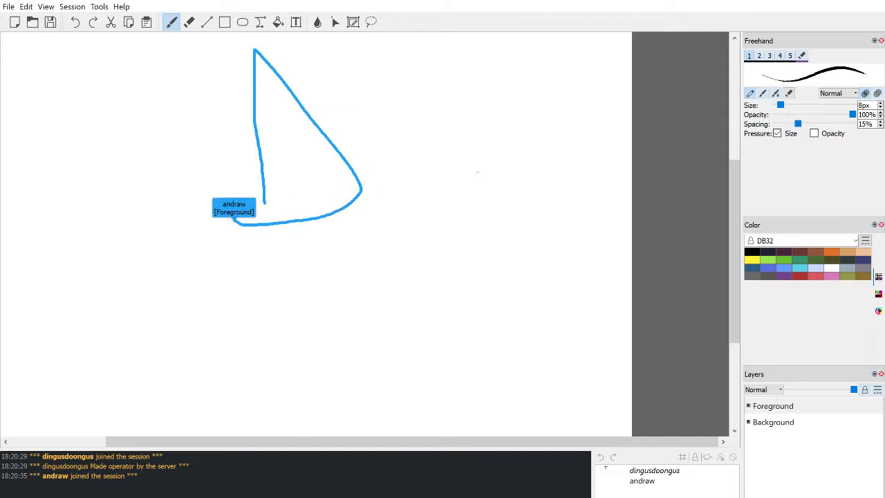
pyautogui.moveTo(735, 166); pyautogui.dragTo(734, 124)
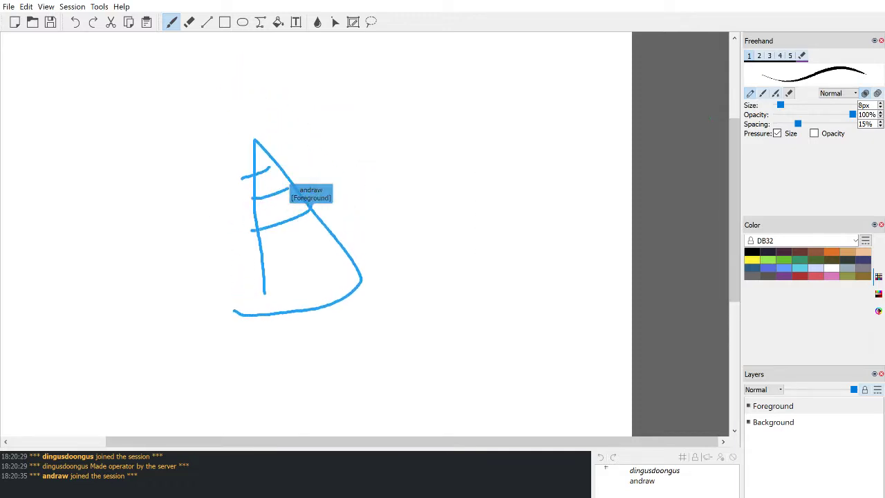
pyautogui.scroll(-3, 316, 233)
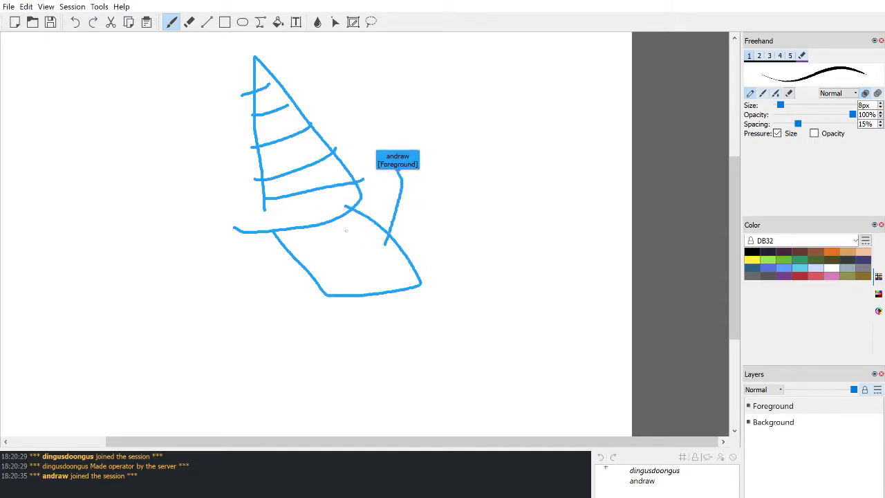
pyautogui.scroll(-1, 346, 199)
pyautogui.moveTo(734, 218); pyautogui.dragTo(737, 179)
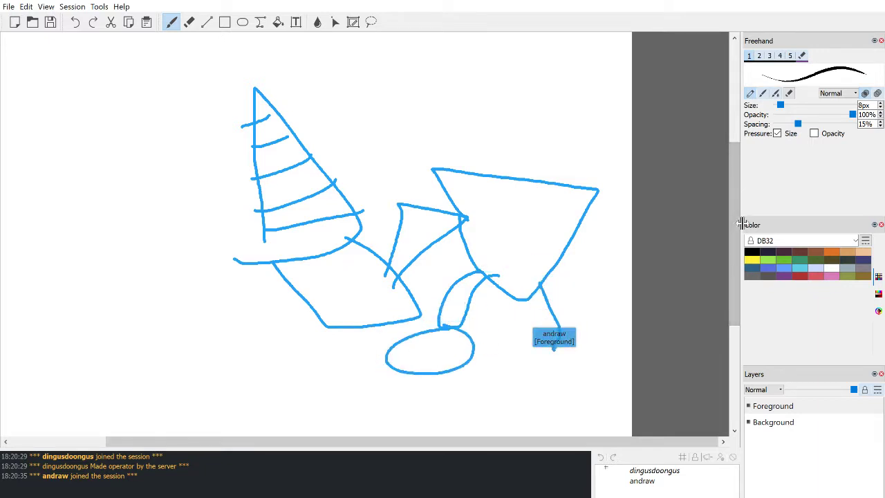
pyautogui.scroll(1, 735, 208)
pyautogui.moveTo(735, 208); pyautogui.dragTo(735, 206)
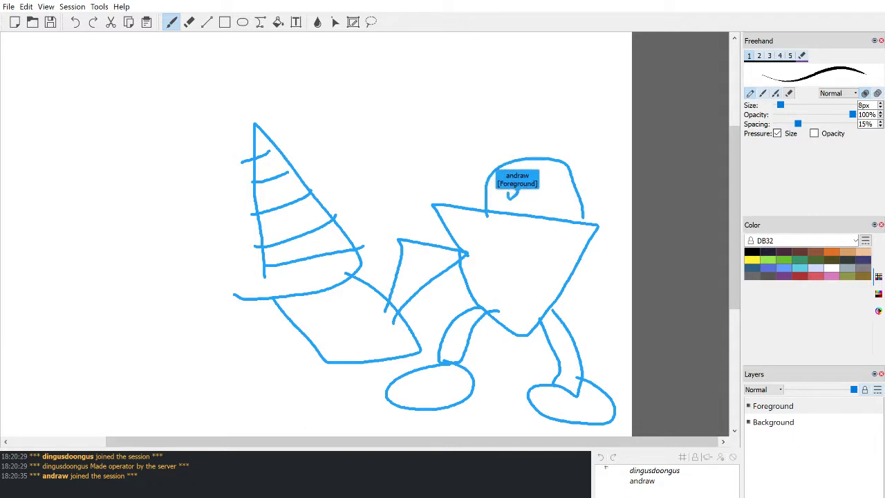
# Step: Pick orange from the DB32 palette and draw a pointed mask shape over the blue figure's face
pyautogui.click(830, 251)
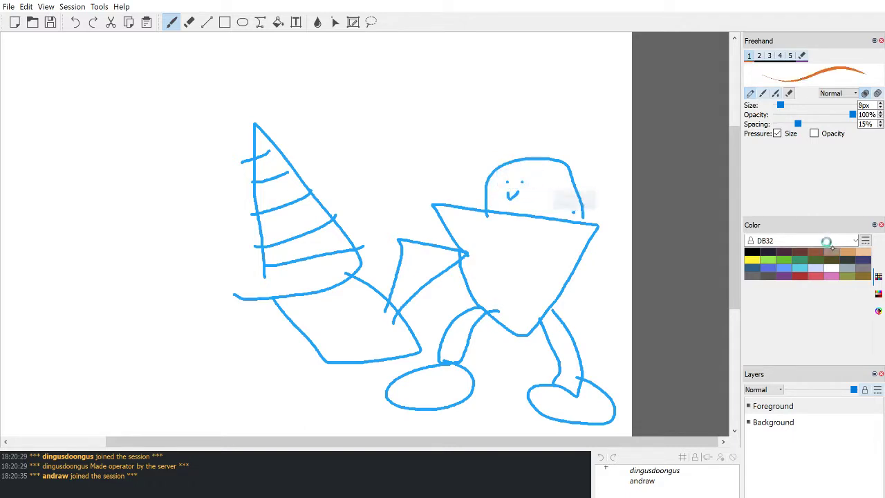
pyautogui.moveTo(469, 139)
pyautogui.mouseDown()
pyautogui.moveTo(498, 158)
pyautogui.moveTo(471, 142)
pyautogui.mouseUp()
pyautogui.moveTo(515, 181)
pyautogui.mouseDown()
pyautogui.moveTo(572, 153)
pyautogui.moveTo(516, 173)
pyautogui.moveTo(484, 168)
pyautogui.moveTo(502, 201)
pyautogui.moveTo(524, 196)
pyautogui.moveTo(550, 168)
pyautogui.moveTo(543, 160)
pyautogui.moveTo(510, 179)
pyautogui.mouseUp()
pyautogui.hotkey('ctrl', 'z')
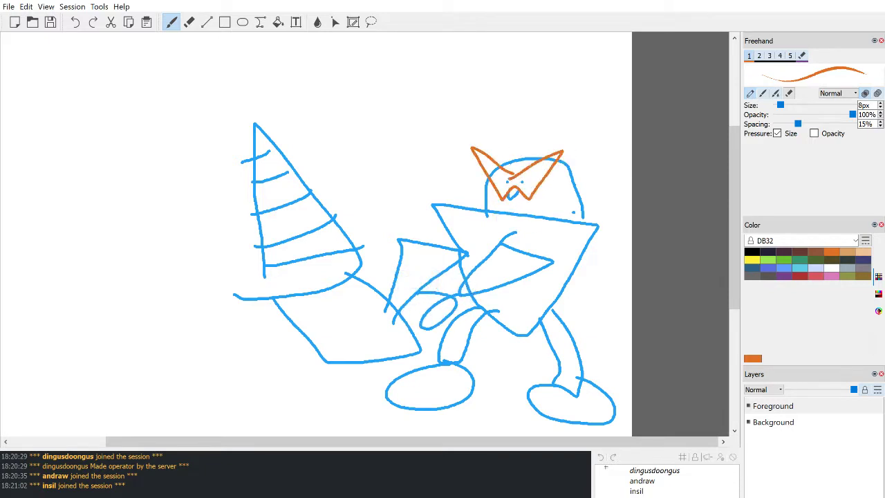
# Step: Pick dark blue from the DB32 palette and draw a raised arm with a pointing hand on the masked blue figure
pyautogui.click(756, 258)
pyautogui.moveTo(582, 259)
pyautogui.mouseDown()
pyautogui.moveTo(614, 188)
pyautogui.moveTo(589, 90)
pyautogui.moveTo(607, 76)
pyautogui.moveTo(594, 93)
pyautogui.mouseUp()
pyautogui.moveTo(604, 90); pyautogui.dragTo(614, 77)
pyautogui.hotkey('ctrl', 'z')
pyautogui.hotkey('ctrl', 'z')
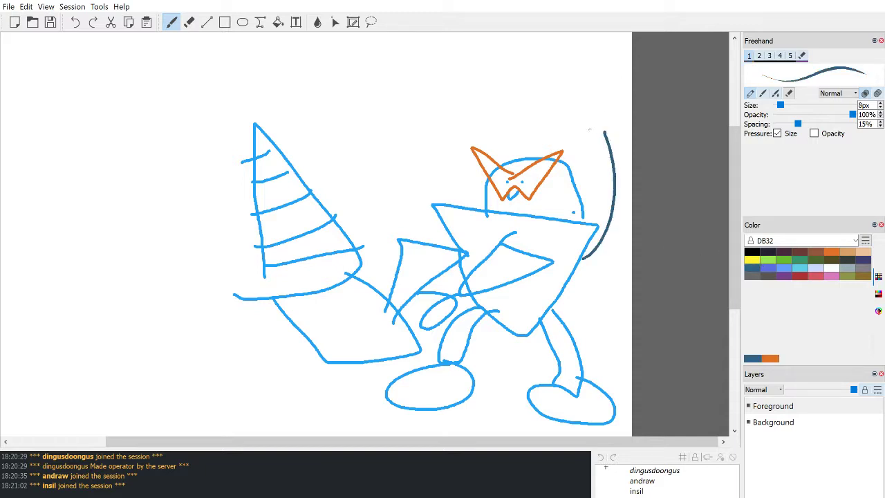
pyautogui.moveTo(590, 128)
pyautogui.mouseDown()
pyautogui.moveTo(603, 62)
pyautogui.moveTo(605, 99)
pyautogui.moveTo(591, 135)
pyautogui.mouseUp()
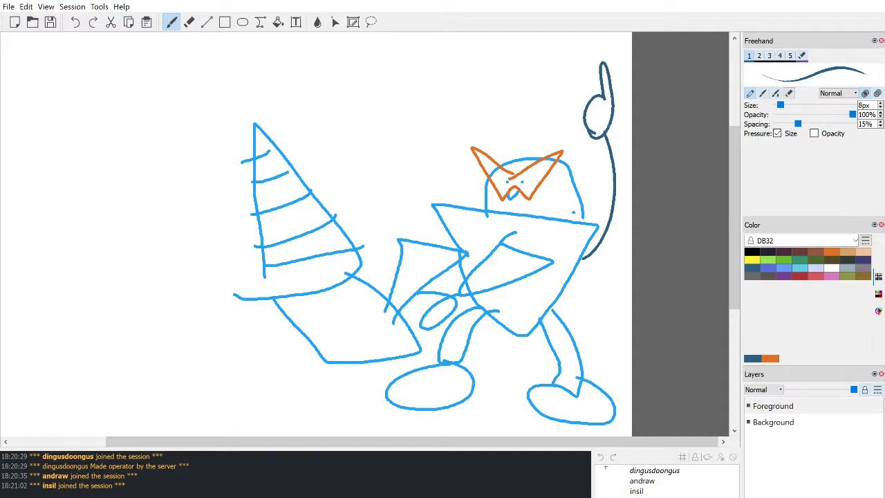
# Step: Handwrite "Believe in me who believ" in dark blue across the empty area above the cone and the masked figure
pyautogui.moveTo(330, 90)
pyautogui.mouseDown()
pyautogui.moveTo(336, 125)
pyautogui.moveTo(339, 87)
pyautogui.moveTo(354, 109)
pyautogui.moveTo(381, 94)
pyautogui.mouseUp()
pyautogui.moveTo(393, 62); pyautogui.dragTo(403, 88)
pyautogui.moveTo(416, 74)
pyautogui.mouseDown()
pyautogui.moveTo(421, 65)
pyautogui.moveTo(430, 76)
pyautogui.mouseUp()
pyautogui.moveTo(433, 61)
pyautogui.mouseDown()
pyautogui.moveTo(442, 71)
pyautogui.moveTo(450, 47)
pyautogui.mouseUp()
pyautogui.moveTo(459, 57); pyautogui.dragTo(477, 60)
pyautogui.moveTo(495, 62)
pyautogui.mouseDown()
pyautogui.moveTo(499, 42)
pyautogui.moveTo(526, 58)
pyautogui.mouseUp()
pyautogui.moveTo(324, 152)
pyautogui.mouseDown()
pyautogui.moveTo(328, 168)
pyautogui.moveTo(365, 137)
pyautogui.moveTo(377, 143)
pyautogui.mouseUp()
pyautogui.moveTo(395, 115)
pyautogui.mouseDown()
pyautogui.moveTo(405, 132)
pyautogui.moveTo(417, 115)
pyautogui.mouseUp()
pyautogui.moveTo(426, 99)
pyautogui.mouseDown()
pyautogui.moveTo(425, 121)
pyautogui.moveTo(443, 122)
pyautogui.mouseUp()
pyautogui.moveTo(454, 91); pyautogui.dragTo(450, 92)
pyautogui.moveTo(467, 75)
pyautogui.mouseDown()
pyautogui.moveTo(484, 90)
pyautogui.moveTo(502, 79)
pyautogui.mouseUp()
pyautogui.moveTo(512, 65)
pyautogui.mouseDown()
pyautogui.moveTo(513, 86)
pyautogui.moveTo(543, 69)
pyautogui.mouseUp()
pyautogui.moveTo(546, 64)
pyautogui.mouseDown()
pyautogui.moveTo(552, 80)
pyautogui.moveTo(558, 46)
pyautogui.mouseUp()
# Step: Continue the handwritten phrase with "in u who belif in him", ending beside the masked figure's head
pyautogui.moveTo(354, 174)
pyautogui.mouseDown()
pyautogui.moveTo(357, 197)
pyautogui.moveTo(354, 171)
pyautogui.mouseUp()
pyautogui.moveTo(372, 168); pyautogui.dragTo(397, 184)
pyautogui.moveTo(417, 145)
pyautogui.mouseDown()
pyautogui.moveTo(444, 156)
pyautogui.moveTo(483, 125)
pyautogui.moveTo(509, 126)
pyautogui.moveTo(517, 107)
pyautogui.moveTo(553, 110)
pyautogui.moveTo(602, 63)
pyautogui.mouseUp()
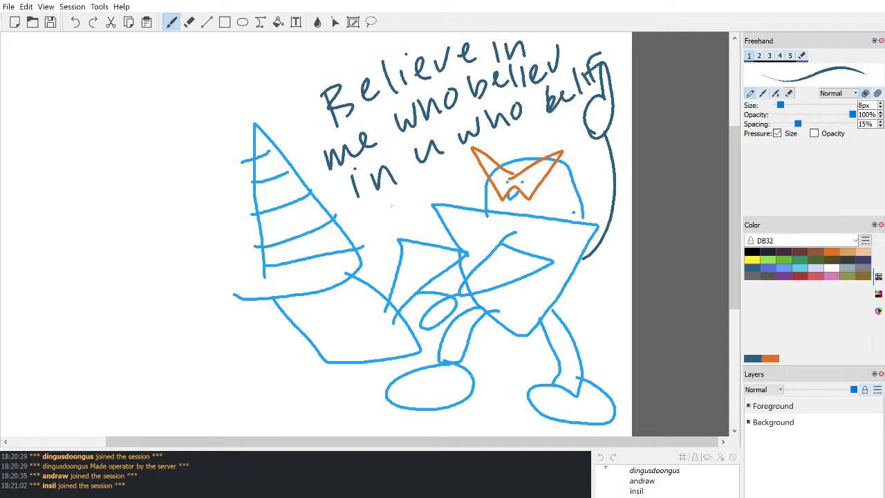
pyautogui.moveTo(377, 212)
pyautogui.mouseDown()
pyautogui.moveTo(380, 230)
pyautogui.moveTo(411, 218)
pyautogui.mouseUp()
pyautogui.moveTo(428, 182)
pyautogui.mouseDown()
pyautogui.moveTo(425, 201)
pyautogui.moveTo(438, 202)
pyautogui.mouseUp()
pyautogui.moveTo(442, 188)
pyautogui.mouseDown()
pyautogui.moveTo(447, 199)
pyautogui.moveTo(484, 172)
pyautogui.mouseUp()
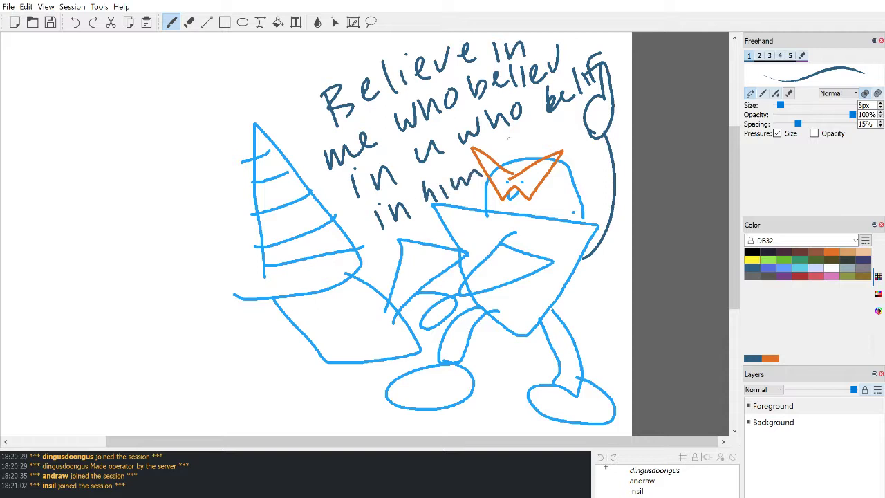
pyautogui.moveTo(733, 210)
pyautogui.mouseDown()
pyautogui.moveTo(734, 171)
pyautogui.moveTo(732, 206)
pyautogui.mouseUp()
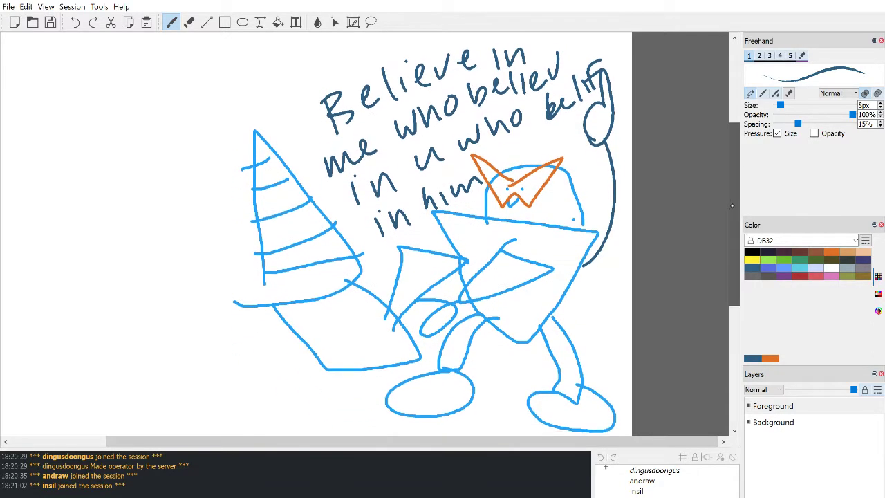
pyautogui.scroll(1, 732, 206)
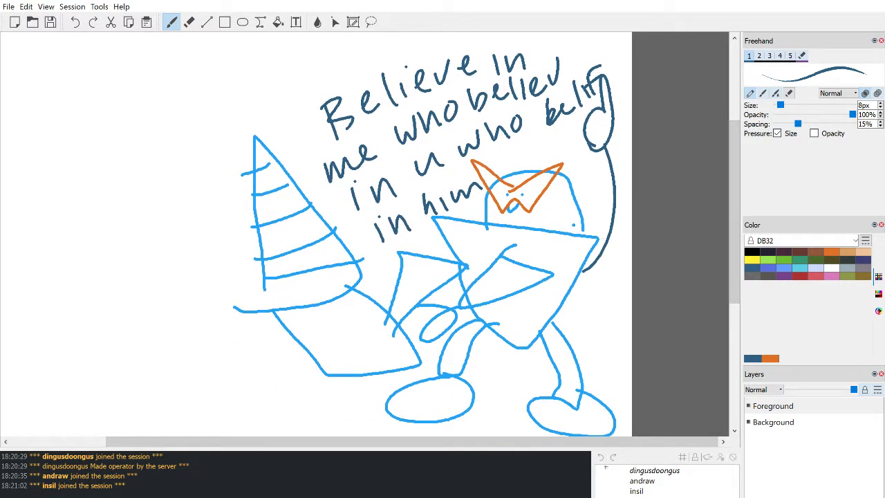
pyautogui.scroll(-1, 378, 245)
pyautogui.scroll(-1, 351, 246)
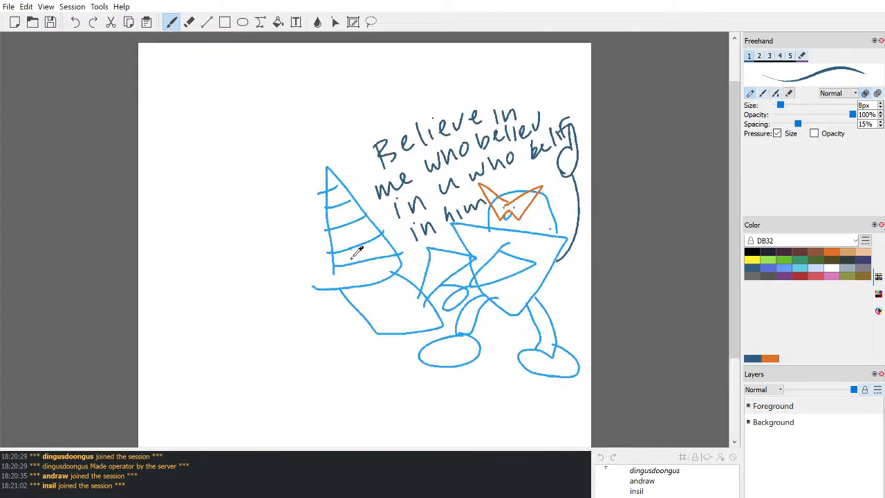
pyautogui.scroll(1, 356, 252)
pyautogui.scroll(-1, 367, 247)
pyautogui.scroll(-2, 357, 303)
pyautogui.scroll(2, 358, 303)
pyautogui.scroll(-1, 357, 302)
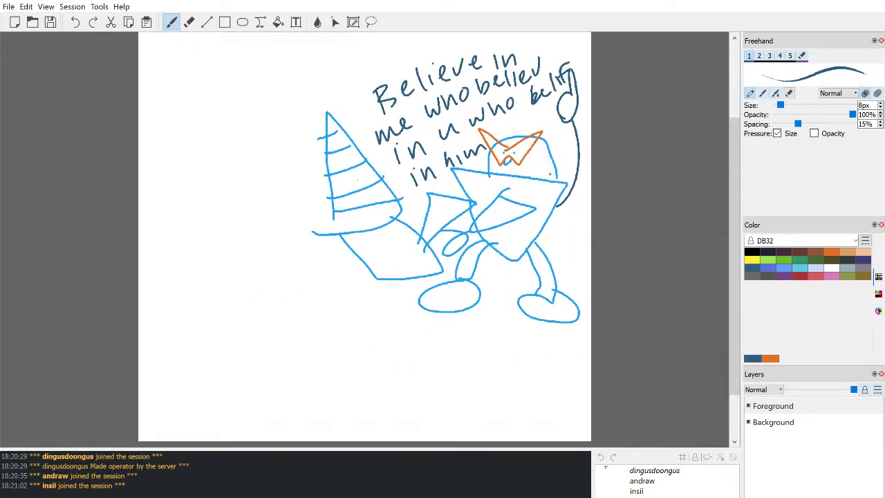
pyautogui.scroll(1, 357, 303)
pyautogui.scroll(3, 365, 235)
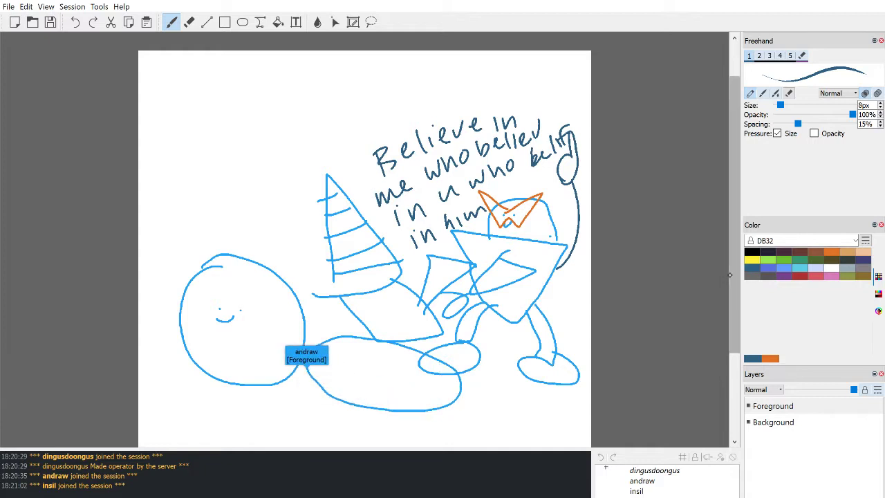
pyautogui.moveTo(734, 214); pyautogui.dragTo(734, 239)
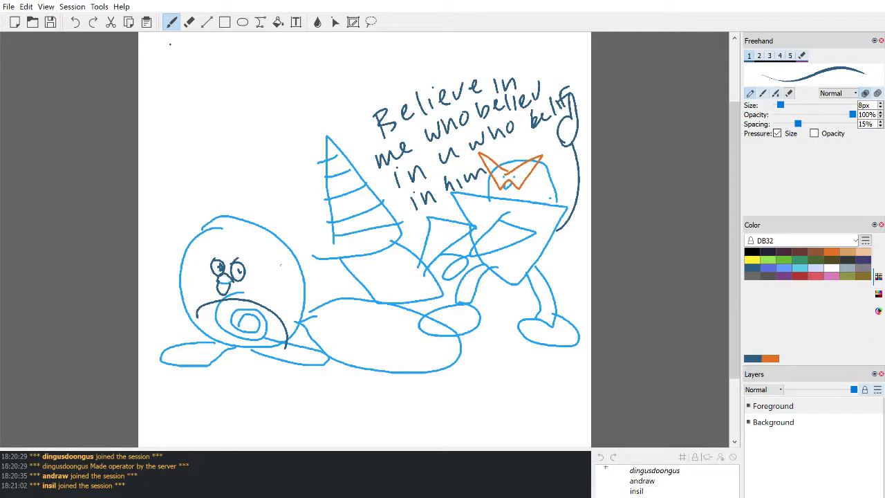
pyautogui.scroll(2, 281, 265)
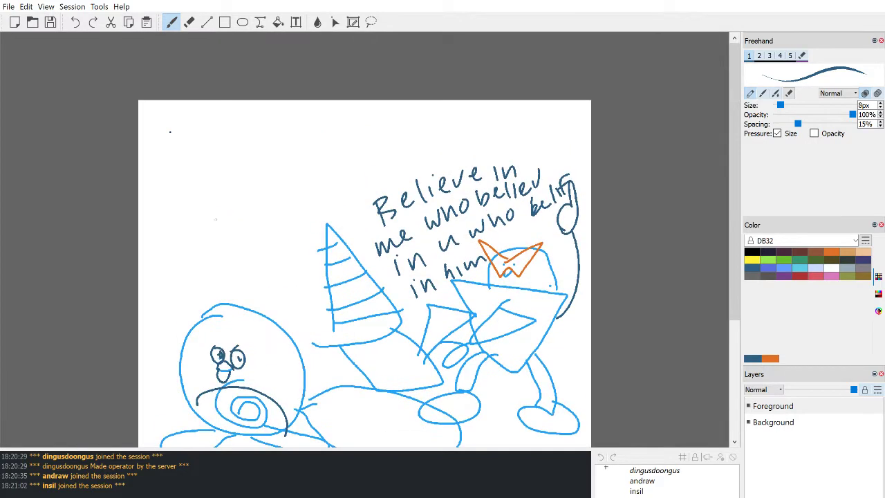
pyautogui.scroll(-2, 280, 265)
pyautogui.scroll(1, 212, 197)
pyautogui.scroll(-1, 212, 197)
pyautogui.scroll(3, 365, 235)
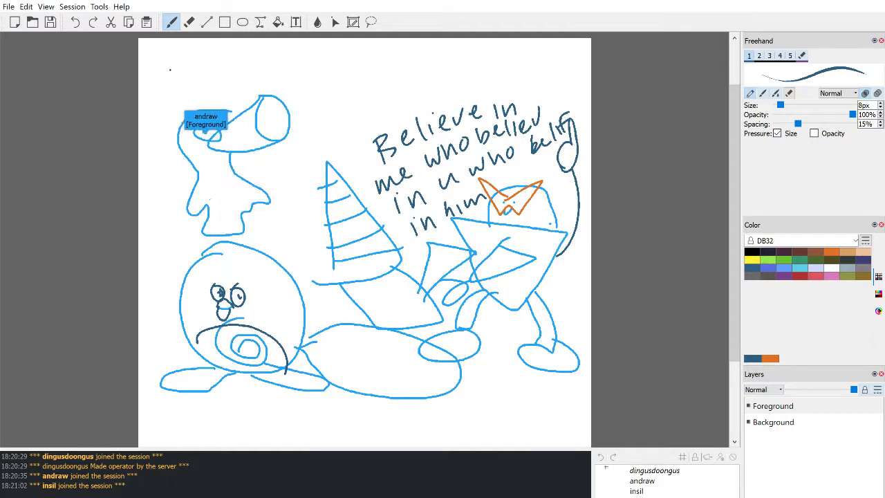
# Step: Handwrite "NOOT" with accent lines beside the long-snouted figure, and draw two angry slanted eyebrows on the round face below it
pyautogui.moveTo(318, 130); pyautogui.dragTo(331, 88)
pyautogui.moveTo(358, 83); pyautogui.dragTo(386, 66)
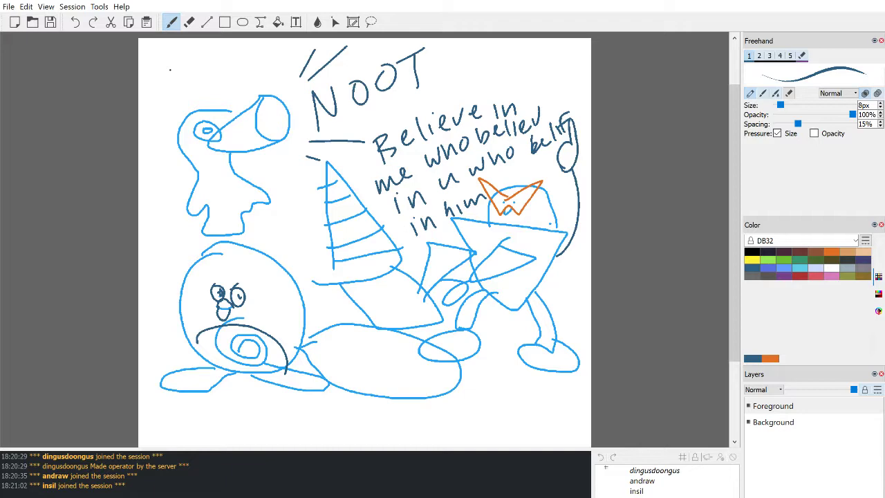
pyautogui.scroll(1, 365, 239)
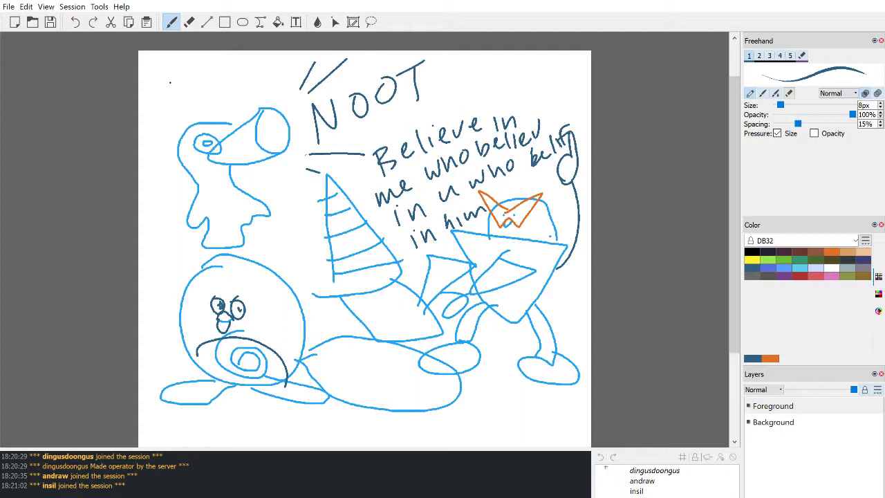
pyautogui.moveTo(210, 272)
pyautogui.mouseDown()
pyautogui.moveTo(222, 292)
pyautogui.moveTo(228, 284)
pyautogui.moveTo(210, 271)
pyautogui.mouseUp()
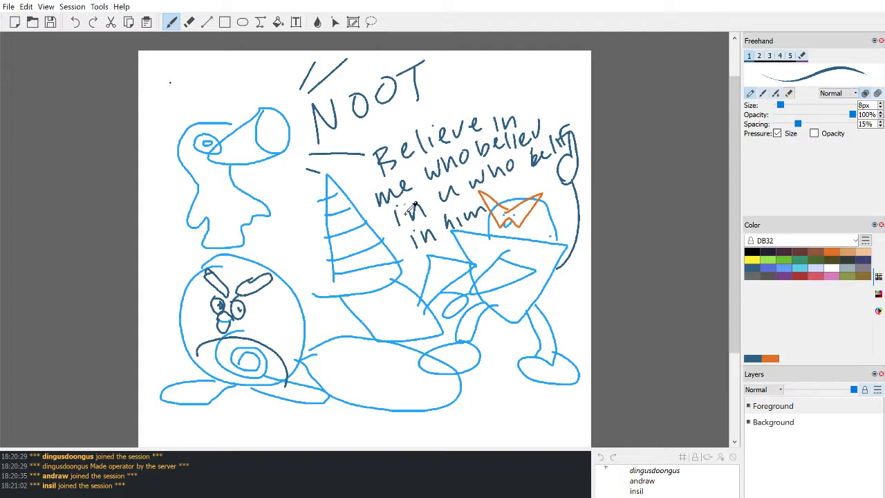
pyautogui.scroll(3, 413, 206)
pyautogui.scroll(-3, 413, 206)
pyautogui.scroll(2, 423, 147)
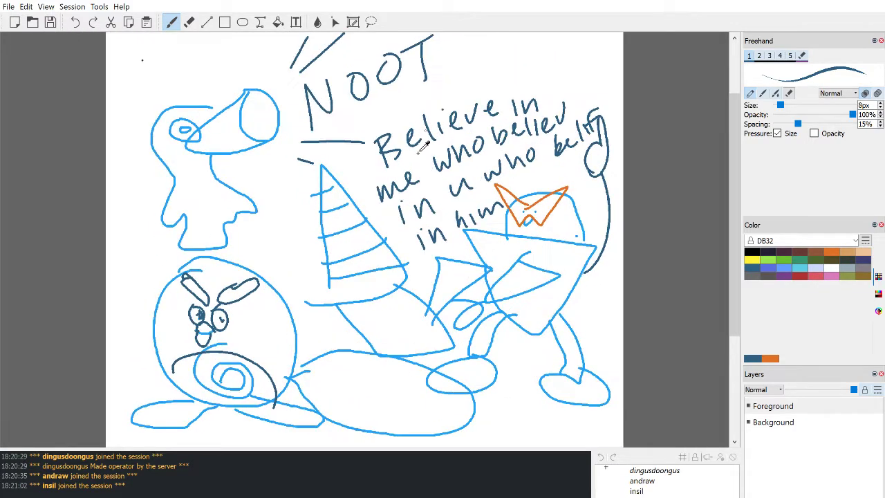
pyautogui.scroll(-2, 423, 147)
pyautogui.scroll(2, 423, 147)
pyautogui.scroll(-3, 427, 141)
pyautogui.scroll(2, 424, 141)
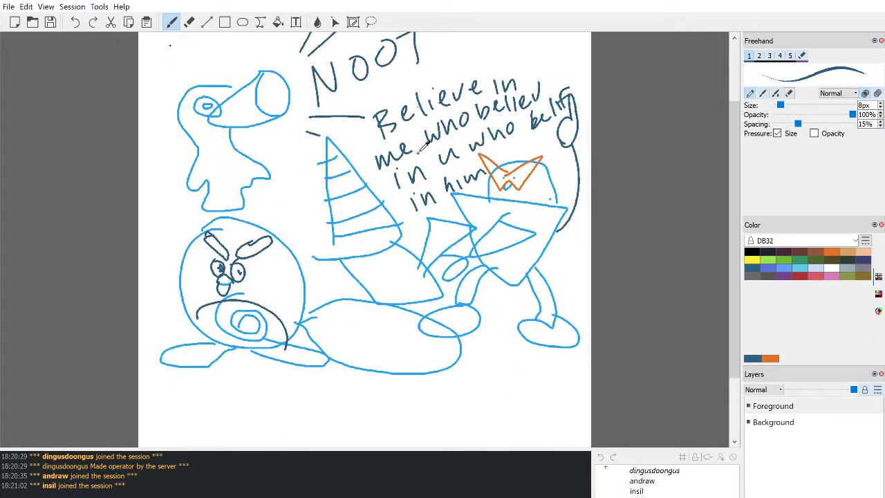
pyautogui.scroll(-1, 423, 145)
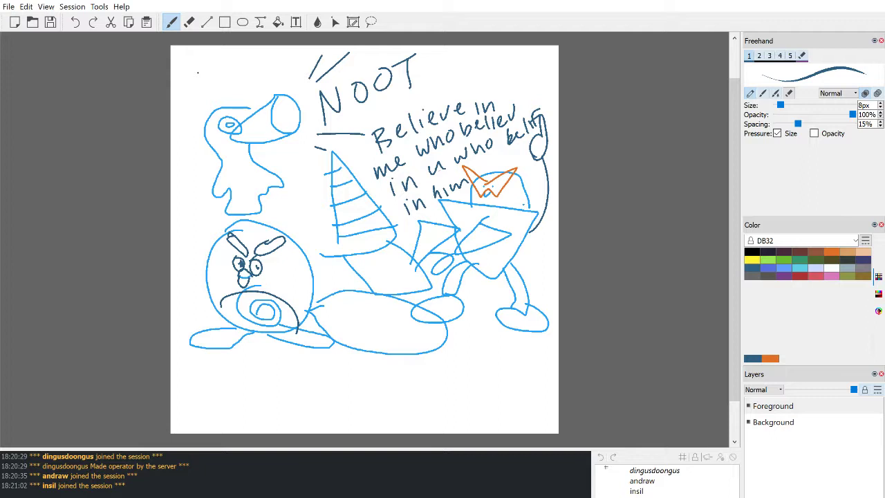
# Step: Expand the canvas slightly upward, downward and to the right
pyautogui.moveTo(736, 203)
pyautogui.mouseDown()
pyautogui.moveTo(736, 232)
pyautogui.moveTo(736, 225)
pyautogui.mouseUp()
pyautogui.hotkey('ctrl', 'j')
pyautogui.hotkey('ctrl', 'j')
pyautogui.hotkey('ctrl', 'j')
pyautogui.hotkey('ctrl', 'k')
pyautogui.hotkey('ctrl', 'k')
pyautogui.hotkey('ctrl', 'l')
pyautogui.hotkey('ctrl', 'l')
pyautogui.hotkey('ctrl', 'l')
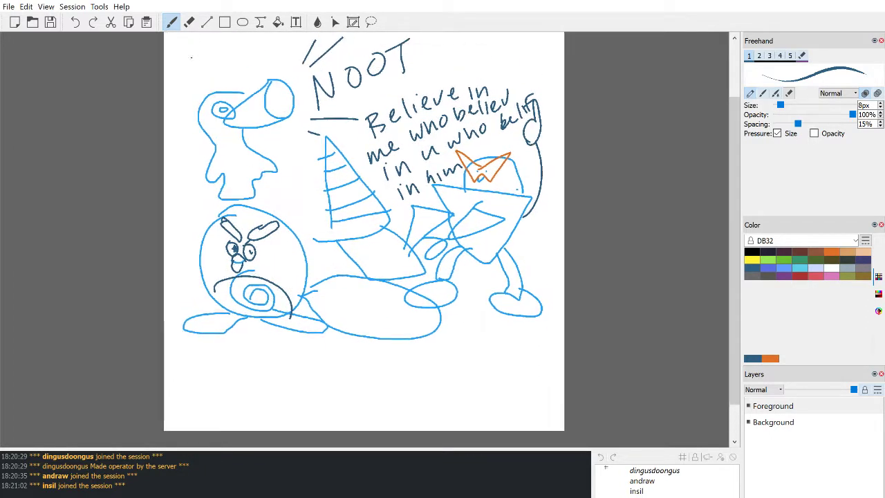
# Step: Extend the canvas much further upward and downward to make drawing room above and below the sketches
pyautogui.hotkey('ctrl', 'j')
pyautogui.hotkey('ctrl', 'j')
pyautogui.hotkey('ctrl', 'j')
pyautogui.hotkey('ctrl', 'j')
pyautogui.hotkey('ctrl', 'j')
pyautogui.hotkey('ctrl', 'j')
pyautogui.hotkey('ctrl', 'j')
pyautogui.hotkey('ctrl', 'j')
pyautogui.hotkey('ctrl', 'j')
pyautogui.hotkey('ctrl', 'j')
pyautogui.hotkey('ctrl', 'k')
pyautogui.hotkey('ctrl', 'k')
pyautogui.hotkey('ctrl', 'k')
pyautogui.hotkey('ctrl', 'k')
pyautogui.hotkey('ctrl', 'k')
pyautogui.hotkey('ctrl', 'k')
pyautogui.hotkey('ctrl', 'k')
pyautogui.hotkey('ctrl', 'k')
# Step: Widen the canvas far to the right of the sketches and add some more height above them
pyautogui.hotkey('ctrl', 'l')
pyautogui.hotkey('ctrl', 'l')
pyautogui.hotkey('ctrl', 'l')
pyautogui.hotkey('ctrl', 'l')
pyautogui.hotkey('ctrl', 'l')
pyautogui.hotkey('ctrl', 'l')
pyautogui.hotkey('ctrl', 'l')
pyautogui.hotkey('ctrl', 'l')
pyautogui.hotkey('ctrl', 'l')
pyautogui.hotkey('ctrl', 'l')
pyautogui.hotkey('ctrl', 'l')
pyautogui.hotkey('ctrl', 'l')
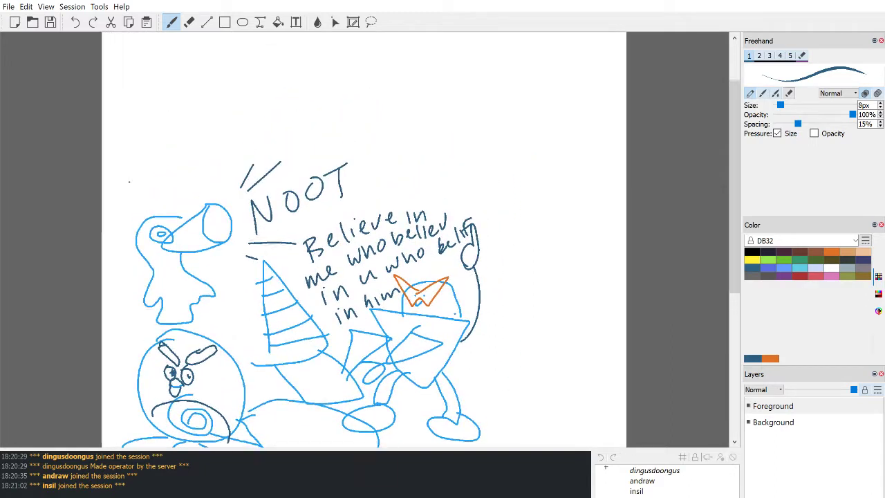
pyautogui.hotkey('ctrl', 'l')
pyautogui.hotkey('ctrl', 'l')
pyautogui.hotkey('ctrl', 'l')
pyautogui.hotkey('ctrl', 'l')
pyautogui.hotkey('ctrl', 'l')
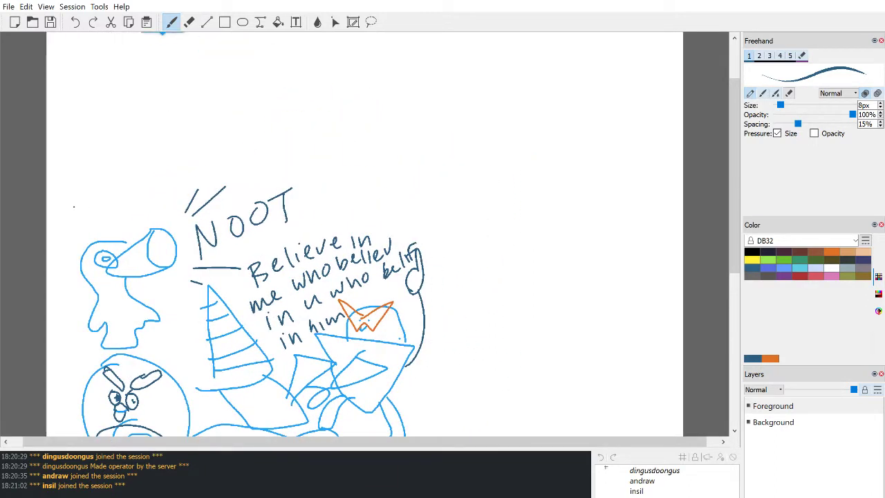
pyautogui.hotkey('ctrl', 'l')
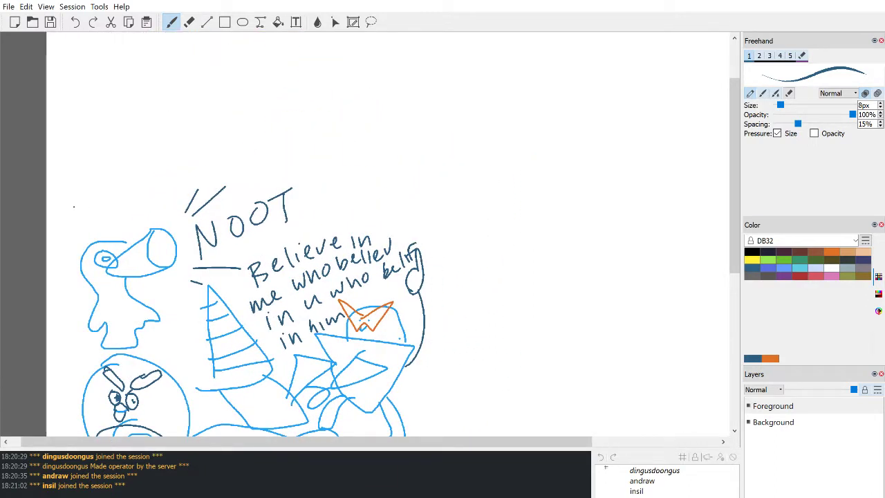
pyautogui.hotkey('ctrl', 'l')
pyautogui.hotkey('ctrl', 'j')
pyautogui.hotkey('ctrl', 'j')
pyautogui.hotkey('ctrl', 'j')
pyautogui.hotkey('ctrl', 'j')
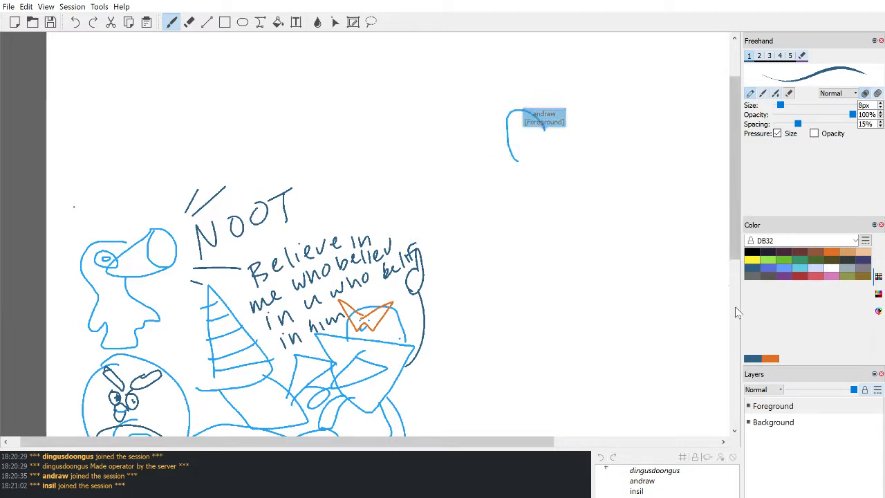
pyautogui.scroll(-1, 666, 228)
pyautogui.scroll(-6, 665, 228)
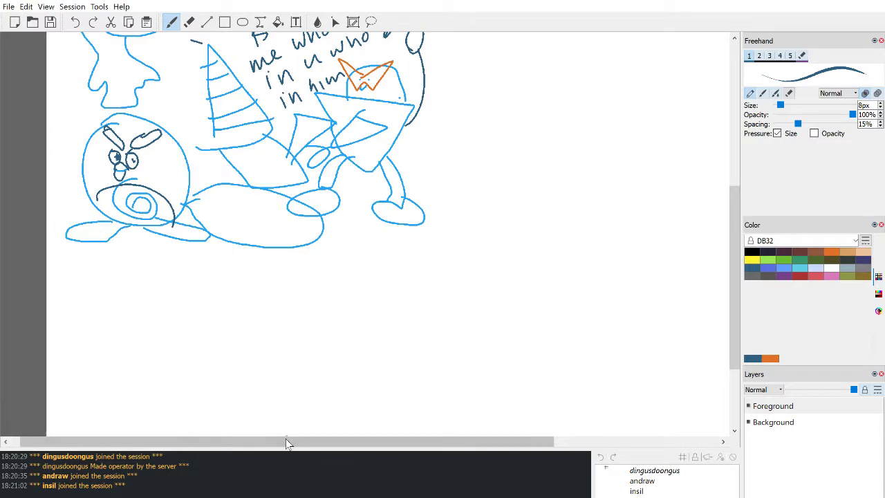
pyautogui.moveTo(285, 438); pyautogui.dragTo(371, 435)
pyautogui.scroll(-1, 370, 408)
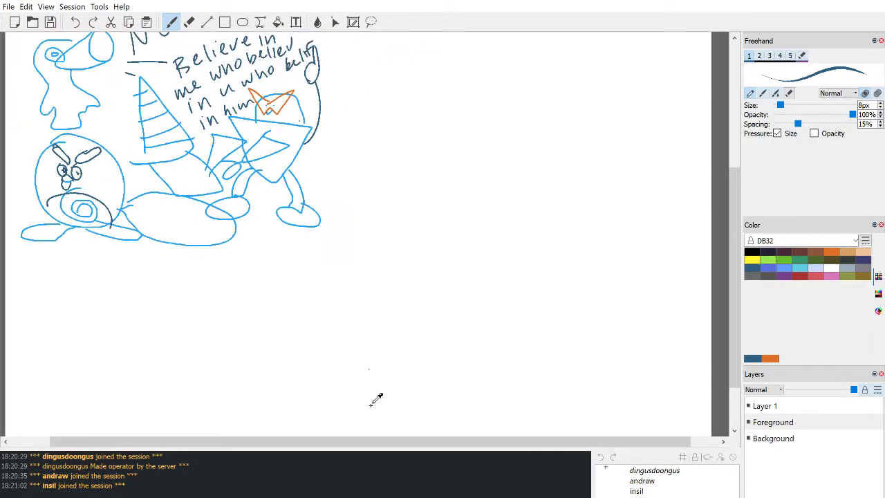
pyautogui.scroll(-1, 401, 398)
pyautogui.scroll(1, 572, 376)
pyautogui.scroll(-1, 577, 368)
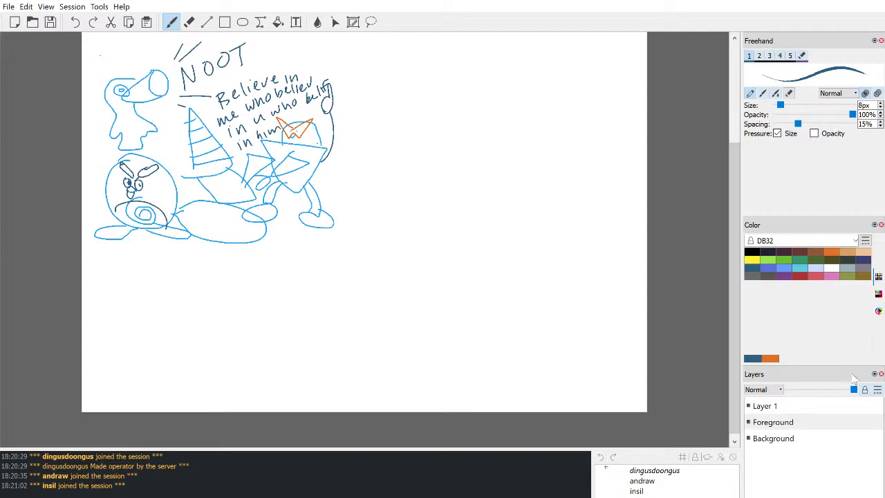
# Step: Rearrange the docks so the Layers list sits between the Freehand settings and the Color palette
pyautogui.click(881, 373)
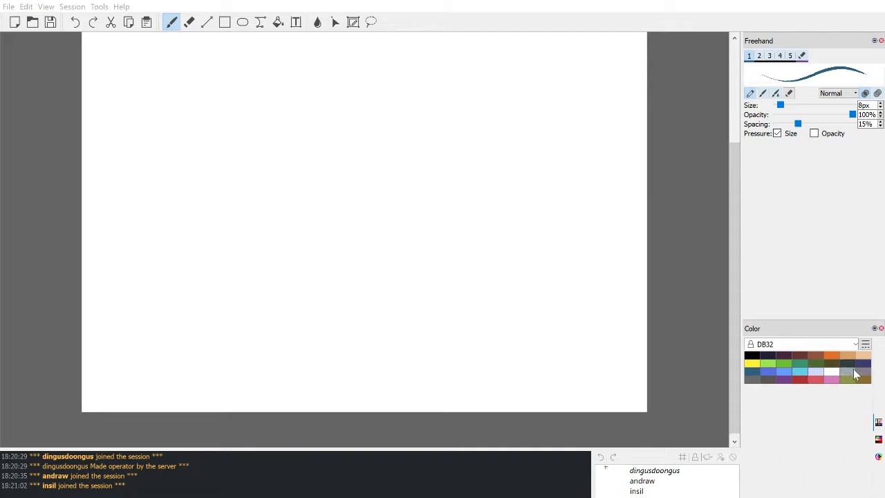
pyautogui.moveTo(872, 358); pyautogui.dragTo(846, 357)
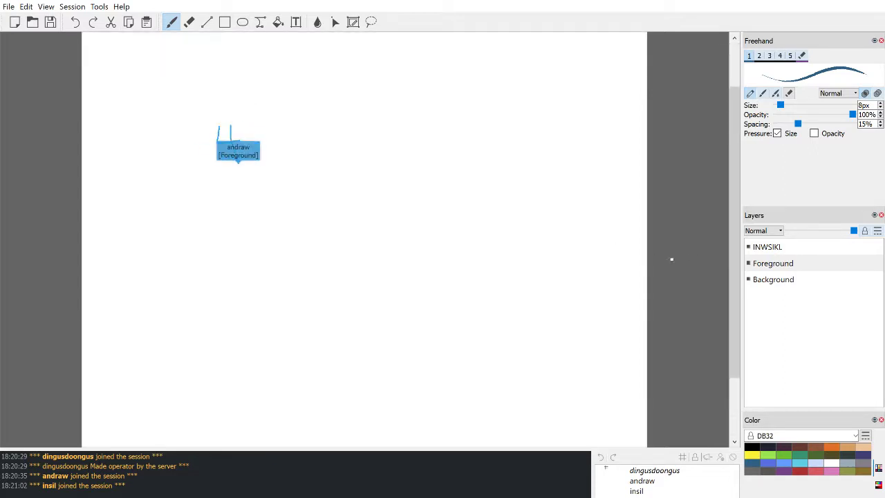
# Step: Select the INWSIKL layer and handwrite "my LAYER" in dark blue below the "4ground LuL" text
pyautogui.click(770, 250)
pyautogui.click(769, 263)
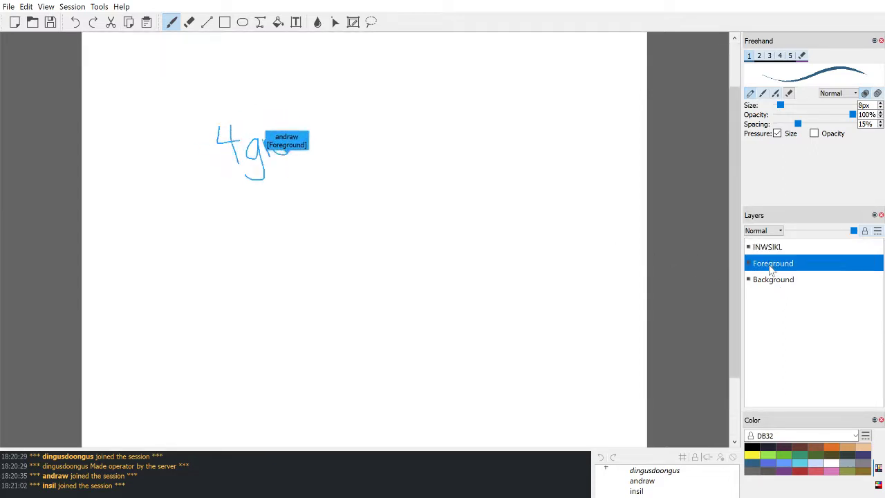
pyautogui.click(774, 247)
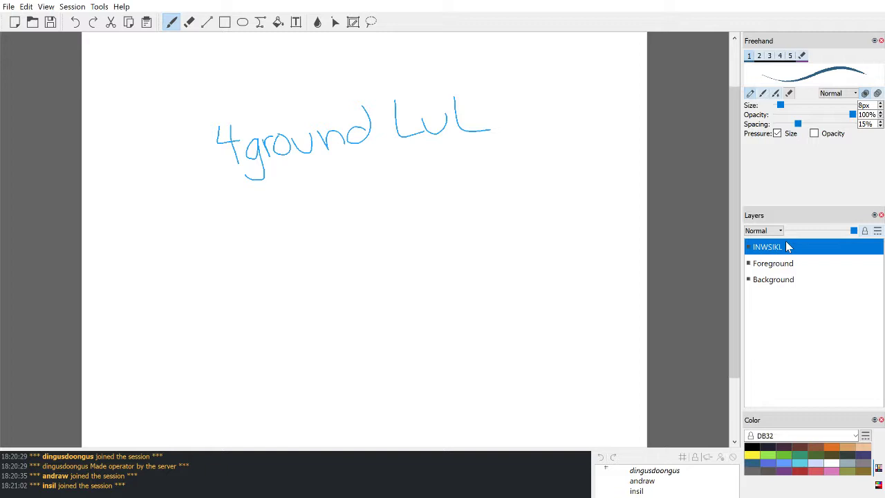
pyautogui.moveTo(191, 261)
pyautogui.mouseDown()
pyautogui.moveTo(200, 290)
pyautogui.moveTo(269, 274)
pyautogui.moveTo(279, 261)
pyautogui.mouseUp()
pyautogui.moveTo(286, 230); pyautogui.dragTo(320, 251)
pyautogui.moveTo(328, 260)
pyautogui.mouseDown()
pyautogui.moveTo(345, 213)
pyautogui.moveTo(354, 243)
pyautogui.mouseUp()
pyautogui.moveTo(330, 236); pyautogui.dragTo(352, 230)
pyautogui.moveTo(350, 214)
pyautogui.mouseDown()
pyautogui.moveTo(373, 198)
pyautogui.moveTo(372, 250)
pyautogui.mouseUp()
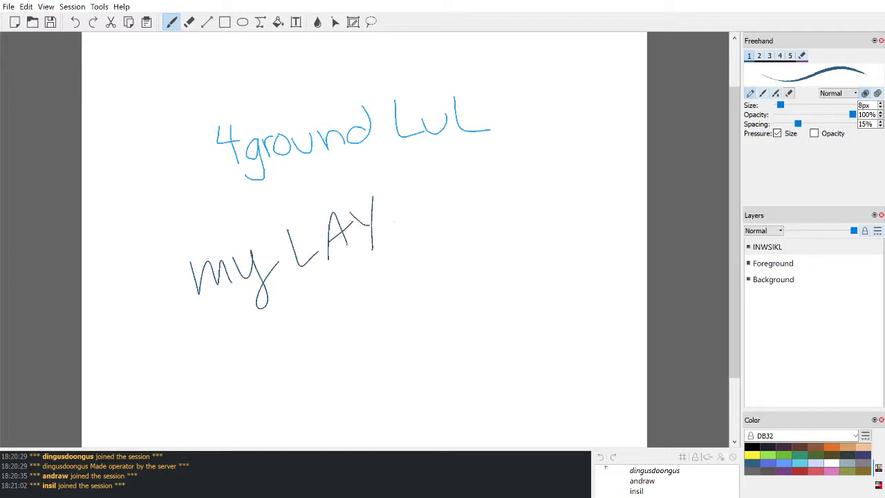
pyautogui.moveTo(385, 202)
pyautogui.mouseDown()
pyautogui.moveTo(413, 220)
pyautogui.moveTo(408, 208)
pyautogui.mouseUp()
pyautogui.moveTo(385, 201)
pyautogui.mouseDown()
pyautogui.moveTo(404, 190)
pyautogui.moveTo(433, 217)
pyautogui.mouseUp()
pyautogui.moveTo(422, 187)
pyautogui.mouseDown()
pyautogui.moveTo(430, 201)
pyautogui.moveTo(463, 204)
pyautogui.mouseUp()
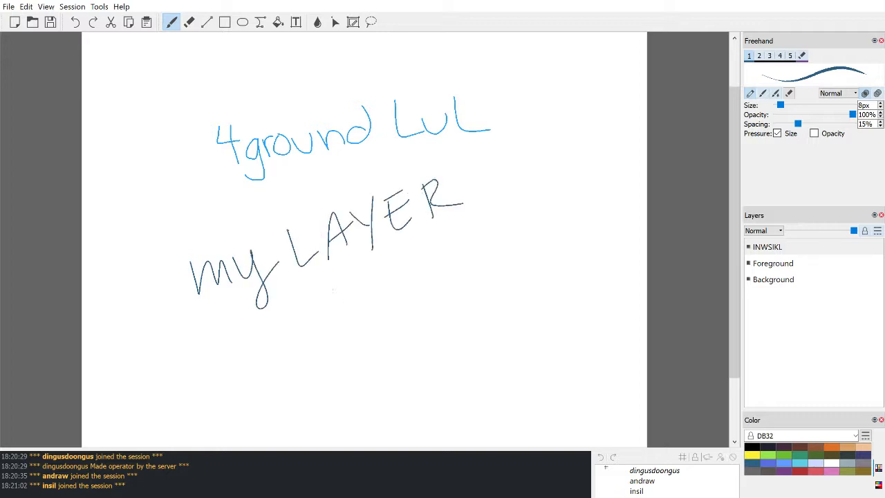
# Step: Handwrite "LAIR" in dark blue directly below the word LAYER
pyautogui.moveTo(330, 287); pyautogui.dragTo(367, 312)
pyautogui.moveTo(369, 324)
pyautogui.mouseDown()
pyautogui.moveTo(371, 290)
pyautogui.moveTo(397, 303)
pyautogui.mouseUp()
pyautogui.moveTo(369, 304)
pyautogui.mouseDown()
pyautogui.moveTo(395, 303)
pyautogui.moveTo(417, 301)
pyautogui.mouseUp()
pyautogui.moveTo(427, 253)
pyautogui.mouseDown()
pyautogui.moveTo(433, 287)
pyautogui.moveTo(468, 271)
pyautogui.mouseUp()
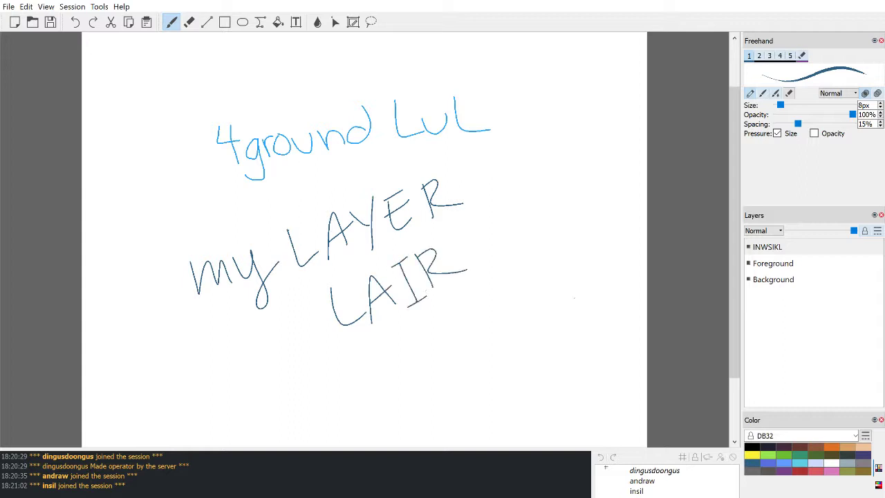
# Step: Undo all the dark blue handwriting below "4ground LuL", removing both "LAIR" and "my LAYER"
pyautogui.scroll(-3, 524, 175)
pyautogui.scroll(3, 525, 174)
pyautogui.scroll(-3, 525, 174)
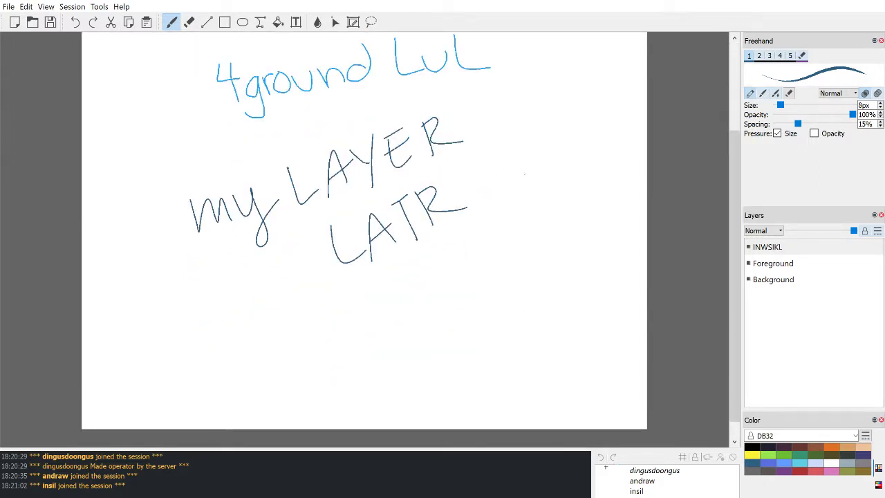
pyautogui.hotkey('ctrl', 'z')
pyautogui.hotkey('ctrl', 'z')
pyautogui.hotkey('ctrl', 'z')
pyautogui.hotkey('ctrl', 'z')
pyautogui.hotkey('ctrl', 'z')
pyautogui.hotkey('ctrl', 'z')
pyautogui.hotkey('ctrl', 'z')
pyautogui.hotkey('ctrl', 'z')
pyautogui.hotkey('ctrl', 'z')
pyautogui.hotkey('ctrl', 'z')
pyautogui.hotkey('ctrl', 'z')
pyautogui.hotkey('ctrl', 'z')
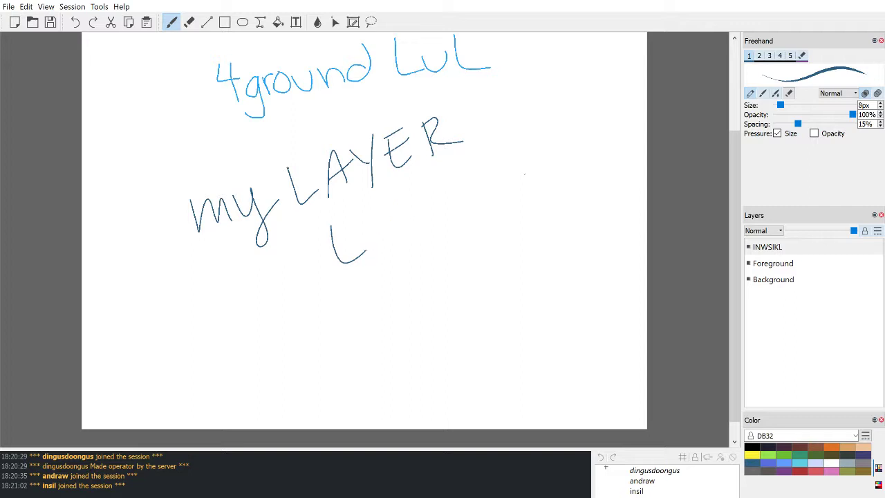
pyautogui.hotkey('ctrl', 'z')
pyautogui.hotkey('ctrl', 'z')
pyautogui.hotkey('ctrl', 'z')
pyautogui.hotkey('ctrl', 'z')
pyautogui.hotkey('ctrl', 'z')
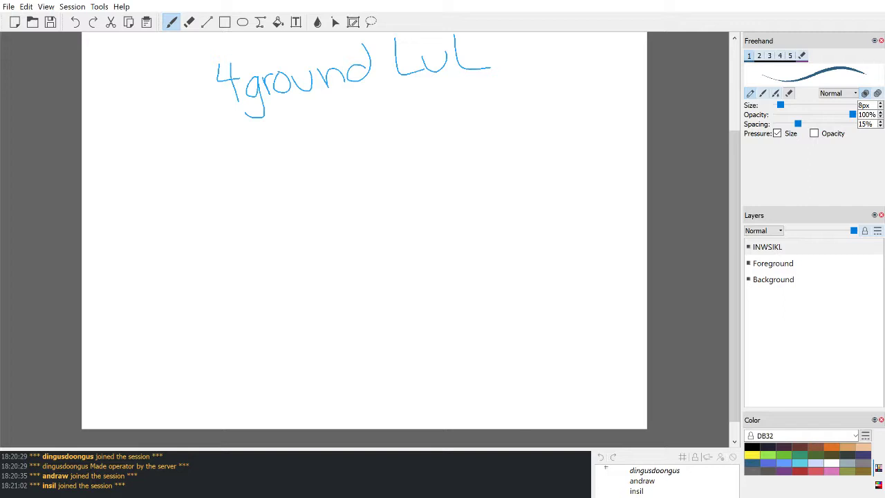
pyautogui.scroll(2, 476, 258)
pyautogui.scroll(-2, 477, 257)
pyautogui.scroll(2, 477, 258)
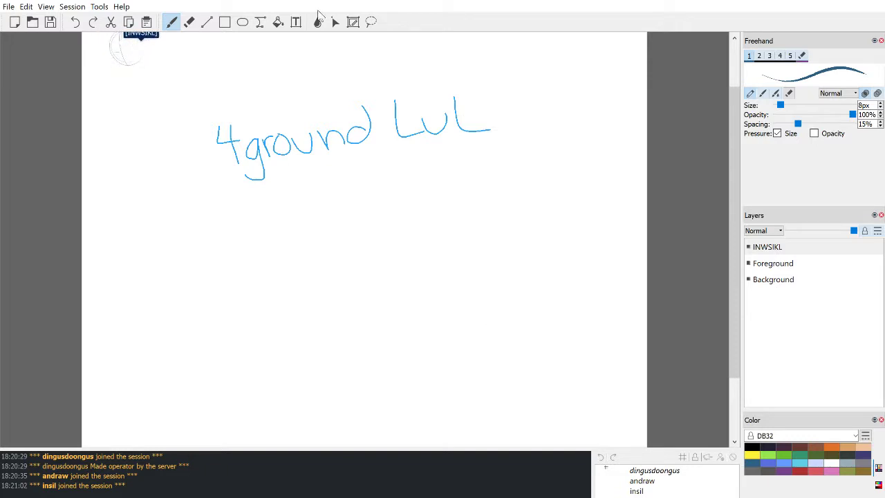
pyautogui.scroll(1, 124, 97)
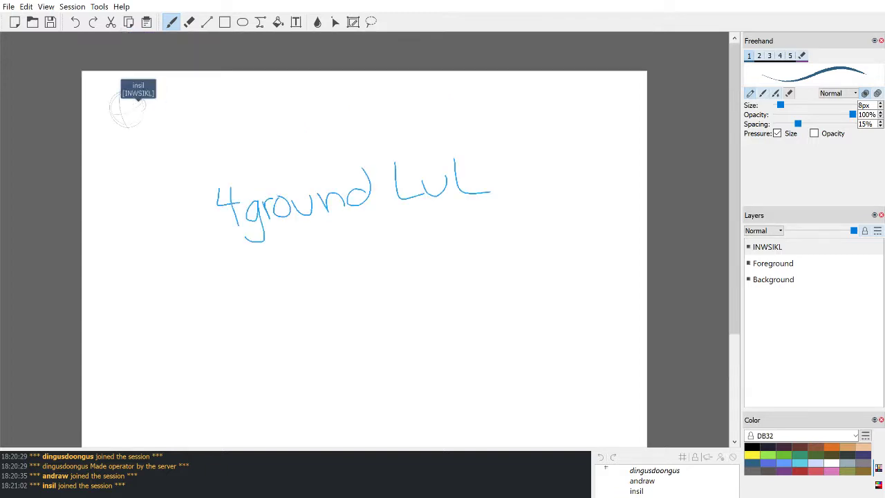
pyautogui.scroll(-1, 128, 108)
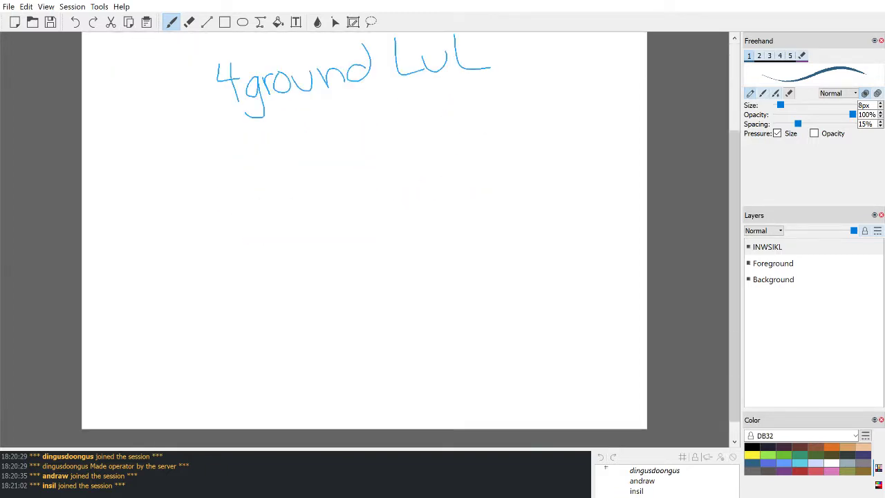
pyautogui.scroll(-1, 364, 240)
pyautogui.scroll(1, 365, 239)
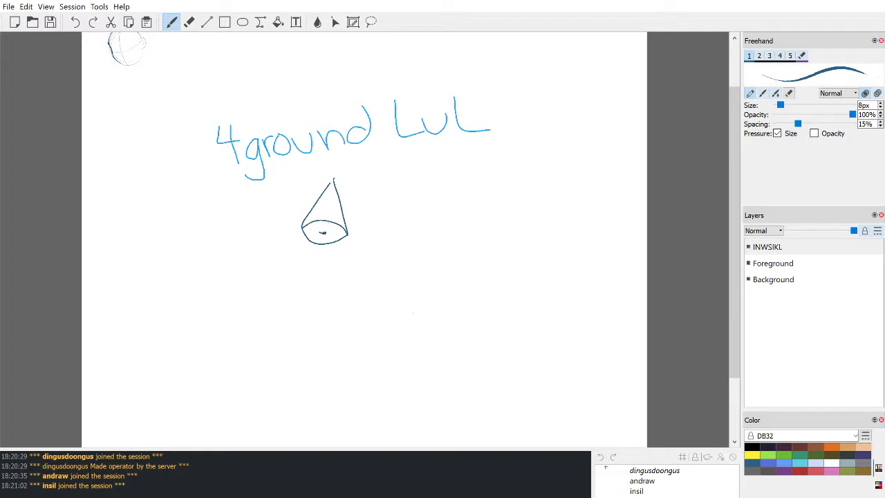
pyautogui.scroll(1, 414, 313)
pyautogui.scroll(-1, 413, 313)
pyautogui.scroll(1, 230, 210)
pyautogui.scroll(-1, 230, 210)
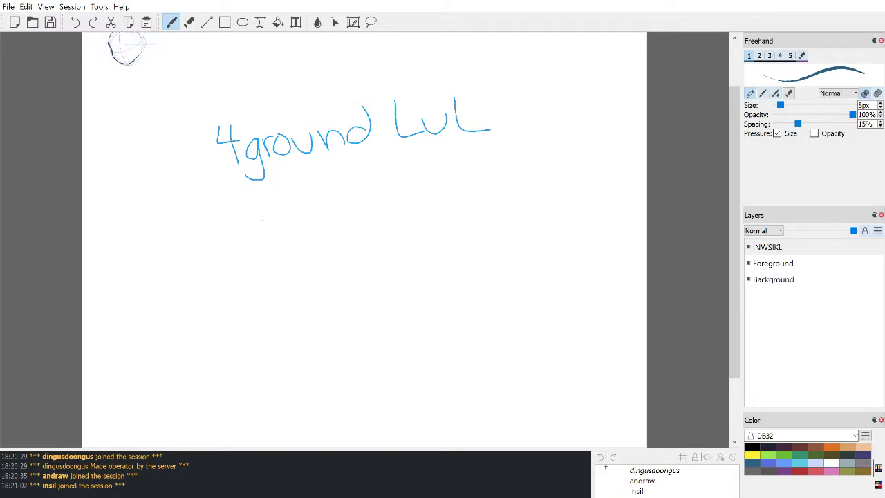
pyautogui.moveTo(264, 218)
pyautogui.mouseDown()
pyautogui.moveTo(320, 324)
pyautogui.moveTo(347, 255)
pyautogui.moveTo(246, 219)
pyautogui.moveTo(297, 183)
pyautogui.moveTo(307, 213)
pyautogui.mouseUp()
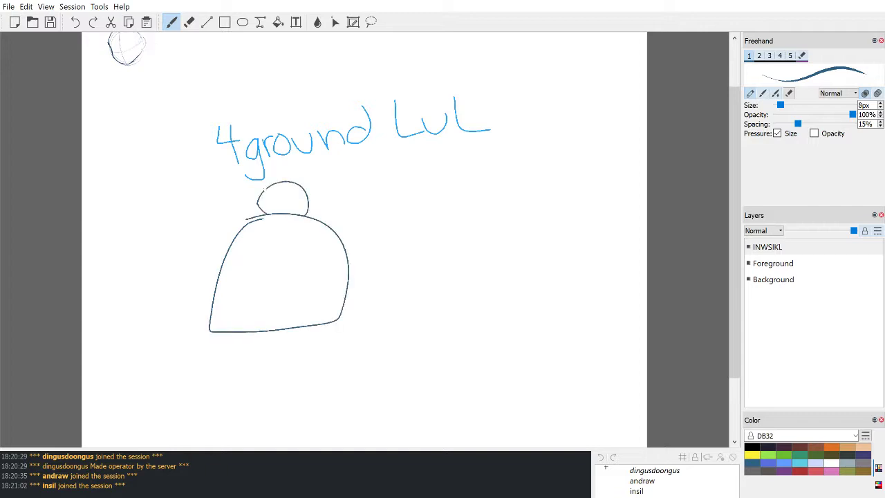
pyautogui.moveTo(265, 190)
pyautogui.mouseDown()
pyautogui.moveTo(215, 207)
pyautogui.moveTo(328, 154)
pyautogui.moveTo(302, 189)
pyautogui.mouseUp()
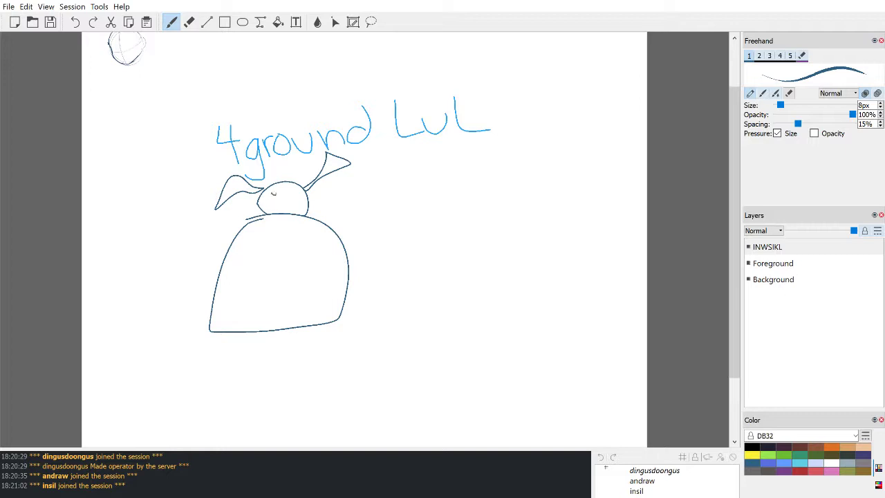
pyautogui.moveTo(185, 201)
pyautogui.mouseDown()
pyautogui.moveTo(138, 182)
pyautogui.moveTo(153, 206)
pyautogui.moveTo(178, 203)
pyautogui.mouseUp()
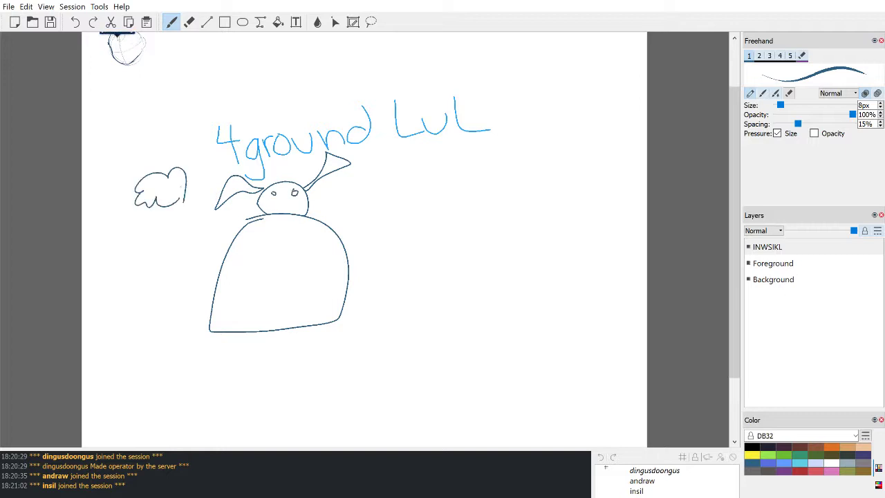
pyautogui.hotkey('ctrl', 'z')
pyautogui.hotkey('ctrl', 'z')
pyautogui.hotkey('ctrl', 'z')
pyautogui.hotkey('ctrl', 'z')
pyautogui.hotkey('ctrl', 'z')
pyautogui.hotkey('ctrl', 'z')
pyautogui.hotkey('ctrl', 'z')
pyautogui.hotkey('ctrl', 'z')
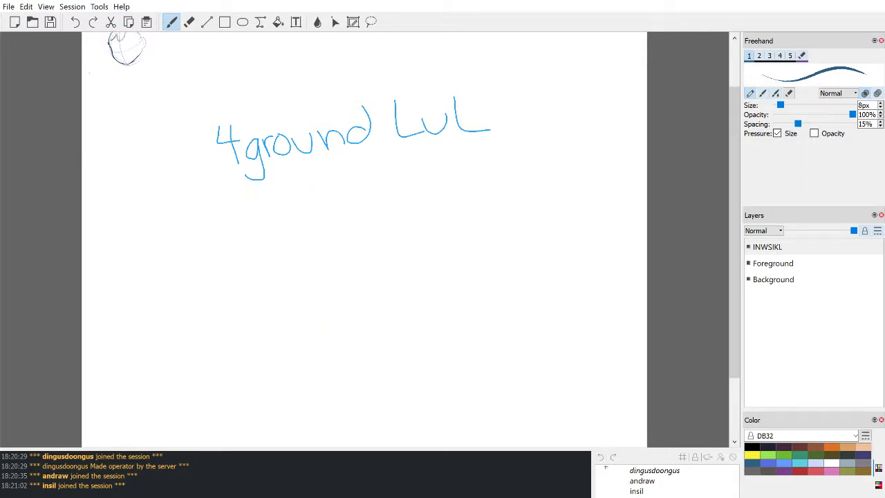
# Step: Add a new layer above INWSIKL and name it DOOBER
pyautogui.hotkey('ctrl', '-')
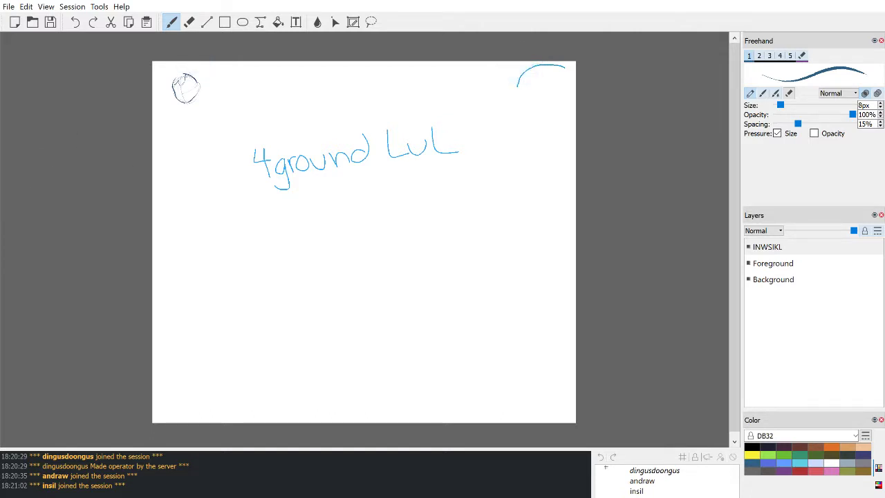
pyautogui.click(768, 303)
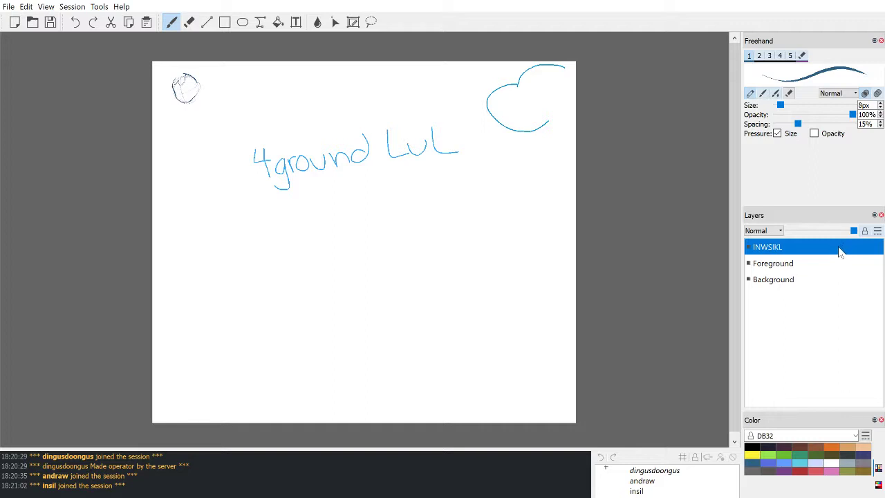
pyautogui.press('ctrl+shift+Insert')
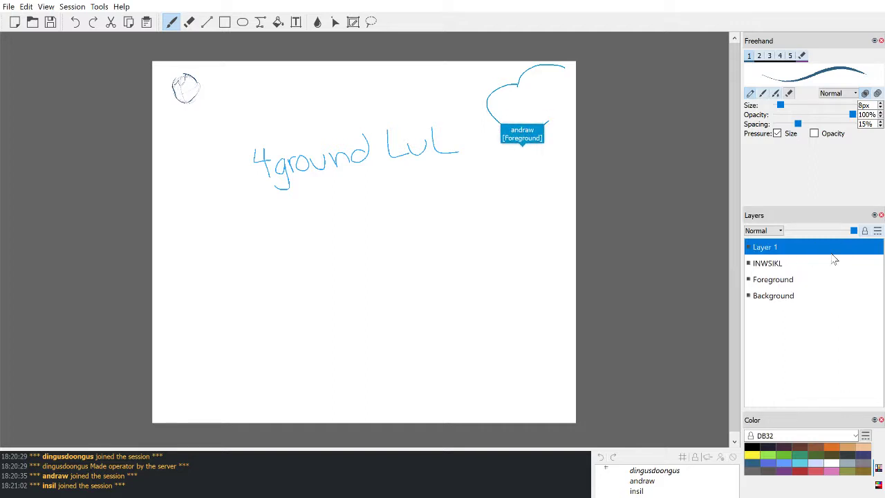
pyautogui.doubleClick(788, 248)
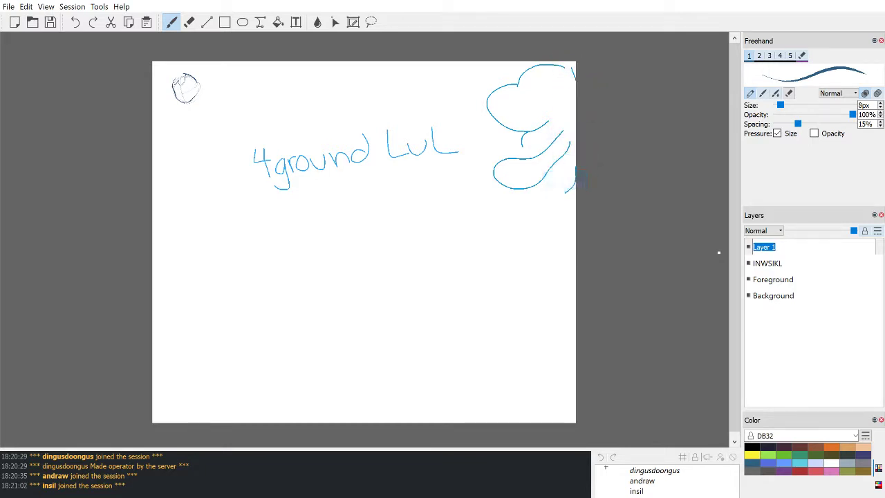
pyautogui.write('DOOBER')
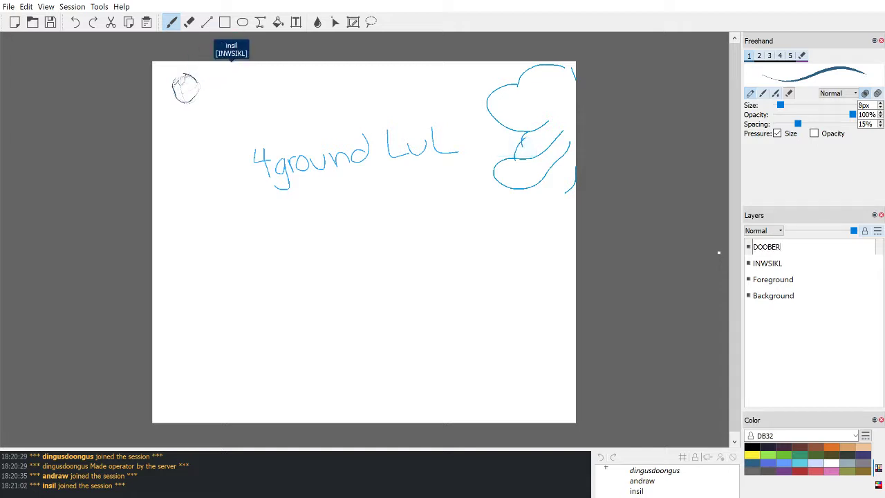
pyautogui.press('Return')
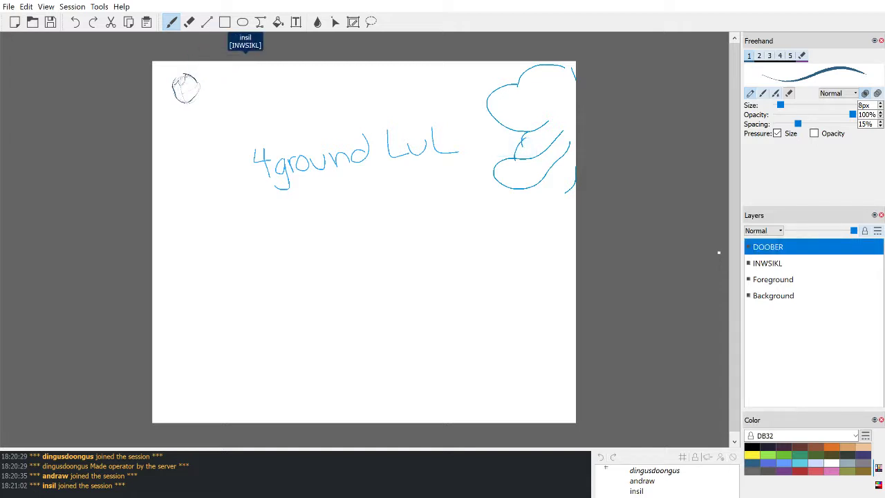
# Step: On the DOOBER layer, sketch a dark blue rounded forehead and back of a head in the empty area below the text
pyautogui.scroll(2, 719, 252)
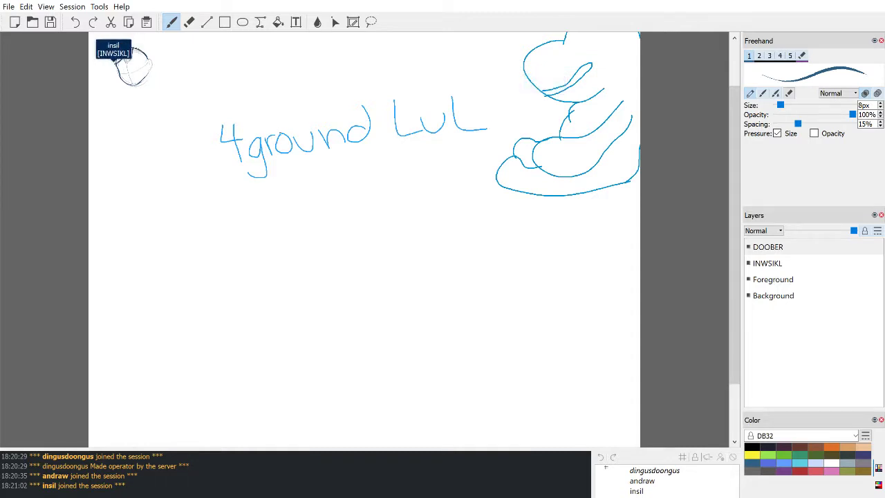
pyautogui.scroll(-2, 735, 217)
pyautogui.scroll(-2, 735, 217)
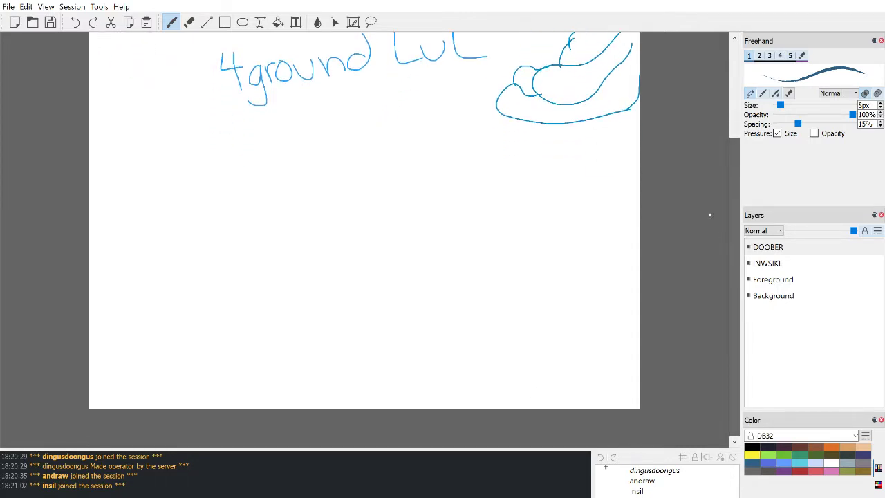
pyautogui.scroll(3, 595, 220)
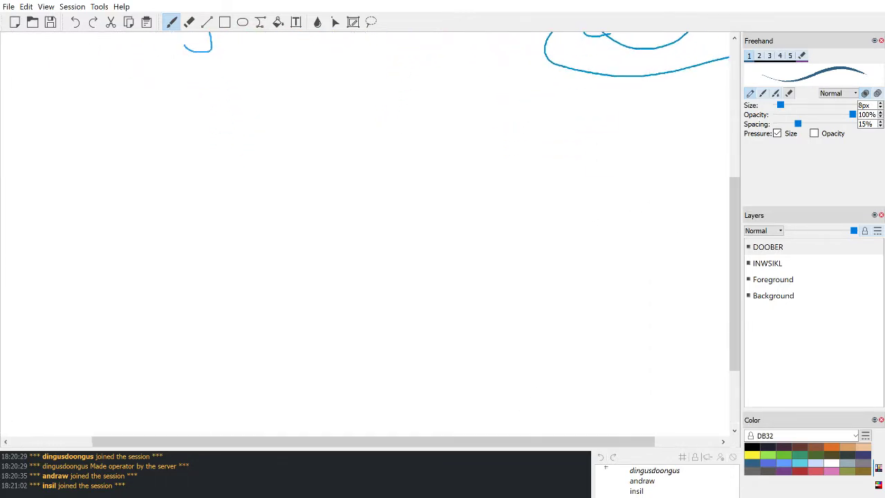
pyautogui.scroll(-2, 594, 220)
pyautogui.scroll(2, 364, 234)
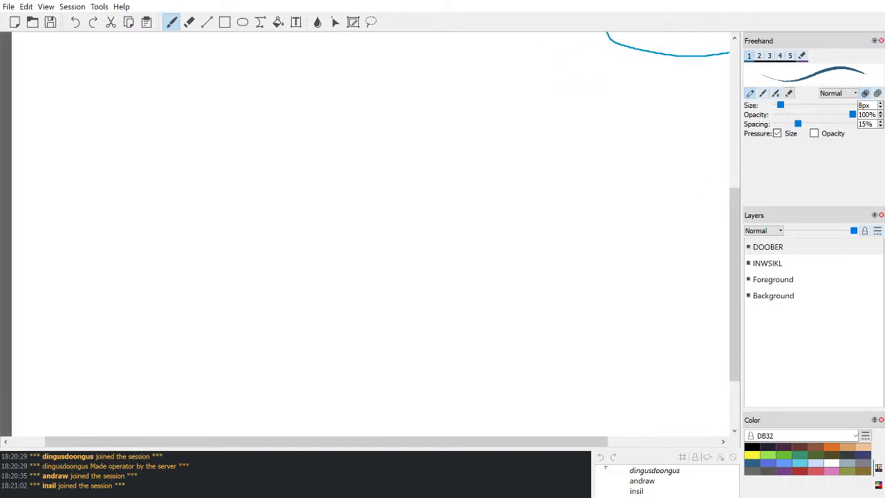
pyautogui.scroll(-1, 365, 234)
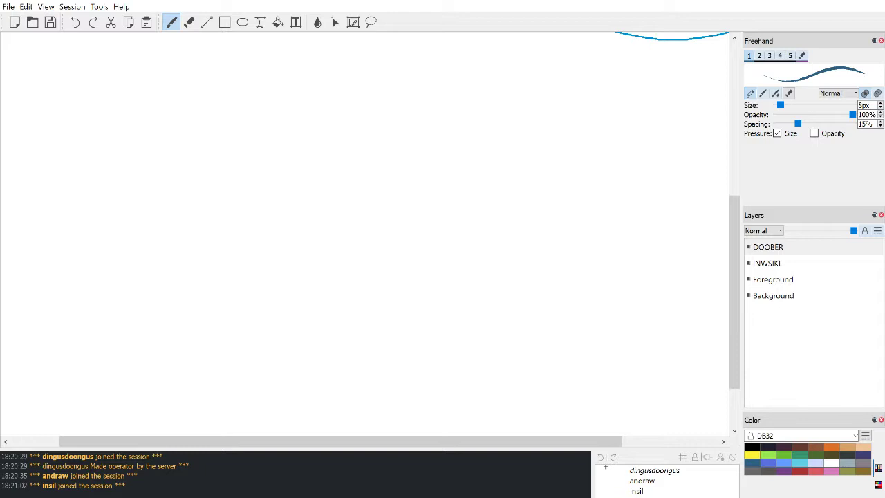
pyautogui.moveTo(281, 190); pyautogui.dragTo(308, 158)
pyautogui.hotkey('ctrl', 'z')
pyautogui.moveTo(274, 188)
pyautogui.mouseDown()
pyautogui.moveTo(225, 155)
pyautogui.moveTo(299, 132)
pyautogui.mouseUp()
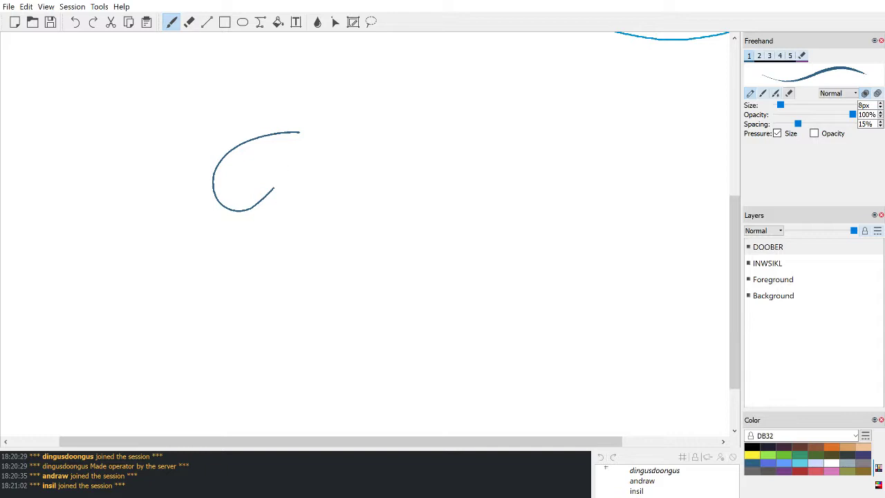
pyautogui.moveTo(298, 131); pyautogui.dragTo(316, 210)
pyautogui.hotkey('ctrl', 'z')
pyautogui.moveTo(298, 132)
pyautogui.mouseDown()
pyautogui.moveTo(320, 235)
pyautogui.moveTo(309, 251)
pyautogui.mouseUp()
# Step: Add a short line running down from the lowest point of the forehead curve to start the face
pyautogui.moveTo(238, 208); pyautogui.dragTo(233, 229)
pyautogui.hotkey('ctrl', 'z')
pyautogui.moveTo(229, 211); pyautogui.dragTo(228, 215)
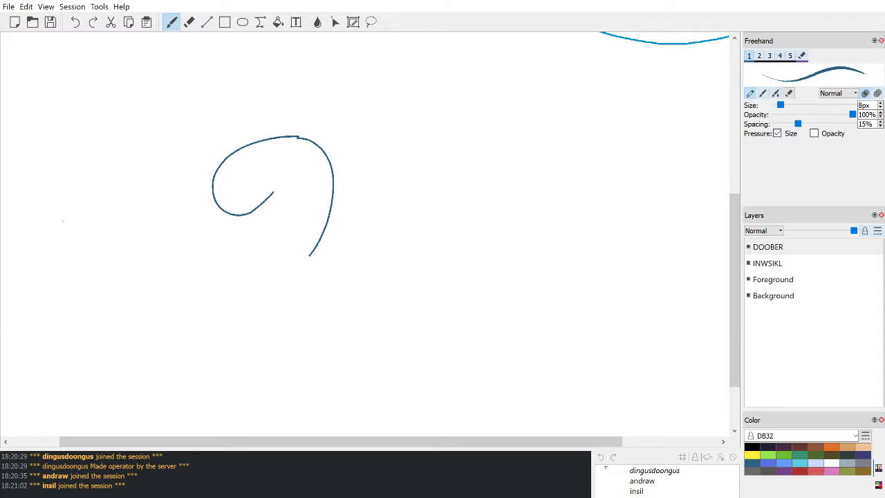
pyautogui.moveTo(268, 341); pyautogui.dragTo(441, 305)
pyautogui.hotkey('ctrl', 'z')
pyautogui.moveTo(246, 207); pyautogui.dragTo(256, 231)
pyautogui.hotkey('ctrl', 'z')
pyautogui.moveTo(239, 214); pyautogui.dragTo(237, 225)
pyautogui.moveTo(289, 202)
pyautogui.mouseDown()
pyautogui.moveTo(228, 229)
pyautogui.moveTo(229, 252)
pyautogui.moveTo(301, 234)
pyautogui.moveTo(290, 197)
pyautogui.mouseUp()
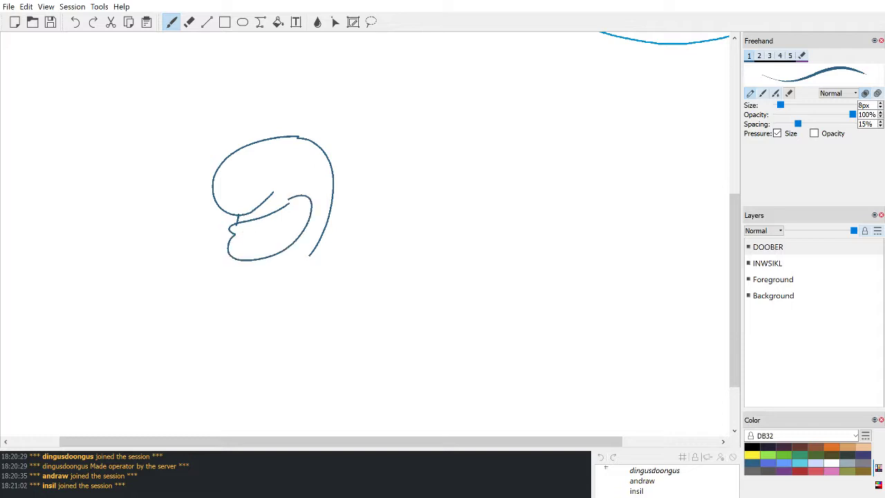
pyautogui.moveTo(231, 232); pyautogui.dragTo(295, 204)
pyautogui.moveTo(275, 192)
pyautogui.mouseDown()
pyautogui.moveTo(281, 197)
pyautogui.moveTo(246, 215)
pyautogui.mouseUp()
pyautogui.hotkey('ctrl', 'z')
pyautogui.hotkey('ctrl', 'z')
pyautogui.moveTo(244, 220); pyautogui.dragTo(257, 215)
pyautogui.hotkey('ctrl', 'z')
pyautogui.moveTo(269, 198); pyautogui.dragTo(243, 217)
pyautogui.hotkey('ctrl', 'z')
pyautogui.hotkey('ctrl', 'z')
pyautogui.hotkey('ctrl', 'z')
pyautogui.hotkey('ctrl', 'z')
pyautogui.hotkey('ctrl', 'z')
pyautogui.hotkey('ctrl', 'z')
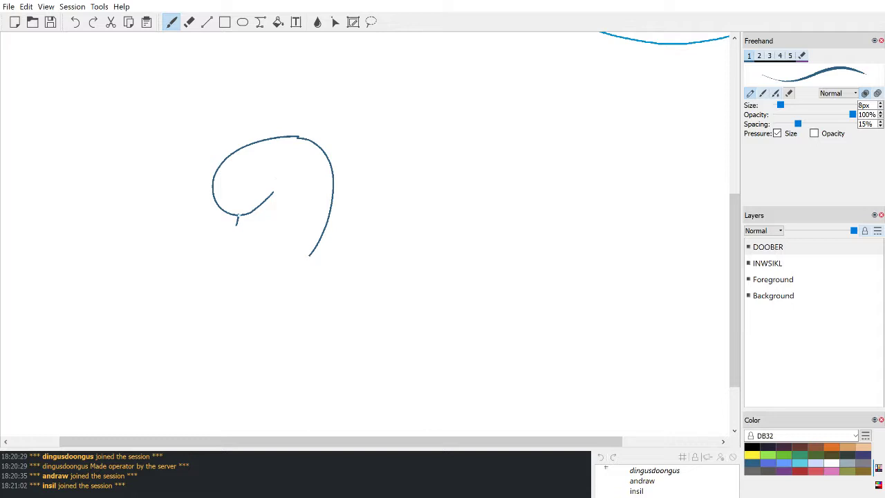
# Step: Draw a long curved muzzle with a small front lip beneath the forehead, sweeping back toward the cheek
pyautogui.moveTo(237, 225)
pyautogui.mouseDown()
pyautogui.moveTo(231, 235)
pyautogui.moveTo(268, 253)
pyautogui.moveTo(308, 202)
pyautogui.moveTo(299, 222)
pyautogui.mouseUp()
pyautogui.moveTo(232, 242); pyautogui.dragTo(299, 216)
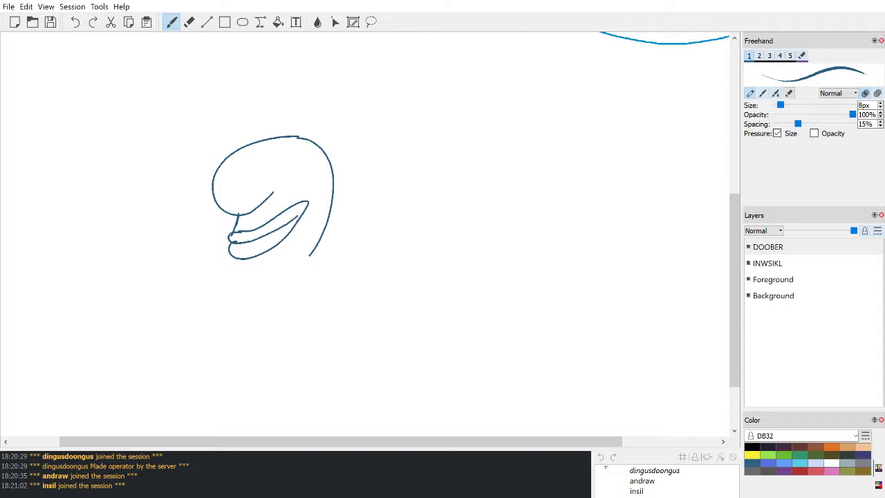
pyautogui.moveTo(243, 229); pyautogui.dragTo(272, 201)
pyautogui.moveTo(239, 221); pyautogui.dragTo(245, 212)
pyautogui.hotkey('ctrl', 'z')
pyautogui.hotkey('ctrl', 'z')
pyautogui.hotkey('ctrl', 'z')
pyautogui.hotkey('ctrl', 'z')
# Step: Draw the inner mouth line along the muzzle and add small rounded facial details between the mouth and the brow
pyautogui.moveTo(244, 240); pyautogui.dragTo(288, 215)
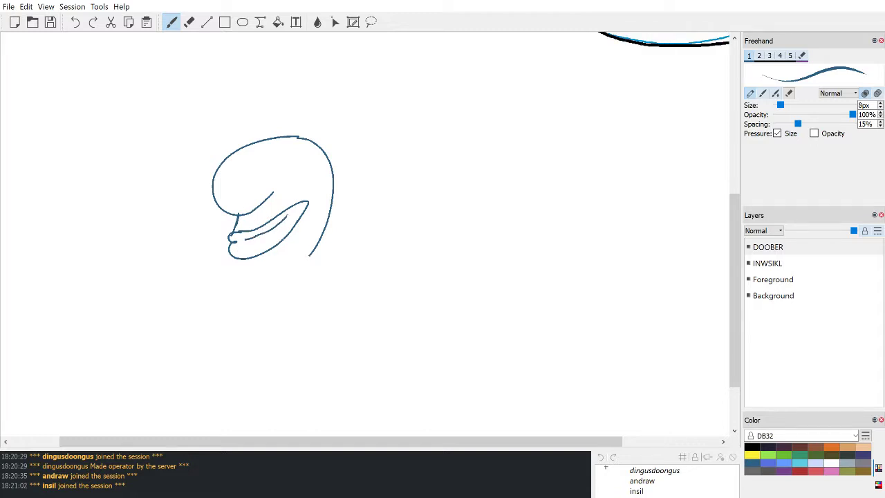
pyautogui.moveTo(253, 239); pyautogui.dragTo(286, 214)
pyautogui.hotkey('ctrl', 'z')
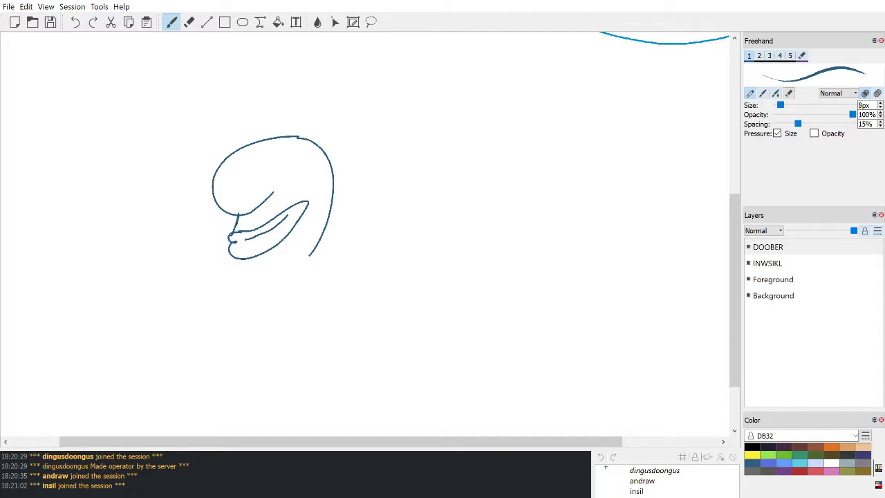
pyautogui.moveTo(234, 241); pyautogui.dragTo(263, 226)
pyautogui.hotkey('ctrl', 'z')
pyautogui.hotkey('ctrl', 'z')
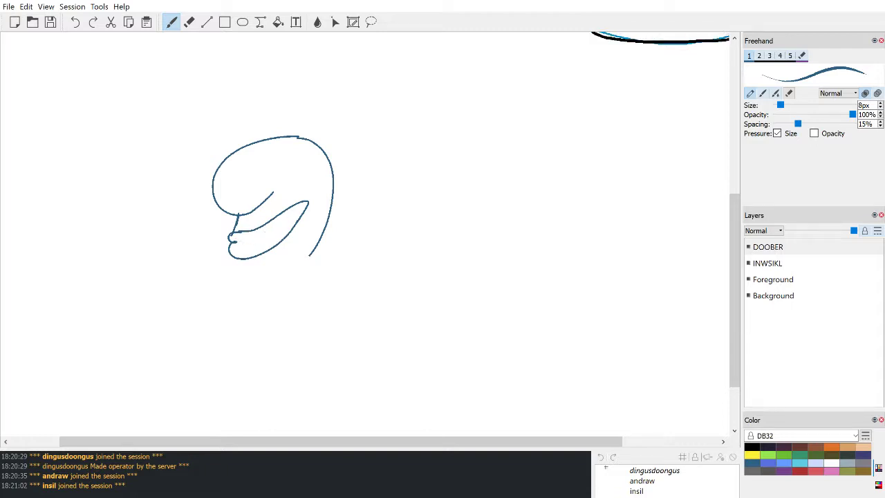
pyautogui.moveTo(234, 242); pyautogui.dragTo(293, 213)
pyautogui.hotkey('ctrl', 'z')
pyautogui.moveTo(252, 242); pyautogui.dragTo(289, 219)
pyautogui.hotkey('ctrl', 'z')
pyautogui.moveTo(250, 242)
pyautogui.mouseDown()
pyautogui.moveTo(293, 214)
pyautogui.moveTo(248, 219)
pyautogui.moveTo(260, 224)
pyautogui.moveTo(271, 200)
pyautogui.moveTo(244, 217)
pyautogui.mouseUp()
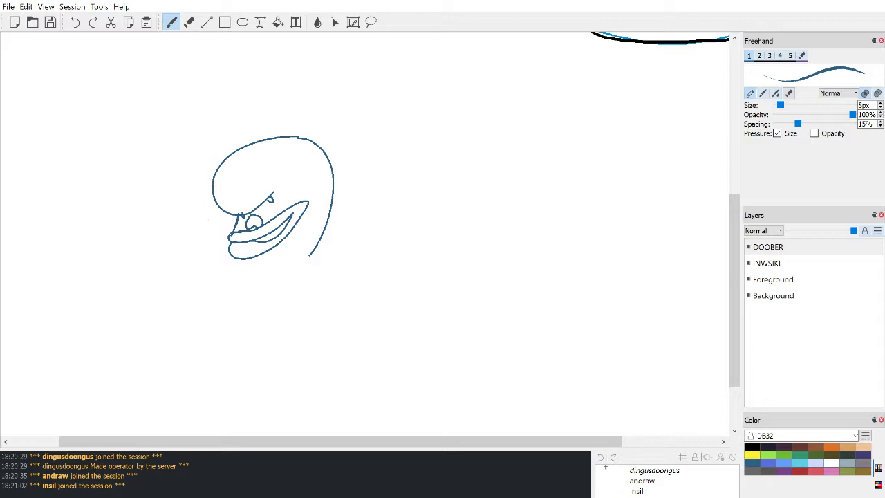
# Step: Surround the face with an outer head outline carrying two rounded ears, and close the chin with a curve
pyautogui.moveTo(226, 205); pyautogui.dragTo(220, 256)
pyautogui.hotkey('ctrl', 'z')
pyautogui.moveTo(228, 215); pyautogui.dragTo(223, 254)
pyautogui.moveTo(218, 163)
pyautogui.mouseDown()
pyautogui.moveTo(231, 142)
pyautogui.moveTo(296, 120)
pyautogui.moveTo(329, 135)
pyautogui.moveTo(357, 178)
pyautogui.moveTo(339, 253)
pyautogui.mouseUp()
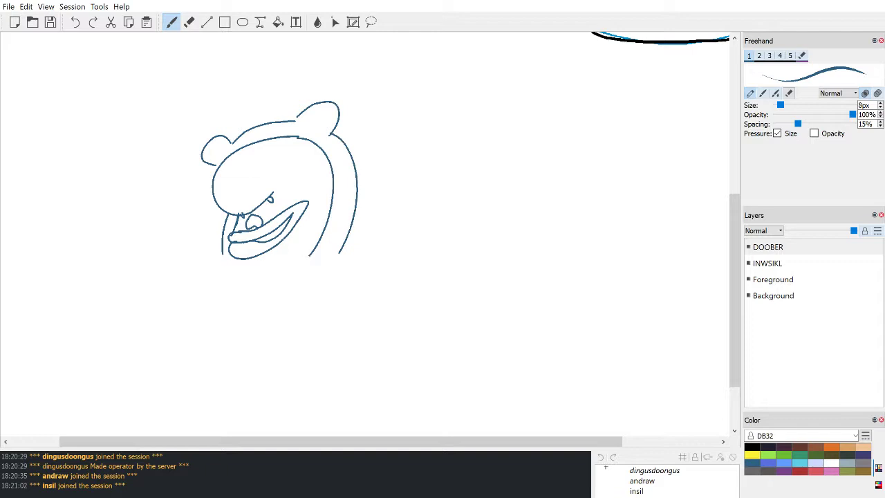
pyautogui.moveTo(243, 257); pyautogui.dragTo(318, 245)
pyautogui.scroll(10, 365, 235)
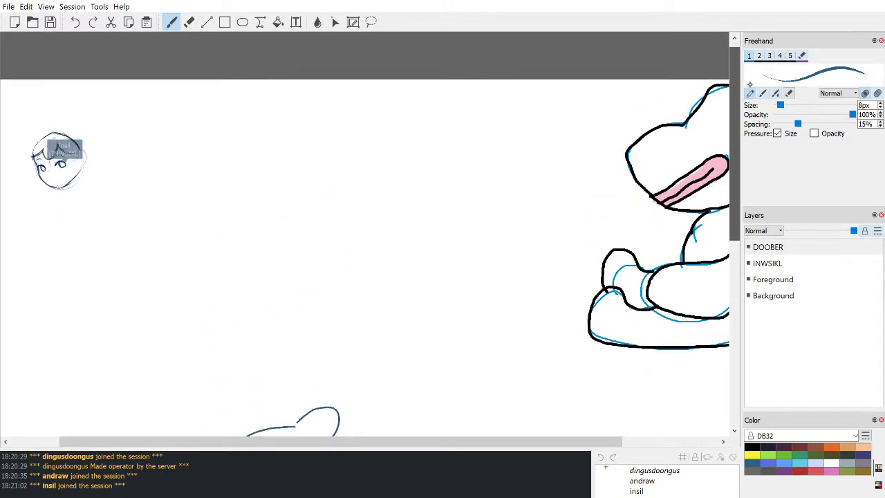
pyautogui.scroll(-8, 365, 235)
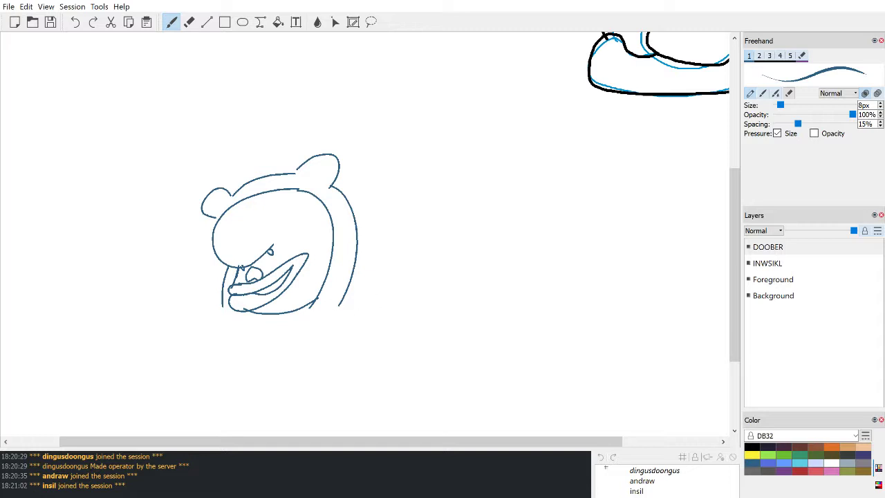
pyautogui.moveTo(338, 305); pyautogui.dragTo(360, 318)
pyautogui.hotkey('ctrl', 'z')
pyautogui.scroll(-3, 365, 235)
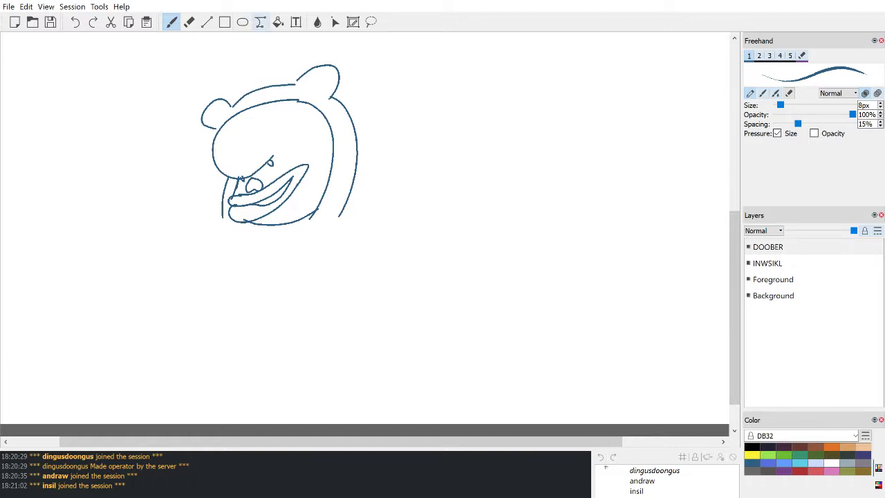
pyautogui.click(370, 22)
pyautogui.press('b')
pyautogui.moveTo(366, 83)
pyautogui.mouseDown()
pyautogui.moveTo(236, 187)
pyautogui.moveTo(387, 197)
pyautogui.mouseUp()
pyautogui.moveTo(284, 141)
pyautogui.mouseDown()
pyautogui.moveTo(198, 234)
pyautogui.moveTo(336, 126)
pyautogui.moveTo(261, 141)
pyautogui.mouseUp()
pyautogui.hotkey('ctrl', 'z')
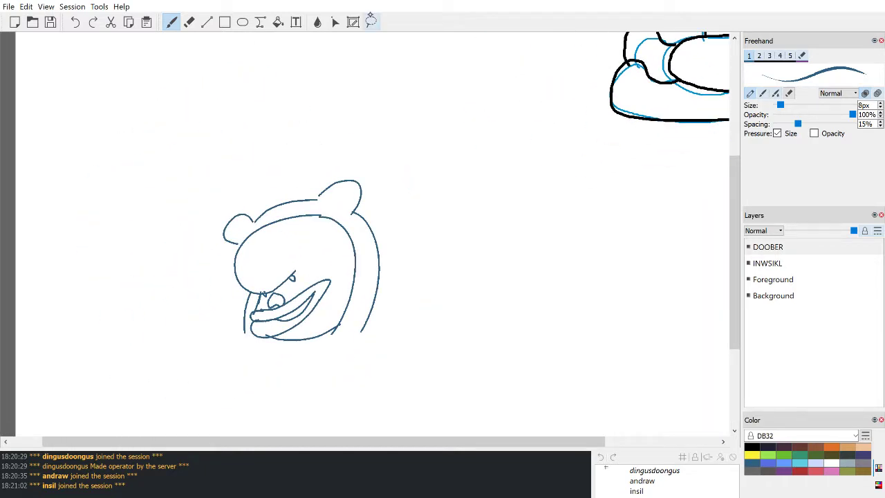
# Step: Lasso the whole head sketch, scale it down to about 60% and reposition it, leaving nothing selected
pyautogui.click(370, 22)
pyautogui.moveTo(322, 121)
pyautogui.mouseDown()
pyautogui.moveTo(187, 265)
pyautogui.moveTo(425, 333)
pyautogui.moveTo(302, 124)
pyautogui.mouseUp()
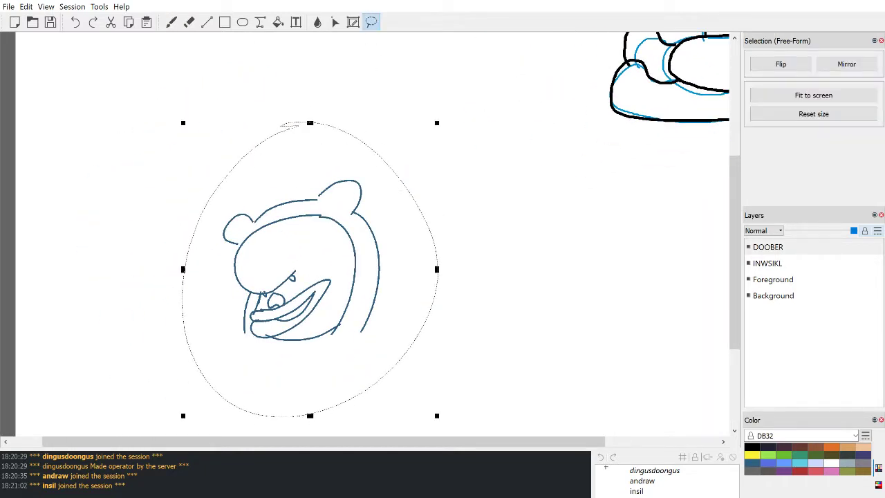
pyautogui.moveTo(437, 132)
pyautogui.mouseDown()
pyautogui.moveTo(432, 141)
pyautogui.moveTo(442, 104)
pyautogui.moveTo(423, 134)
pyautogui.moveTo(400, 138)
pyautogui.moveTo(399, 177)
pyautogui.moveTo(381, 203)
pyautogui.moveTo(325, 249)
pyautogui.mouseUp()
pyautogui.moveTo(280, 326)
pyautogui.mouseDown()
pyautogui.moveTo(329, 243)
pyautogui.moveTo(329, 222)
pyautogui.mouseUp()
pyautogui.scroll(4, 411, 186)
pyautogui.scroll(2, 411, 186)
pyautogui.scroll(-3, 413, 183)
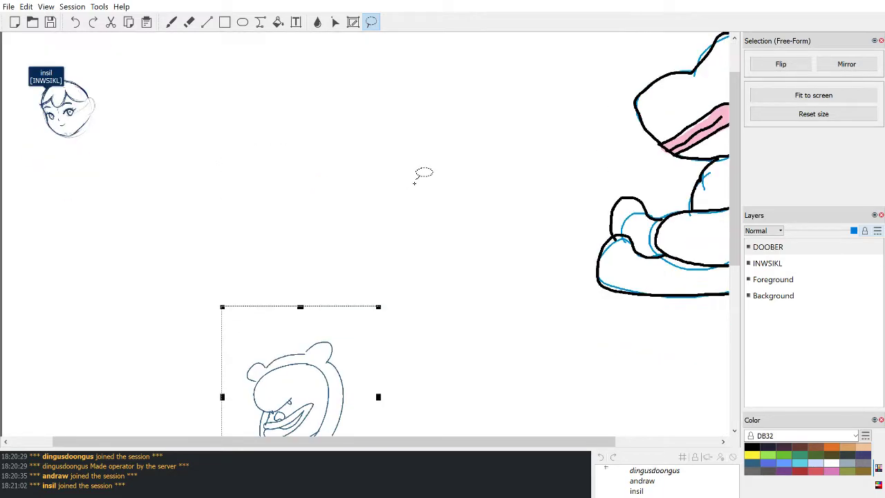
pyautogui.click(459, 323)
pyautogui.scroll(-5, 516, 323)
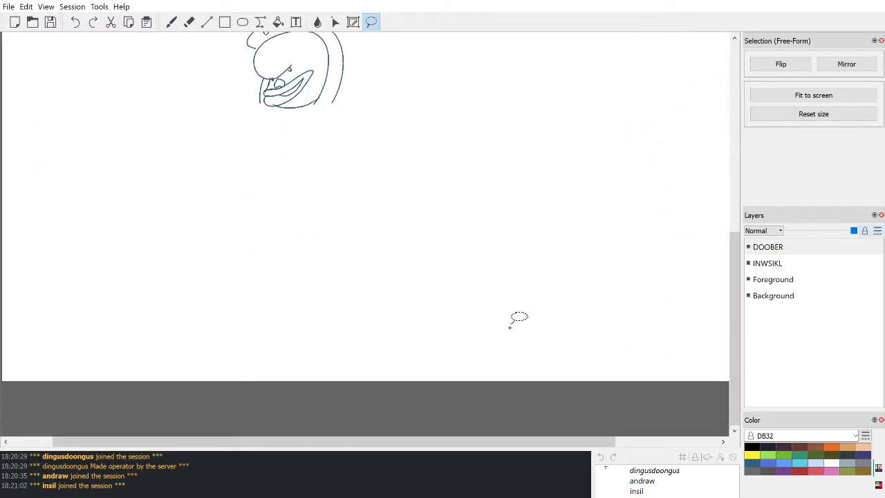
pyautogui.scroll(2, 427, 286)
pyautogui.scroll(5, 427, 285)
pyautogui.scroll(3, 433, 278)
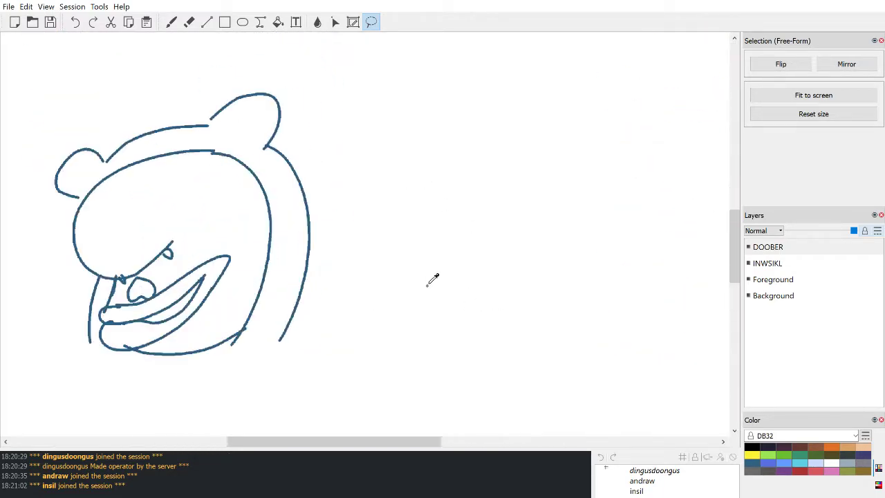
pyautogui.scroll(-2, 429, 281)
pyautogui.moveTo(417, 442); pyautogui.dragTo(375, 442)
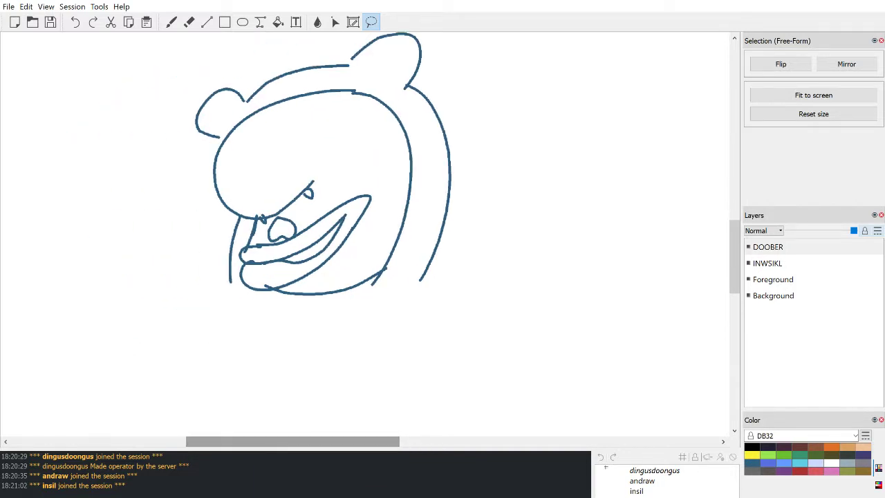
pyautogui.press('b')
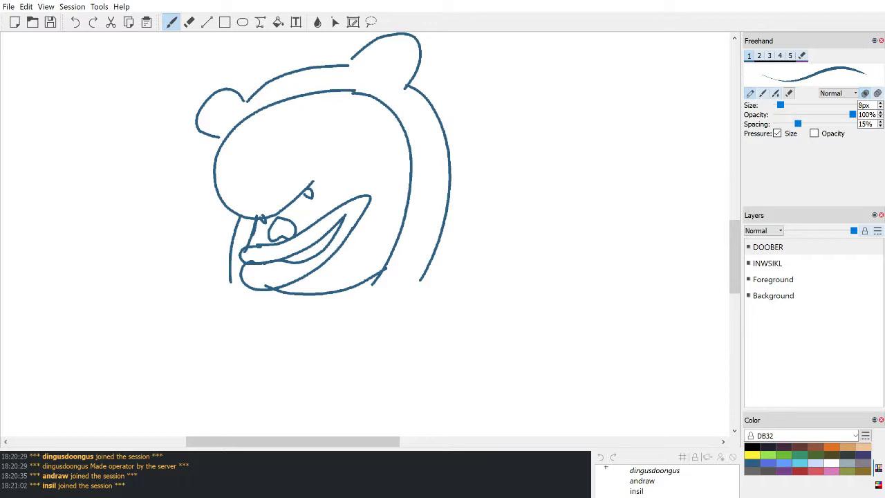
pyautogui.moveTo(733, 258)
pyautogui.mouseDown()
pyautogui.moveTo(733, 278)
pyautogui.moveTo(733, 268)
pyautogui.mouseUp()
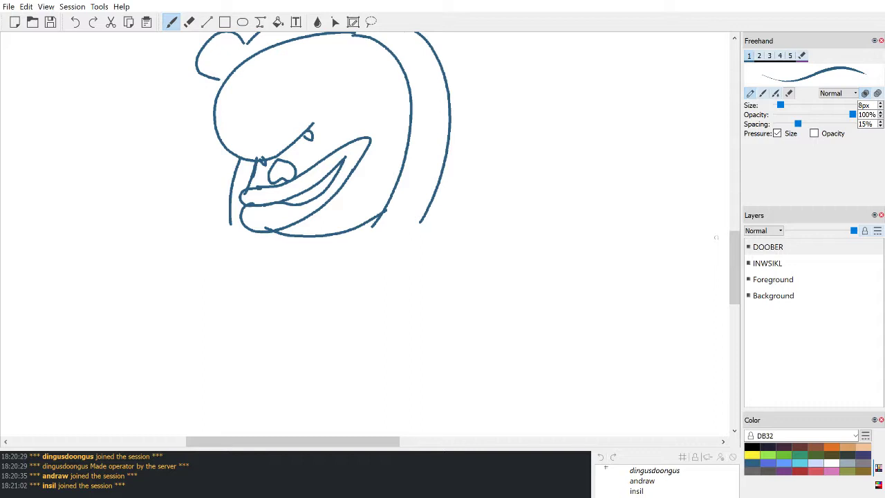
pyautogui.moveTo(420, 221); pyautogui.dragTo(467, 236)
pyautogui.hotkey('ctrl', 'z')
# Step: Set the brush size to 6 px and draw a small rounded teardrop shape just below the chin
pyautogui.click(865, 105)
pyautogui.press('BackSpace')
pyautogui.write('6')
pyautogui.moveTo(340, 247); pyautogui.dragTo(337, 254)
pyautogui.hotkey('ctrl', 'z')
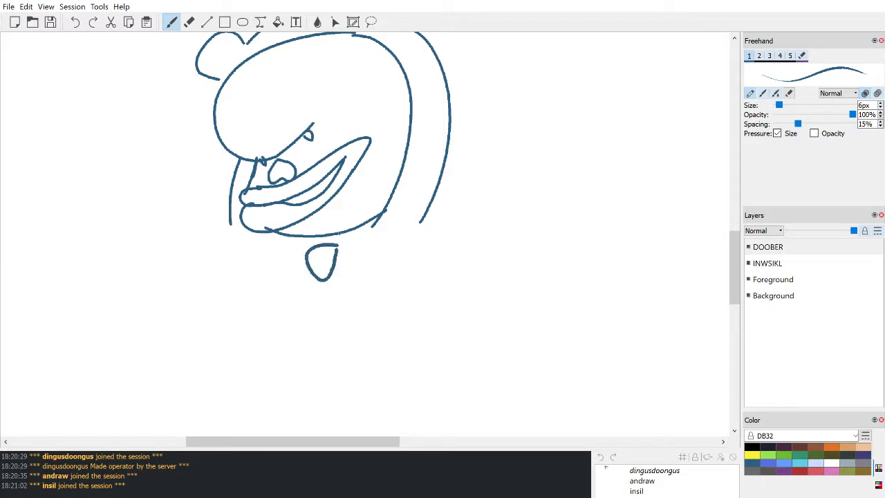
pyautogui.scroll(-4, 320, 172)
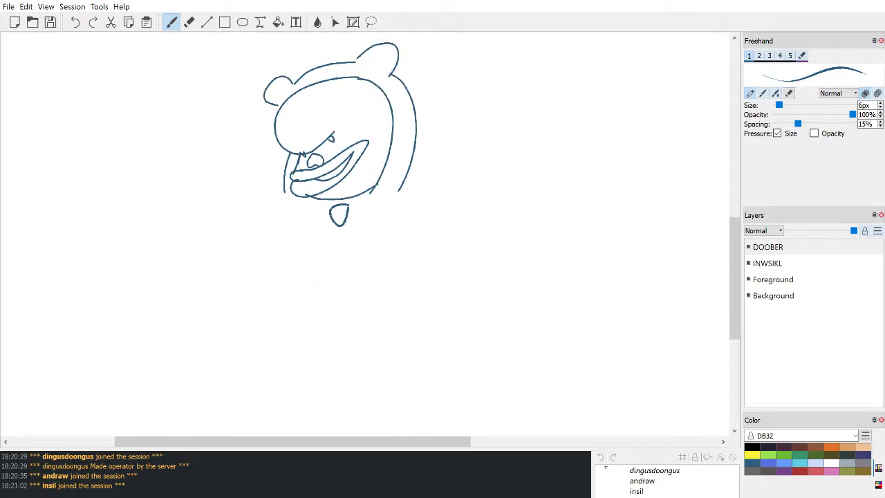
pyautogui.moveTo(399, 191); pyautogui.dragTo(421, 205)
pyautogui.moveTo(285, 194); pyautogui.dragTo(272, 208)
pyautogui.moveTo(420, 204); pyautogui.dragTo(464, 194)
pyautogui.hotkey('ctrl', 'z')
pyautogui.hotkey('ctrl', 'z')
pyautogui.hotkey('ctrl', 'z')
pyautogui.moveTo(484, 201)
pyautogui.mouseDown()
pyautogui.moveTo(545, 208)
pyautogui.moveTo(623, 162)
pyautogui.mouseUp()
pyautogui.hotkey('ctrl', 'z')
# Step: Reduce the brush size to 4 px and switch the colour palette to Breeze
pyautogui.press('[')
pyautogui.press('[')
pyautogui.moveTo(399, 191); pyautogui.dragTo(439, 170)
pyautogui.hotkey('ctrl', 'z')
pyautogui.scroll(-5, 641, 158)
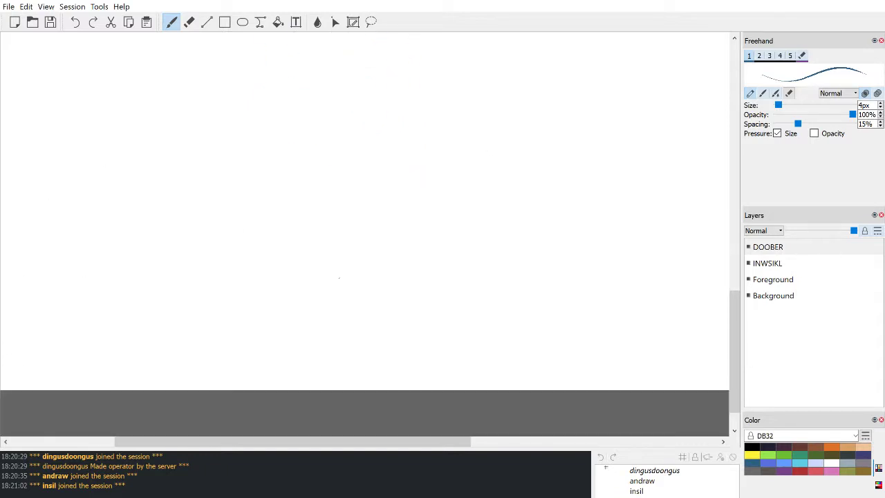
pyautogui.scroll(4, 339, 278)
pyautogui.scroll(1, 764, 436)
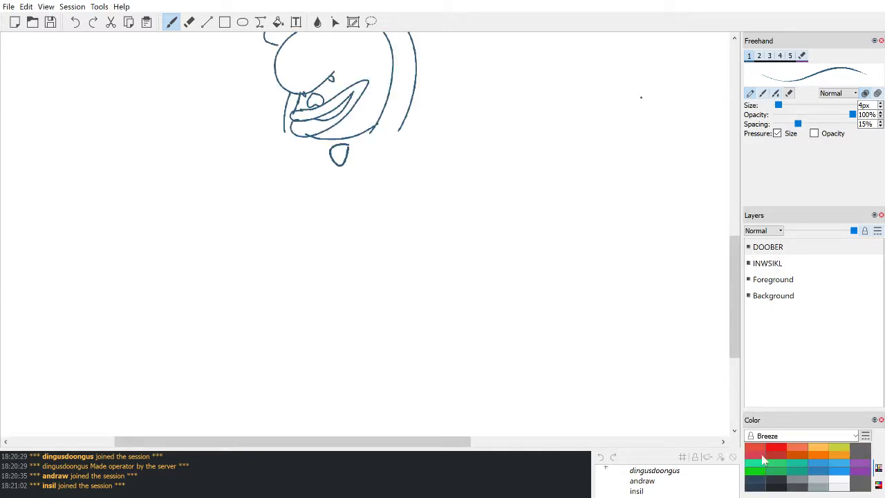
pyautogui.scroll(3, 494, 294)
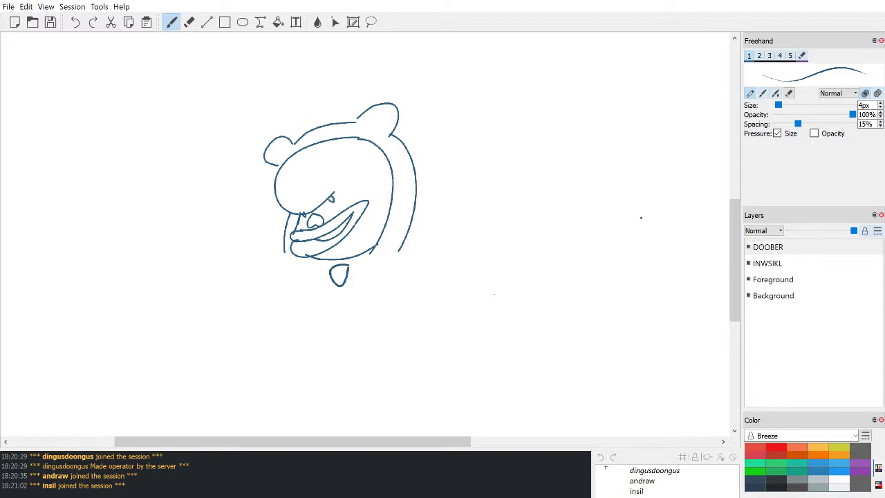
# Step: Sketch an outstretched arm extending from behind the head, with wavy upper and lower lines and a rounded end
pyautogui.moveTo(401, 246); pyautogui.dragTo(425, 237)
pyautogui.moveTo(415, 243); pyautogui.dragTo(461, 214)
pyautogui.moveTo(426, 273); pyautogui.dragTo(478, 249)
pyautogui.moveTo(458, 218); pyautogui.dragTo(506, 169)
pyautogui.moveTo(474, 255); pyautogui.dragTo(557, 231)
pyautogui.hotkey('ctrl', 'z')
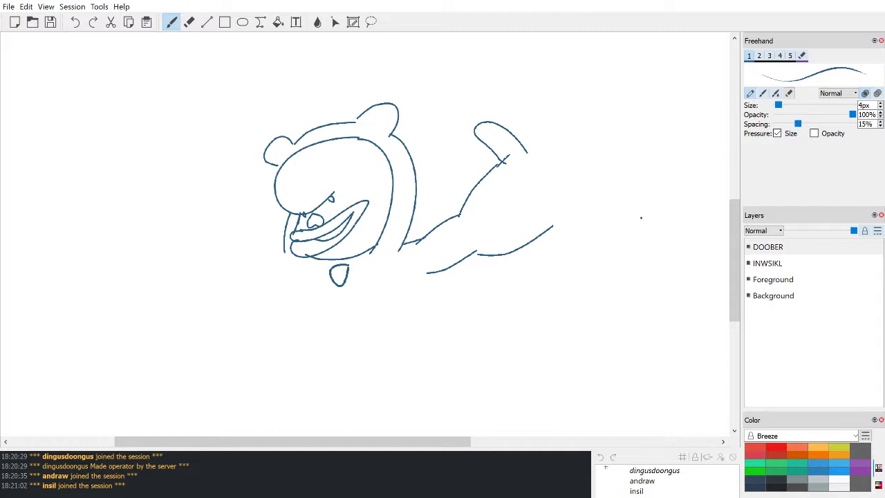
# Step: Undo the scribble inside the arm's rounded end and erase that end of the arm
pyautogui.moveTo(641, 217)
pyautogui.mouseDown()
pyautogui.moveTo(601, 251)
pyautogui.moveTo(613, 223)
pyautogui.mouseUp()
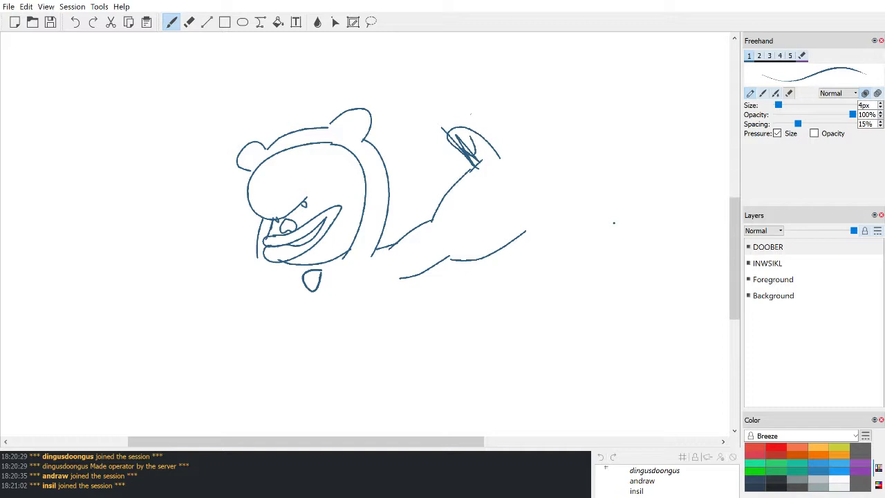
pyautogui.hotkey('ctrl', 'z')
pyautogui.click(838, 480)
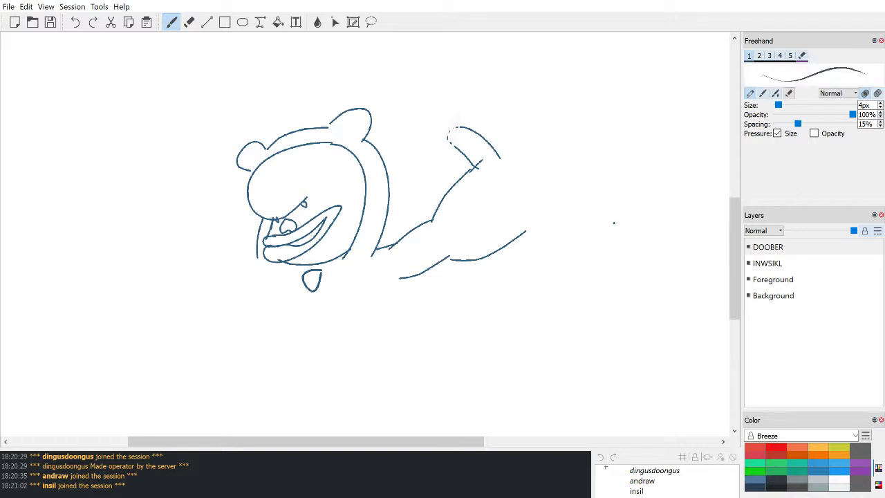
pyautogui.press('e')
pyautogui.moveTo(450, 134)
pyautogui.mouseDown()
pyautogui.moveTo(450, 169)
pyautogui.moveTo(451, 156)
pyautogui.moveTo(440, 162)
pyautogui.moveTo(434, 144)
pyautogui.moveTo(455, 176)
pyautogui.moveTo(473, 170)
pyautogui.moveTo(477, 158)
pyautogui.moveTo(445, 136)
pyautogui.mouseUp()
pyautogui.press('b')
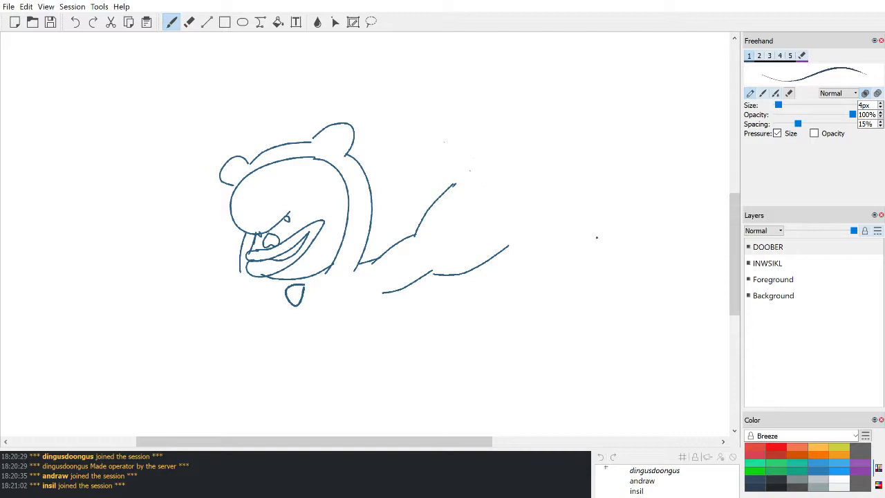
# Step: Erase the remaining upper and lower arm lines behind the head with the 40 px eraser
pyautogui.hotkey('ctrl', 'z')
pyautogui.hotkey('ctrl', 'z')
pyautogui.click(189, 22)
pyautogui.moveTo(414, 232)
pyautogui.mouseDown()
pyautogui.moveTo(383, 258)
pyautogui.moveTo(418, 306)
pyautogui.moveTo(419, 287)
pyautogui.moveTo(483, 256)
pyautogui.mouseUp()
pyautogui.moveTo(454, 185); pyautogui.dragTo(421, 225)
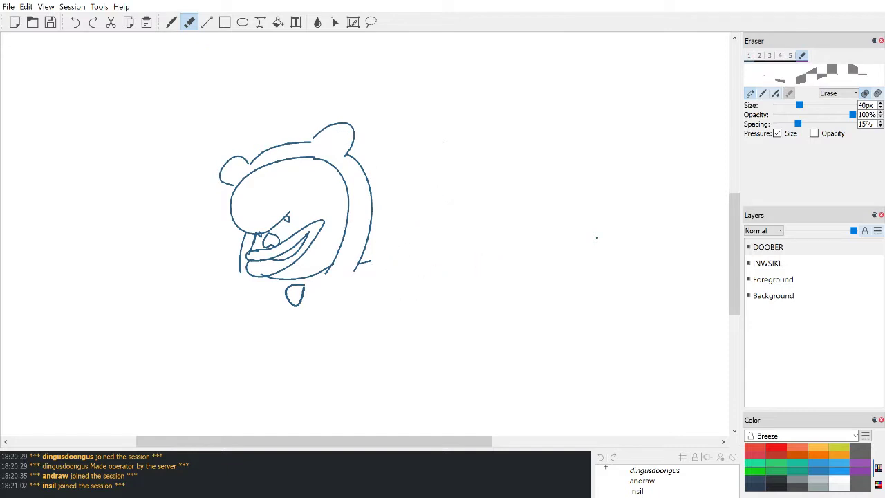
# Step: Return to the 4 px brush with a dark blue colour and try a long sweeping body line below the head
pyautogui.scroll(-1, 728, 207)
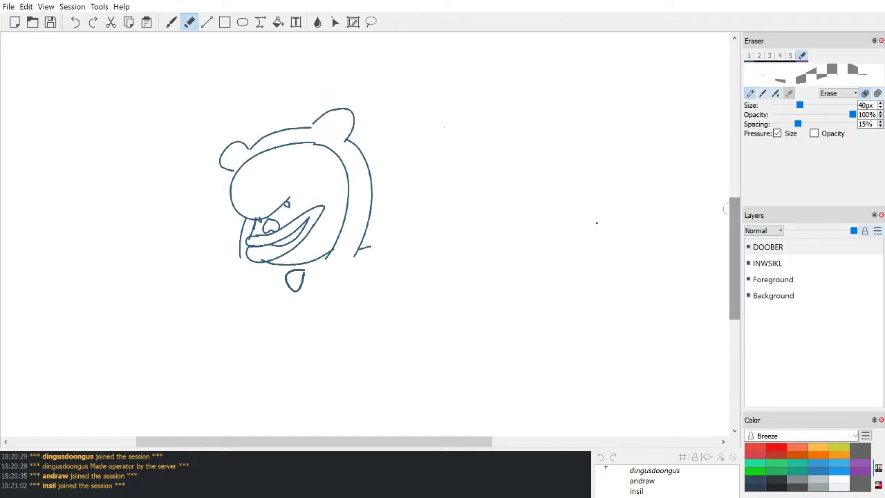
pyautogui.press('b')
pyautogui.scroll(-2, 734, 270)
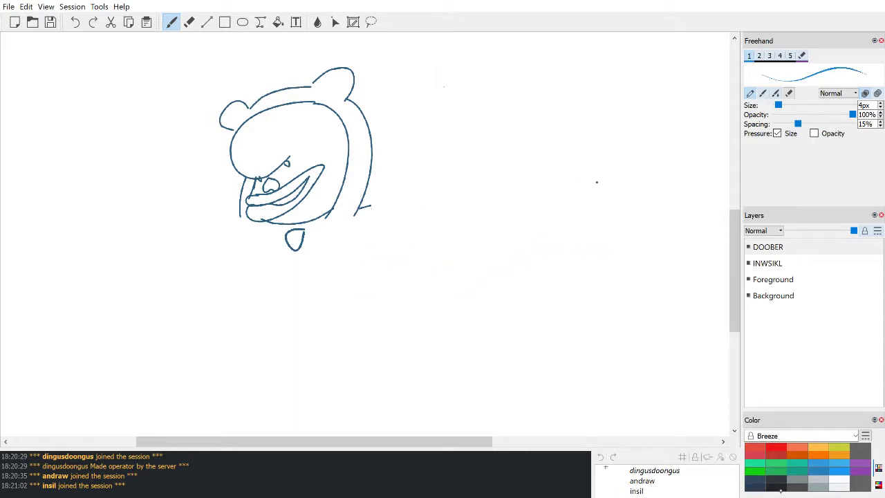
pyautogui.click(755, 486)
pyautogui.moveTo(333, 271); pyautogui.dragTo(561, 244)
pyautogui.hotkey('ctrl', 'z')
pyautogui.moveTo(385, 227)
pyautogui.mouseDown()
pyautogui.moveTo(399, 257)
pyautogui.moveTo(543, 239)
pyautogui.mouseUp()
pyautogui.hotkey('ctrl', 'z')
# Step: Draw two curves sloping down and outward from a peak just beneath the teardrop shape, redoing them until they fit
pyautogui.moveTo(294, 258)
pyautogui.mouseDown()
pyautogui.moveTo(261, 289)
pyautogui.moveTo(369, 287)
pyautogui.mouseUp()
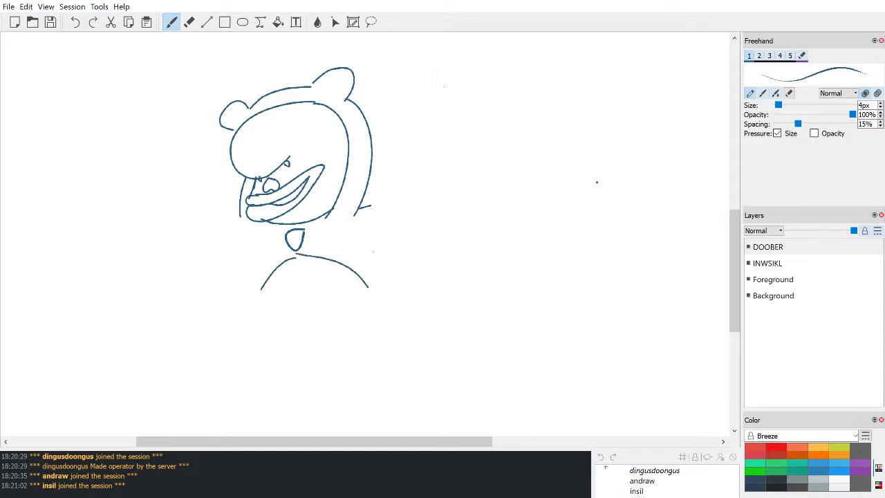
pyautogui.hotkey('ctrl', 'z')
pyautogui.hotkey('ctrl', 'z')
pyautogui.moveTo(299, 258)
pyautogui.mouseDown()
pyautogui.moveTo(259, 296)
pyautogui.moveTo(368, 282)
pyautogui.moveTo(341, 282)
pyautogui.mouseUp()
pyautogui.hotkey('ctrl', 'z')
pyautogui.hotkey('ctrl', 'z')
pyautogui.moveTo(296, 259); pyautogui.dragTo(368, 277)
pyautogui.hotkey('ctrl', 'z')
pyautogui.hotkey('ctrl', 'z')
pyautogui.moveTo(299, 257); pyautogui.dragTo(353, 282)
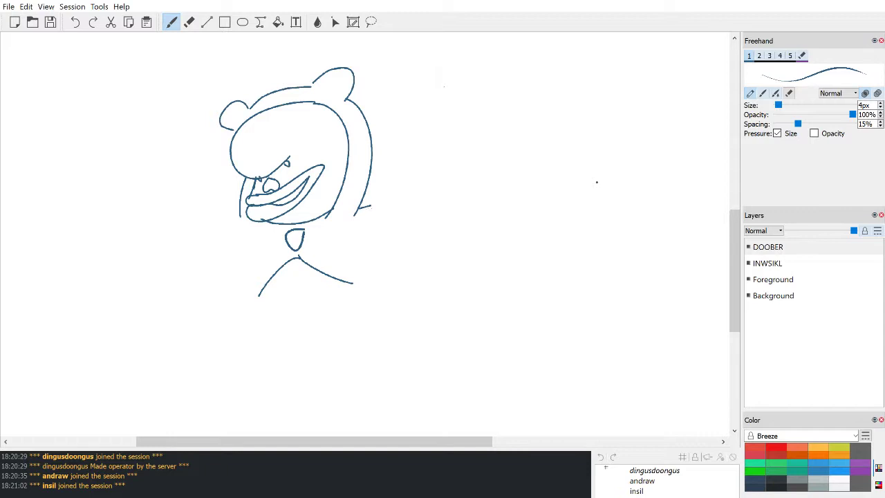
# Step: Draw a short shoulder curve at each side of the head's lower edge
pyautogui.moveTo(363, 208); pyautogui.dragTo(384, 224)
pyautogui.moveTo(237, 220)
pyautogui.mouseDown()
pyautogui.moveTo(226, 237)
pyautogui.moveTo(229, 230)
pyautogui.mouseUp()
pyautogui.hotkey('ctrl', 'z')
pyautogui.moveTo(259, 294); pyautogui.dragTo(247, 387)
pyautogui.moveTo(734, 271); pyautogui.dragTo(734, 302)
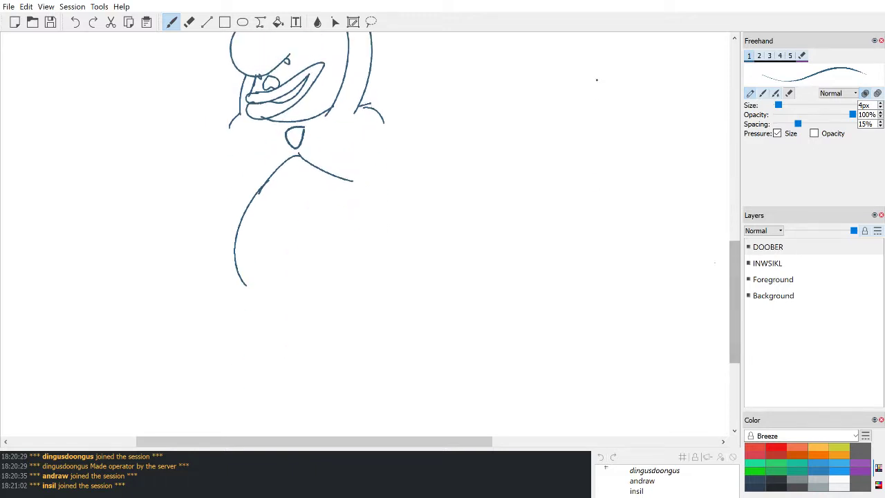
pyautogui.hotkey('ctrl', 'z')
pyautogui.moveTo(299, 153)
pyautogui.mouseDown()
pyautogui.moveTo(244, 193)
pyautogui.moveTo(281, 329)
pyautogui.mouseUp()
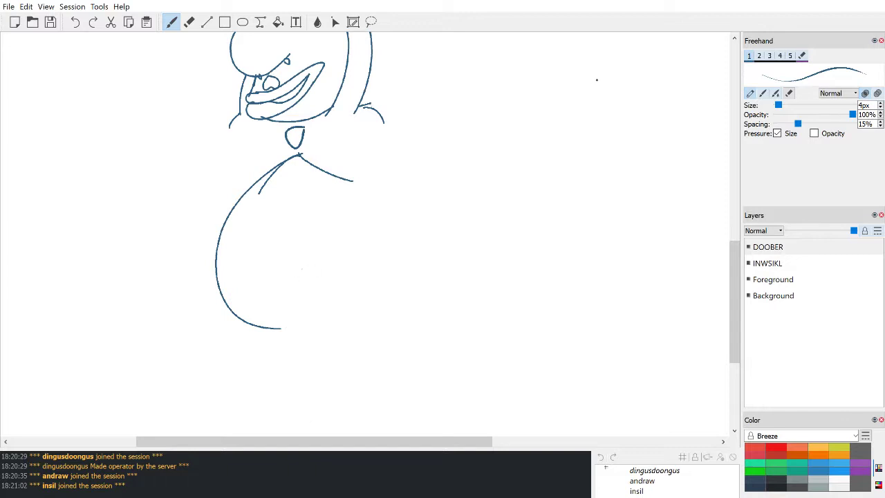
pyautogui.hotkey('ctrl', 'z')
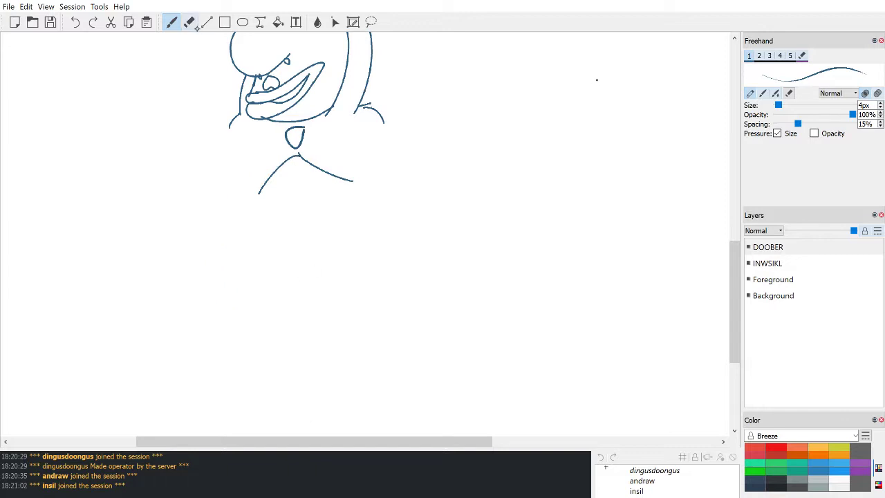
# Step: Erase the front slope beneath the teardrop shape and replace it with a large rounded belly curve
pyautogui.press('e')
pyautogui.moveTo(298, 150); pyautogui.dragTo(272, 173)
pyautogui.moveTo(236, 213)
pyautogui.mouseDown()
pyautogui.moveTo(259, 189)
pyautogui.moveTo(211, 338)
pyautogui.moveTo(254, 341)
pyautogui.mouseUp()
pyautogui.press('b')
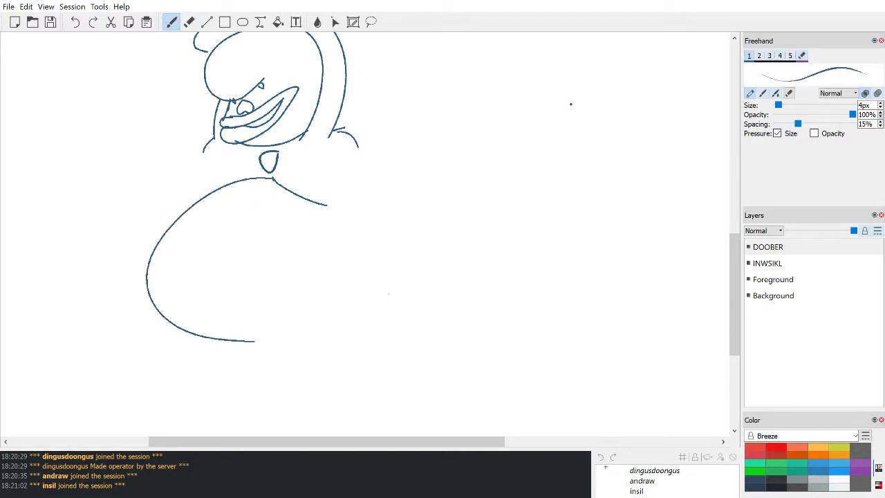
pyautogui.hotkey('ctrl', 'z')
pyautogui.moveTo(272, 176)
pyautogui.mouseDown()
pyautogui.moveTo(160, 345)
pyautogui.moveTo(260, 367)
pyautogui.moveTo(197, 209)
pyautogui.moveTo(328, 339)
pyautogui.mouseUp()
pyautogui.hotkey('ctrl', 'z')
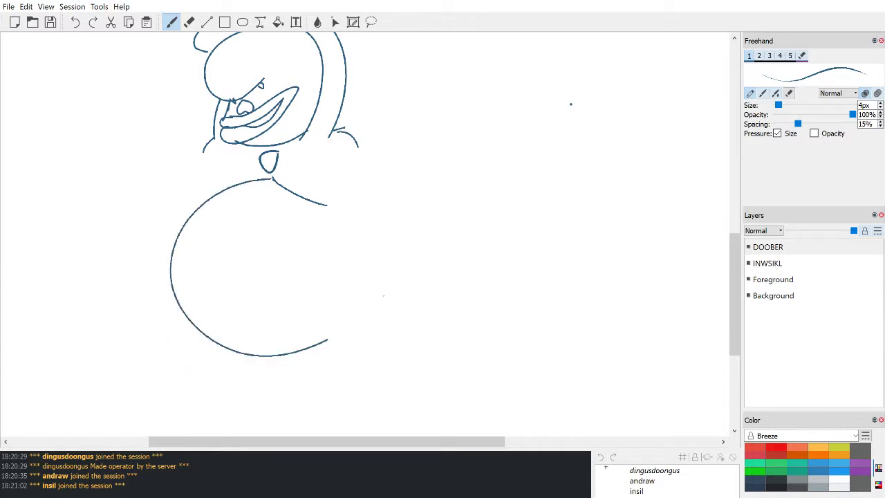
pyautogui.hotkey('ctrl', 'z')
pyautogui.moveTo(273, 179)
pyautogui.mouseDown()
pyautogui.moveTo(170, 264)
pyautogui.moveTo(211, 363)
pyautogui.mouseUp()
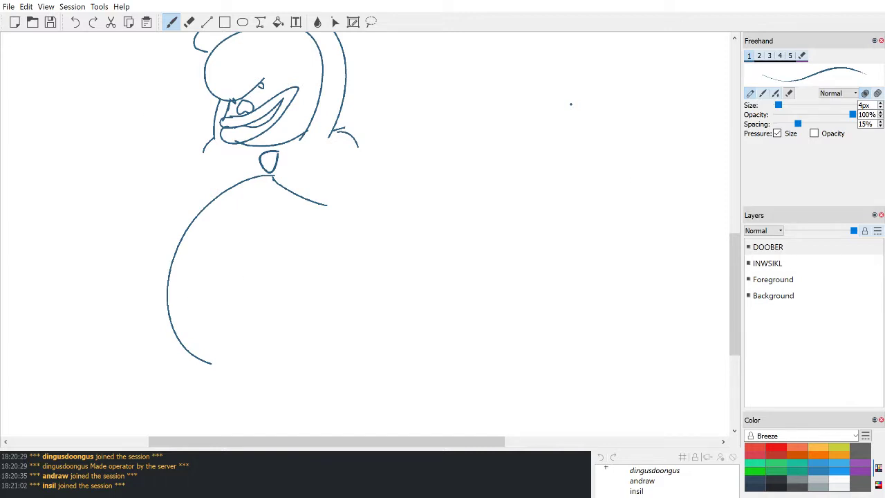
# Step: Make INWSIKL the active layer and mark a small X-shaped navel near the lower front of the belly
pyautogui.moveTo(201, 116); pyautogui.dragTo(470, 164)
pyautogui.hotkey('ctrl', 'z')
pyautogui.moveTo(735, 267)
pyautogui.mouseDown()
pyautogui.moveTo(736, 239)
pyautogui.moveTo(735, 260)
pyautogui.mouseUp()
pyautogui.click(759, 263)
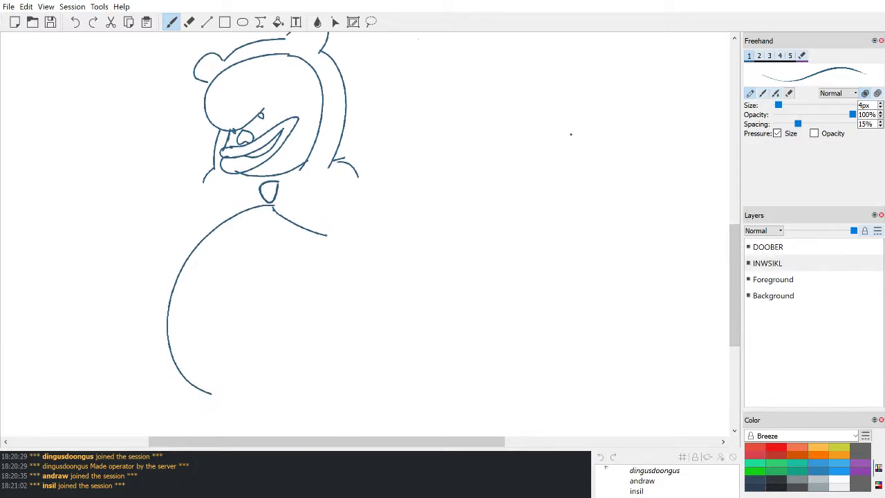
pyautogui.moveTo(217, 341); pyautogui.dragTo(204, 359)
pyautogui.moveTo(206, 340); pyautogui.dragTo(224, 362)
# Step: Draw both arms bending around the belly, with rounded-finger hands and short stripes on the rear upper arm
pyautogui.moveTo(206, 181); pyautogui.dragTo(176, 238)
pyautogui.hotkey('ctrl', 'z')
pyautogui.moveTo(206, 179)
pyautogui.mouseDown()
pyautogui.moveTo(175, 225)
pyautogui.moveTo(166, 314)
pyautogui.mouseUp()
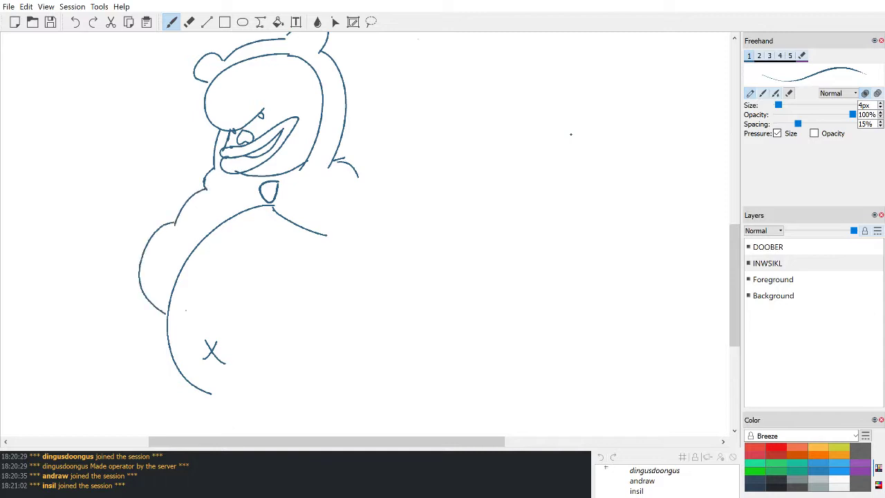
pyautogui.hotkey('ctrl', 'z')
pyautogui.hotkey('ctrl', 'z')
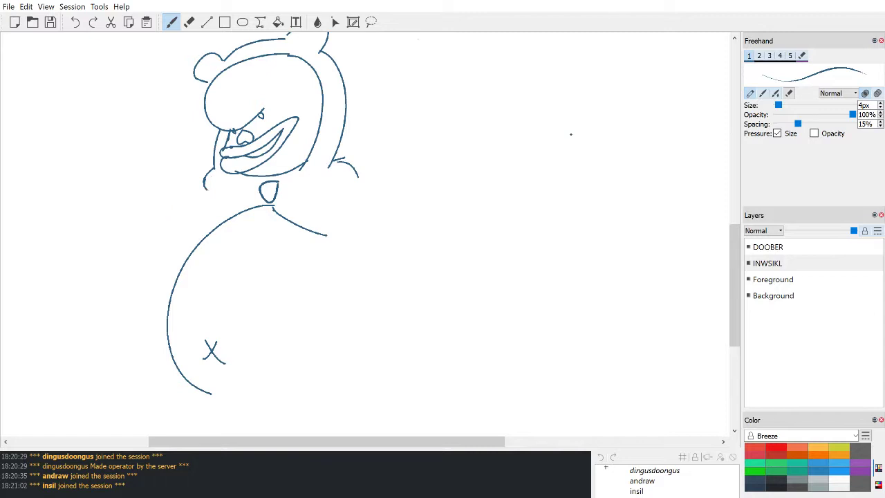
pyautogui.moveTo(207, 190)
pyautogui.mouseDown()
pyautogui.moveTo(139, 287)
pyautogui.moveTo(156, 323)
pyautogui.moveTo(183, 313)
pyautogui.mouseUp()
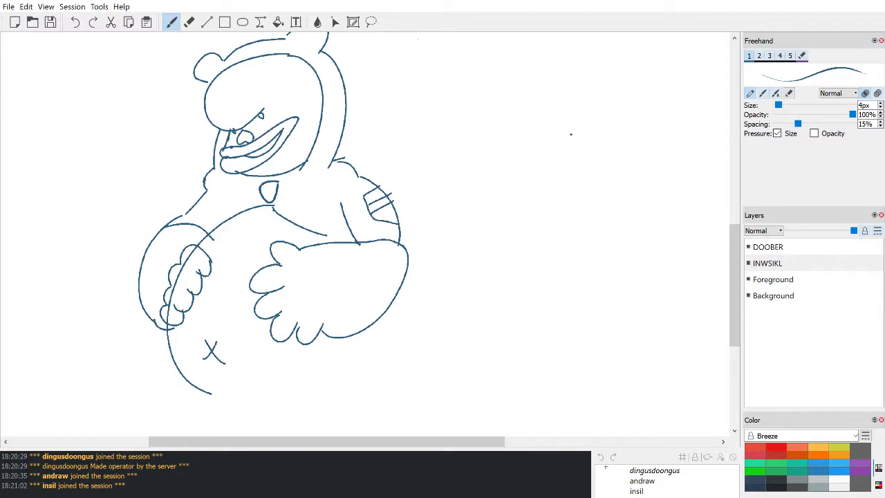
# Step: Erase the part of the belly line that runs through the front hand on the DOOBER layer
pyautogui.scroll(2, 571, 134)
pyautogui.scroll(-2, 571, 134)
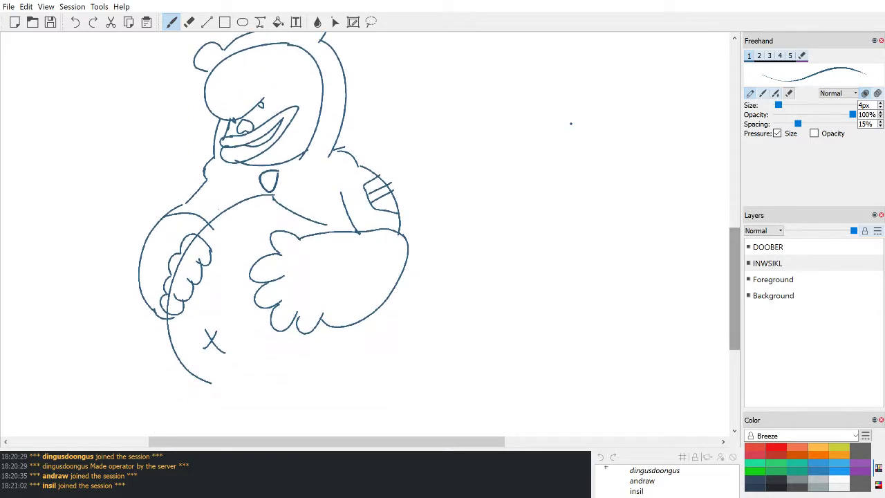
pyautogui.press('e')
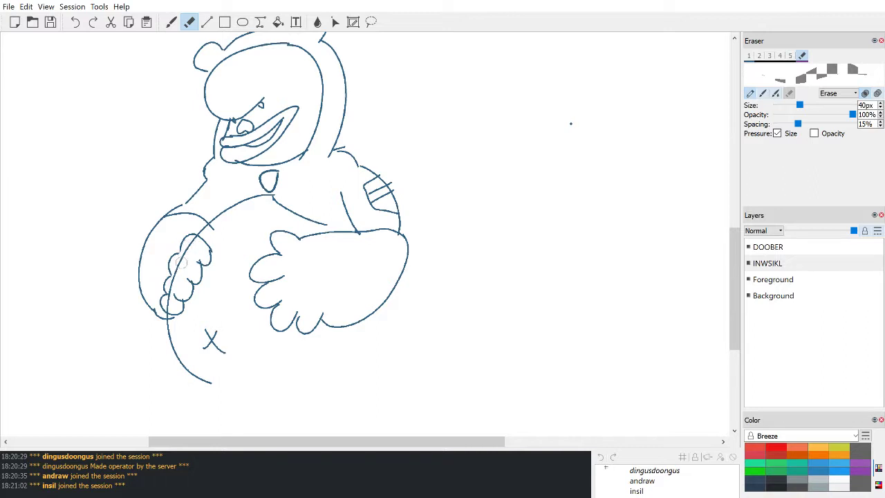
pyautogui.moveTo(185, 251)
pyautogui.mouseDown()
pyautogui.moveTo(180, 271)
pyautogui.moveTo(177, 258)
pyautogui.mouseUp()
pyautogui.click(770, 271)
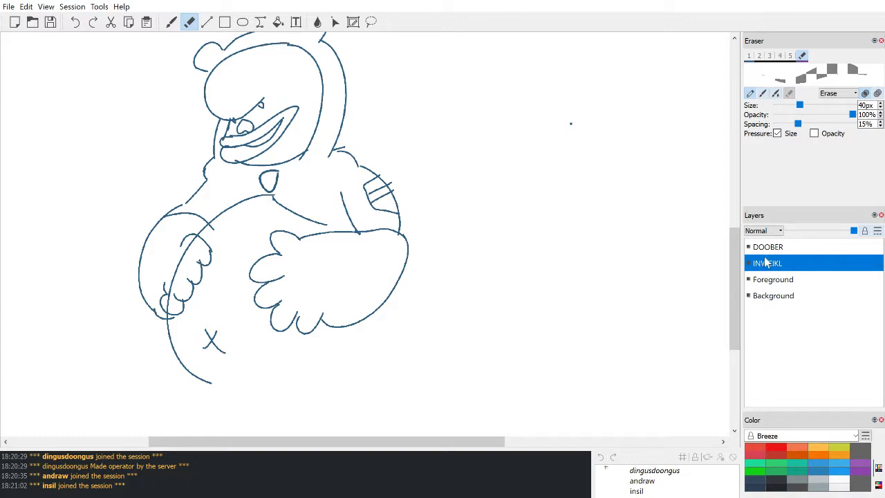
pyautogui.click(777, 247)
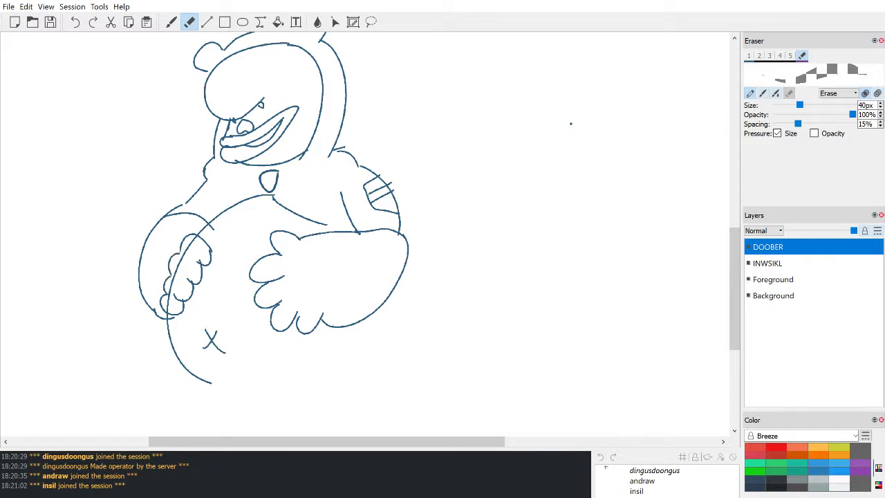
pyautogui.click(207, 276)
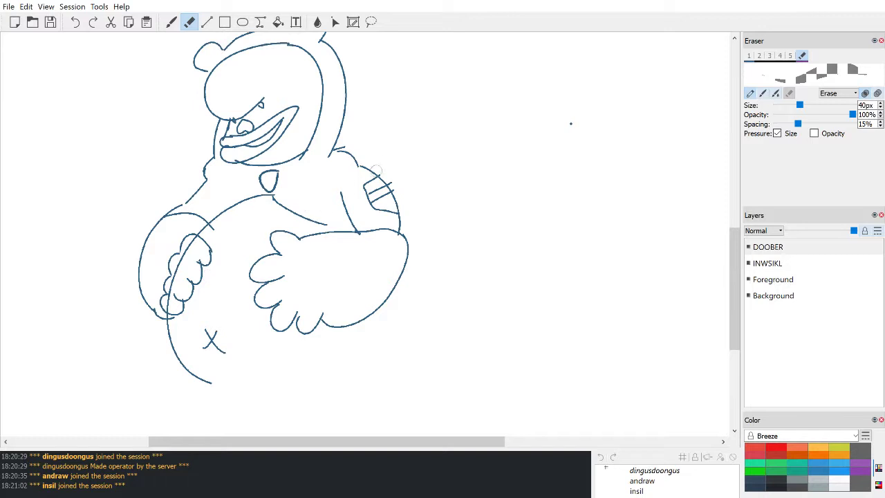
pyautogui.moveTo(405, 156)
pyautogui.mouseDown()
pyautogui.moveTo(274, 243)
pyautogui.moveTo(321, 298)
pyautogui.moveTo(166, 272)
pyautogui.mouseUp()
pyautogui.click(781, 269)
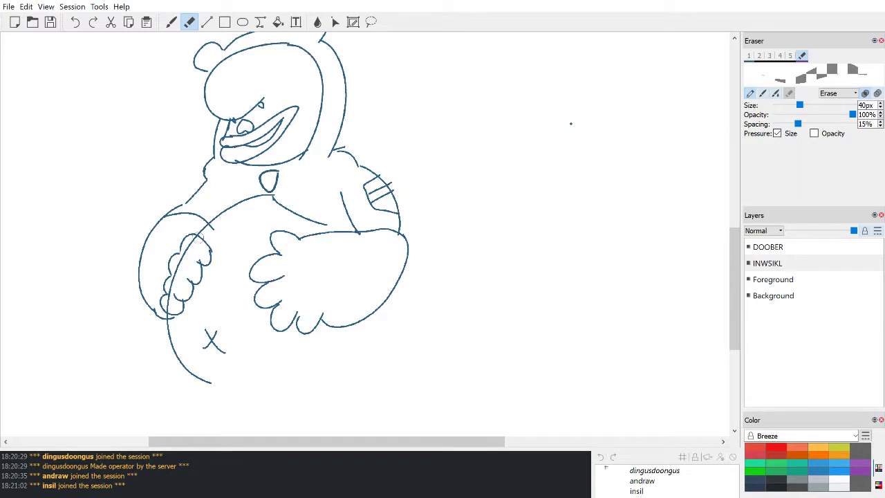
pyautogui.click(766, 252)
pyautogui.moveTo(185, 246)
pyautogui.mouseDown()
pyautogui.moveTo(184, 261)
pyautogui.moveTo(196, 242)
pyautogui.moveTo(169, 305)
pyautogui.mouseUp()
pyautogui.click(191, 236)
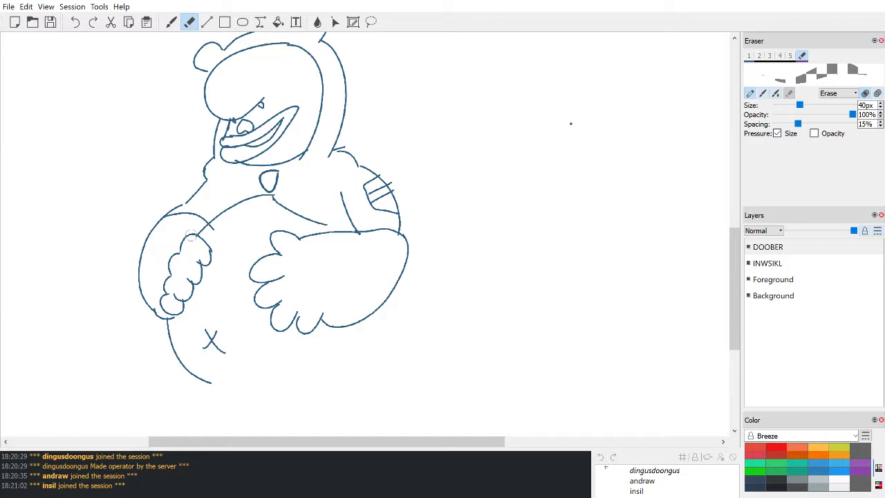
# Step: Draw short inner curves that round off the separate fingers of the front hand
pyautogui.click(171, 22)
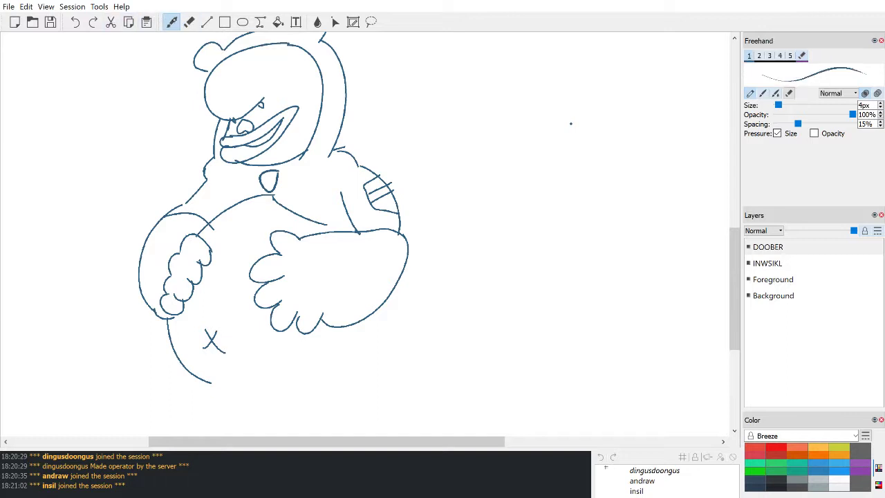
pyautogui.moveTo(186, 255)
pyautogui.mouseDown()
pyautogui.moveTo(198, 264)
pyautogui.moveTo(179, 280)
pyautogui.moveTo(194, 299)
pyautogui.moveTo(190, 283)
pyautogui.mouseUp()
pyautogui.hotkey('ctrl', 'z')
pyautogui.hotkey('ctrl', 'z')
# Step: Extend the chest curve to the rear arm and draw the belly's rear side curving down below the forearm
pyautogui.moveTo(733, 277)
pyautogui.mouseDown()
pyautogui.moveTo(733, 296)
pyautogui.moveTo(733, 282)
pyautogui.mouseUp()
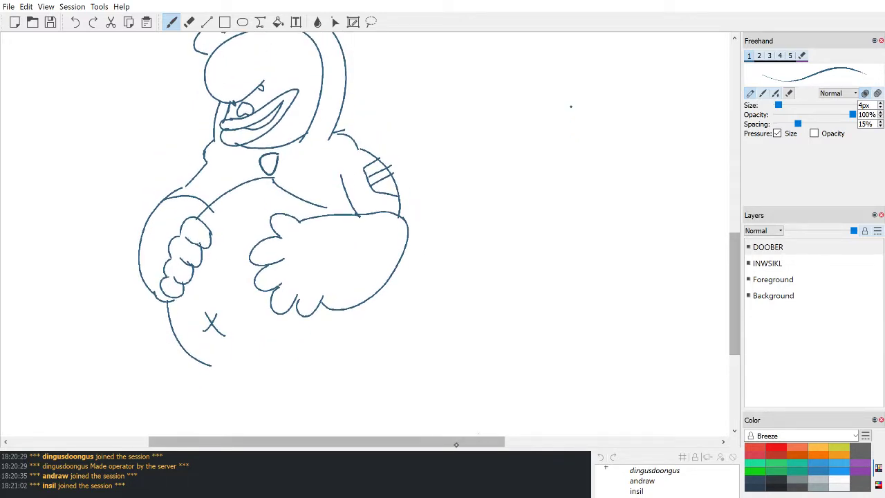
pyautogui.scroll(2, 572, 105)
pyautogui.scroll(-5, 574, 104)
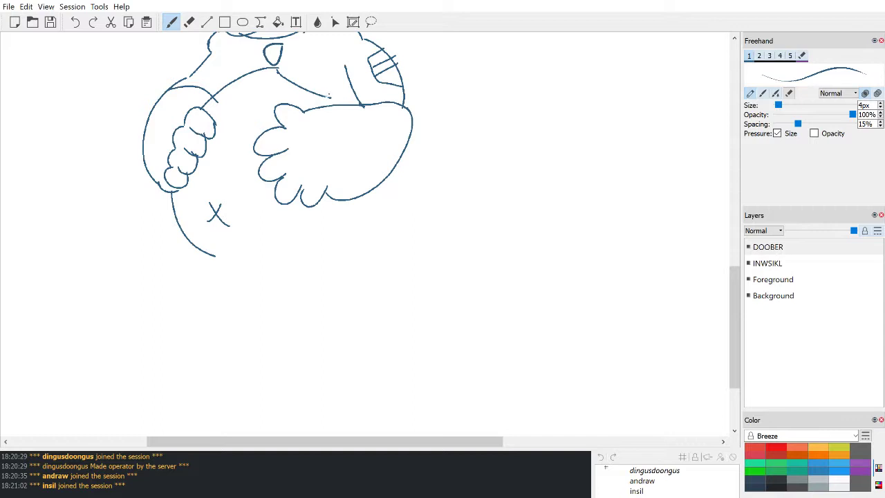
pyautogui.moveTo(329, 96); pyautogui.dragTo(359, 105)
pyautogui.moveTo(389, 178); pyautogui.dragTo(363, 253)
# Step: Erase the belly's lower front curve and redraw it from beneath the front hand down past the navel
pyautogui.click(189, 22)
pyautogui.moveTo(194, 238)
pyautogui.mouseDown()
pyautogui.moveTo(171, 216)
pyautogui.moveTo(185, 218)
pyautogui.moveTo(166, 183)
pyautogui.moveTo(166, 200)
pyautogui.mouseUp()
pyautogui.press('b')
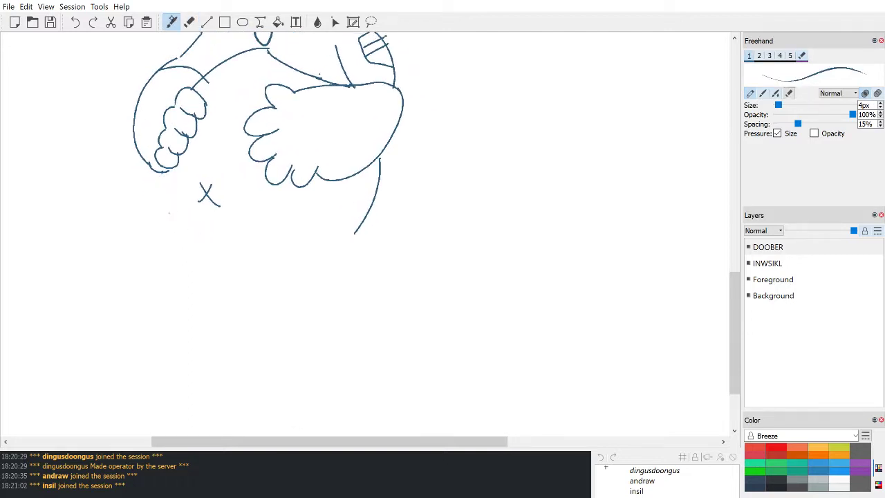
pyautogui.moveTo(151, 165)
pyautogui.mouseDown()
pyautogui.moveTo(144, 179)
pyautogui.moveTo(213, 266)
pyautogui.mouseUp()
pyautogui.hotkey('ctrl', 'z')
pyautogui.moveTo(152, 164); pyautogui.dragTo(189, 238)
pyautogui.scroll(3, 565, 122)
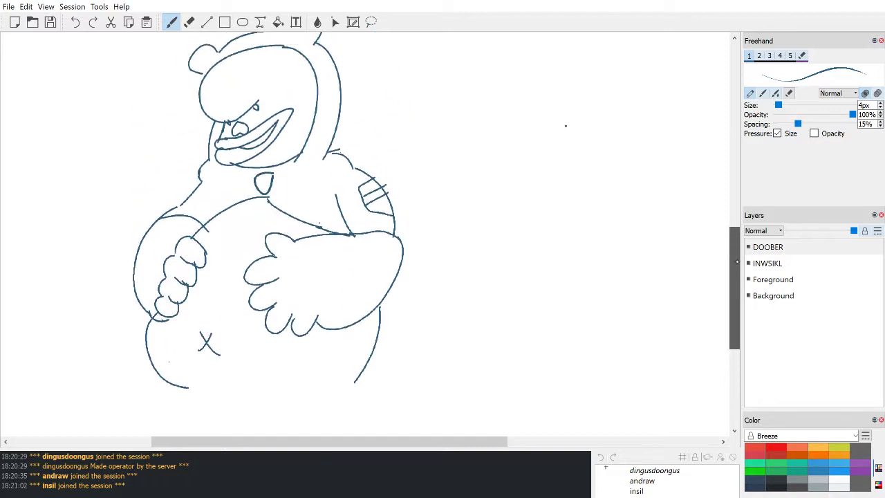
pyautogui.hotkey('ctrl', 'z')
pyautogui.moveTo(163, 303); pyautogui.dragTo(206, 366)
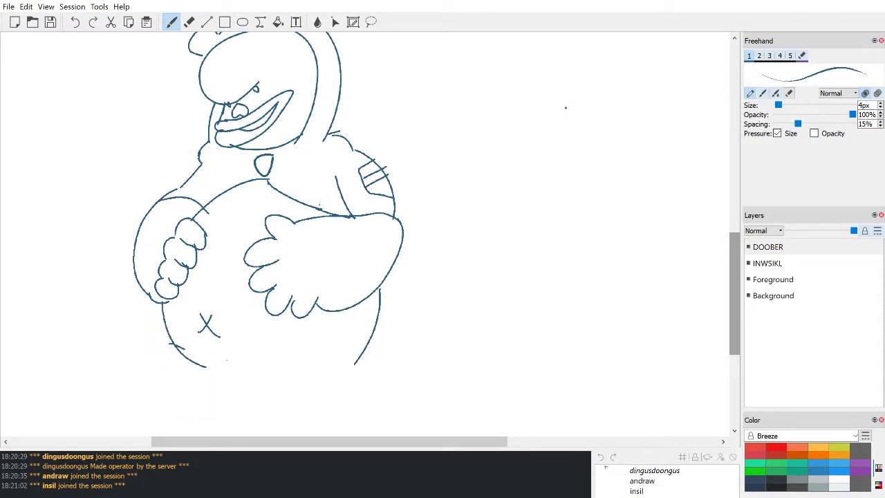
# Step: Close the belly's underside with a nearly flat curve and add a short hip curve beneath each end
pyautogui.scroll(-3, 566, 108)
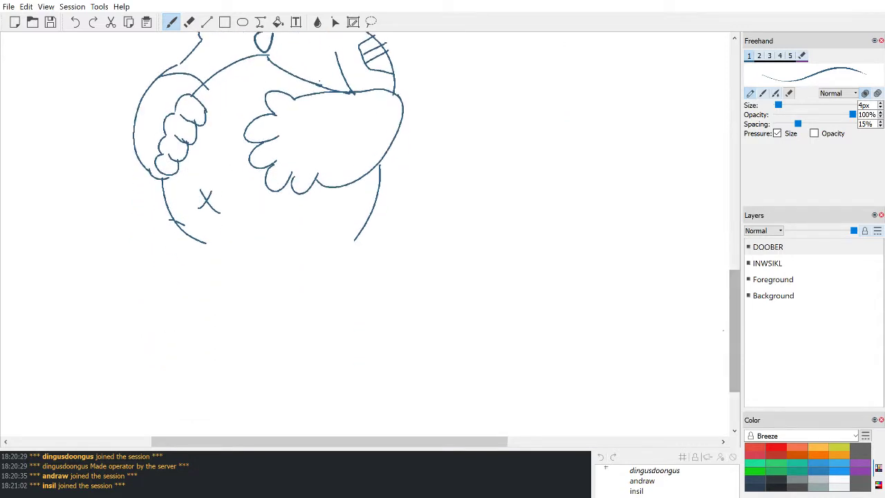
pyautogui.moveTo(204, 243); pyautogui.dragTo(299, 237)
pyautogui.hotkey('ctrl', 'z')
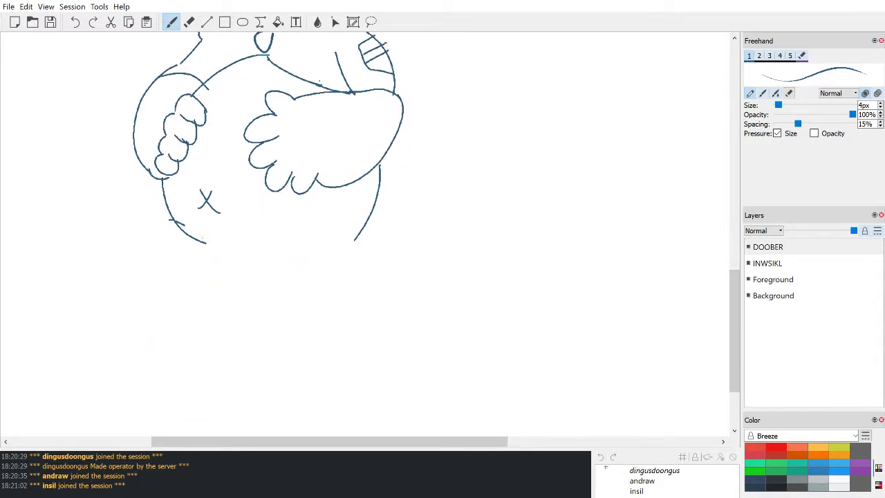
pyautogui.moveTo(201, 241)
pyautogui.mouseDown()
pyautogui.moveTo(339, 245)
pyautogui.moveTo(356, 237)
pyautogui.mouseUp()
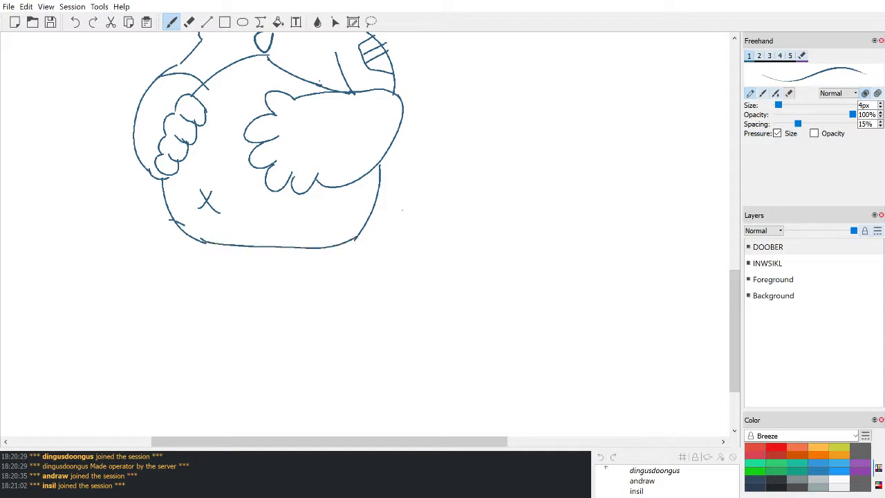
pyautogui.moveTo(184, 233); pyautogui.dragTo(201, 263)
pyautogui.moveTo(358, 233); pyautogui.dragTo(338, 263)
# Step: Draw two bowed legs below the hips, joined by an inner arch and each closed with a curved ankle line
pyautogui.moveTo(199, 264); pyautogui.dragTo(155, 335)
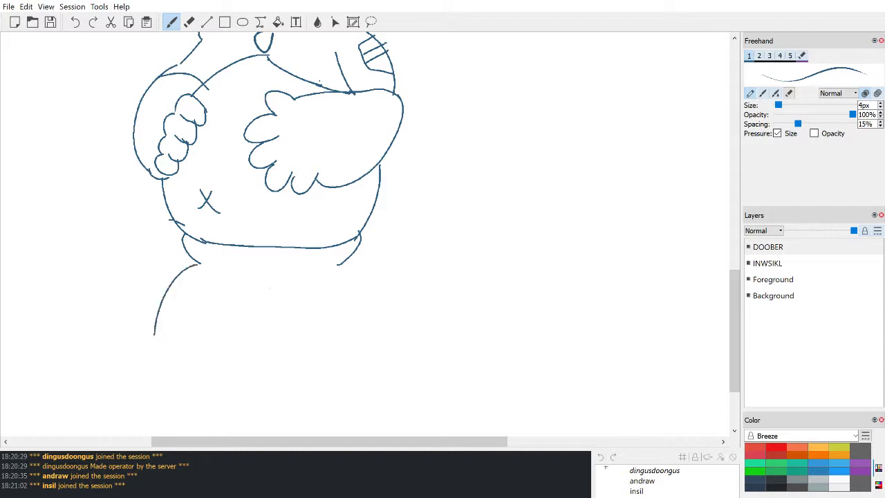
pyautogui.scroll(3, 325, 310)
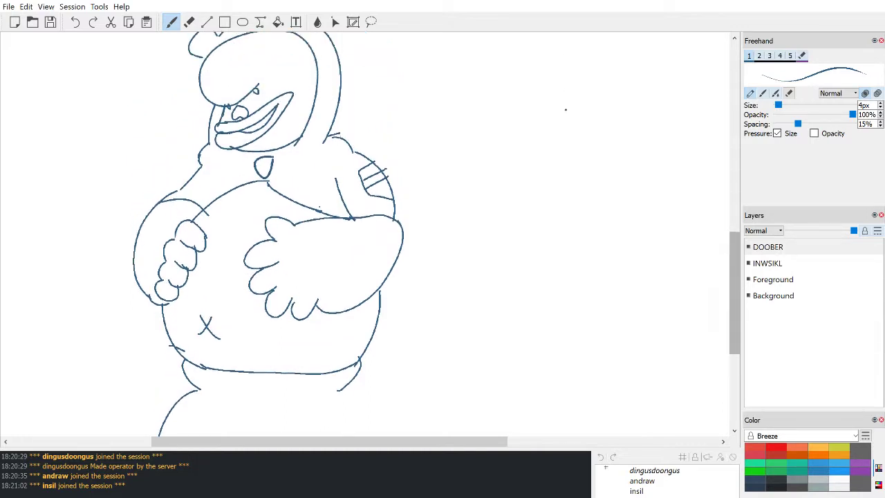
pyautogui.scroll(-3, 418, 332)
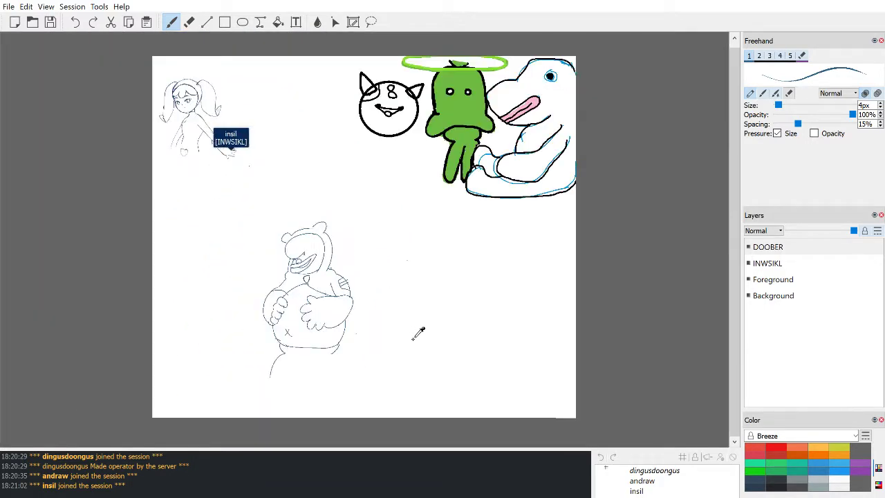
pyautogui.scroll(3, 415, 331)
pyautogui.scroll(-3, 365, 235)
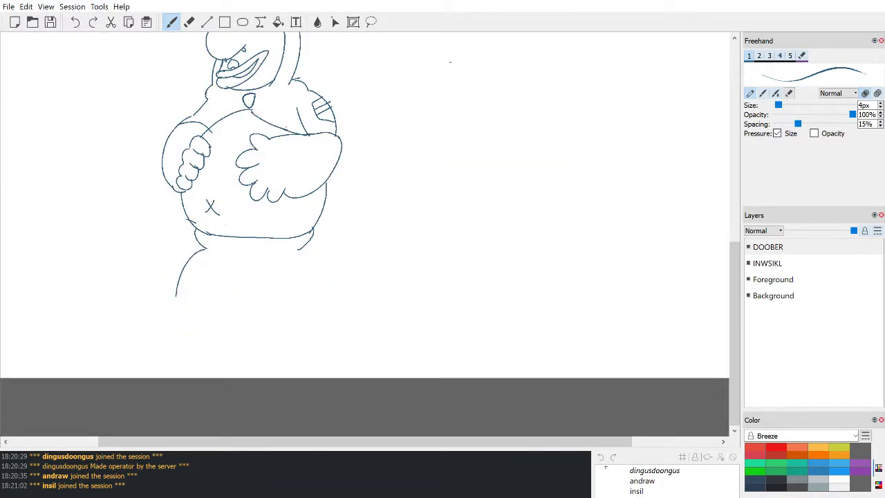
pyautogui.moveTo(246, 251)
pyautogui.mouseDown()
pyautogui.moveTo(212, 278)
pyautogui.moveTo(207, 302)
pyautogui.mouseUp()
pyautogui.moveTo(245, 253)
pyautogui.mouseDown()
pyautogui.moveTo(278, 260)
pyautogui.moveTo(306, 304)
pyautogui.mouseUp()
pyautogui.moveTo(299, 249); pyautogui.dragTo(333, 300)
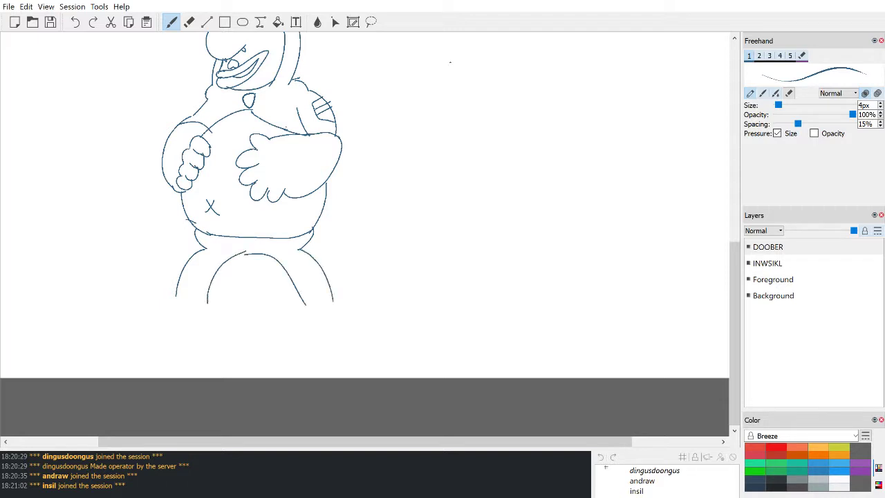
pyautogui.moveTo(175, 293); pyautogui.dragTo(207, 301)
pyautogui.hscroll(-2, 365, 208)
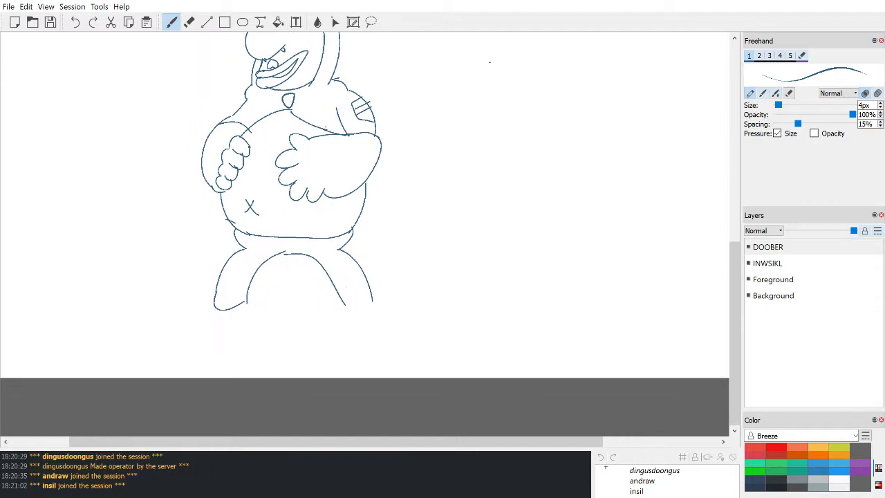
pyautogui.moveTo(342, 303); pyautogui.dragTo(383, 302)
pyautogui.moveTo(211, 305); pyautogui.dragTo(250, 302)
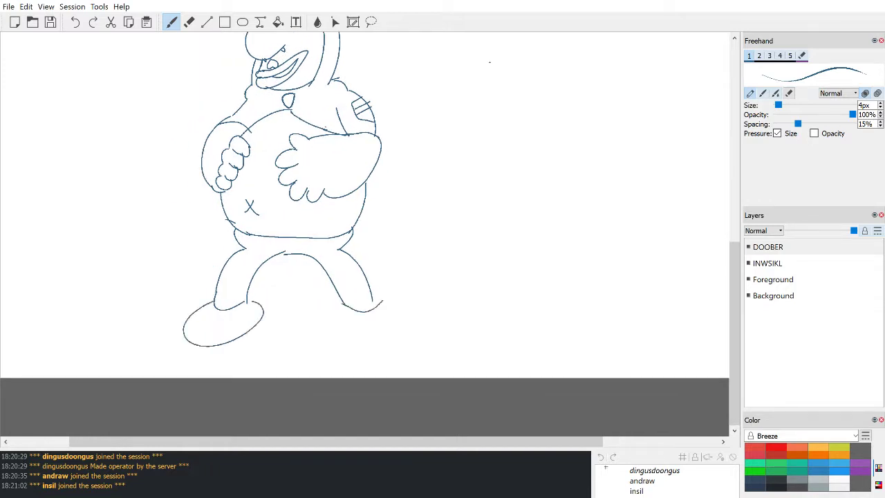
pyautogui.moveTo(343, 305)
pyautogui.mouseDown()
pyautogui.moveTo(381, 301)
pyautogui.moveTo(366, 338)
pyautogui.moveTo(379, 302)
pyautogui.mouseUp()
pyautogui.hotkey('ctrl', 'z')
pyautogui.hotkey('ctrl', 'z')
pyautogui.hotkey('ctrl', 'z')
# Step: Draw a rounded oval foot at the end of each leg
pyautogui.moveTo(213, 304); pyautogui.dragTo(246, 310)
pyautogui.moveTo(341, 301)
pyautogui.mouseDown()
pyautogui.moveTo(335, 323)
pyautogui.moveTo(382, 302)
pyautogui.mouseUp()
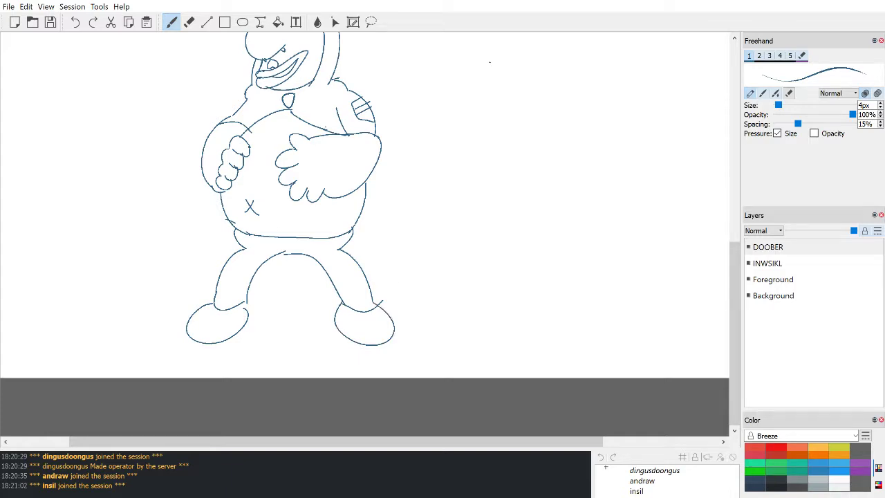
# Step: Handwrite "you'll be safe in here chroniko" in front of the character's head, with a small arrow pointing at the character
pyautogui.scroll(4, 365, 234)
pyautogui.scroll(-3, 364, 233)
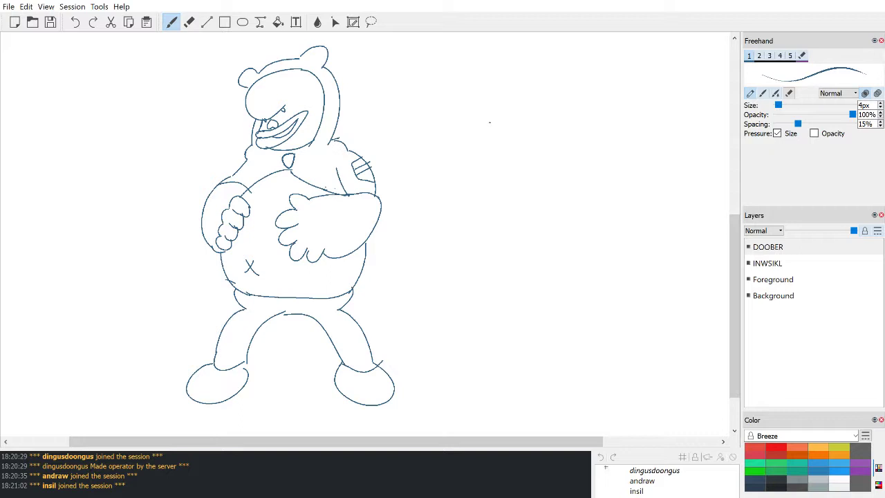
pyautogui.scroll(2, 734, 305)
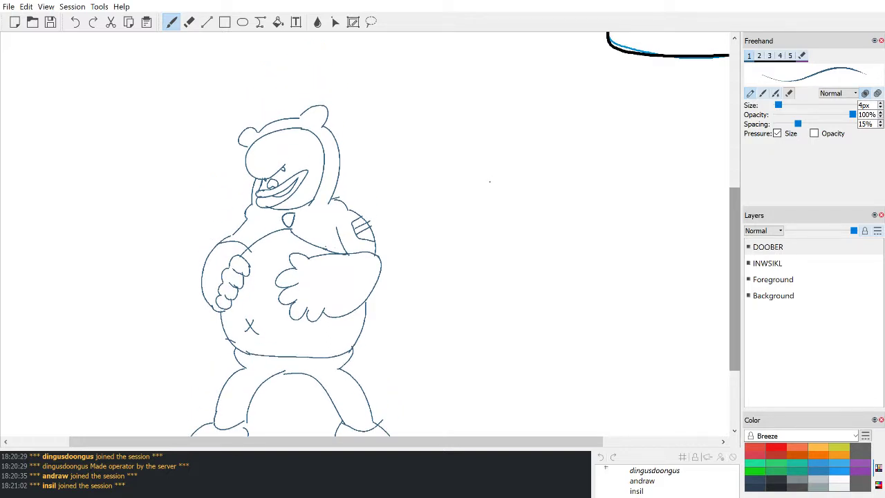
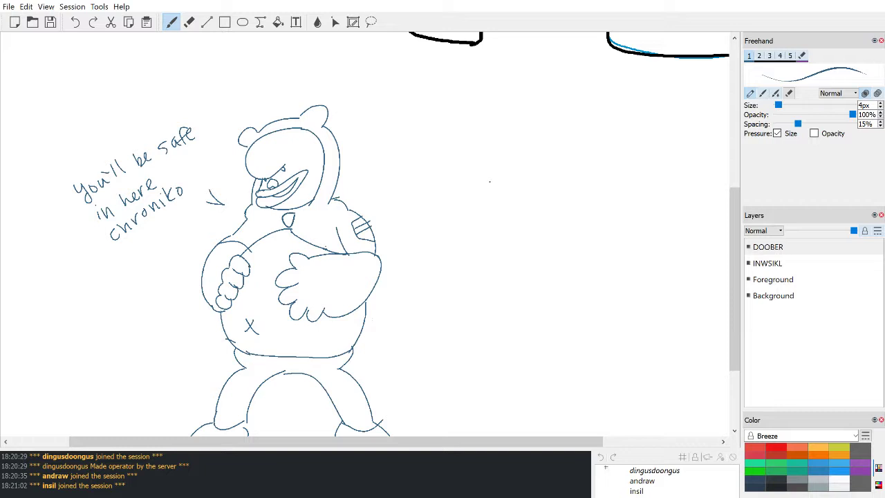
# Step: Add a new layer named DOOBUCOLOR and place it directly below the DOOBER layer
pyautogui.moveTo(731, 245)
pyautogui.mouseDown()
pyautogui.moveTo(731, 219)
pyautogui.moveTo(731, 235)
pyautogui.mouseUp()
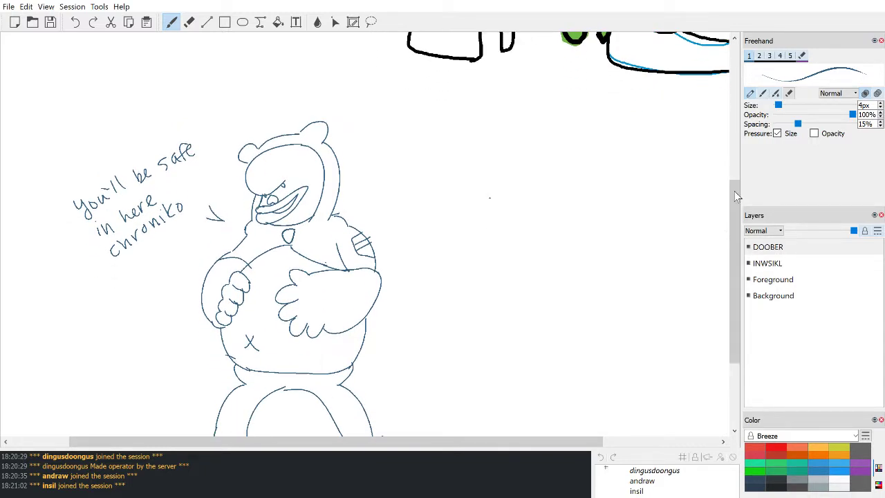
pyautogui.click(768, 252)
pyautogui.hotkey('ctrl', 'shift', 'n')
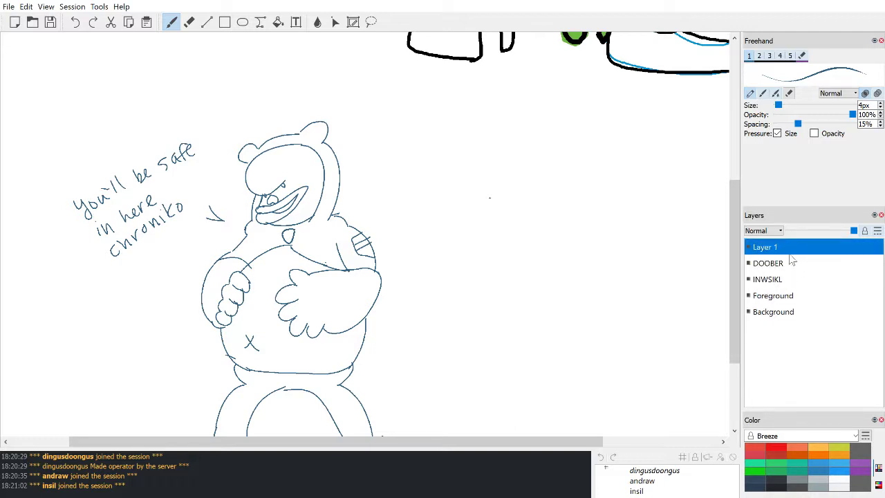
pyautogui.doubleClick(792, 247)
pyautogui.write('DOOBUCOLOR')
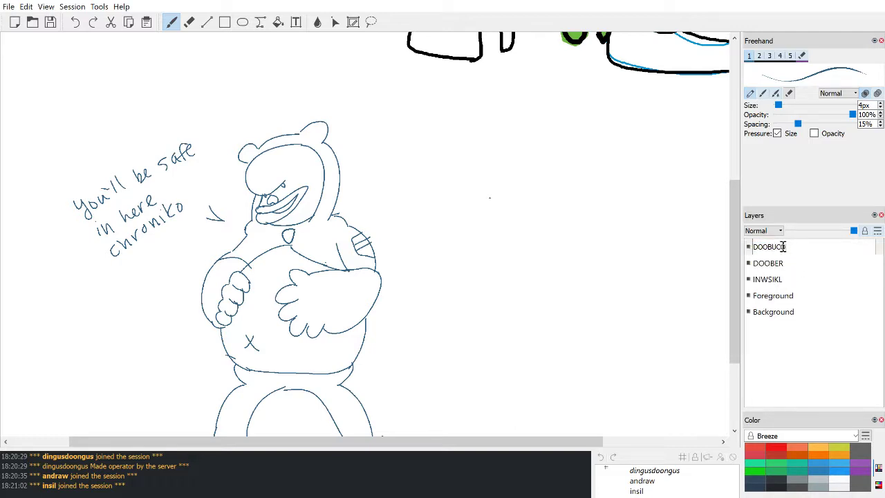
pyautogui.press('Return')
pyautogui.moveTo(785, 250); pyautogui.dragTo(783, 271)
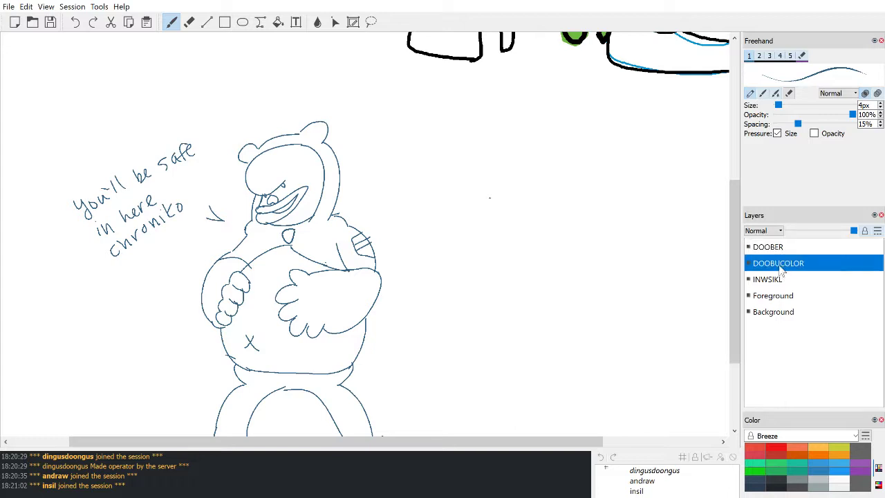
# Step: Make DOOBER the active layer and draw a small star inside a circle on the upper belly between the hands
pyautogui.scroll(2, 373, 235)
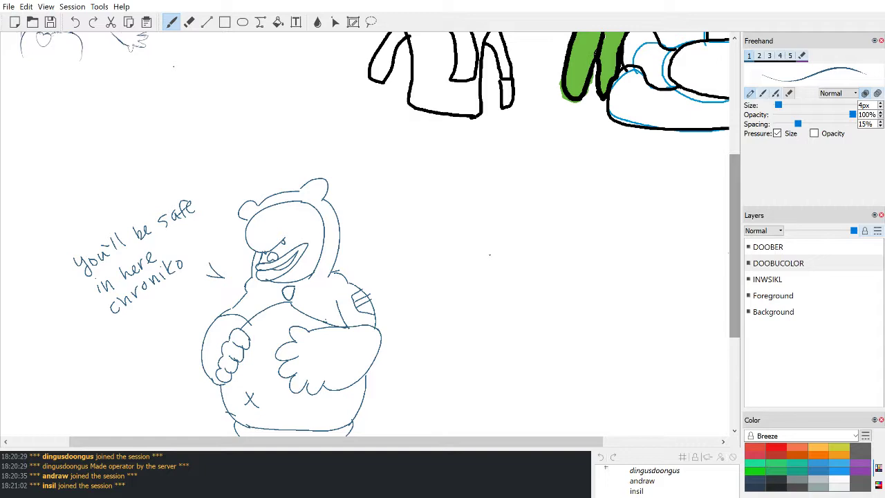
pyautogui.scroll(5, 370, 234)
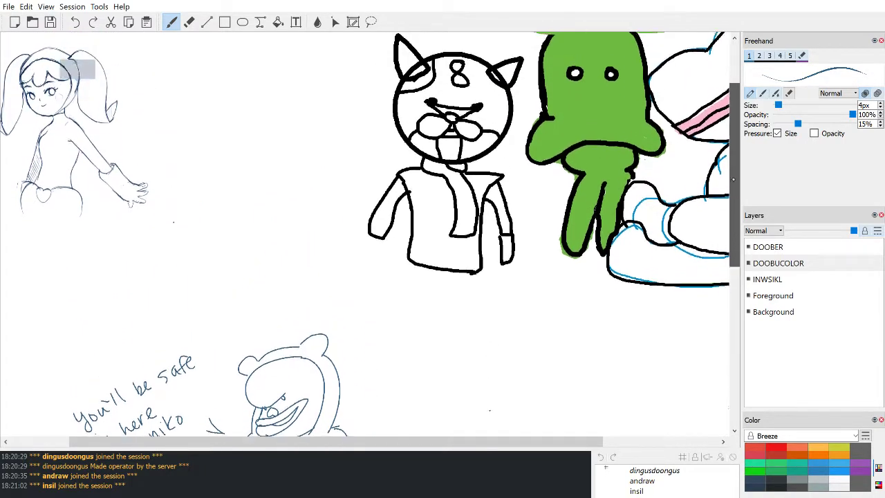
pyautogui.moveTo(733, 180); pyautogui.dragTo(722, 304)
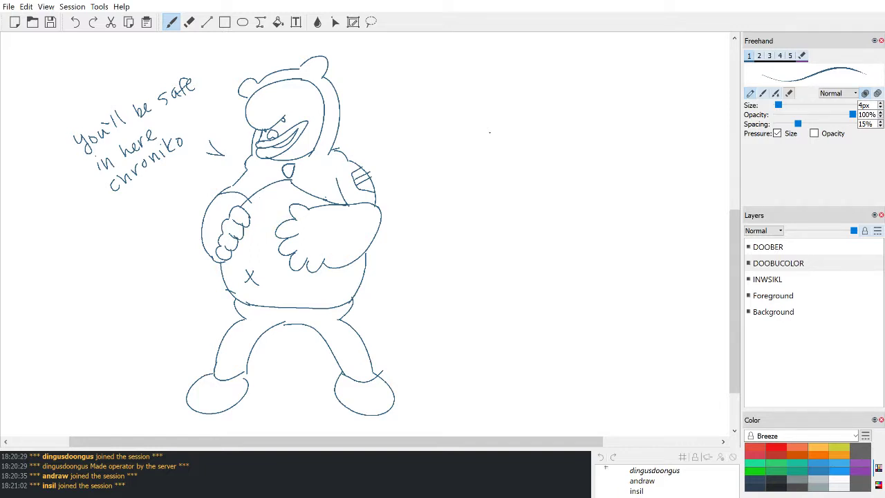
pyautogui.click(775, 248)
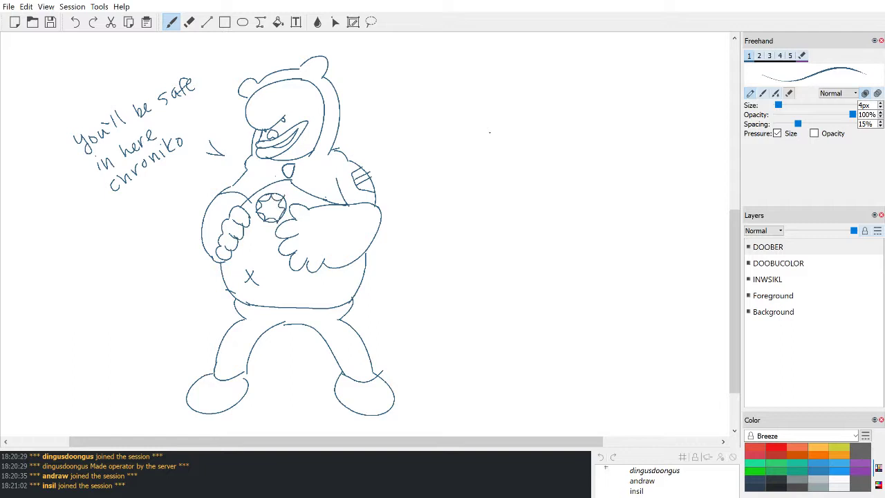
pyautogui.scroll(-2, 172, 277)
pyautogui.scroll(-1, 178, 267)
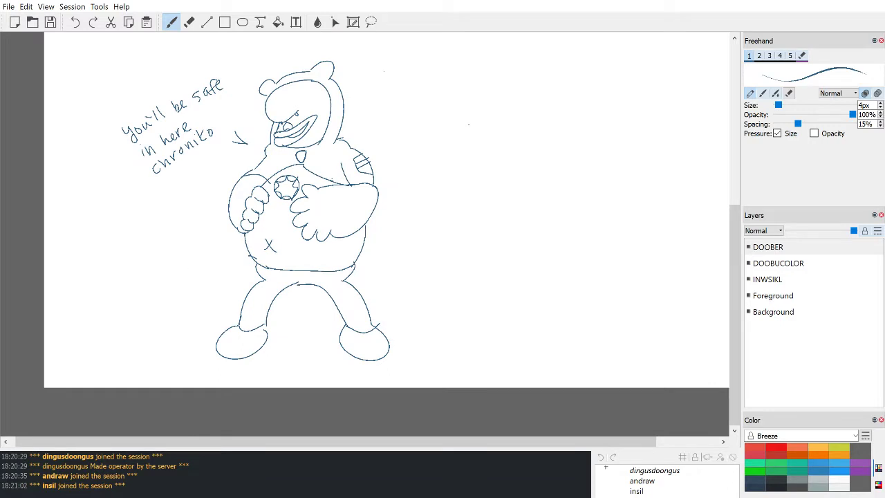
pyautogui.click(371, 21)
pyautogui.moveTo(383, 70)
pyautogui.mouseDown()
pyautogui.moveTo(380, 56)
pyautogui.moveTo(128, 93)
pyautogui.moveTo(276, 393)
pyautogui.moveTo(396, 80)
pyautogui.moveTo(356, 41)
pyautogui.mouseUp()
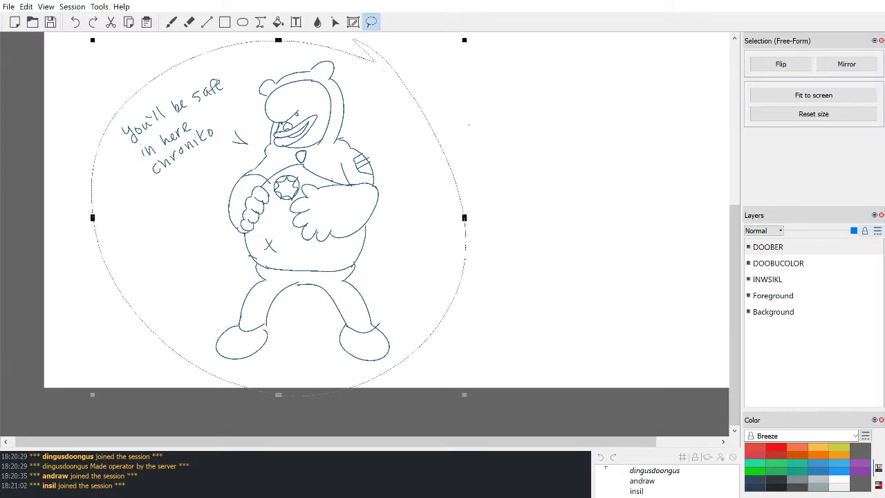
pyautogui.moveTo(462, 54); pyautogui.dragTo(479, 111)
pyautogui.hotkey('ctrl', 'z')
pyautogui.hotkey('ctrl', 'z')
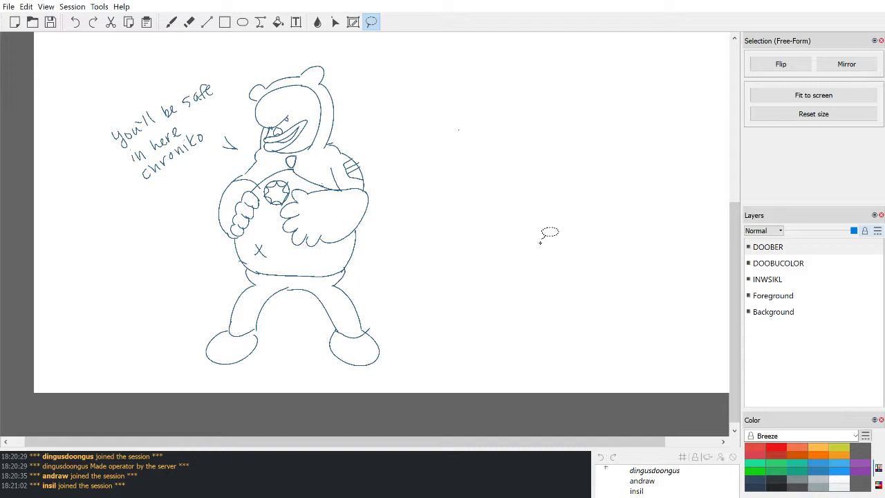
# Step: Make DOOBUCOLOR the active layer and set up a purple freehand brush with adjustable hardness at 57 px
pyautogui.click(778, 262)
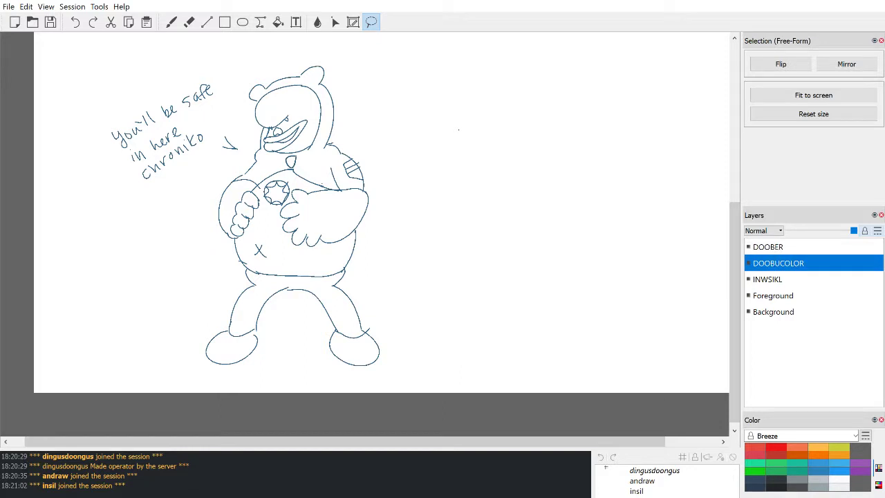
pyautogui.click(857, 463)
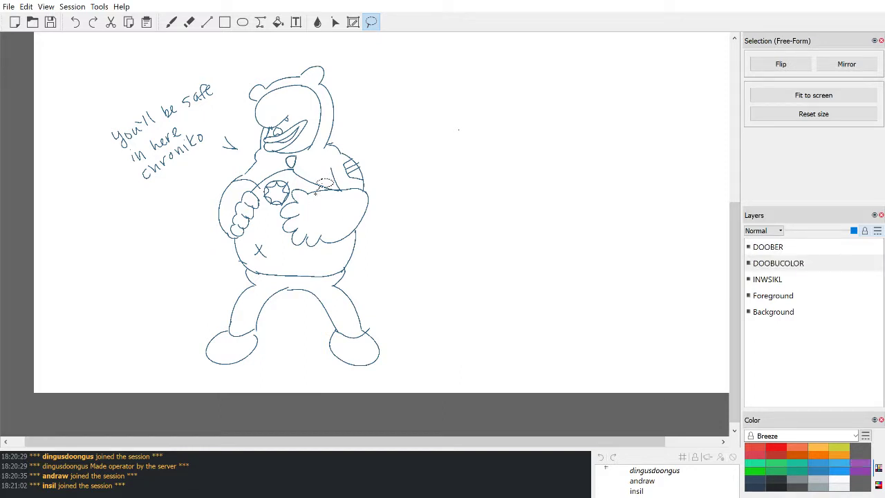
pyautogui.click(171, 22)
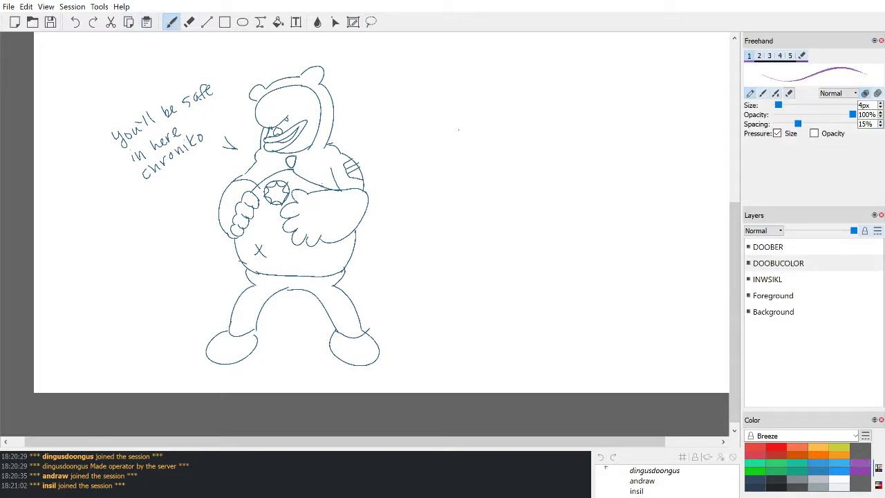
pyautogui.press(']')
pyautogui.press(']')
pyautogui.press(']')
pyautogui.hotkey('ctrl', '+')
pyautogui.hotkey('ctrl', '+')
pyautogui.moveTo(733, 315); pyautogui.dragTo(731, 297)
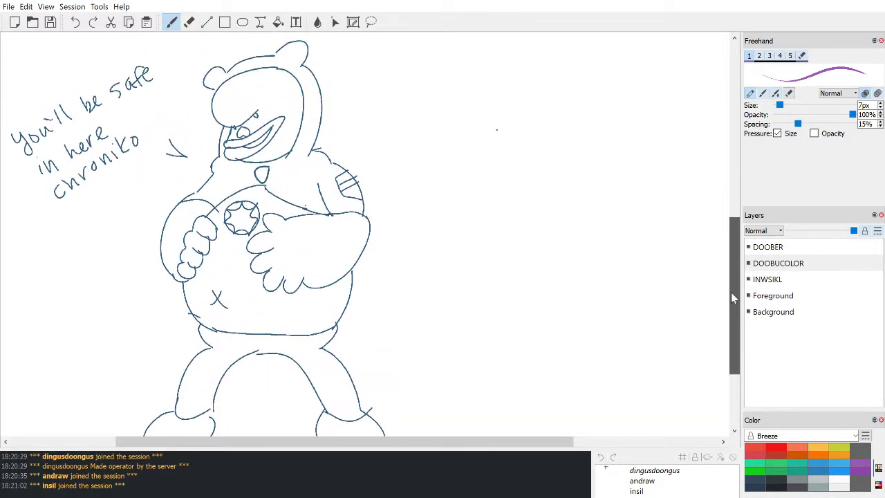
pyautogui.scroll(1, 731, 294)
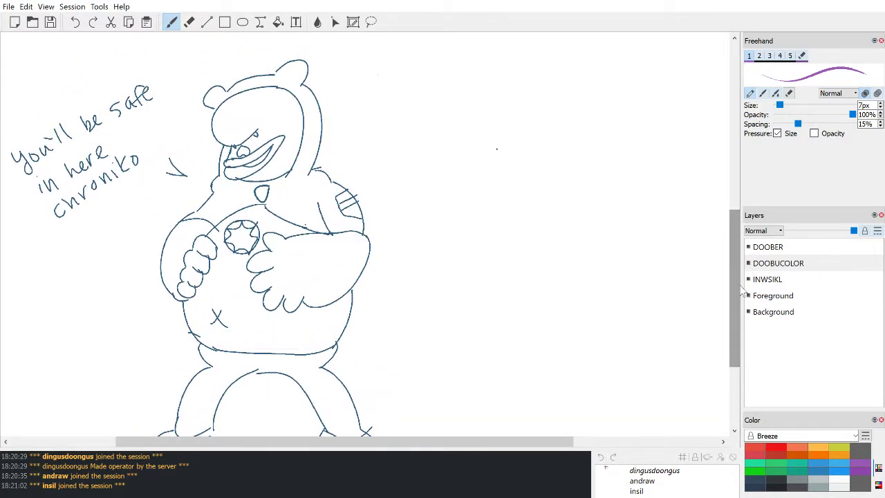
pyautogui.click(762, 93)
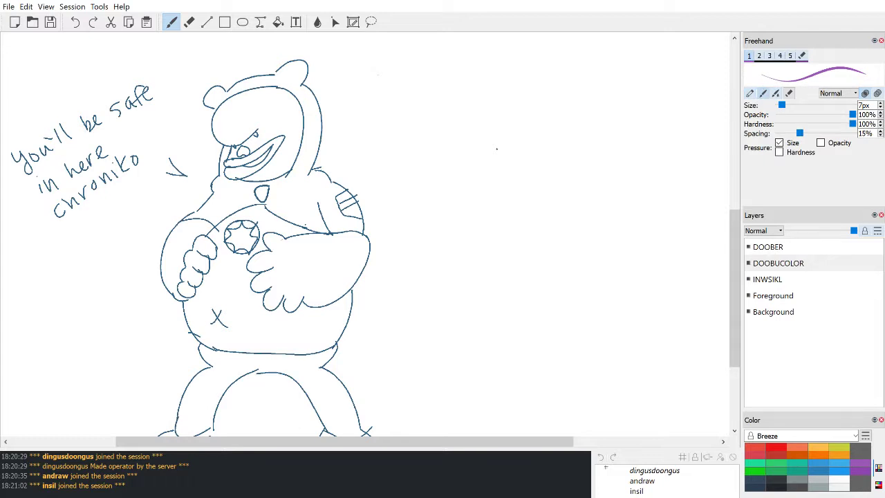
pyautogui.moveTo(285, 240)
pyautogui.mouseDown()
pyautogui.moveTo(275, 253)
pyautogui.moveTo(274, 238)
pyautogui.mouseUp()
pyautogui.moveTo(782, 106); pyautogui.dragTo(811, 105)
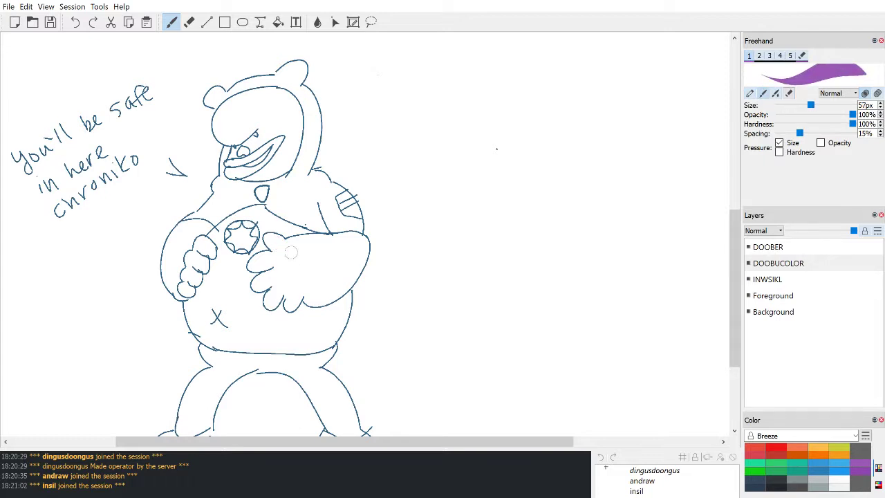
# Step: Lower the brush opacity to 61% and move the DOOBUCOLOR layer below INWSIKL
pyautogui.moveTo(291, 251)
pyautogui.mouseDown()
pyautogui.moveTo(281, 250)
pyautogui.moveTo(307, 245)
pyautogui.mouseUp()
pyautogui.hotkey('ctrl', 'z')
pyautogui.moveTo(851, 114); pyautogui.dragTo(842, 118)
pyautogui.moveTo(297, 266)
pyautogui.mouseDown()
pyautogui.moveTo(270, 242)
pyautogui.moveTo(284, 238)
pyautogui.moveTo(282, 228)
pyautogui.mouseUp()
pyautogui.hotkey('ctrl', 'z')
pyautogui.moveTo(786, 268); pyautogui.dragTo(797, 279)
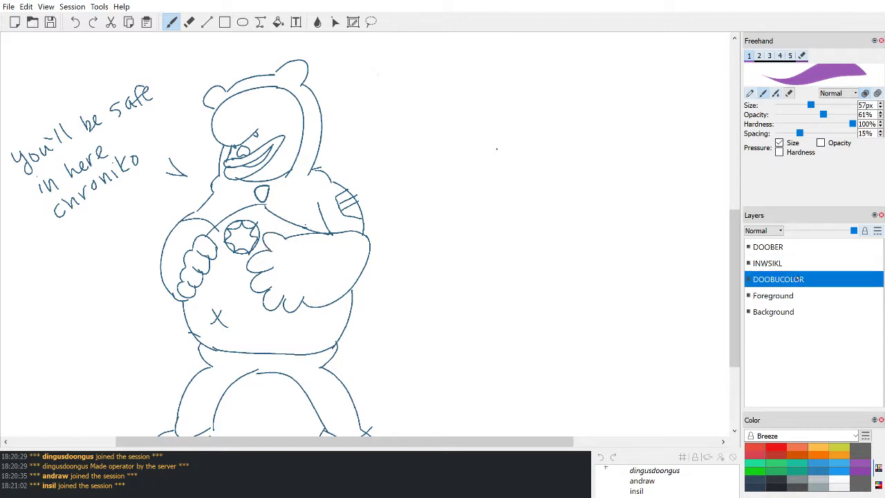
# Step: Paint both of the character's hands and forearms solid purple, including the fingers
pyautogui.moveTo(269, 238)
pyautogui.mouseDown()
pyautogui.moveTo(297, 262)
pyautogui.moveTo(278, 255)
pyautogui.moveTo(279, 269)
pyautogui.moveTo(264, 276)
pyautogui.moveTo(271, 305)
pyautogui.moveTo(306, 290)
pyautogui.moveTo(324, 239)
pyautogui.moveTo(299, 236)
pyautogui.moveTo(294, 266)
pyautogui.moveTo(308, 287)
pyautogui.moveTo(342, 288)
pyautogui.moveTo(348, 245)
pyautogui.moveTo(332, 247)
pyautogui.moveTo(351, 243)
pyautogui.moveTo(356, 235)
pyautogui.mouseUp()
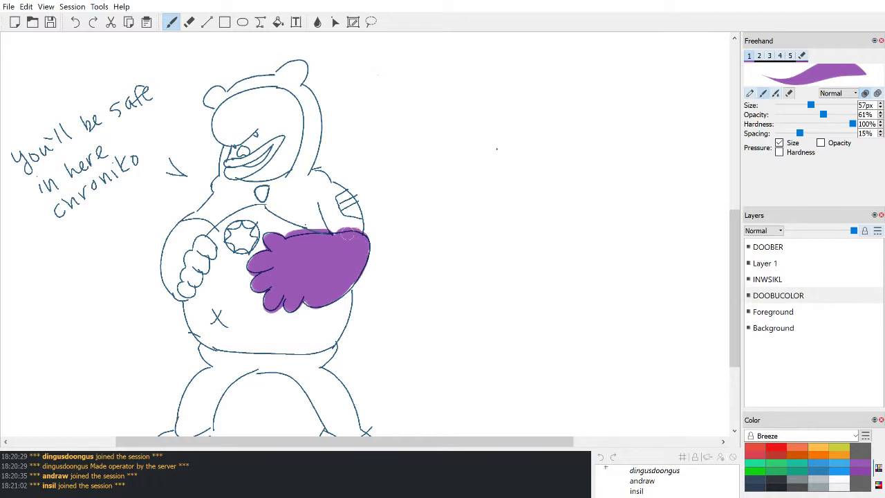
pyautogui.moveTo(169, 253)
pyautogui.mouseDown()
pyautogui.moveTo(179, 291)
pyautogui.moveTo(208, 233)
pyautogui.moveTo(173, 259)
pyautogui.moveTo(179, 244)
pyautogui.moveTo(188, 224)
pyautogui.moveTo(211, 220)
pyautogui.moveTo(170, 265)
pyautogui.mouseUp()
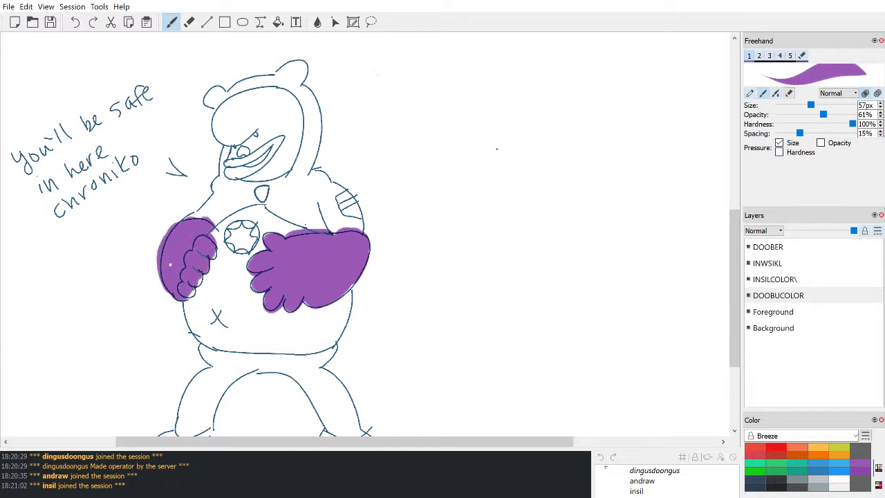
pyautogui.moveTo(187, 297); pyautogui.dragTo(204, 251)
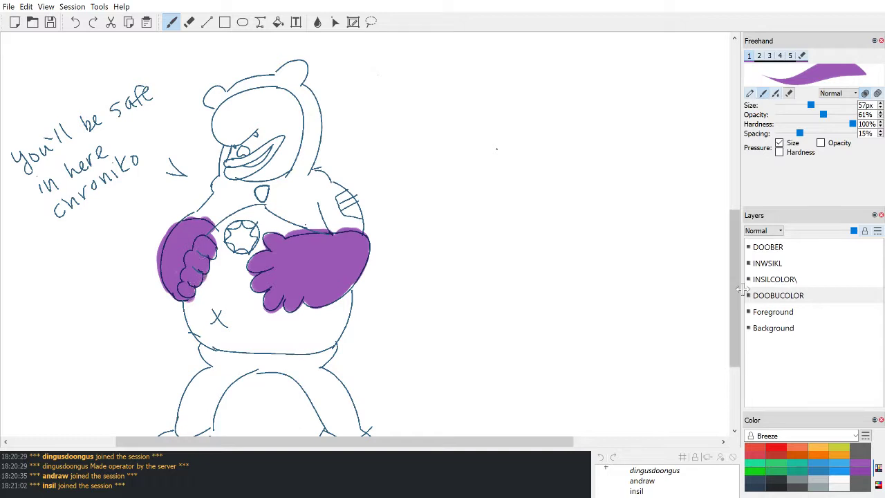
# Step: Paint both of the character's feet solid purple
pyautogui.scroll(-4, 721, 340)
pyautogui.moveTo(167, 338)
pyautogui.mouseDown()
pyautogui.moveTo(162, 349)
pyautogui.moveTo(205, 335)
pyautogui.moveTo(184, 318)
pyautogui.moveTo(152, 342)
pyautogui.moveTo(146, 356)
pyautogui.moveTo(159, 349)
pyautogui.moveTo(142, 373)
pyautogui.moveTo(163, 374)
pyautogui.moveTo(195, 342)
pyautogui.moveTo(154, 343)
pyautogui.moveTo(164, 369)
pyautogui.moveTo(187, 355)
pyautogui.mouseUp()
pyautogui.hotkey('ctrl', 'z')
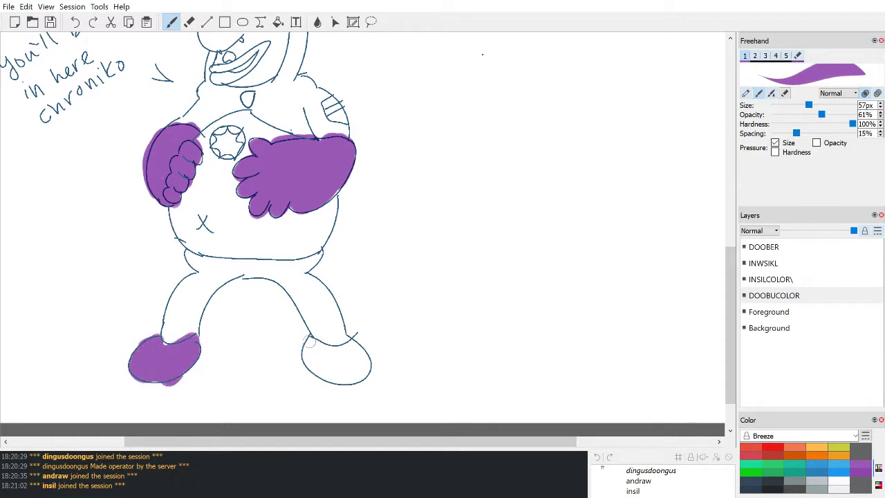
pyautogui.moveTo(311, 341)
pyautogui.mouseDown()
pyautogui.moveTo(335, 368)
pyautogui.moveTo(337, 355)
pyautogui.moveTo(325, 348)
pyautogui.moveTo(351, 341)
pyautogui.moveTo(348, 380)
pyautogui.moveTo(354, 376)
pyautogui.moveTo(356, 356)
pyautogui.moveTo(335, 351)
pyautogui.mouseUp()
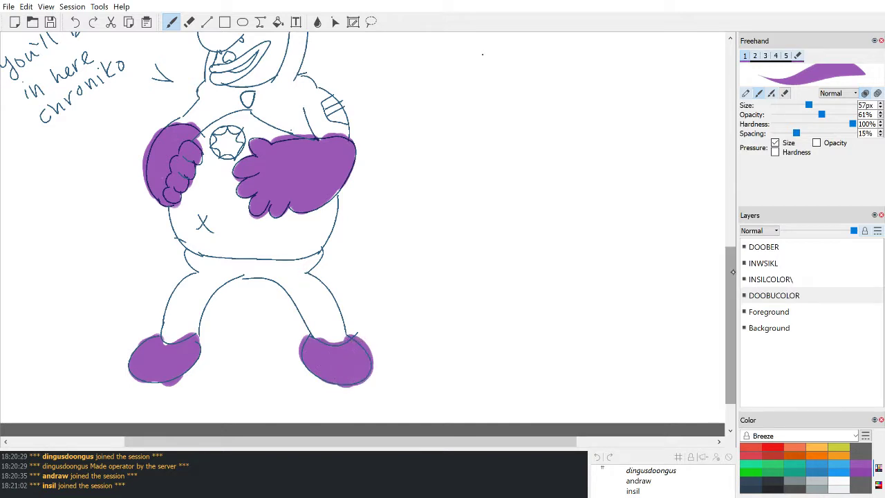
# Step: Reduce the brush to 20 px and paint the upper and lower lips purple, leaving the mouth opening white
pyautogui.moveTo(730, 255); pyautogui.dragTo(731, 186)
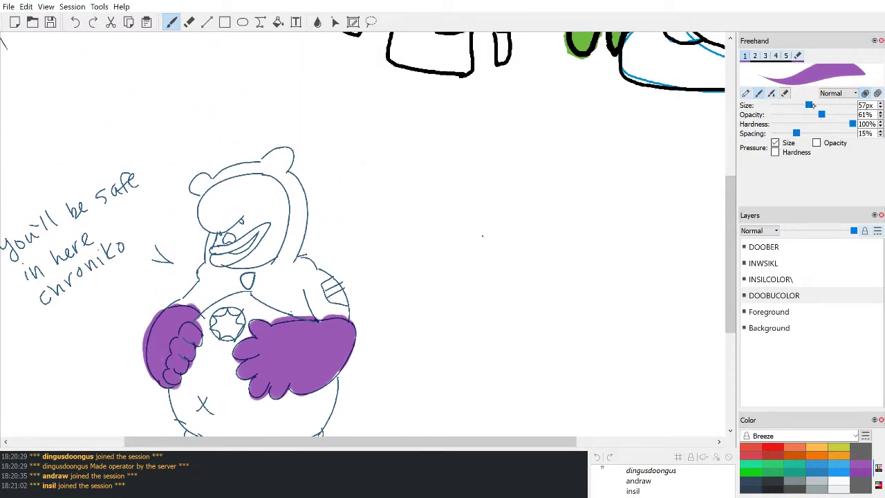
pyautogui.moveTo(811, 105); pyautogui.dragTo(786, 105)
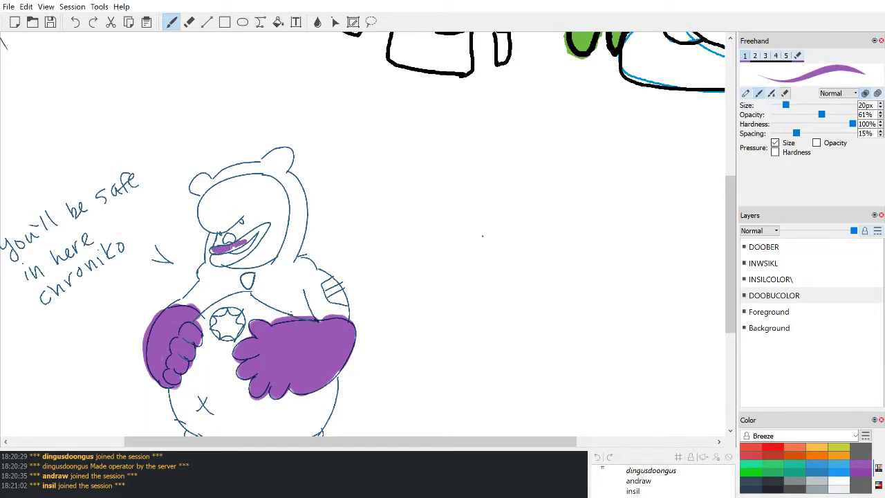
pyautogui.moveTo(242, 239)
pyautogui.mouseDown()
pyautogui.moveTo(267, 224)
pyautogui.moveTo(235, 266)
pyautogui.mouseUp()
pyautogui.hotkey('ctrl', 'z')
pyautogui.hotkey('ctrl', 'z')
pyautogui.hotkey('ctrl', 'z')
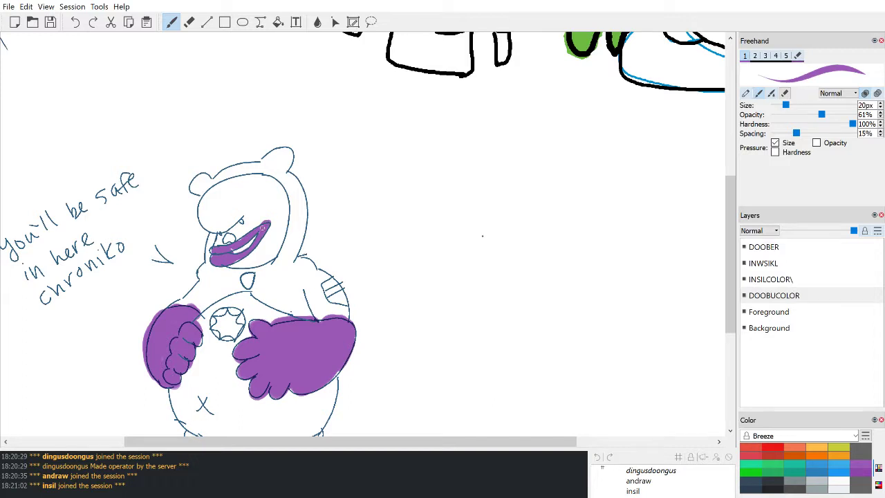
# Step: Mix a dark brown on the color wheel and paint the shoulder and upper arm behind the pendant with a 62 px brush
pyautogui.click(794, 477)
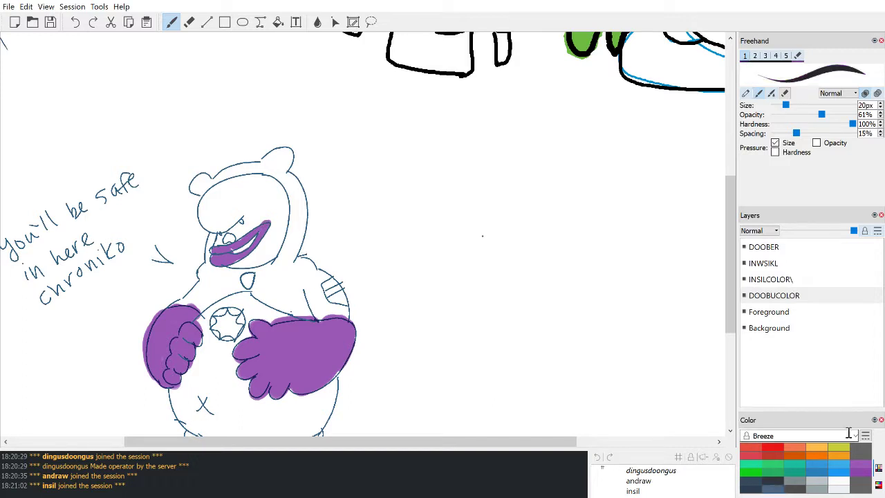
pyautogui.click(877, 486)
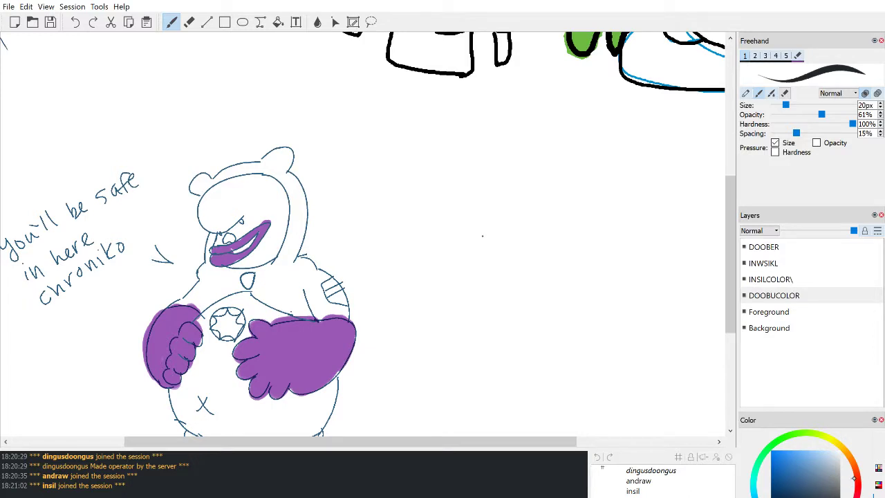
pyautogui.moveTo(857, 468)
pyautogui.mouseDown()
pyautogui.moveTo(856, 460)
pyautogui.moveTo(824, 495)
pyautogui.moveTo(821, 469)
pyautogui.moveTo(831, 494)
pyautogui.mouseUp()
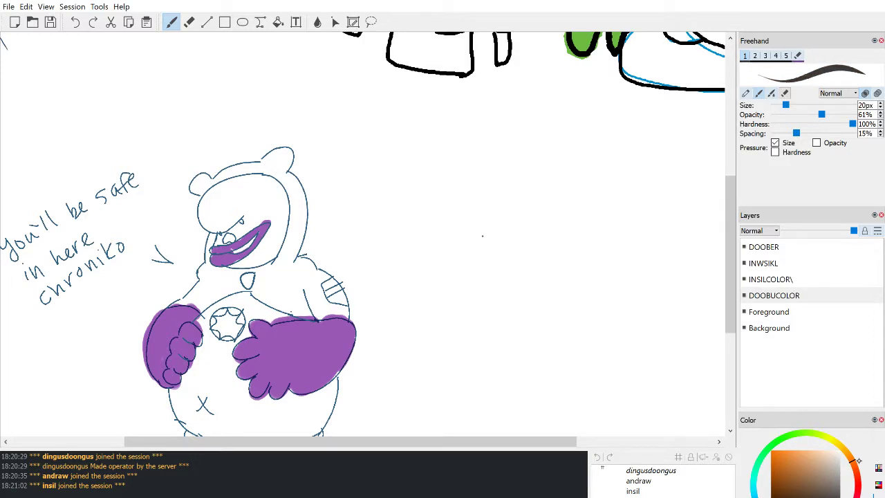
pyautogui.moveTo(852, 458)
pyautogui.mouseDown()
pyautogui.moveTo(825, 449)
pyautogui.moveTo(831, 492)
pyautogui.mouseUp()
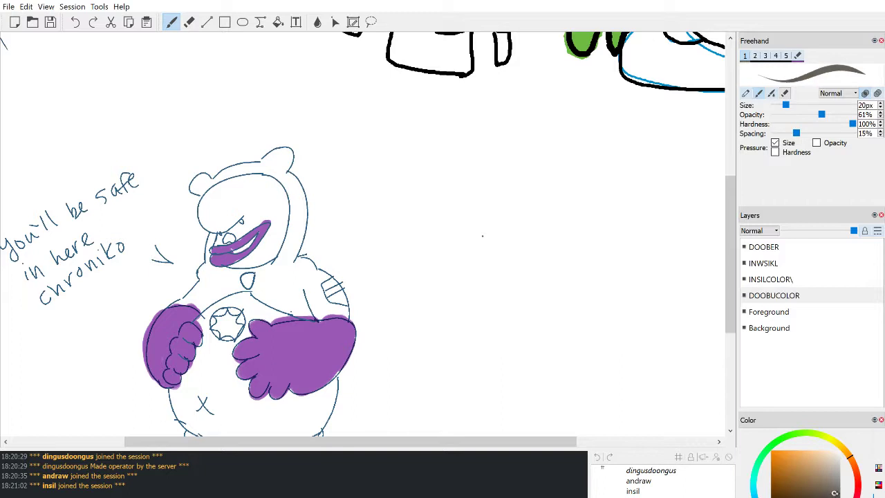
pyautogui.moveTo(835, 493); pyautogui.dragTo(834, 494)
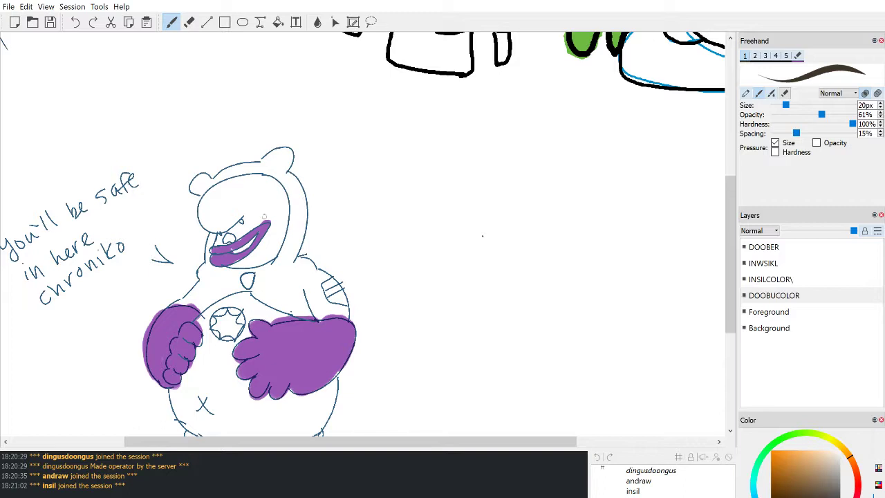
pyautogui.moveTo(786, 105); pyautogui.dragTo(812, 105)
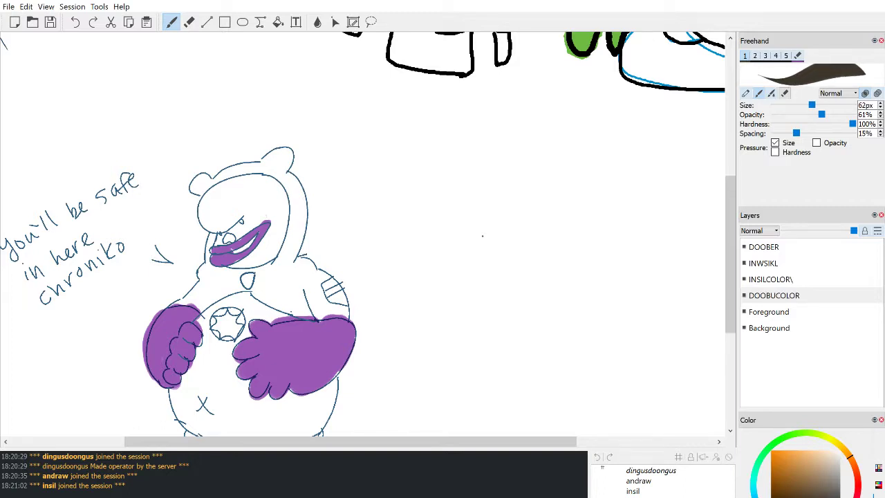
pyautogui.moveTo(191, 297)
pyautogui.mouseDown()
pyautogui.moveTo(196, 305)
pyautogui.moveTo(262, 290)
pyautogui.moveTo(254, 277)
pyautogui.moveTo(284, 311)
pyautogui.moveTo(308, 317)
pyautogui.moveTo(283, 280)
pyautogui.moveTo(304, 278)
pyautogui.moveTo(319, 312)
pyautogui.moveTo(342, 317)
pyautogui.moveTo(349, 310)
pyautogui.moveTo(311, 298)
pyautogui.moveTo(323, 271)
pyautogui.moveTo(269, 276)
pyautogui.moveTo(277, 264)
pyautogui.moveTo(304, 266)
pyautogui.mouseUp()
pyautogui.hotkey('ctrl', 'z')
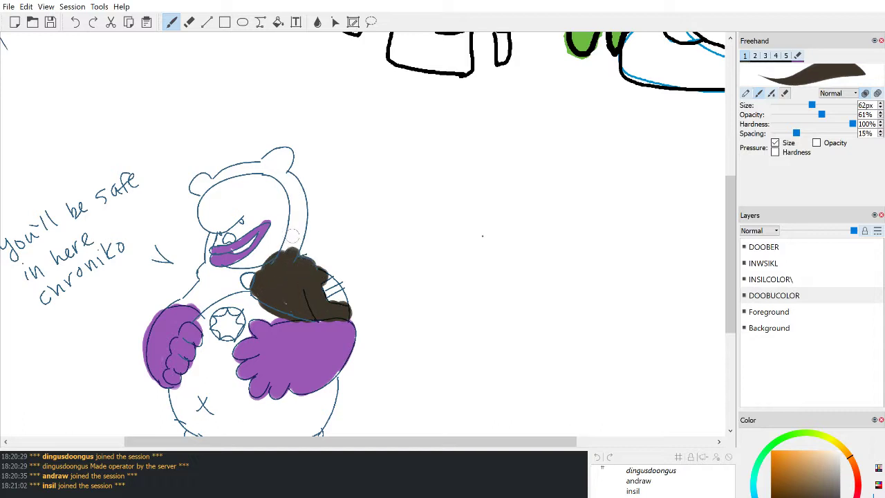
# Step: Paint the hood with both ears and the front shoulder dark brown
pyautogui.moveTo(292, 235)
pyautogui.mouseDown()
pyautogui.moveTo(294, 225)
pyautogui.moveTo(299, 238)
pyautogui.moveTo(294, 204)
pyautogui.moveTo(302, 189)
pyautogui.moveTo(275, 155)
pyautogui.moveTo(289, 159)
pyautogui.moveTo(298, 196)
pyautogui.mouseUp()
pyautogui.moveTo(205, 183)
pyautogui.mouseDown()
pyautogui.moveTo(197, 181)
pyautogui.moveTo(277, 166)
pyautogui.mouseUp()
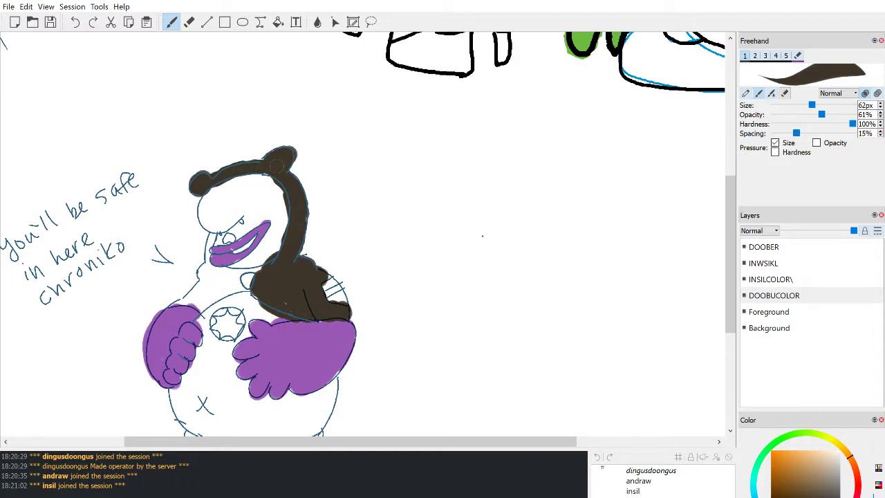
pyautogui.moveTo(179, 306); pyautogui.dragTo(243, 283)
pyautogui.moveTo(201, 284)
pyautogui.mouseDown()
pyautogui.moveTo(195, 293)
pyautogui.moveTo(213, 225)
pyautogui.mouseUp()
pyautogui.hotkey('ctrl', 'z')
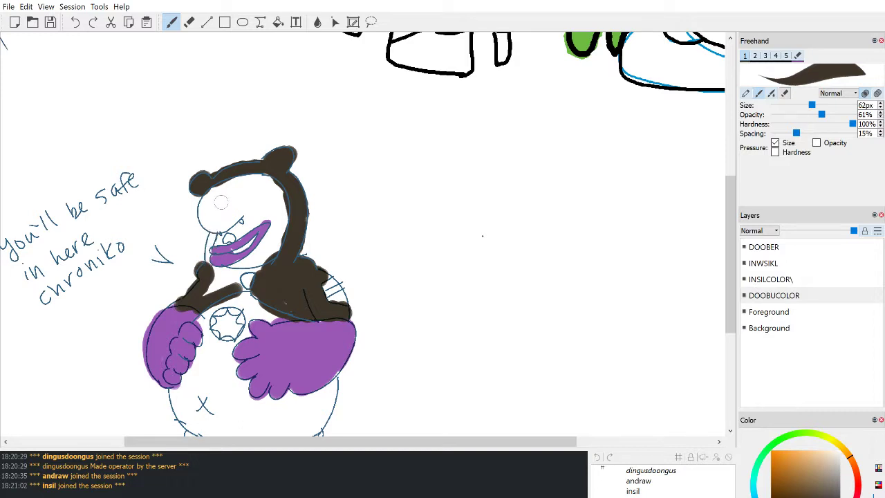
# Step: Reduce the brush to 35 px and fill the hood's front edge beside the mouth and the chest under the chin dark brown
pyautogui.moveTo(812, 105); pyautogui.dragTo(795, 106)
pyautogui.moveTo(213, 235)
pyautogui.mouseDown()
pyautogui.moveTo(208, 271)
pyautogui.moveTo(257, 271)
pyautogui.mouseUp()
pyautogui.moveTo(208, 290); pyautogui.dragTo(249, 290)
# Step: Set the brush to 48 px and paint the waist and both legs dark brown down to the feet
pyautogui.scroll(-5, 709, 275)
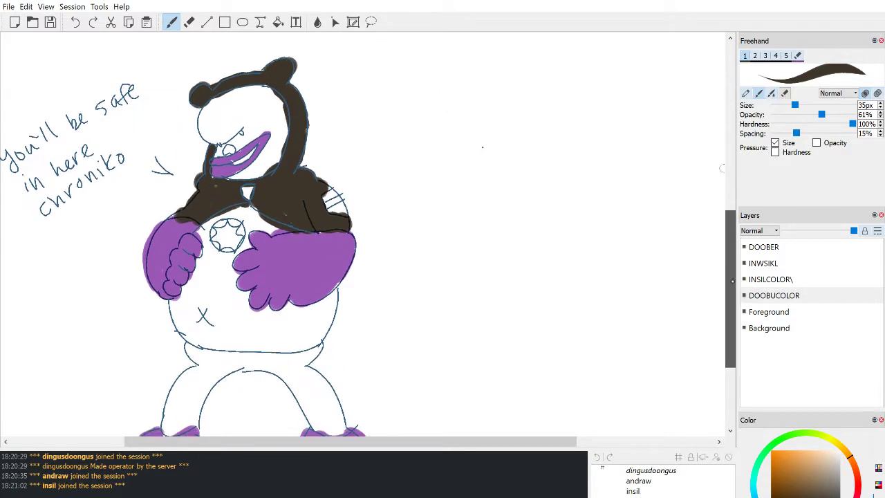
pyautogui.moveTo(174, 352)
pyautogui.mouseDown()
pyautogui.moveTo(168, 378)
pyautogui.moveTo(185, 381)
pyautogui.moveTo(196, 346)
pyautogui.mouseUp()
pyautogui.hotkey('ctrl', 'z')
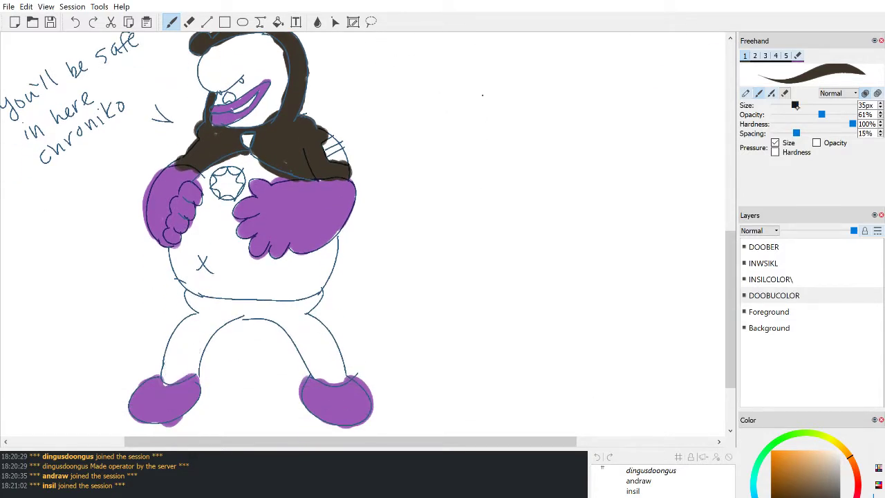
pyautogui.moveTo(797, 107); pyautogui.dragTo(798, 106)
pyautogui.moveTo(196, 299)
pyautogui.mouseDown()
pyautogui.moveTo(324, 296)
pyautogui.moveTo(280, 317)
pyautogui.moveTo(302, 334)
pyautogui.moveTo(285, 325)
pyautogui.moveTo(325, 386)
pyautogui.moveTo(339, 375)
pyautogui.moveTo(323, 343)
pyautogui.moveTo(271, 309)
pyautogui.moveTo(310, 318)
pyautogui.moveTo(330, 360)
pyautogui.mouseUp()
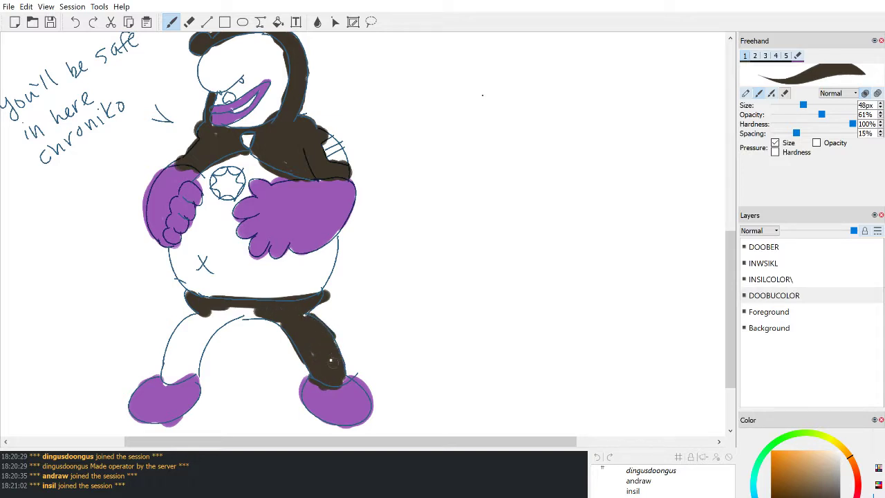
pyautogui.moveTo(297, 316)
pyautogui.mouseDown()
pyautogui.moveTo(233, 307)
pyautogui.moveTo(177, 338)
pyautogui.moveTo(168, 380)
pyautogui.moveTo(190, 380)
pyautogui.moveTo(202, 346)
pyautogui.moveTo(251, 310)
pyautogui.moveTo(197, 333)
pyautogui.moveTo(188, 322)
pyautogui.moveTo(178, 365)
pyautogui.moveTo(207, 326)
pyautogui.mouseUp()
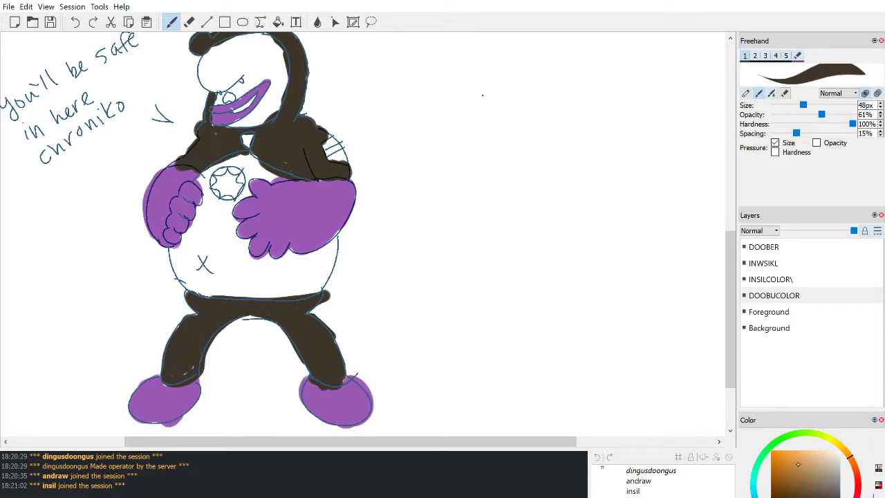
# Step: Choose a bright yellow and fill the small pendant below the chin with it
pyautogui.click(830, 437)
pyautogui.moveTo(782, 458); pyautogui.dragTo(773, 418)
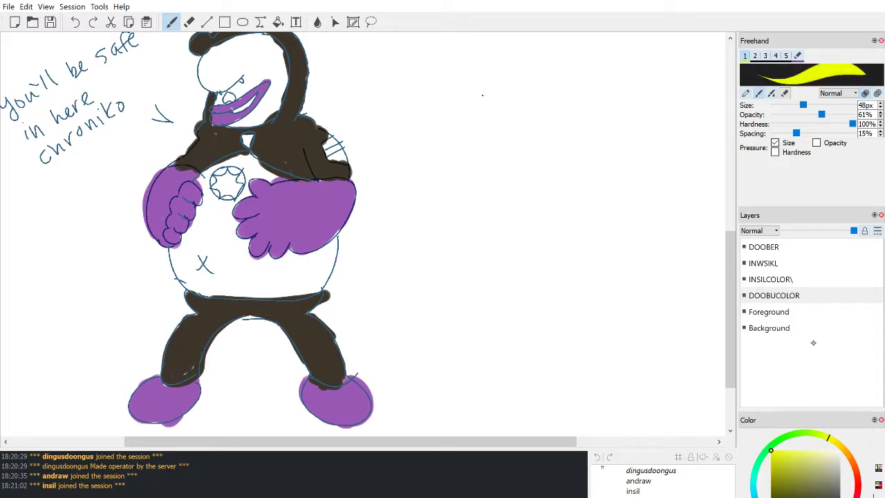
pyautogui.scroll(-2, 363, 235)
pyautogui.scroll(5, 363, 234)
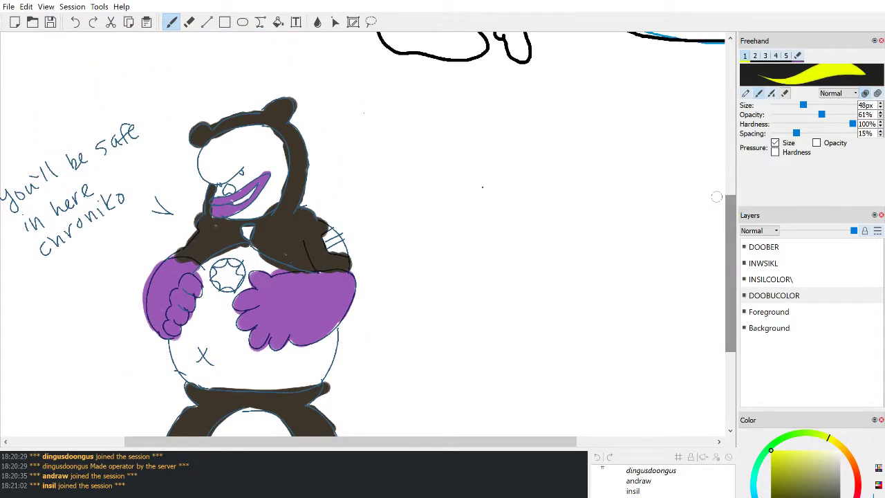
pyautogui.moveTo(244, 227); pyautogui.dragTo(249, 238)
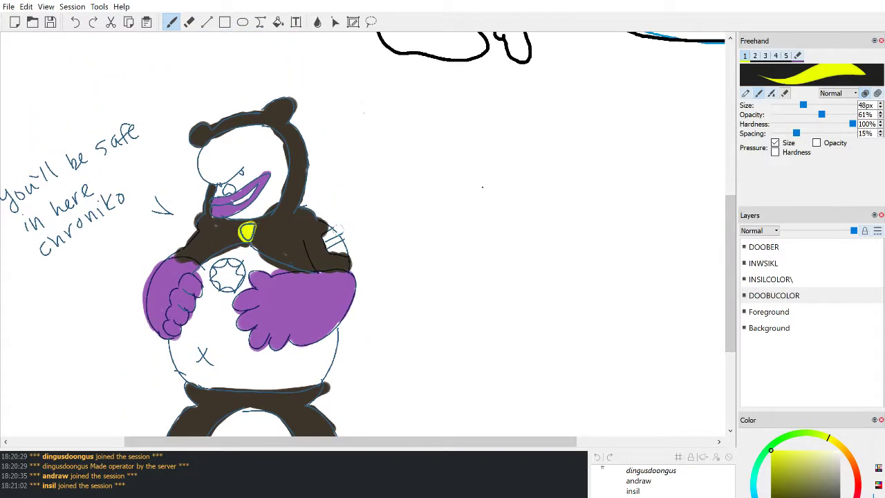
# Step: Fill the stripe on the upper arm and the star badge on the belly with the bright yellow
pyautogui.moveTo(325, 247); pyautogui.dragTo(343, 233)
pyautogui.moveTo(220, 274)
pyautogui.mouseDown()
pyautogui.moveTo(229, 284)
pyautogui.moveTo(226, 267)
pyautogui.mouseUp()
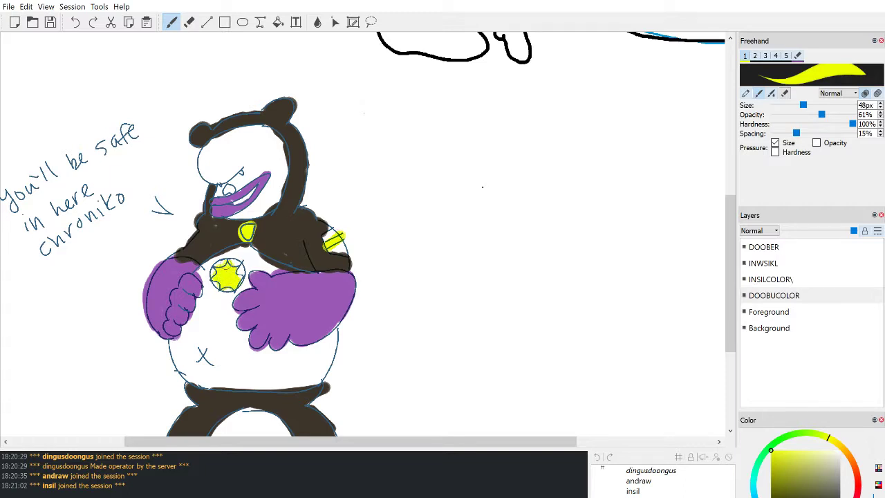
# Step: Try a light orange on the face, undo the stroke, and mix a dark olive yellow instead
pyautogui.click(844, 453)
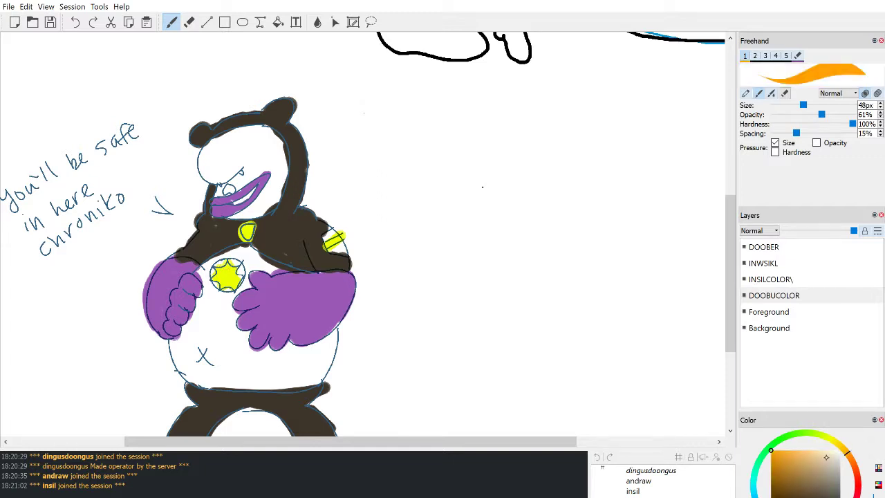
pyautogui.click(819, 452)
pyautogui.moveTo(809, 450); pyautogui.dragTo(804, 454)
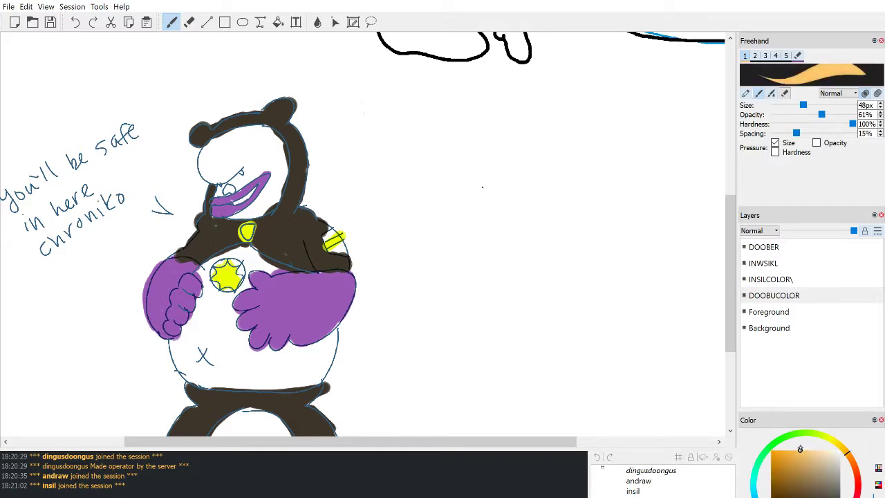
pyautogui.moveTo(234, 146)
pyautogui.mouseDown()
pyautogui.moveTo(211, 169)
pyautogui.moveTo(221, 161)
pyautogui.mouseUp()
pyautogui.hotkey('ctrl', 'z')
pyautogui.moveTo(787, 473)
pyautogui.mouseDown()
pyautogui.moveTo(770, 484)
pyautogui.moveTo(771, 465)
pyautogui.mouseUp()
pyautogui.moveTo(836, 437); pyautogui.dragTo(830, 436)
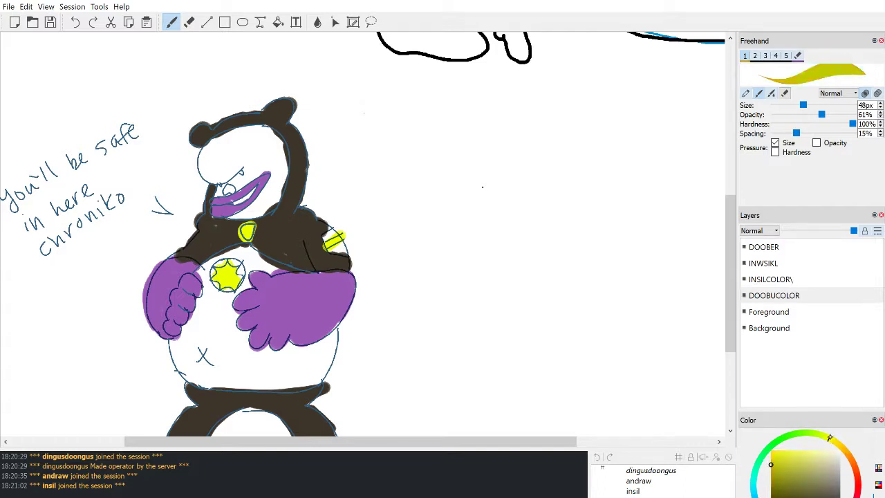
pyautogui.moveTo(771, 468); pyautogui.dragTo(772, 482)
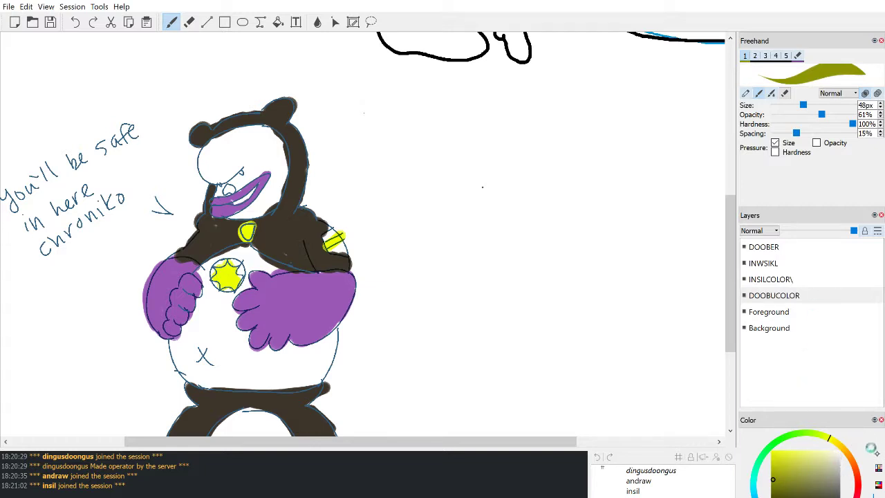
# Step: Switch the color selection from the color wheel to the Ponies palette
pyautogui.click(877, 467)
pyautogui.click(878, 484)
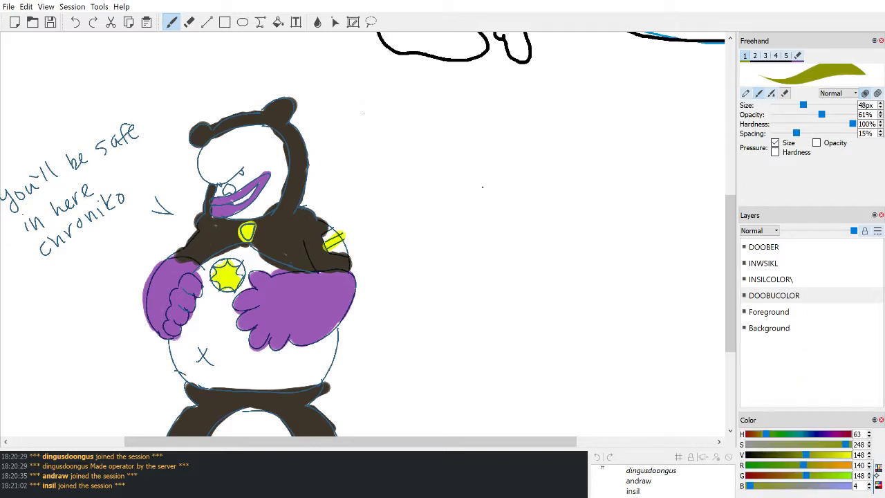
pyautogui.click(878, 468)
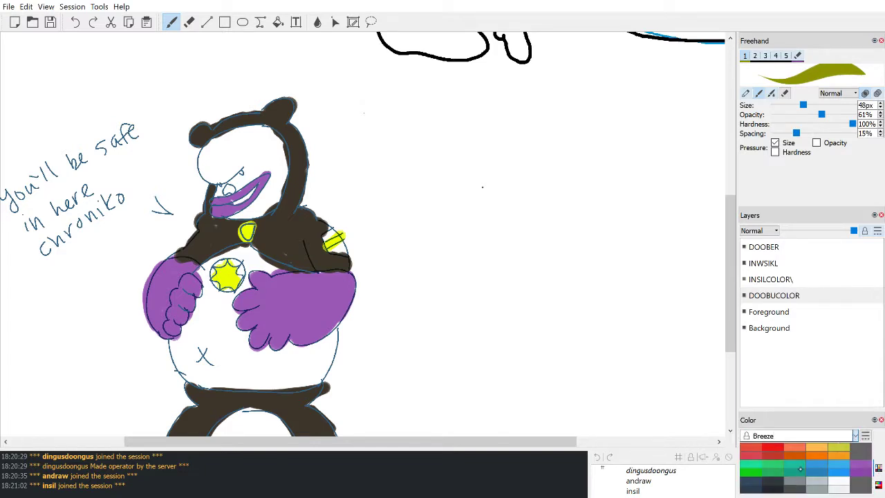
pyautogui.click(795, 478)
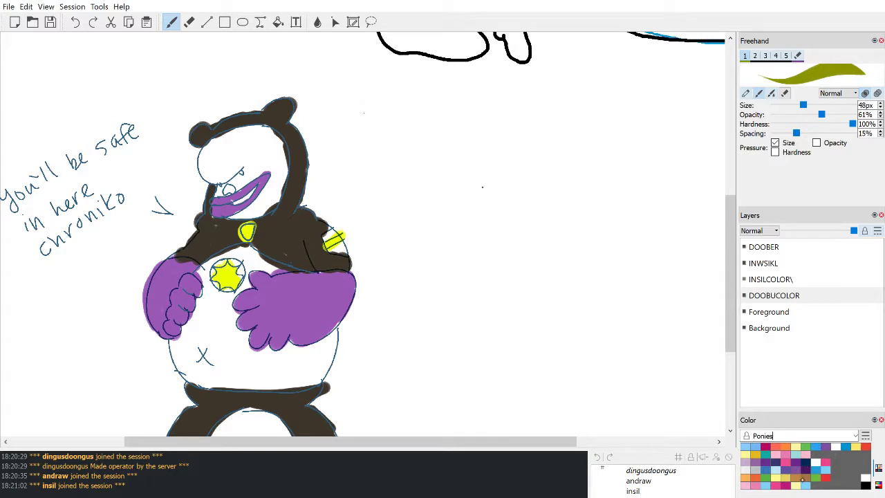
# Step: Try filling the face with the palette's light brown, then pick a mustard yellow and undo the brown strokes
pyautogui.click(798, 478)
pyautogui.moveTo(211, 149)
pyautogui.mouseDown()
pyautogui.moveTo(225, 173)
pyautogui.moveTo(208, 178)
pyautogui.moveTo(206, 160)
pyautogui.moveTo(245, 152)
pyautogui.moveTo(221, 138)
pyautogui.mouseUp()
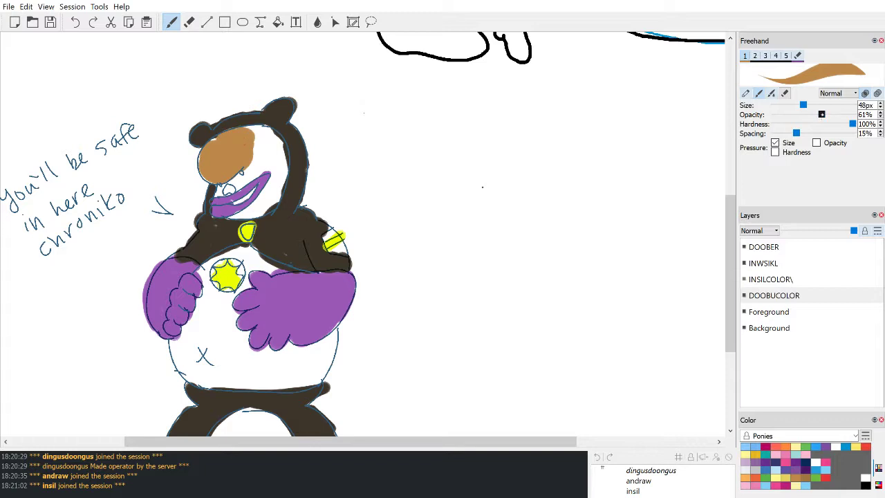
pyautogui.moveTo(246, 131)
pyautogui.mouseDown()
pyautogui.moveTo(280, 149)
pyautogui.moveTo(285, 170)
pyautogui.moveTo(246, 130)
pyautogui.moveTo(279, 139)
pyautogui.moveTo(268, 207)
pyautogui.moveTo(233, 219)
pyautogui.moveTo(271, 209)
pyautogui.moveTo(270, 174)
pyautogui.moveTo(283, 197)
pyautogui.mouseUp()
pyautogui.moveTo(264, 143); pyautogui.dragTo(261, 172)
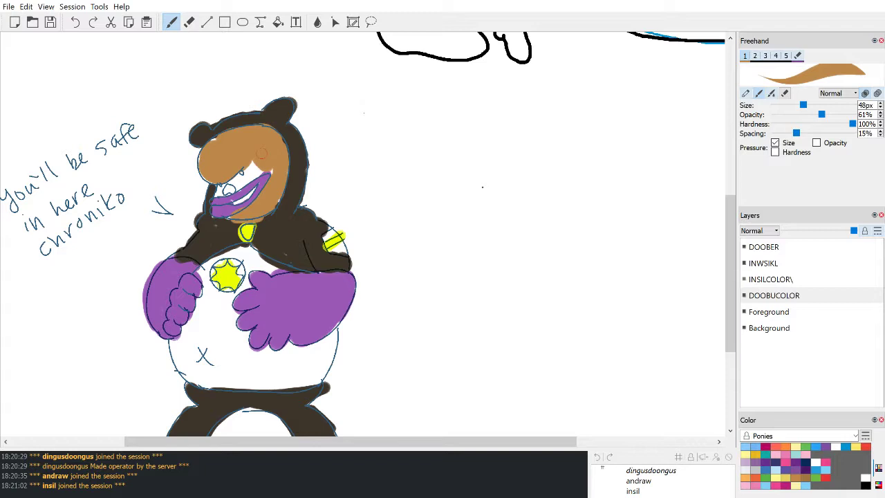
pyautogui.click(786, 470)
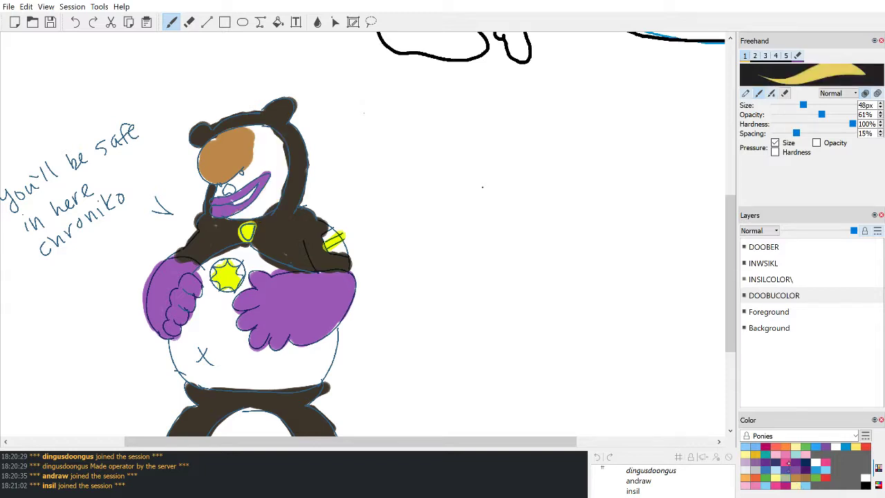
pyautogui.hotkey('ctrl', 'z')
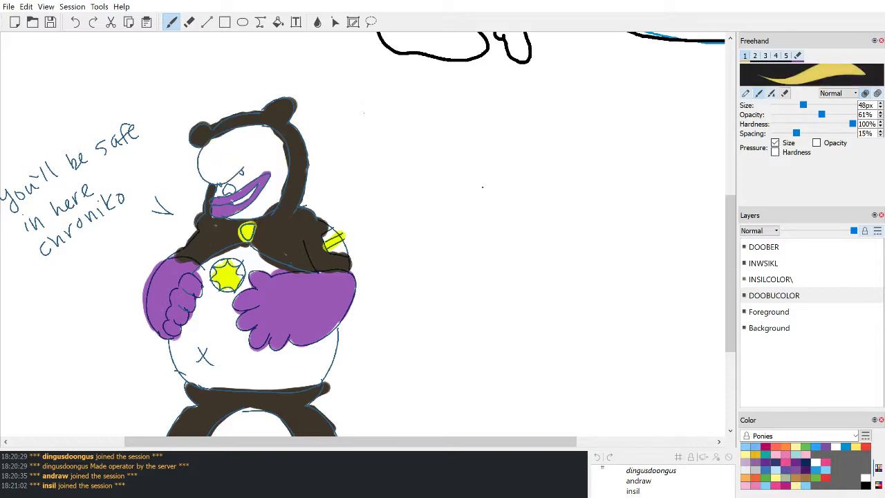
# Step: Try filling the face around the eye and mouth with mustard yellow, and undo the fill
pyautogui.moveTo(219, 151)
pyautogui.mouseDown()
pyautogui.moveTo(233, 166)
pyautogui.moveTo(249, 147)
pyautogui.moveTo(249, 133)
pyautogui.moveTo(226, 138)
pyautogui.moveTo(254, 129)
pyautogui.moveTo(281, 154)
pyautogui.moveTo(280, 179)
pyautogui.moveTo(251, 213)
pyautogui.moveTo(269, 187)
pyautogui.moveTo(277, 194)
pyautogui.moveTo(255, 208)
pyautogui.moveTo(279, 175)
pyautogui.mouseUp()
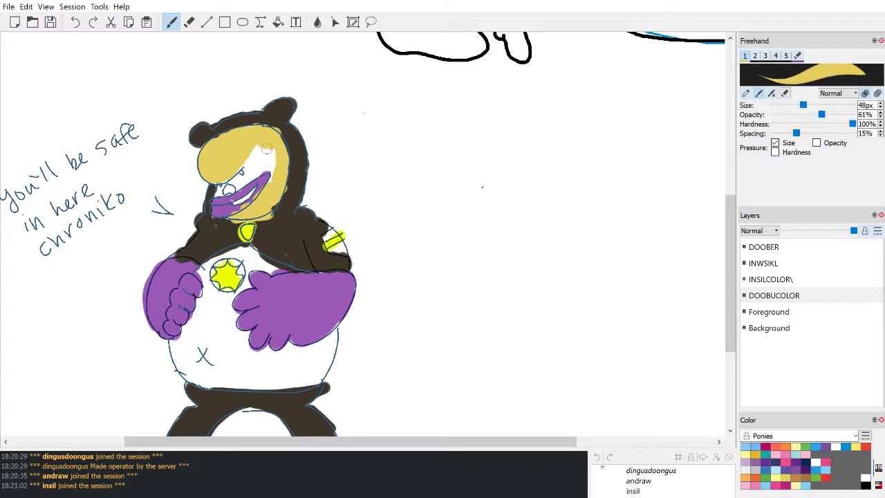
pyautogui.hotkey('ctrl', 'z')
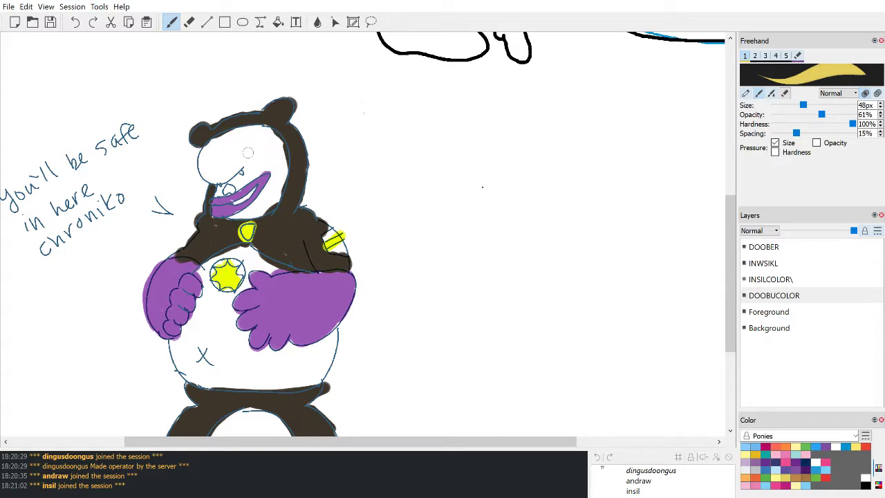
pyautogui.moveTo(212, 153)
pyautogui.mouseDown()
pyautogui.moveTo(214, 160)
pyautogui.moveTo(228, 147)
pyautogui.moveTo(236, 165)
pyautogui.moveTo(238, 147)
pyautogui.moveTo(264, 130)
pyautogui.moveTo(282, 162)
pyautogui.moveTo(282, 192)
pyautogui.moveTo(258, 213)
pyautogui.moveTo(280, 198)
pyautogui.moveTo(266, 186)
pyautogui.moveTo(281, 171)
pyautogui.moveTo(235, 181)
pyautogui.moveTo(259, 170)
pyautogui.moveTo(252, 166)
pyautogui.moveTo(266, 147)
pyautogui.mouseUp()
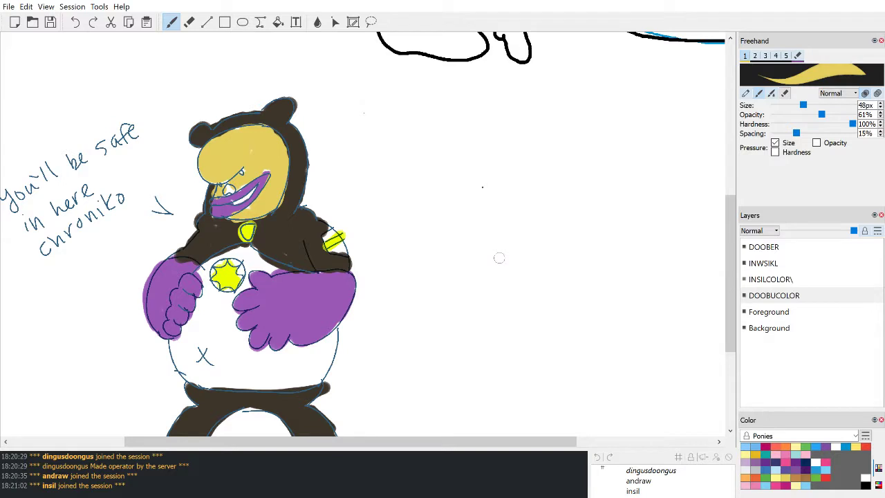
pyautogui.hotkey('ctrl', 'z')
pyautogui.hotkey('ctrl', 'z')
pyautogui.hotkey('ctrl', 'z')
pyautogui.hotkey('ctrl', 'z')
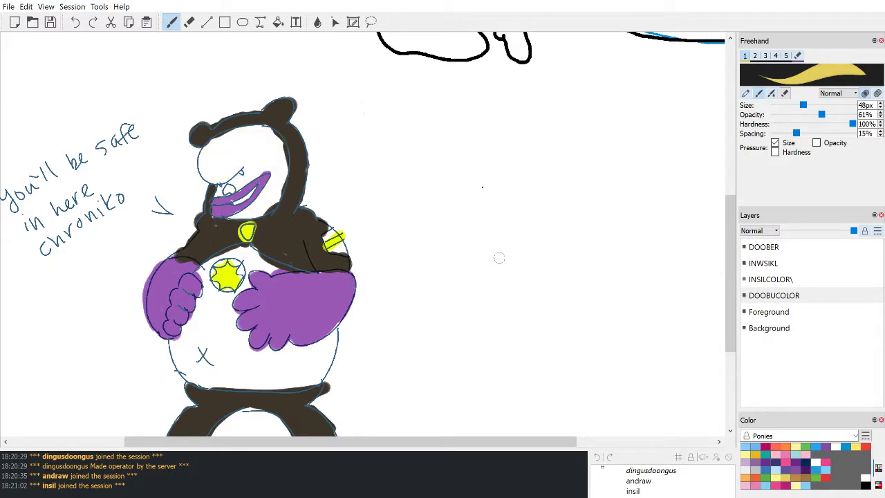
# Step: Choose a pale yellow from the palette and fill the face and the round belly around the hands and star badge
pyautogui.click(775, 477)
pyautogui.moveTo(267, 139)
pyautogui.mouseDown()
pyautogui.moveTo(274, 188)
pyautogui.moveTo(251, 214)
pyautogui.moveTo(279, 173)
pyautogui.moveTo(277, 144)
pyautogui.moveTo(265, 131)
pyautogui.moveTo(220, 141)
pyautogui.moveTo(224, 171)
pyautogui.moveTo(204, 168)
pyautogui.moveTo(208, 154)
pyautogui.moveTo(223, 152)
pyautogui.moveTo(220, 162)
pyautogui.moveTo(229, 148)
pyautogui.moveTo(244, 151)
pyautogui.moveTo(244, 166)
pyautogui.moveTo(265, 166)
pyautogui.moveTo(265, 134)
pyautogui.mouseUp()
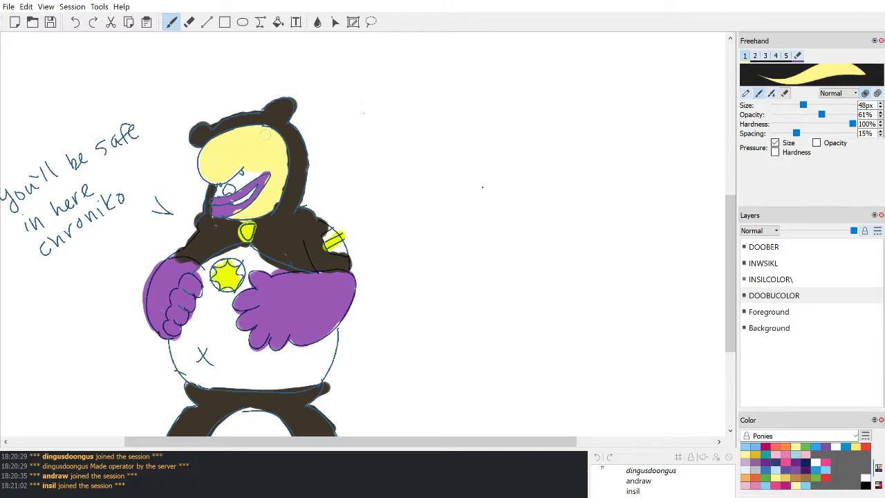
pyautogui.scroll(-3, 293, 223)
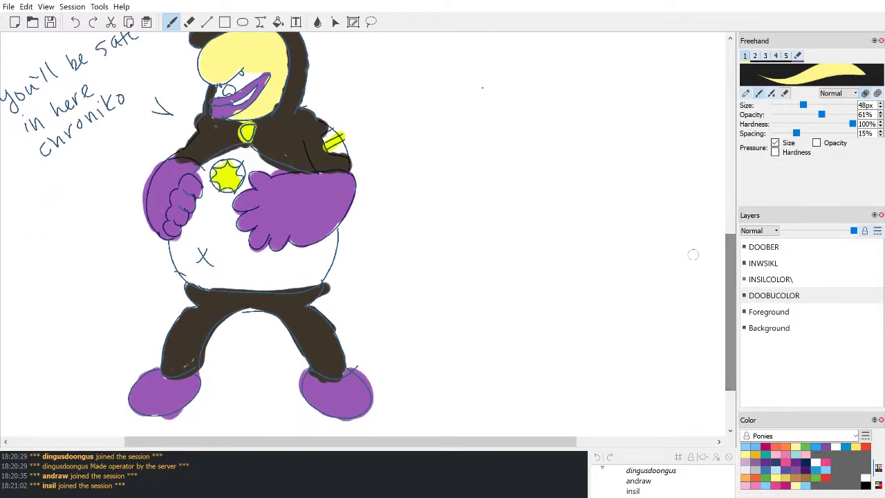
pyautogui.moveTo(173, 247)
pyautogui.mouseDown()
pyautogui.moveTo(182, 270)
pyautogui.moveTo(199, 279)
pyautogui.moveTo(290, 282)
pyautogui.moveTo(308, 267)
pyautogui.moveTo(293, 256)
pyautogui.moveTo(323, 243)
pyautogui.moveTo(332, 266)
pyautogui.moveTo(238, 281)
pyautogui.moveTo(214, 266)
pyautogui.moveTo(289, 254)
pyautogui.moveTo(192, 255)
pyautogui.moveTo(182, 238)
pyautogui.moveTo(206, 198)
pyautogui.moveTo(208, 166)
pyautogui.moveTo(235, 152)
pyautogui.moveTo(280, 171)
pyautogui.moveTo(241, 161)
pyautogui.moveTo(196, 241)
pyautogui.moveTo(218, 257)
pyautogui.moveTo(238, 241)
pyautogui.moveTo(253, 253)
pyautogui.moveTo(229, 230)
pyautogui.moveTo(238, 214)
pyautogui.moveTo(214, 211)
pyautogui.moveTo(245, 185)
pyautogui.mouseUp()
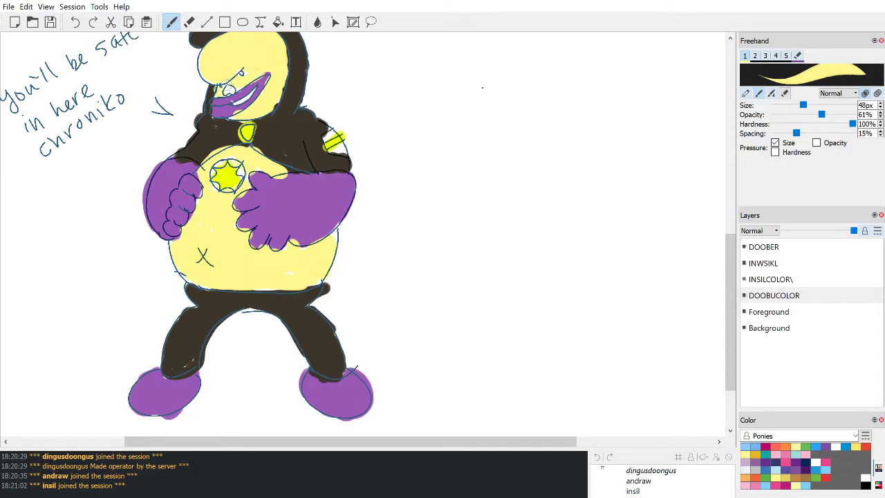
# Step: Choose a dark indigo, reduce the brush to 4 px, and handwrite "*burp*" after the caption's last word
pyautogui.moveTo(730, 275)
pyautogui.mouseDown()
pyautogui.moveTo(728, 223)
pyautogui.moveTo(727, 269)
pyautogui.moveTo(721, 247)
pyautogui.mouseUp()
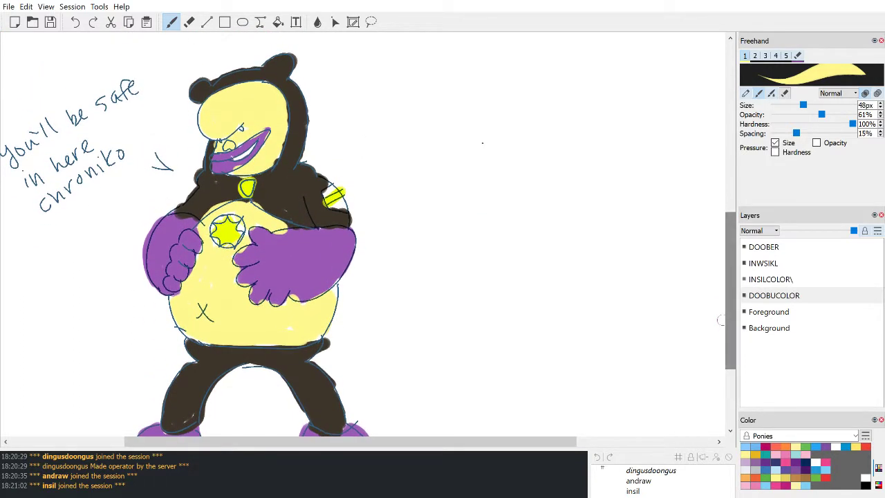
pyautogui.click(774, 461)
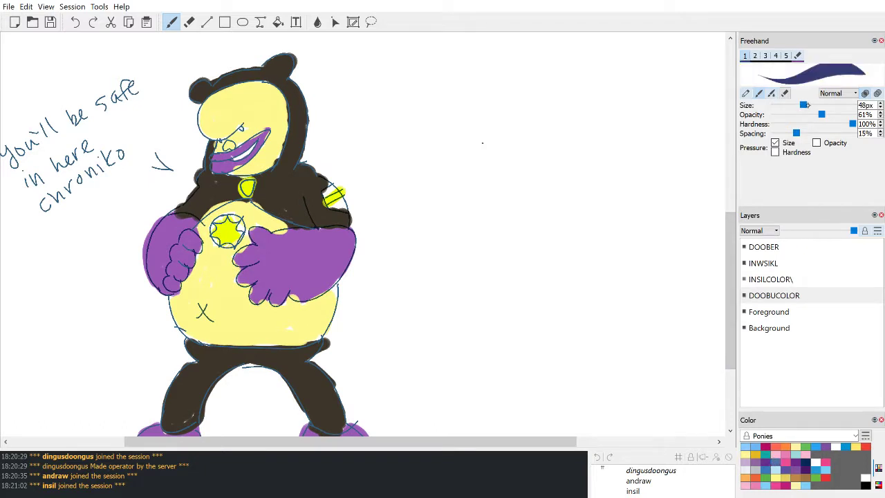
pyautogui.moveTo(807, 104); pyautogui.dragTo(779, 104)
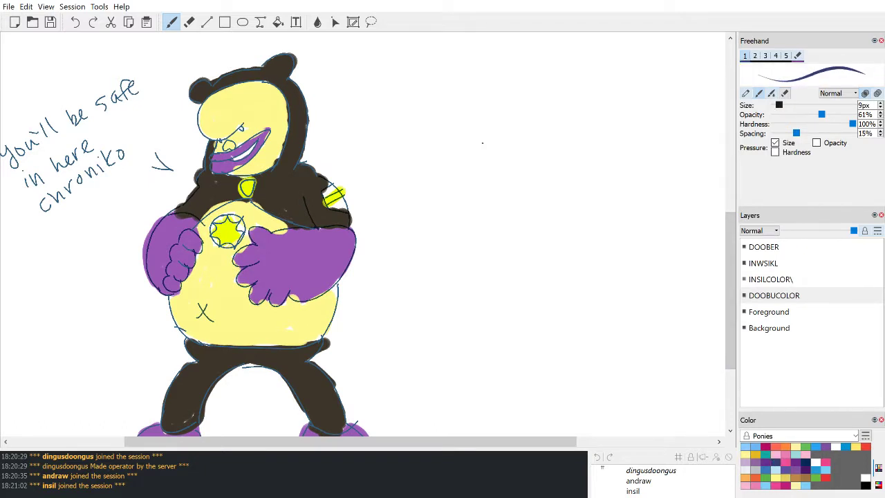
pyautogui.moveTo(132, 135); pyautogui.dragTo(125, 137)
pyautogui.moveTo(779, 105); pyautogui.dragTo(774, 105)
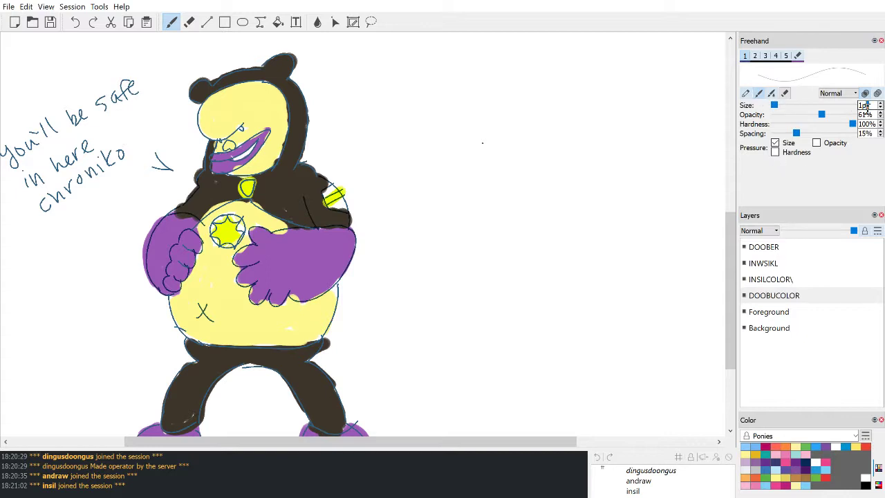
pyautogui.scroll(3, 864, 105)
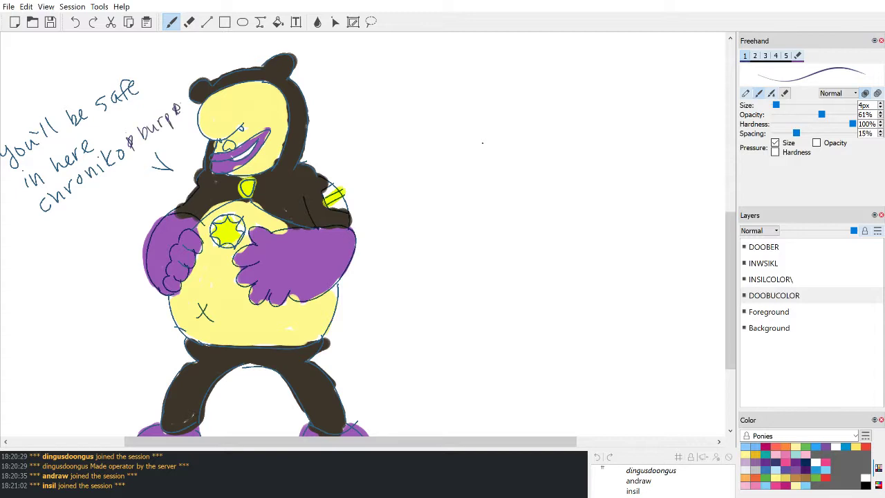
# Step: Review the colored character and the other participants' drawings across the whole canvas, including a closer look at the green figures
pyautogui.scroll(-1, 313, 203)
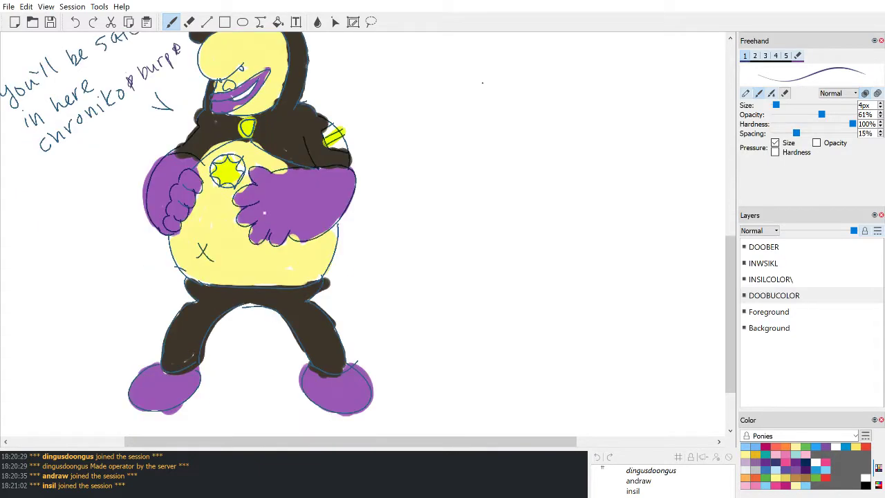
pyautogui.scroll(1, 314, 203)
pyautogui.scroll(-1, 313, 203)
pyautogui.scroll(1, 313, 203)
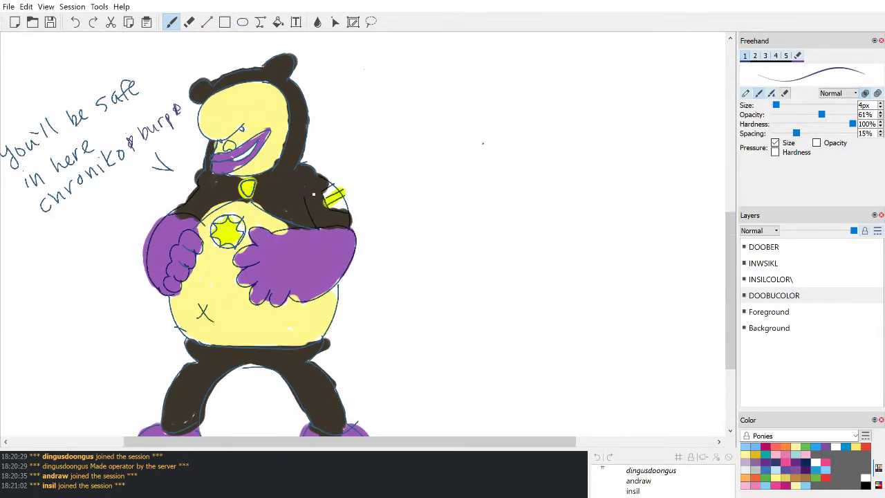
pyautogui.scroll(-4, 319, 196)
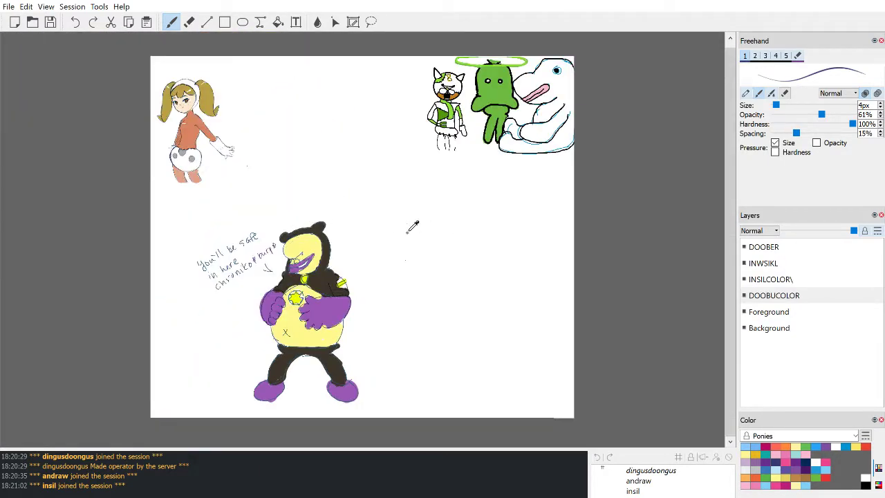
pyautogui.scroll(1, 408, 228)
pyautogui.scroll(-1, 409, 227)
pyautogui.scroll(1, 415, 220)
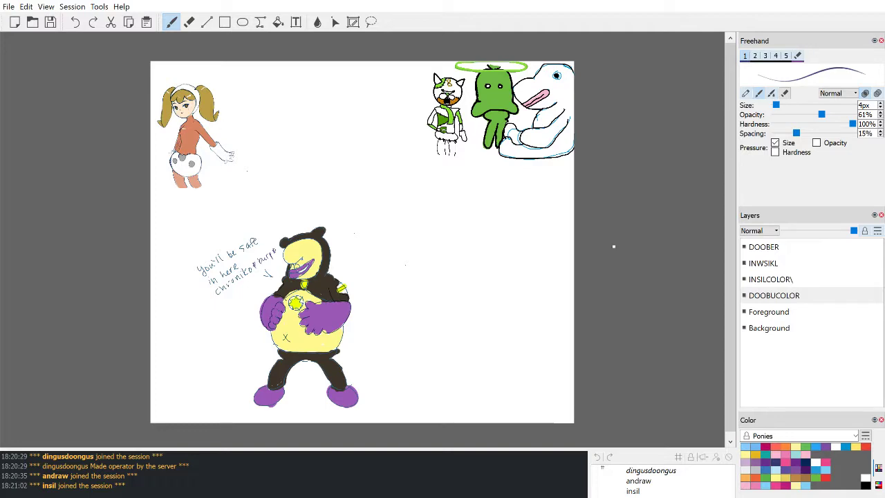
pyautogui.scroll(-1, 610, 245)
pyautogui.scroll(1, 607, 241)
pyautogui.scroll(2, 719, 200)
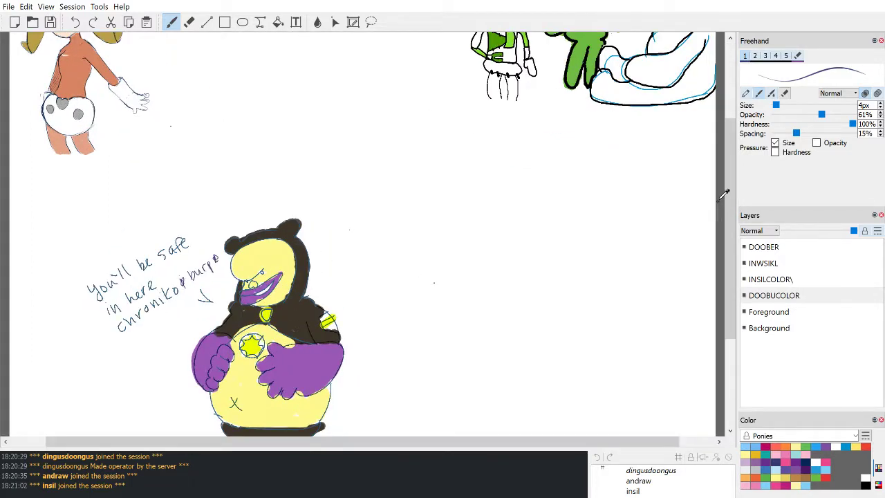
pyautogui.scroll(2, 367, 234)
pyautogui.scroll(-5, 366, 234)
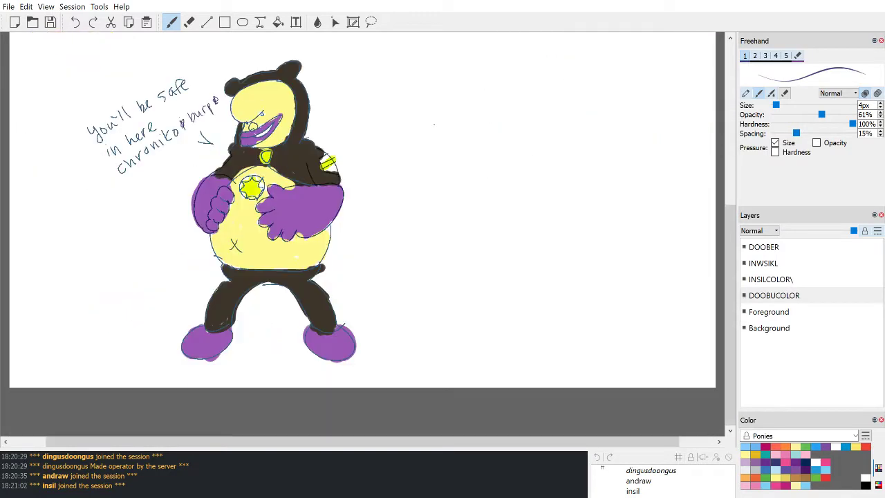
pyautogui.scroll(3, 366, 234)
pyautogui.scroll(-2, 366, 233)
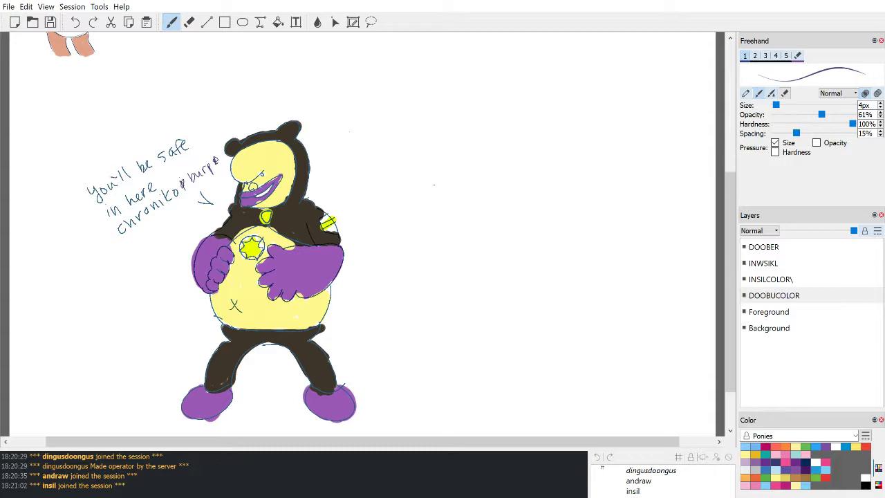
pyautogui.scroll(8, 362, 235)
pyautogui.scroll(-4, 362, 235)
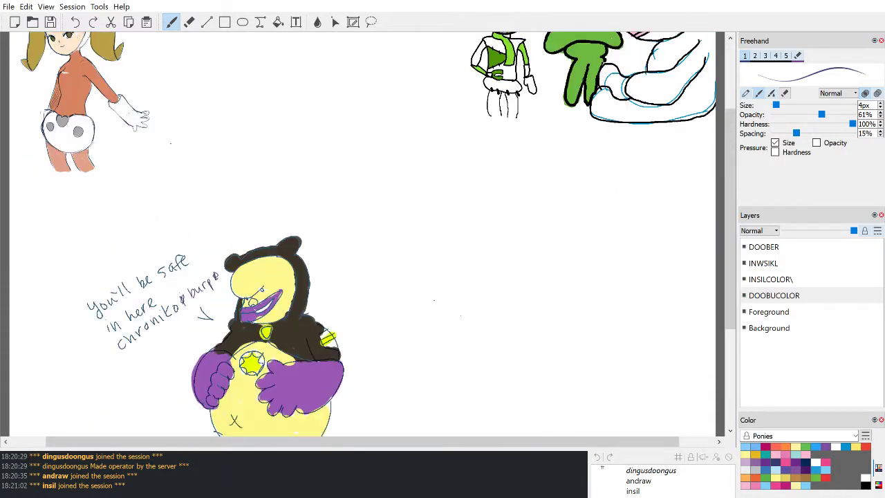
pyautogui.scroll(4, 362, 235)
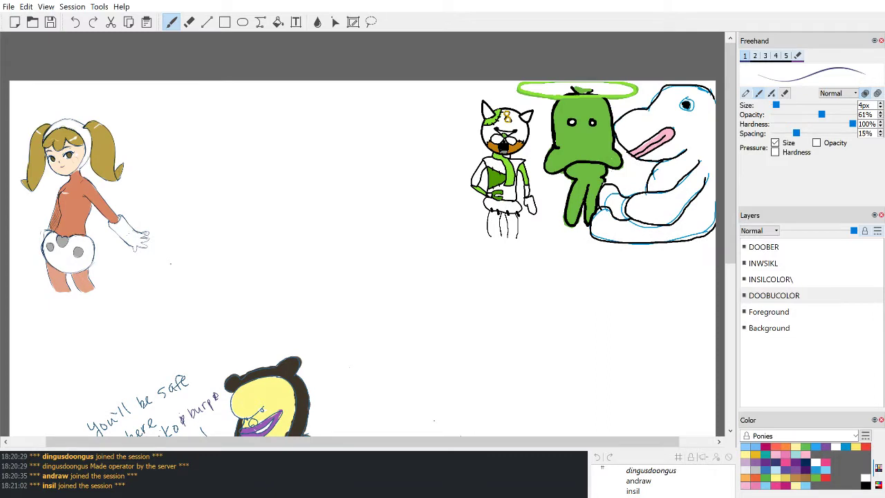
pyautogui.scroll(-1, 362, 235)
pyautogui.scroll(1, 362, 235)
pyautogui.scroll(-1, 461, 366)
pyautogui.scroll(-1, 461, 366)
pyautogui.scroll(1, 461, 367)
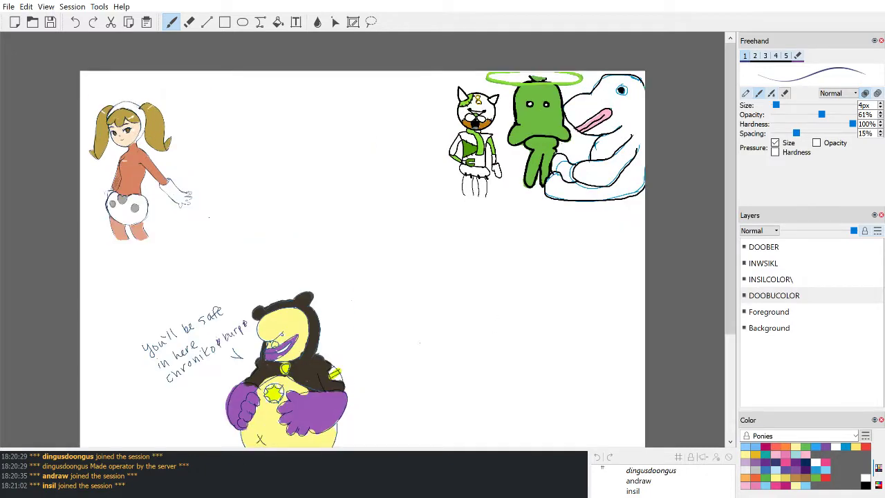
pyautogui.hotkey('ctrl', '+')
pyautogui.hotkey('ctrl', '+')
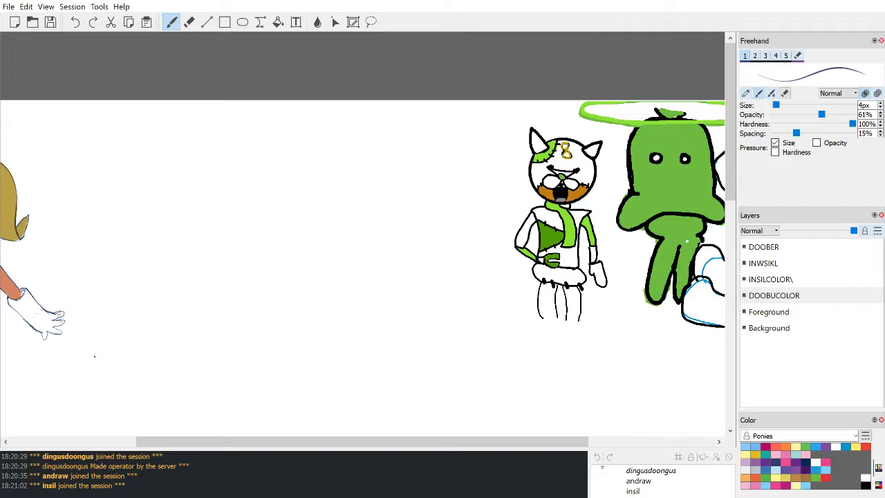
# Step: Look over the round-bellied character from caption to shoes, along with the pigtailed girl and the green figures at the canvas's upper edge
pyautogui.scroll(-10, 94, 356)
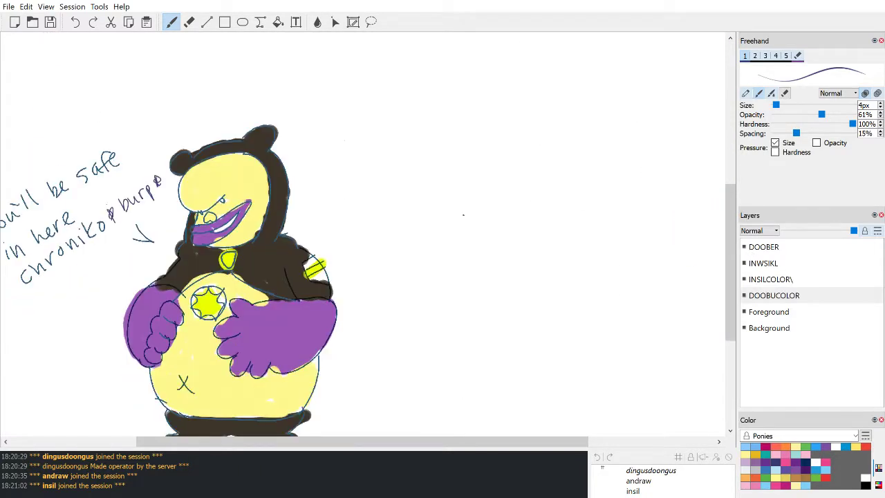
pyautogui.scroll(-5, 358, 424)
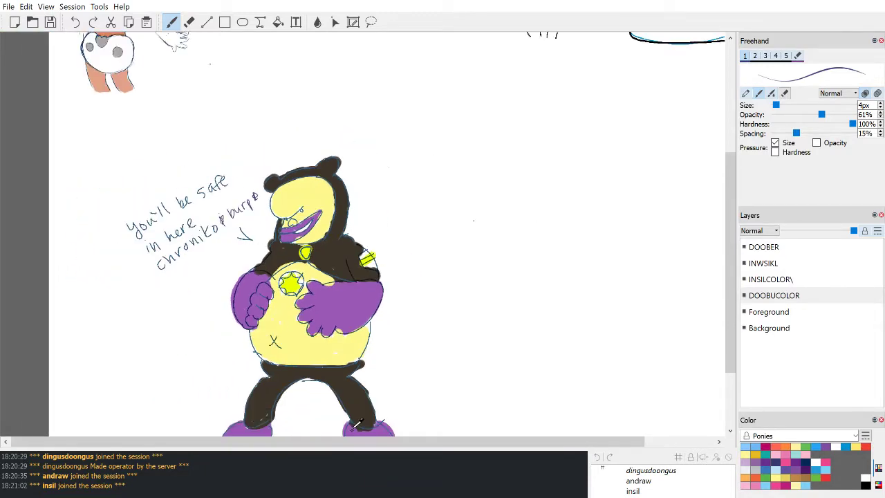
pyautogui.scroll(2, 358, 423)
pyautogui.scroll(-2, 357, 423)
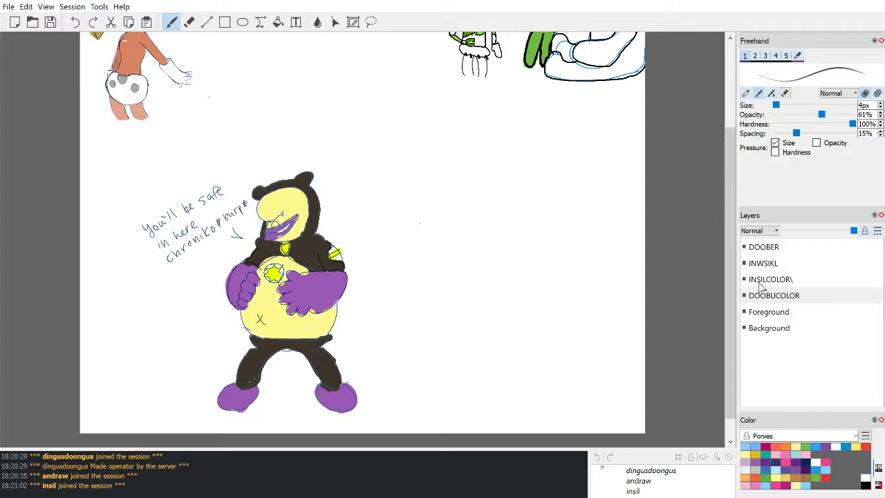
pyautogui.scroll(-2, 693, 233)
pyautogui.scroll(2, 693, 232)
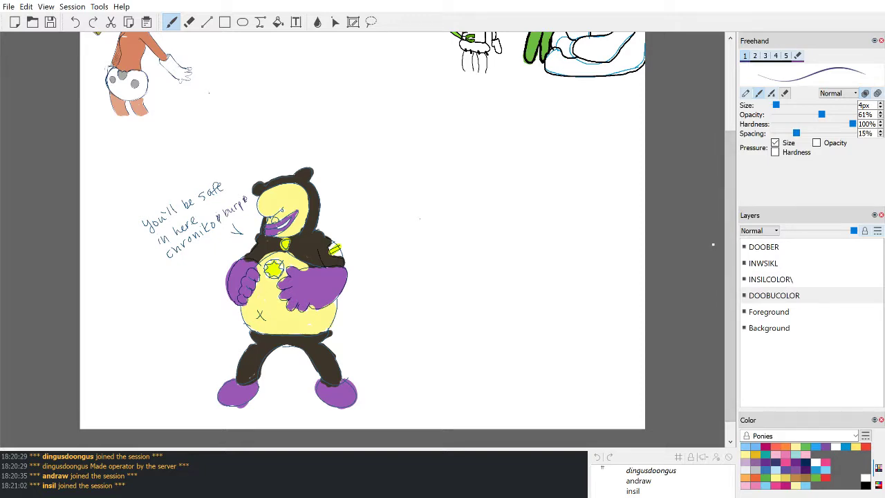
pyautogui.scroll(-1, 714, 249)
pyautogui.scroll(1, 714, 249)
pyautogui.scroll(3, 713, 238)
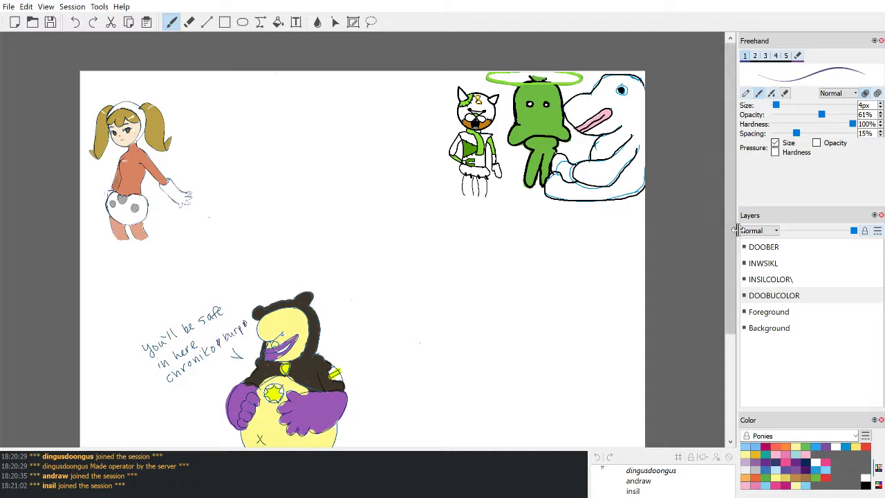
pyautogui.scroll(-3, 736, 258)
pyautogui.moveTo(731, 259); pyautogui.dragTo(731, 264)
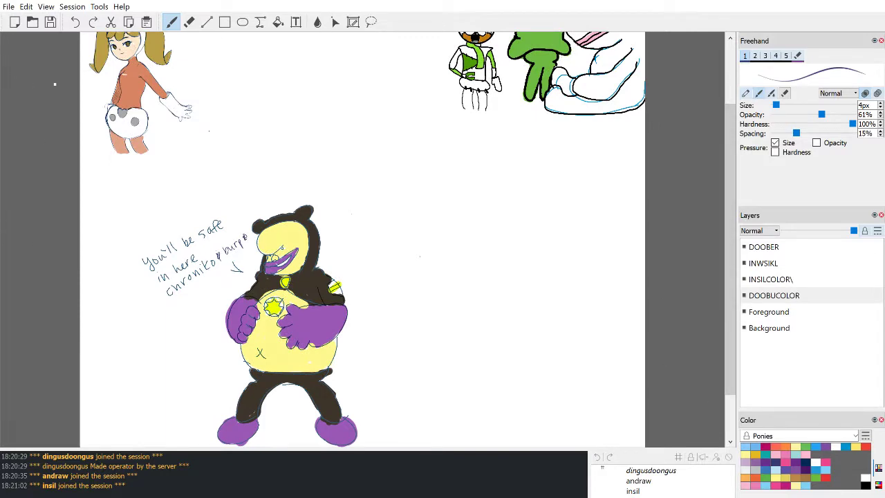
pyautogui.scroll(-1, 43, 184)
pyautogui.scroll(4, 34, 148)
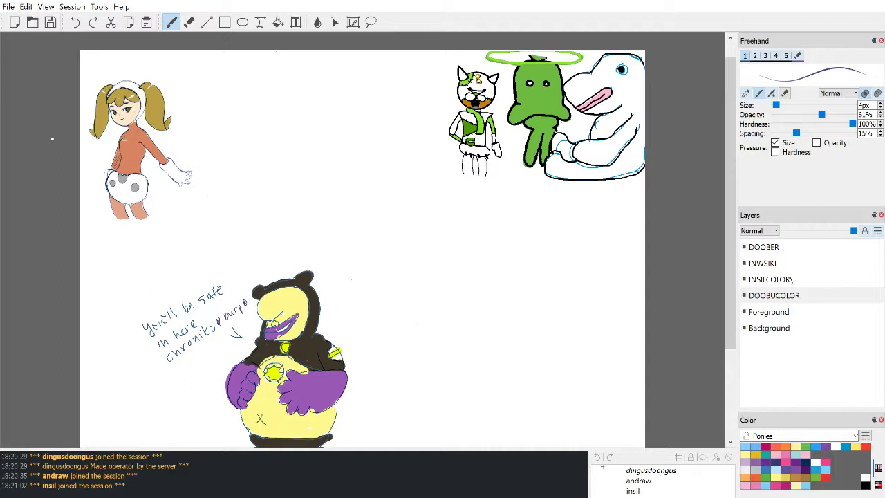
pyautogui.scroll(1, 52, 138)
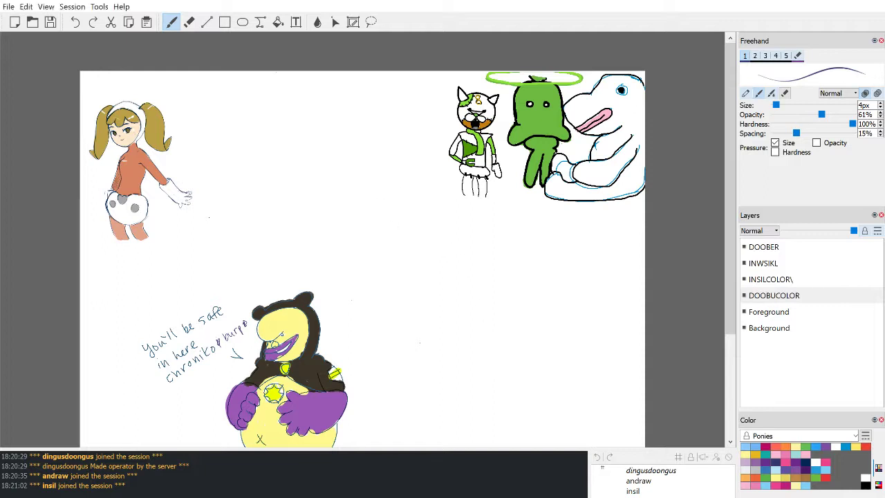
# Step: Try a zigzag scribble with the freehand brush in the blank area beside the round-bellied character, and undo it
pyautogui.moveTo(456, 284)
pyautogui.mouseDown()
pyautogui.moveTo(455, 329)
pyautogui.moveTo(511, 293)
pyautogui.moveTo(574, 322)
pyautogui.mouseUp()
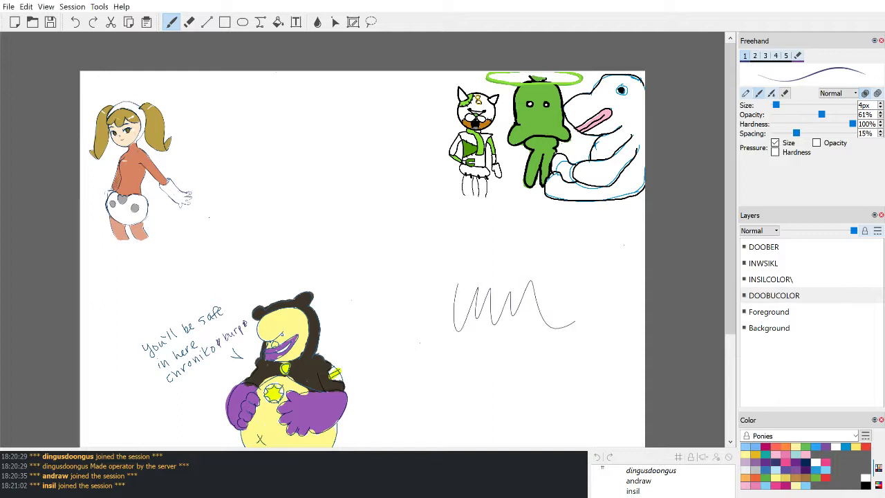
pyautogui.hotkey('ctrl', 'z')
pyautogui.moveTo(729, 228); pyautogui.dragTo(729, 256)
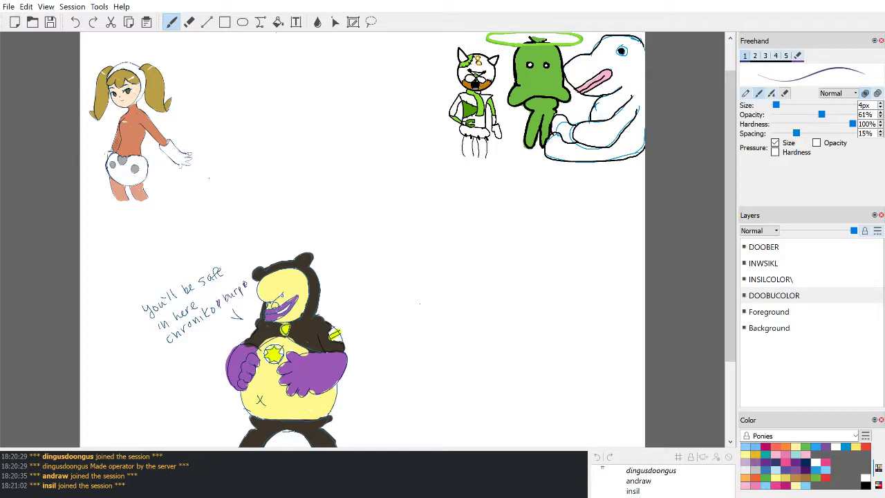
# Step: Try adding short emphasis lines on both sides of the cat-eared figure's head, and undo them all
pyautogui.scroll(2, 439, 200)
pyautogui.scroll(2, 437, 200)
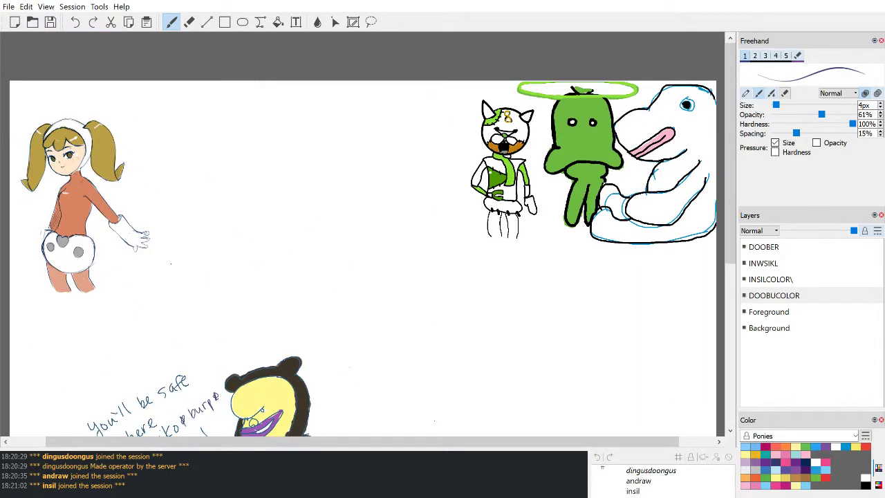
pyautogui.scroll(-2, 438, 200)
pyautogui.scroll(2, 437, 200)
pyautogui.moveTo(455, 120)
pyautogui.mouseDown()
pyautogui.moveTo(480, 161)
pyautogui.moveTo(527, 156)
pyautogui.moveTo(547, 135)
pyautogui.moveTo(538, 104)
pyautogui.moveTo(487, 95)
pyautogui.moveTo(468, 117)
pyautogui.mouseUp()
pyautogui.hotkey('ctrl', 'z')
pyautogui.moveTo(454, 124)
pyautogui.mouseDown()
pyautogui.moveTo(472, 126)
pyautogui.moveTo(466, 133)
pyautogui.mouseUp()
pyautogui.moveTo(536, 116)
pyautogui.mouseDown()
pyautogui.moveTo(551, 108)
pyautogui.moveTo(550, 121)
pyautogui.mouseUp()
pyautogui.moveTo(534, 132); pyautogui.dragTo(549, 134)
pyautogui.hotkey('ctrl', 'z')
pyautogui.hotkey('ctrl', 'z')
pyautogui.hotkey('ctrl', 'z')
pyautogui.hotkey('ctrl', 'z')
pyautogui.hotkey('ctrl', 'z')
pyautogui.hotkey('ctrl', 'z')
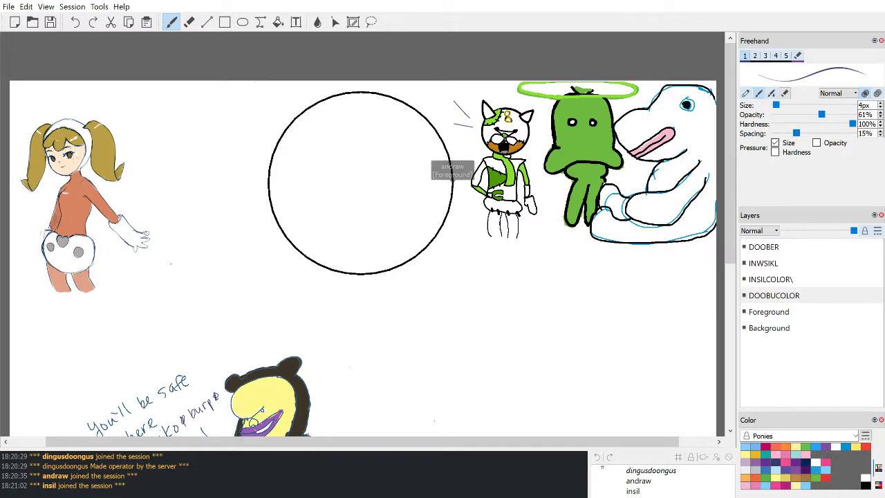
# Step: Try drawing a large ellipse in the empty middle of the canvas, and undo it
pyautogui.press('o')
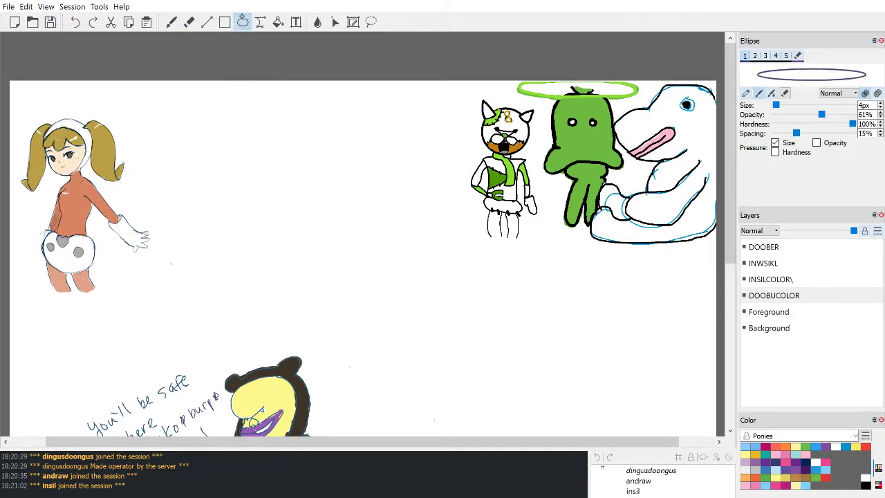
pyautogui.moveTo(281, 158)
pyautogui.mouseDown()
pyautogui.moveTo(319, 181)
pyautogui.moveTo(420, 285)
pyautogui.mouseUp()
pyautogui.hotkey('ctrl', 'z')
pyautogui.hotkey('ctrl', 'z')
# Step: Build a face from outlined ellipses in the middle of the canvas, with a round head, two small eyes, a two-part muzzle and a tongue
pyautogui.moveTo(327, 212); pyautogui.dragTo(473, 359)
pyautogui.moveTo(343, 247); pyautogui.dragTo(355, 256)
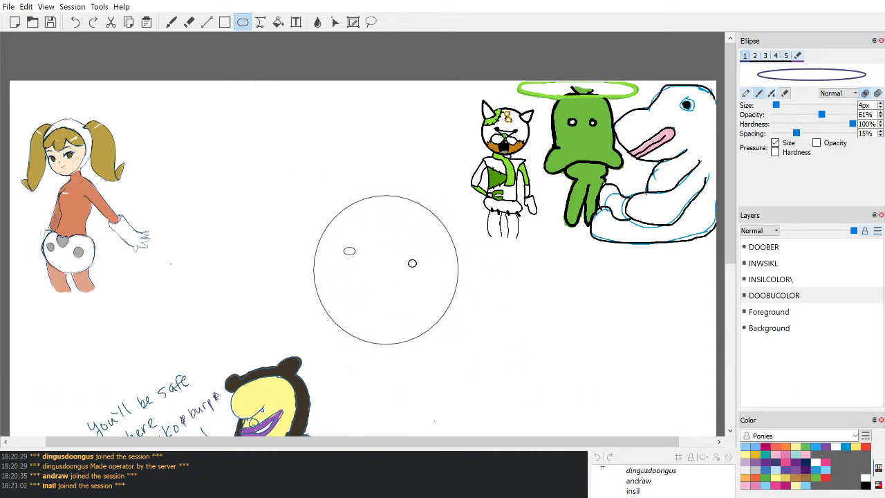
pyautogui.moveTo(427, 250); pyautogui.dragTo(441, 258)
pyautogui.moveTo(360, 271)
pyautogui.mouseDown()
pyautogui.moveTo(418, 292)
pyautogui.moveTo(425, 314)
pyautogui.mouseUp()
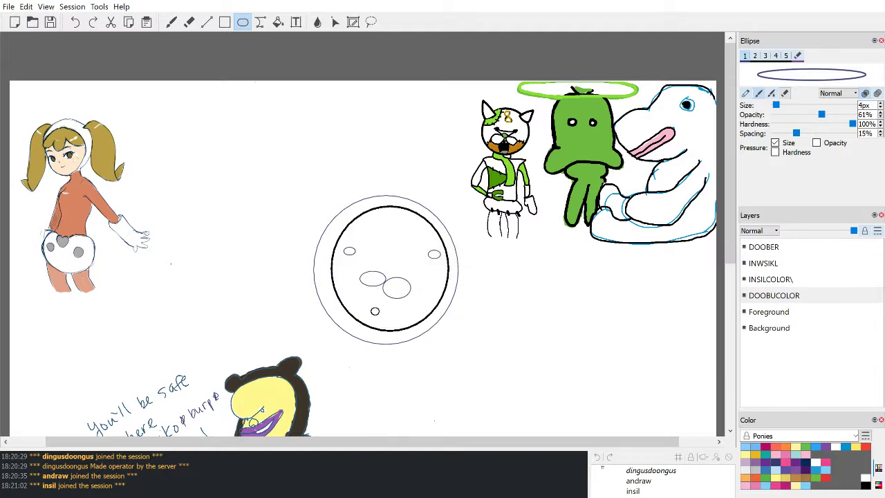
pyautogui.moveTo(370, 312)
pyautogui.mouseDown()
pyautogui.moveTo(398, 328)
pyautogui.moveTo(400, 342)
pyautogui.moveTo(389, 319)
pyautogui.moveTo(408, 326)
pyautogui.moveTo(387, 314)
pyautogui.mouseUp()
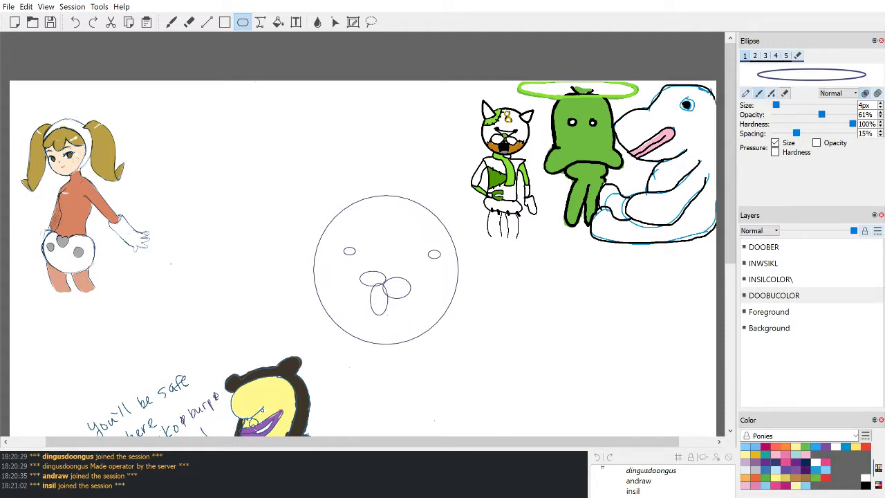
# Step: Add ellipses to the face for a small nose, two ears, a ring around one eye and a circle around the tongue
pyautogui.moveTo(382, 270); pyautogui.dragTo(394, 280)
pyautogui.moveTo(309, 198); pyautogui.dragTo(343, 223)
pyautogui.moveTo(428, 206)
pyautogui.mouseDown()
pyautogui.moveTo(469, 236)
pyautogui.moveTo(476, 229)
pyautogui.mouseUp()
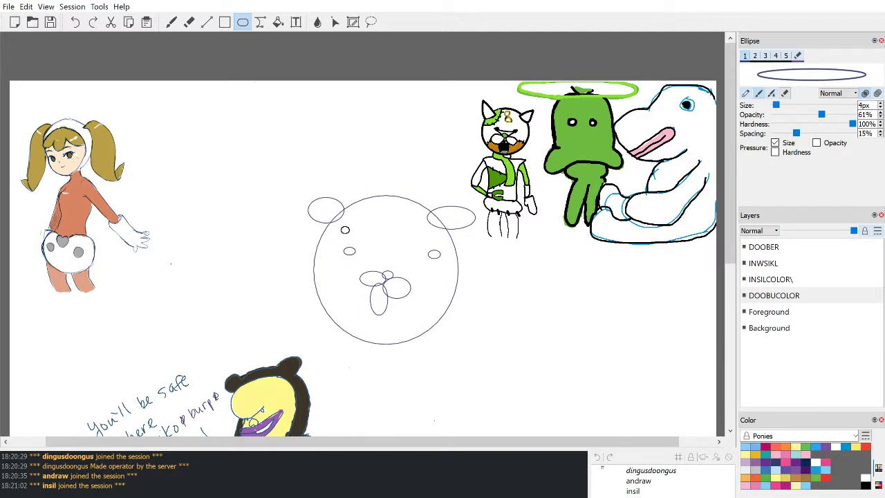
pyautogui.moveTo(328, 212); pyautogui.dragTo(422, 356)
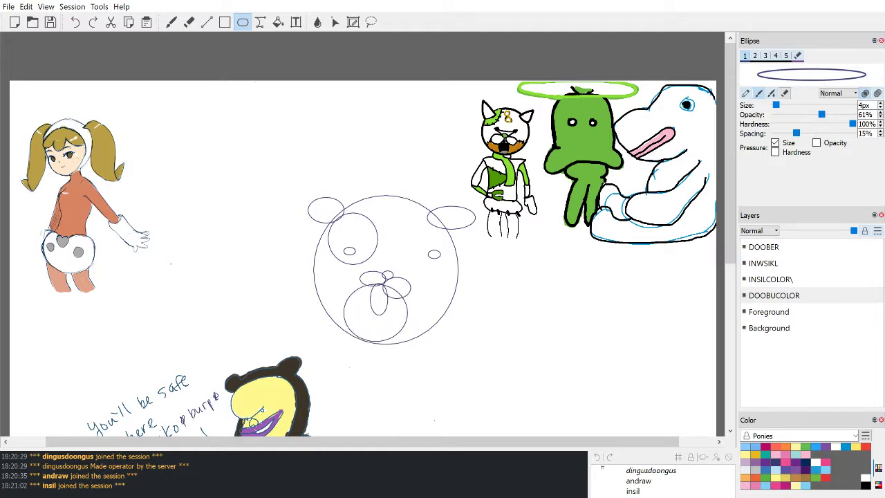
# Step: Undo all the ellipses of the face in the middle of the canvas
pyautogui.hotkey('ctrl', 'z')
pyautogui.hotkey('ctrl', 'z')
pyautogui.hotkey('ctrl', 'z')
pyautogui.hotkey('ctrl', 'z')
pyautogui.hotkey('ctrl', 'z')
pyautogui.hotkey('ctrl', 'z')
pyautogui.hotkey('ctrl', 'z')
pyautogui.hotkey('ctrl', 'z')
pyautogui.hotkey('ctrl', 'z')
pyautogui.hotkey('ctrl', 'z')
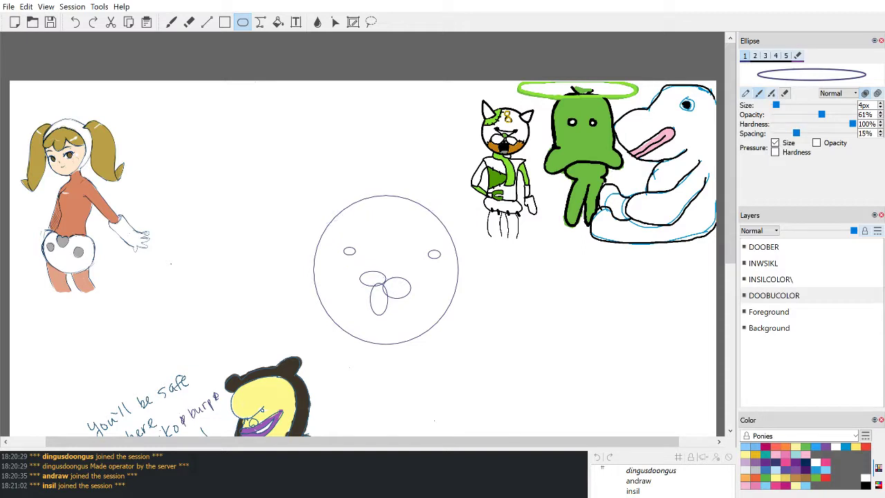
pyautogui.hotkey('ctrl', 'z')
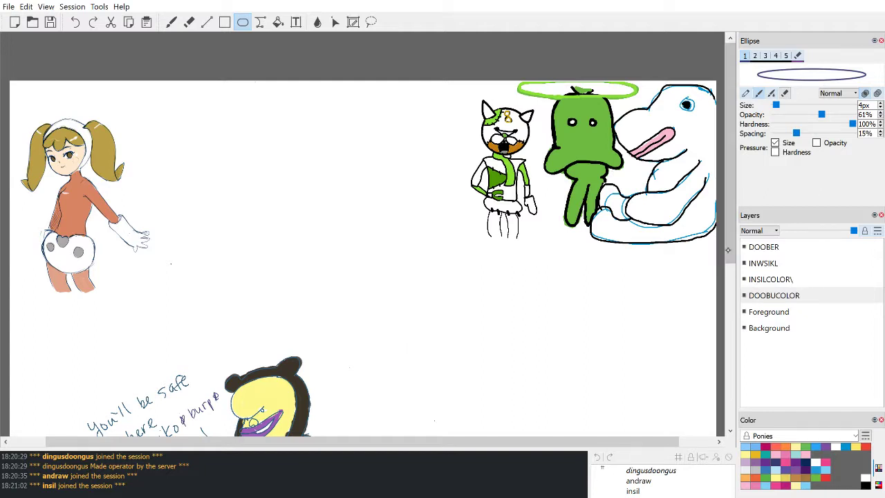
# Step: Check the whole canvas again, comparing the upper drawings with the round-bellied character below them
pyautogui.scroll(-3, 363, 235)
pyautogui.scroll(3, 363, 235)
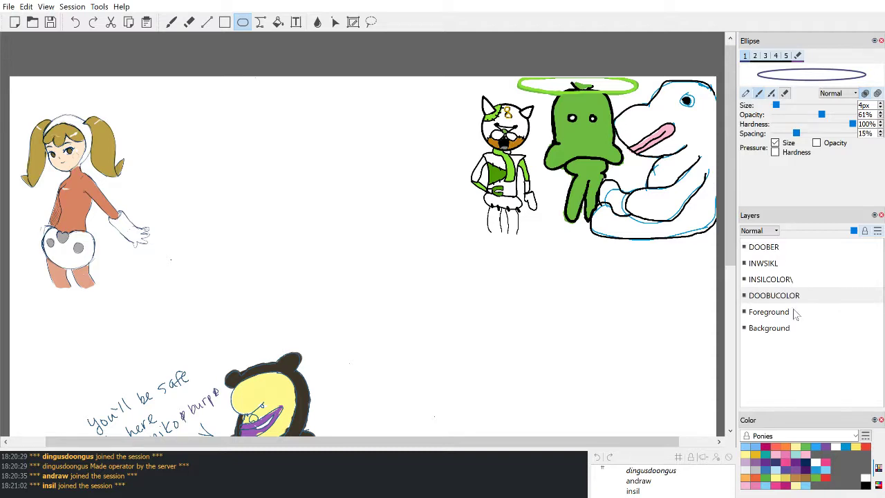
pyautogui.scroll(-7, 658, 297)
pyautogui.scroll(7, 658, 298)
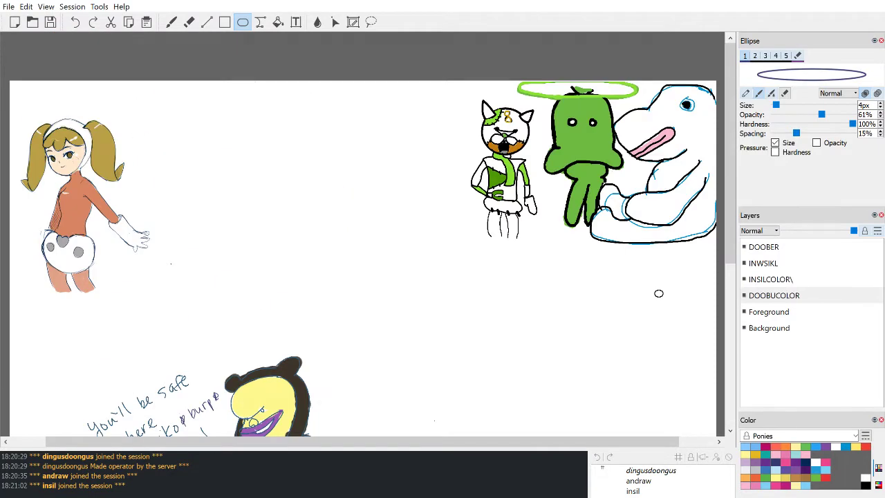
pyautogui.scroll(-7, 316, 425)
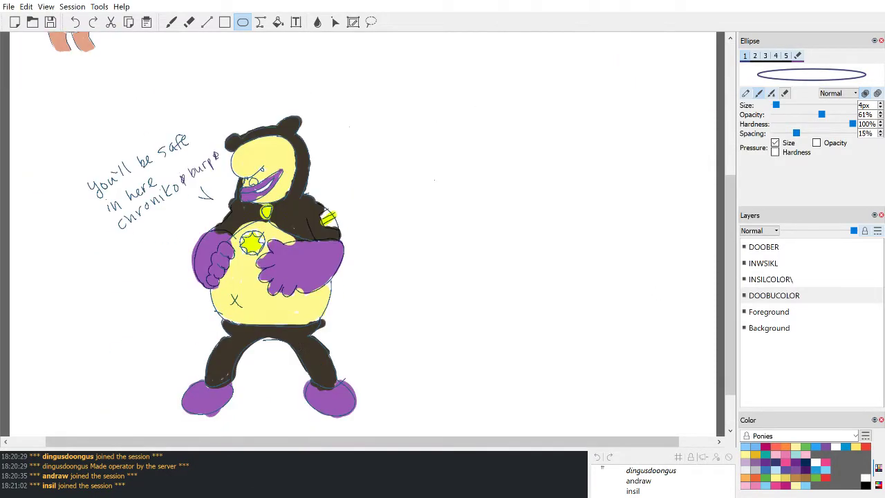
pyautogui.scroll(7, 357, 420)
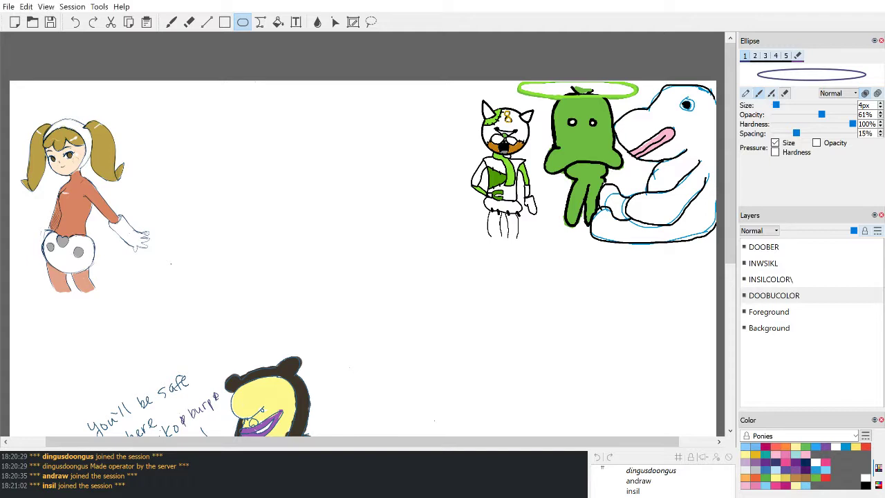
pyautogui.scroll(-1, 363, 235)
pyautogui.moveTo(730, 212)
pyautogui.mouseDown()
pyautogui.moveTo(730, 241)
pyautogui.moveTo(732, 200)
pyautogui.mouseUp()
pyautogui.scroll(-2, 731, 200)
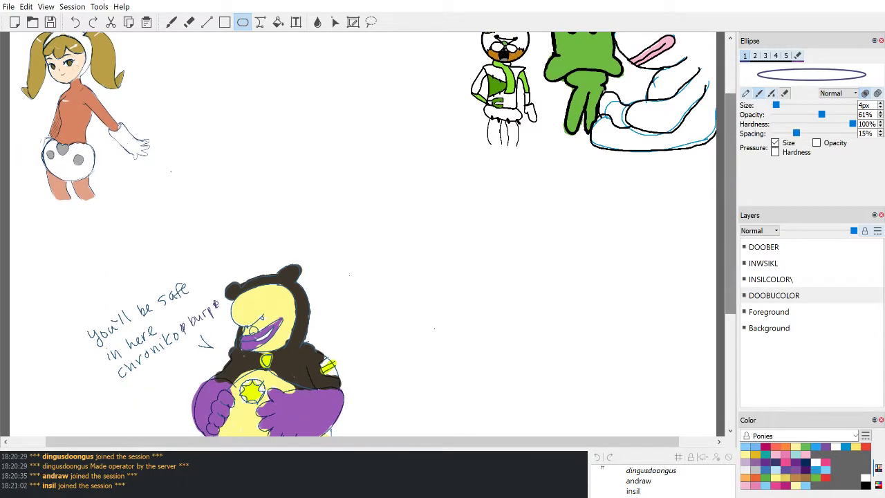
pyautogui.scroll(-3, 579, 260)
pyautogui.scroll(6, 579, 260)
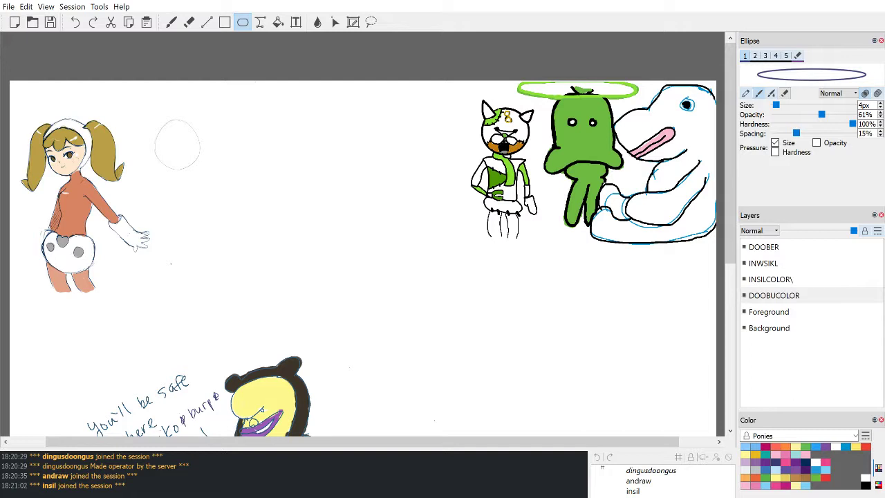
# Step: Make DOOBER the active layer and switch to the freehand brush in black for drawing in the blank area beside the round-bellied character
pyautogui.moveTo(729, 195); pyautogui.dragTo(729, 330)
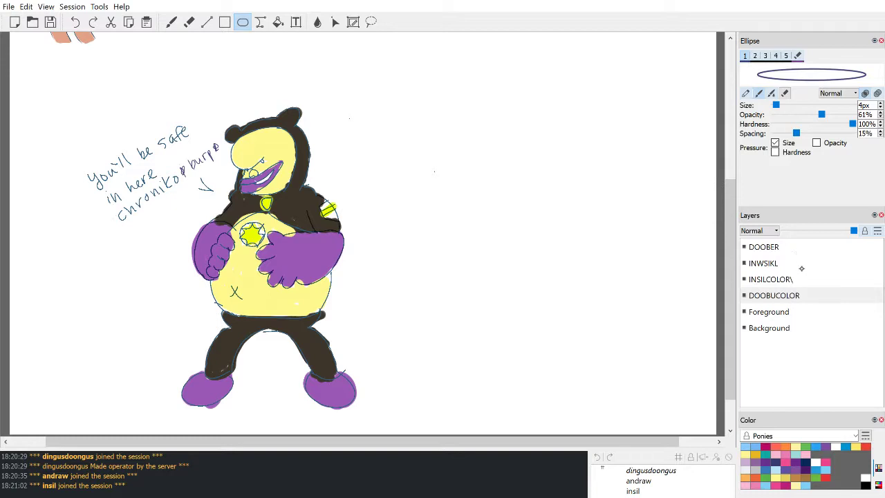
pyautogui.click(788, 248)
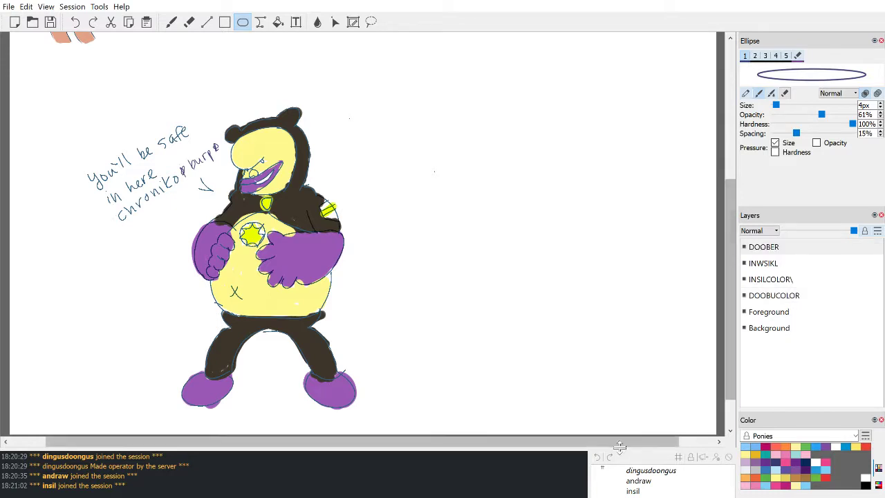
pyautogui.moveTo(616, 441); pyautogui.dragTo(653, 440)
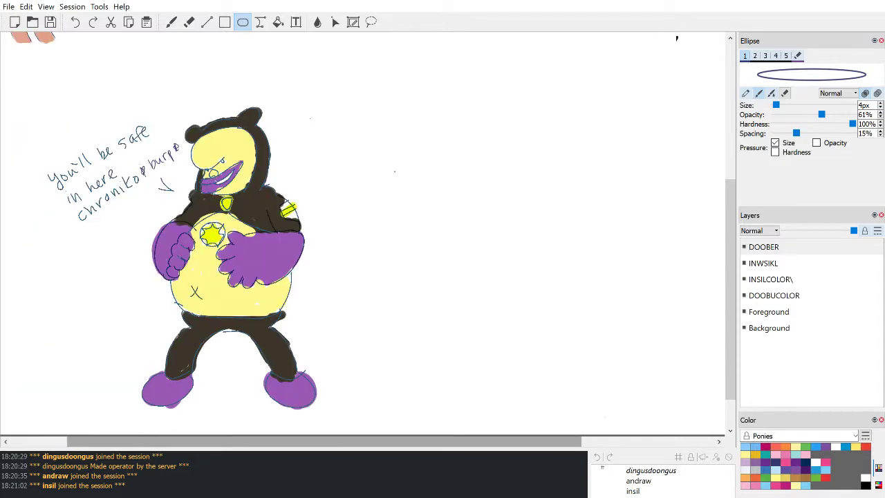
pyautogui.moveTo(325, 441); pyautogui.dragTo(372, 441)
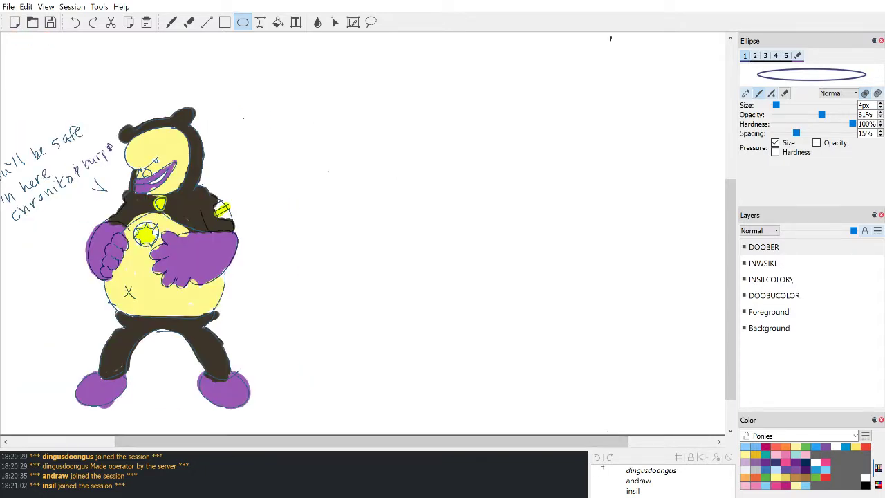
pyautogui.scroll(2, 378, 186)
pyautogui.scroll(3, 307, 166)
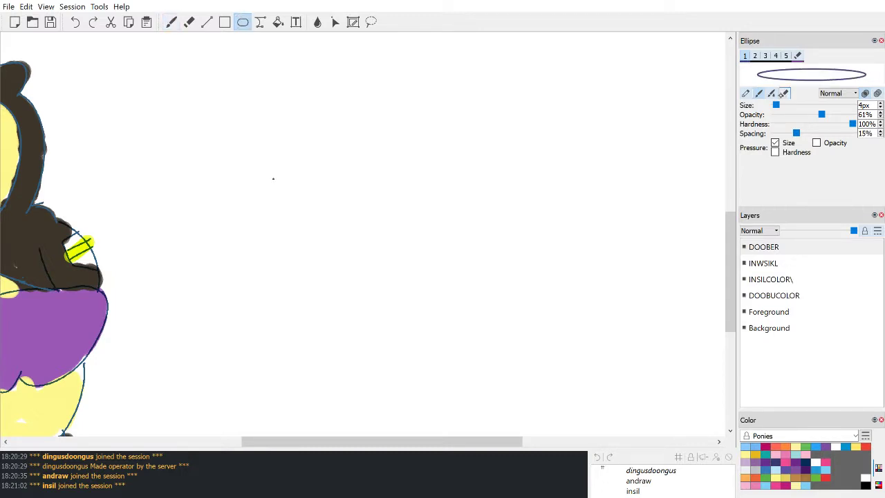
pyautogui.click(171, 21)
pyautogui.click(171, 21)
pyautogui.press('b')
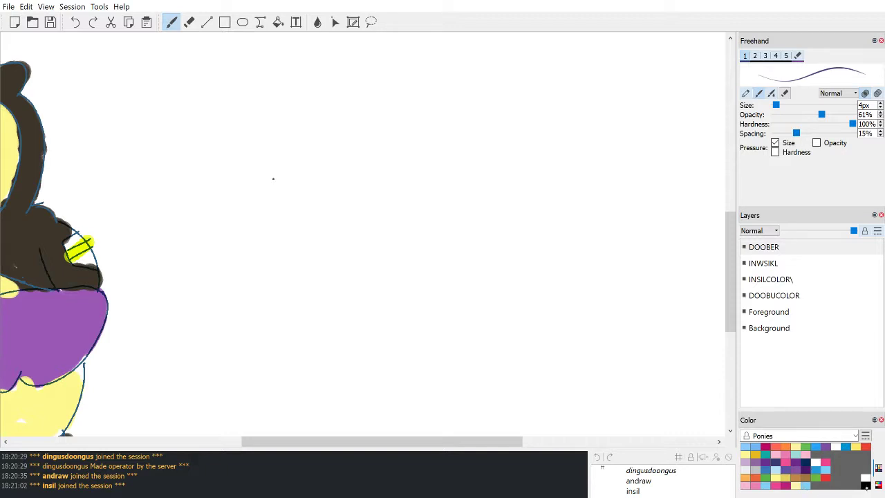
pyautogui.click(865, 485)
pyautogui.scroll(3, 367, 235)
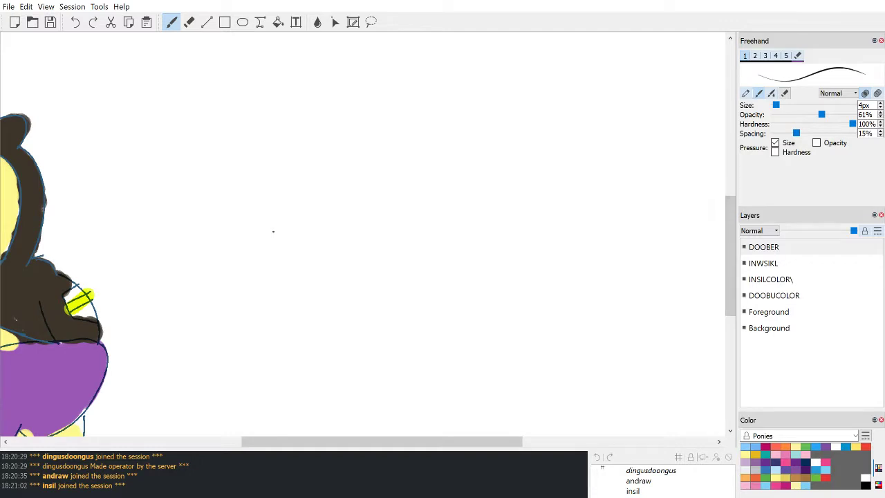
# Step: Draw the jaw and chin outline of a new face in the blank area beside the round-bellied character
pyautogui.moveTo(353, 167); pyautogui.dragTo(398, 201)
pyautogui.hotkey('ctrl', 'z')
pyautogui.moveTo(337, 182)
pyautogui.mouseDown()
pyautogui.moveTo(331, 238)
pyautogui.moveTo(404, 219)
pyautogui.mouseUp()
pyautogui.hotkey('ctrl', 'z')
pyautogui.moveTo(347, 182)
pyautogui.mouseDown()
pyautogui.moveTo(362, 257)
pyautogui.moveTo(434, 226)
pyautogui.mouseUp()
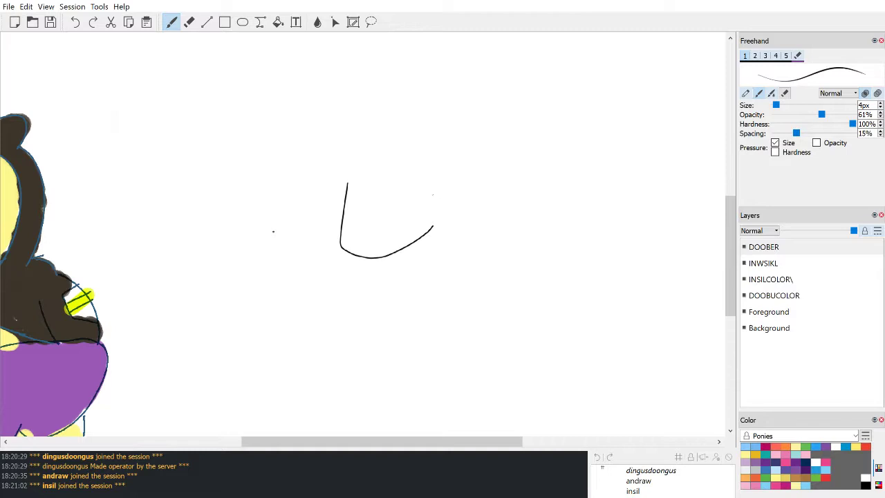
pyautogui.scroll(2, 433, 196)
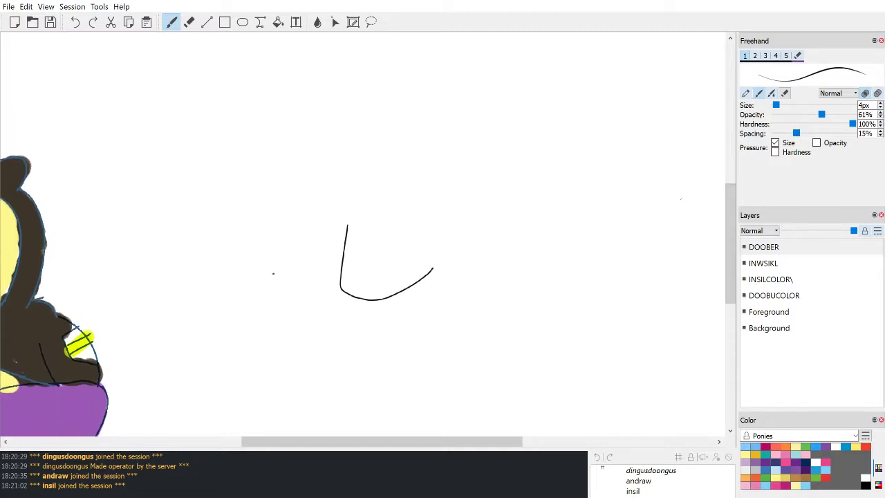
# Step: Draw a short curved nose line with two small nostril marks above the chin
pyautogui.moveTo(357, 187); pyautogui.dragTo(363, 227)
pyautogui.hotkey('ctrl', 'z')
pyautogui.scroll(3, 356, 55)
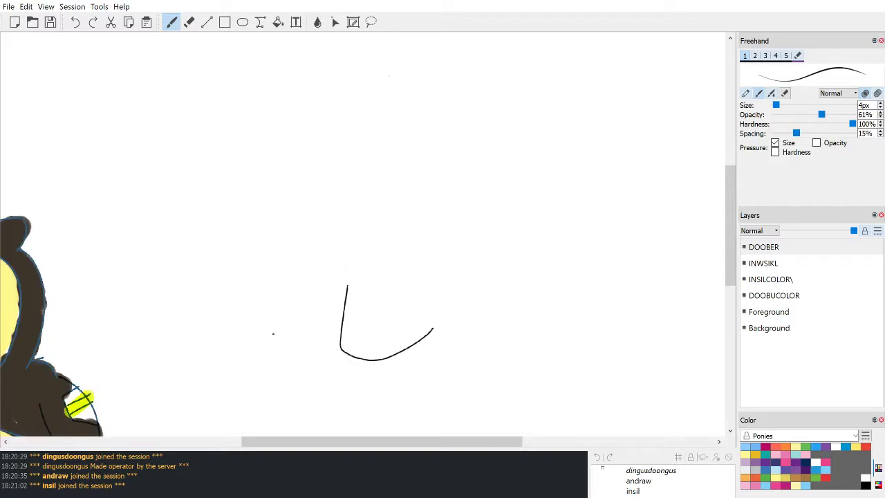
pyautogui.scroll(-3, 389, 75)
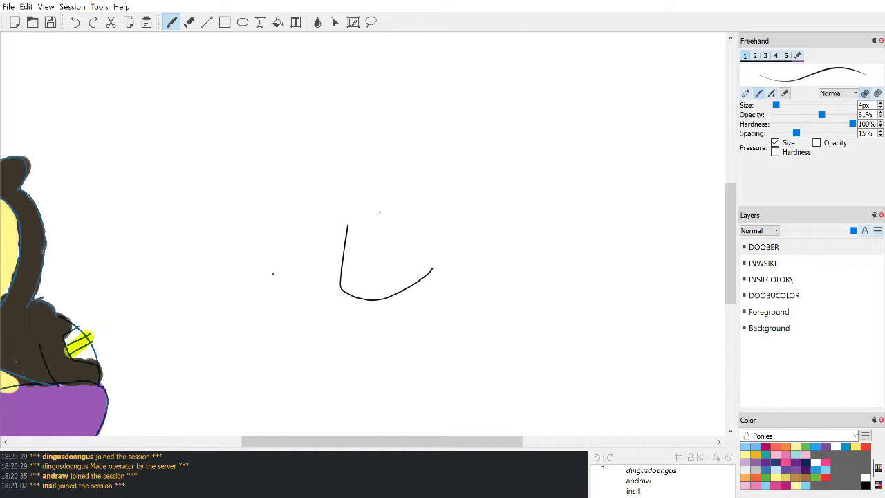
pyautogui.moveTo(389, 180); pyautogui.dragTo(375, 224)
pyautogui.hotkey('ctrl', 'z')
# Step: Draw a wide open grinning mouth inside the jaw, with a short curved lip line beneath it
pyautogui.moveTo(356, 277); pyautogui.dragTo(373, 282)
pyautogui.hotkey('ctrl', 'z')
pyautogui.moveTo(347, 246); pyautogui.dragTo(396, 259)
pyautogui.hotkey('ctrl', 'z')
pyautogui.hotkey('ctrl', 'z')
pyautogui.hotkey('ctrl', 'z')
pyautogui.moveTo(350, 237); pyautogui.dragTo(407, 260)
pyautogui.hotkey('ctrl', 'z')
pyautogui.hotkey('ctrl', 'z')
pyautogui.moveTo(350, 236)
pyautogui.mouseDown()
pyautogui.moveTo(363, 282)
pyautogui.moveTo(404, 251)
pyautogui.moveTo(351, 246)
pyautogui.moveTo(409, 259)
pyautogui.mouseUp()
pyautogui.hotkey('ctrl', 'z')
pyautogui.moveTo(353, 275); pyautogui.dragTo(377, 284)
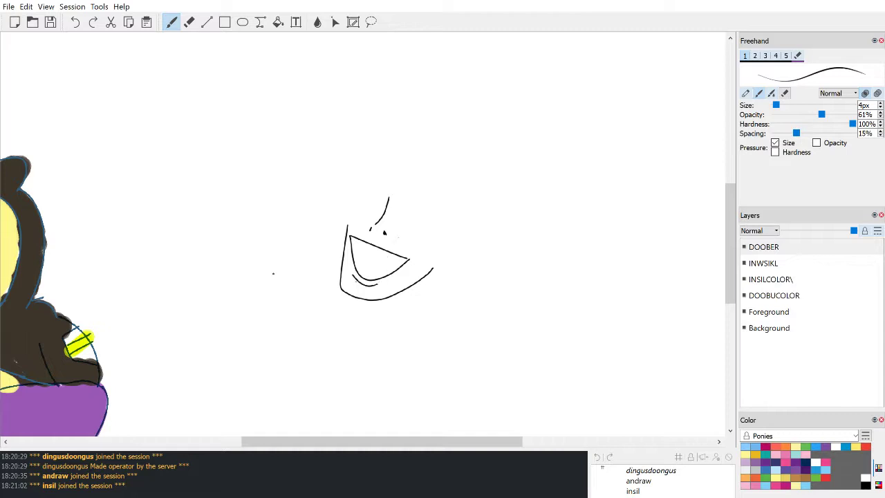
# Step: Fill the open mouth with teeth using one line across it and four short crossing strokes
pyautogui.moveTo(351, 249); pyautogui.dragTo(402, 272)
pyautogui.hotkey('ctrl', 'z')
pyautogui.moveTo(355, 250); pyautogui.dragTo(397, 271)
pyautogui.moveTo(363, 247)
pyautogui.mouseDown()
pyautogui.moveTo(360, 256)
pyautogui.moveTo(380, 273)
pyautogui.mouseUp()
# Step: Draw two small solid black dots as eyes on either side of the nose
pyautogui.moveTo(415, 206)
pyautogui.mouseDown()
pyautogui.moveTo(424, 208)
pyautogui.moveTo(417, 202)
pyautogui.mouseUp()
pyautogui.hotkey('ctrl', 'z')
pyautogui.hotkey('ctrl', 'z')
pyautogui.moveTo(415, 203); pyautogui.dragTo(418, 203)
pyautogui.moveTo(365, 190); pyautogui.dragTo(366, 190)
pyautogui.moveTo(435, 185); pyautogui.dragTo(417, 203)
pyautogui.hotkey('ctrl', 'z')
pyautogui.hotkey('ctrl', 'z')
pyautogui.hotkey('ctrl', 'z')
pyautogui.moveTo(369, 190); pyautogui.dragTo(370, 191)
# Step: Draw both sides of the face from beside the eyes down towards the jaw
pyautogui.moveTo(440, 202); pyautogui.dragTo(424, 249)
pyautogui.moveTo(356, 185); pyautogui.dragTo(353, 225)
pyautogui.hotkey('ctrl', 'z')
pyautogui.hotkey('ctrl', 'z')
pyautogui.moveTo(357, 187); pyautogui.dragTo(350, 225)
pyautogui.hotkey('ctrl', 'z')
pyautogui.moveTo(354, 180); pyautogui.dragTo(350, 224)
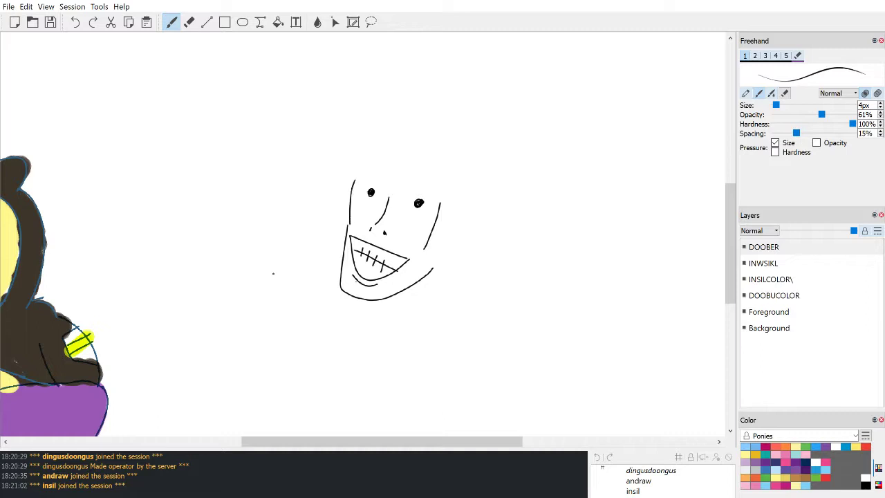
pyautogui.hotkey('ctrl', 'z')
pyautogui.moveTo(356, 182); pyautogui.dragTo(347, 227)
# Step: Add angled upper eyelid lines over both eyes and a jagged sideburn where the right cheek meets the jaw
pyautogui.moveTo(358, 184); pyautogui.dragTo(434, 205)
pyautogui.moveTo(428, 243); pyautogui.dragTo(432, 254)
pyautogui.hotkey('ctrl', 'z')
pyautogui.moveTo(429, 241)
pyautogui.mouseDown()
pyautogui.moveTo(437, 265)
pyautogui.moveTo(453, 233)
pyautogui.moveTo(441, 274)
pyautogui.moveTo(445, 239)
pyautogui.moveTo(458, 228)
pyautogui.moveTo(424, 267)
pyautogui.moveTo(435, 279)
pyautogui.mouseUp()
pyautogui.hotkey('ctrl', 'z')
pyautogui.hotkey('ctrl', 'z')
pyautogui.hotkey('ctrl', 'z')
pyautogui.hotkey('ctrl', 'z')
pyautogui.hotkey('ctrl', 'z')
pyautogui.hotkey('ctrl', 'z')
pyautogui.hotkey('ctrl', 'z')
# Step: Draw thick, slanted, angry eyebrows above both eyes
pyautogui.moveTo(415, 181)
pyautogui.mouseDown()
pyautogui.moveTo(456, 190)
pyautogui.moveTo(417, 176)
pyautogui.mouseUp()
pyautogui.hotkey('ctrl', 'z')
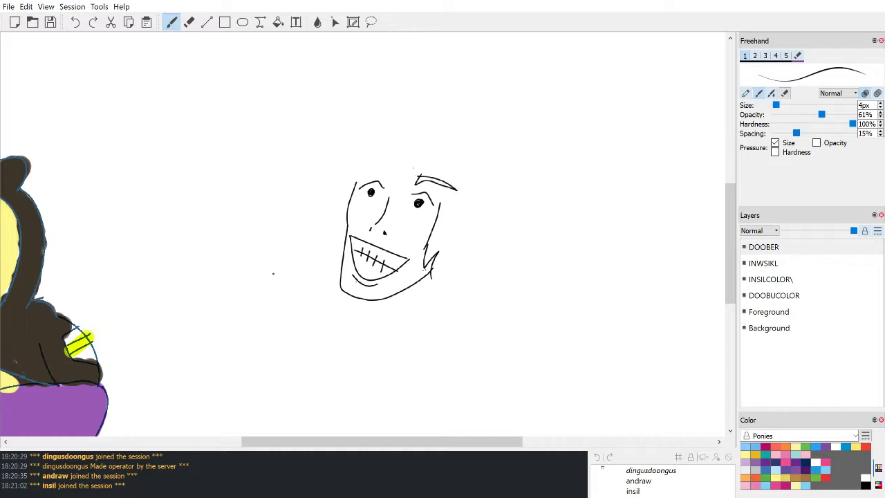
pyautogui.moveTo(365, 157)
pyautogui.mouseDown()
pyautogui.moveTo(386, 171)
pyautogui.moveTo(386, 185)
pyautogui.moveTo(361, 159)
pyautogui.mouseUp()
pyautogui.hotkey('ctrl', 'z')
pyautogui.hotkey('ctrl', 'z')
pyautogui.hotkey('ctrl', 'z')
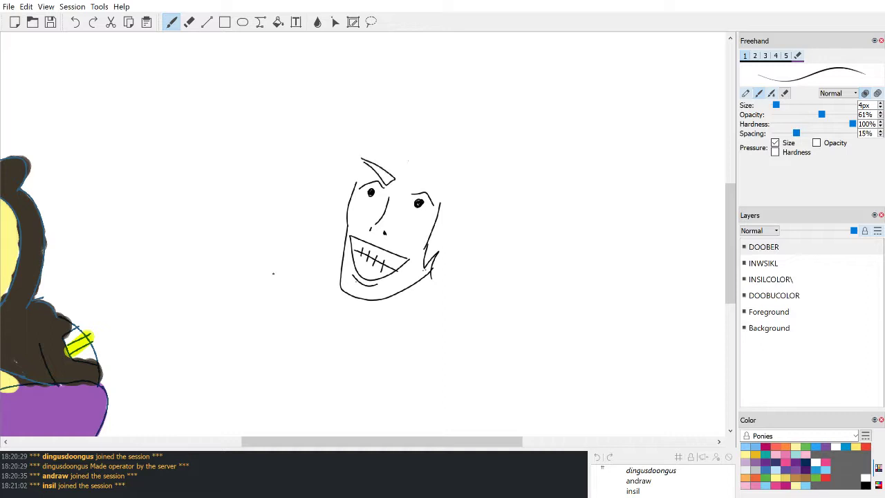
pyautogui.moveTo(412, 190)
pyautogui.mouseDown()
pyautogui.moveTo(409, 181)
pyautogui.moveTo(445, 174)
pyautogui.mouseUp()
pyautogui.moveTo(407, 193); pyautogui.dragTo(451, 173)
# Step: Draw jagged hair spikes along the left side of the face and a rounded ear on the right side
pyautogui.moveTo(344, 175); pyautogui.dragTo(335, 223)
pyautogui.hotkey('ctrl', 'z')
pyautogui.moveTo(352, 179)
pyautogui.mouseDown()
pyautogui.moveTo(333, 208)
pyautogui.moveTo(334, 224)
pyautogui.moveTo(345, 229)
pyautogui.moveTo(338, 250)
pyautogui.mouseUp()
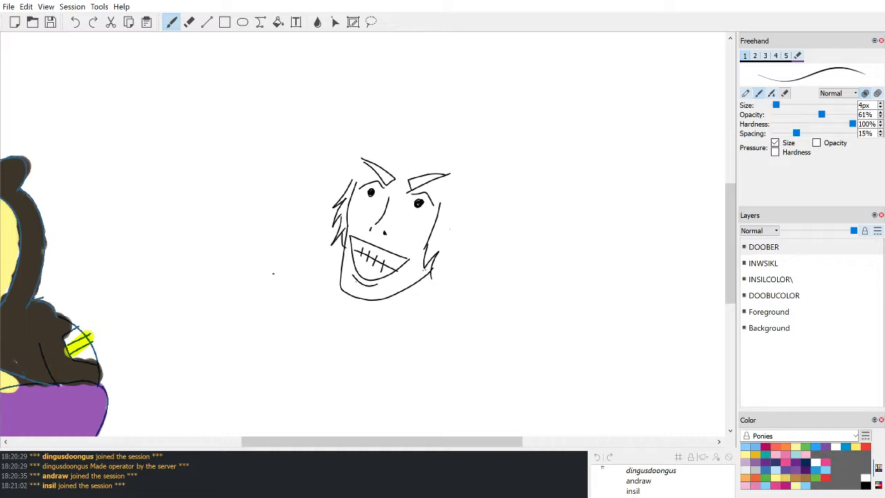
pyautogui.moveTo(449, 228); pyautogui.dragTo(443, 259)
# Step: Erase the eyebrows, the eyelid lines and the upper tip of the left face line
pyautogui.moveTo(730, 244); pyautogui.dragTo(726, 219)
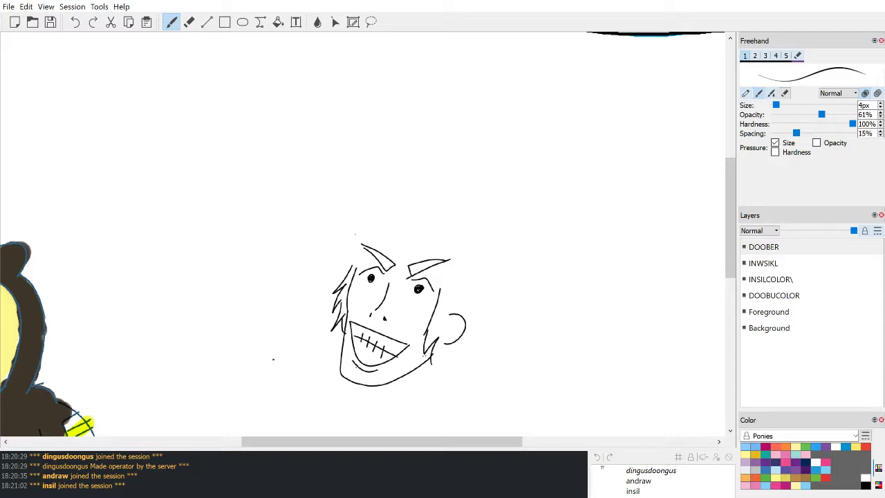
pyautogui.press('e')
pyautogui.moveTo(363, 245)
pyautogui.mouseDown()
pyautogui.moveTo(391, 268)
pyautogui.moveTo(367, 249)
pyautogui.moveTo(386, 265)
pyautogui.moveTo(361, 268)
pyautogui.moveTo(405, 259)
pyautogui.moveTo(423, 278)
pyautogui.moveTo(427, 251)
pyautogui.moveTo(439, 261)
pyautogui.mouseUp()
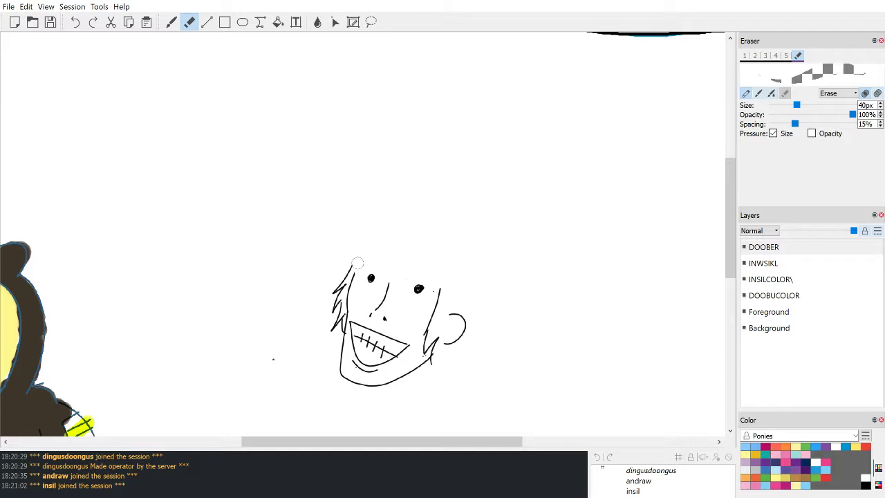
pyautogui.press('b')
pyautogui.press('e')
pyautogui.moveTo(357, 264)
pyautogui.mouseDown()
pyautogui.moveTo(378, 230)
pyautogui.moveTo(353, 276)
pyautogui.mouseUp()
# Step: Extend both sides of the face upward with the freehand brush and join them with a hairline across the forehead
pyautogui.click(171, 21)
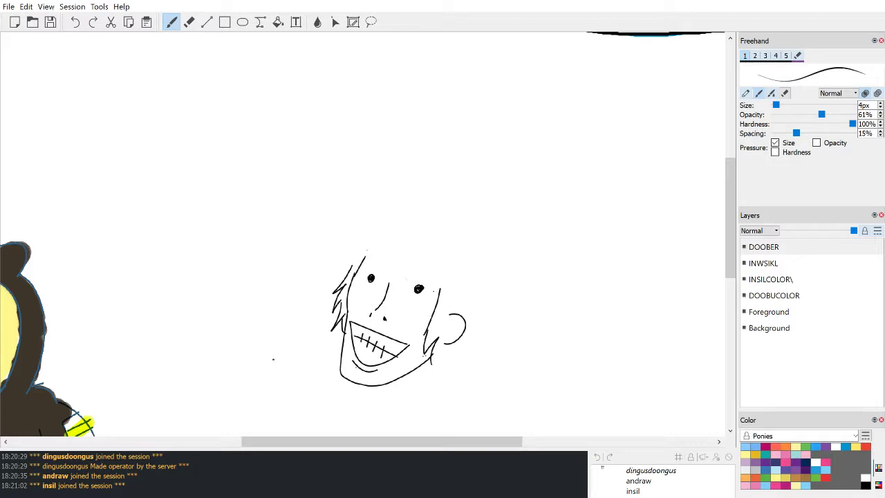
pyautogui.moveTo(366, 252); pyautogui.dragTo(419, 257)
pyautogui.hotkey('ctrl', 'z')
pyautogui.hotkey('ctrl', 'z')
pyautogui.moveTo(439, 296)
pyautogui.mouseDown()
pyautogui.moveTo(451, 275)
pyautogui.moveTo(442, 288)
pyautogui.mouseUp()
pyautogui.moveTo(376, 254)
pyautogui.mouseDown()
pyautogui.moveTo(397, 246)
pyautogui.moveTo(387, 252)
pyautogui.moveTo(443, 263)
pyautogui.moveTo(417, 255)
pyautogui.moveTo(426, 253)
pyautogui.mouseUp()
pyautogui.hotkey('ctrl', 'z')
# Step: Draw an outer hair strand from above the forehead down to the spikes on the left side of the face
pyautogui.moveTo(357, 248); pyautogui.dragTo(327, 277)
pyautogui.moveTo(364, 232); pyautogui.dragTo(325, 280)
pyautogui.hotkey('ctrl', 'z')
pyautogui.hotkey('ctrl', 'z')
pyautogui.hotkey('ctrl', 'z')
pyautogui.moveTo(358, 244)
pyautogui.mouseDown()
pyautogui.moveTo(334, 280)
pyautogui.moveTo(373, 252)
pyautogui.moveTo(330, 288)
pyautogui.mouseUp()
pyautogui.hotkey('ctrl', 'z')
pyautogui.hotkey('ctrl', 'z')
pyautogui.hotkey('ctrl', 'z')
pyautogui.hotkey('ctrl', 'z')
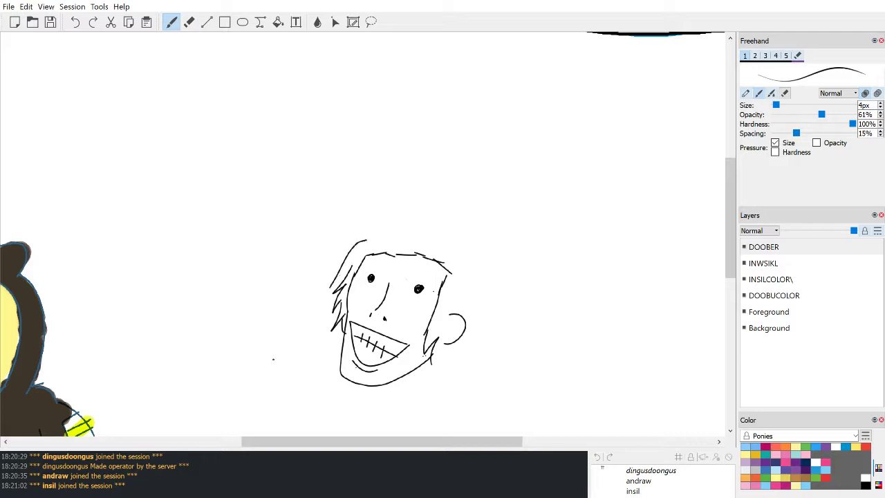
pyautogui.moveTo(367, 239); pyautogui.dragTo(356, 249)
pyautogui.hotkey('ctrl', 'z')
pyautogui.hotkey('ctrl', 'z')
pyautogui.moveTo(332, 287); pyautogui.dragTo(345, 278)
pyautogui.moveTo(452, 316); pyautogui.dragTo(433, 368)
pyautogui.hotkey('ctrl', 'z')
pyautogui.moveTo(451, 324)
pyautogui.mouseDown()
pyautogui.moveTo(430, 380)
pyautogui.moveTo(443, 314)
pyautogui.mouseUp()
pyautogui.hotkey('ctrl', 'z')
pyautogui.hotkey('ctrl', 'z')
pyautogui.hotkey('ctrl', 'z')
pyautogui.hotkey('ctrl', 'z')
# Step: Erase the old sideburn by the right cheek and redraw it as a pointed lock with the freehand brush
pyautogui.moveTo(442, 348)
pyautogui.mouseDown()
pyautogui.moveTo(453, 357)
pyautogui.moveTo(427, 338)
pyautogui.moveTo(428, 353)
pyautogui.mouseUp()
pyautogui.click(189, 22)
pyautogui.click(171, 21)
pyautogui.moveTo(437, 309); pyautogui.dragTo(421, 334)
pyautogui.moveTo(448, 311)
pyautogui.mouseDown()
pyautogui.moveTo(416, 338)
pyautogui.moveTo(419, 385)
pyautogui.mouseUp()
pyautogui.hotkey('ctrl', 'z')
pyautogui.hotkey('ctrl', 'z')
pyautogui.hotkey('ctrl', 'z')
pyautogui.moveTo(444, 347); pyautogui.dragTo(432, 360)
pyautogui.hotkey('ctrl', 'z')
pyautogui.hotkey('ctrl', 'z')
pyautogui.moveTo(432, 326); pyautogui.dragTo(423, 384)
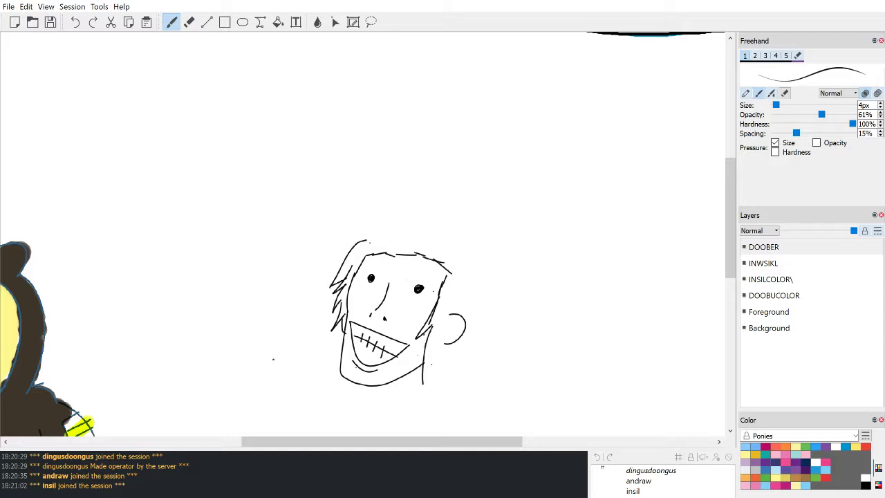
# Step: Rework the sideburn's lower strokes into further jagged spikes beside the jaw
pyautogui.hotkey('ctrl', 'z')
pyautogui.moveTo(429, 324); pyautogui.dragTo(433, 366)
pyautogui.hotkey('ctrl', 'z')
pyautogui.moveTo(431, 323); pyautogui.dragTo(429, 372)
pyautogui.hotkey('ctrl', 'z')
pyautogui.hotkey('ctrl', 'z')
pyautogui.moveTo(431, 327)
pyautogui.mouseDown()
pyautogui.moveTo(424, 357)
pyautogui.moveTo(429, 347)
pyautogui.moveTo(420, 349)
pyautogui.moveTo(427, 379)
pyautogui.mouseUp()
pyautogui.hotkey('ctrl', 'z')
pyautogui.hotkey('ctrl', 'z')
pyautogui.hotkey('ctrl', 'z')
pyautogui.hotkey('ctrl', 'z')
pyautogui.hotkey('ctrl', 'z')
pyautogui.moveTo(429, 342); pyautogui.dragTo(445, 325)
pyautogui.hotkey('ctrl', 'z')
# Step: Draw a hair line from the right end of the hairline down to the ear and finish the sideburn's lowest spike
pyautogui.moveTo(456, 283); pyautogui.dragTo(438, 351)
pyautogui.moveTo(437, 333); pyautogui.dragTo(429, 375)
pyautogui.hotkey('ctrl', 'z')
pyautogui.hotkey('ctrl', 'z')
pyautogui.hotkey('ctrl', 'z')
pyautogui.hotkey('ctrl', 'z')
pyautogui.hotkey('ctrl', 'z')
pyautogui.moveTo(456, 331)
pyautogui.mouseDown()
pyautogui.moveTo(431, 362)
pyautogui.moveTo(439, 330)
pyautogui.mouseUp()
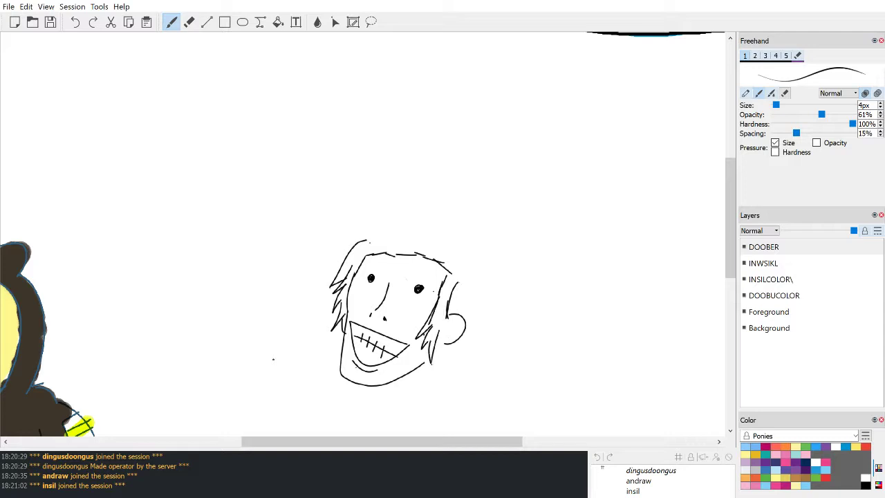
# Step: Erase the hair line above the ear and redraw it as a longer strand ending in spikes over the ear
pyautogui.click(189, 21)
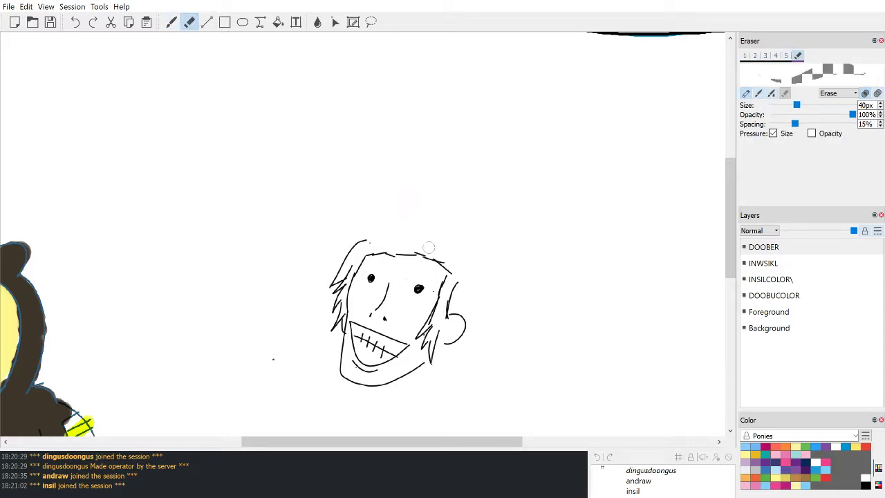
pyautogui.moveTo(455, 273); pyautogui.dragTo(449, 315)
pyautogui.press('b')
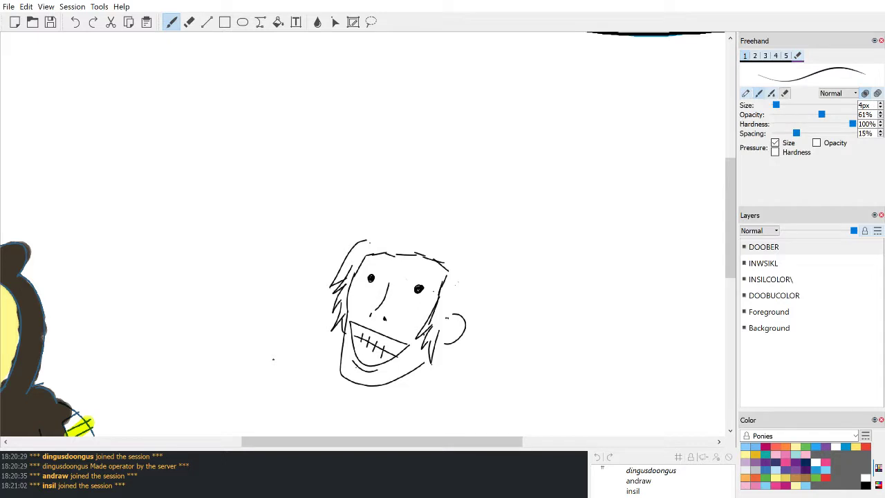
pyautogui.moveTo(458, 280)
pyautogui.mouseDown()
pyautogui.moveTo(448, 309)
pyautogui.moveTo(460, 320)
pyautogui.moveTo(441, 334)
pyautogui.moveTo(442, 322)
pyautogui.moveTo(443, 348)
pyautogui.mouseUp()
pyautogui.hotkey('ctrl', 'z')
pyautogui.hotkey('ctrl', 'z')
pyautogui.hotkey('ctrl', 'z')
pyautogui.moveTo(442, 322); pyautogui.dragTo(441, 340)
# Step: Add a sharp hair spike sticking out to the left at the top of the outer hair strand
pyautogui.moveTo(350, 214)
pyautogui.mouseDown()
pyautogui.moveTo(356, 245)
pyautogui.moveTo(327, 259)
pyautogui.moveTo(363, 235)
pyautogui.moveTo(330, 250)
pyautogui.mouseUp()
pyautogui.hotkey('ctrl', 'z')
pyautogui.hotkey('ctrl', 'z')
pyautogui.hotkey('ctrl', 'z')
pyautogui.hotkey('ctrl', 'z')
pyautogui.hotkey('ctrl', 'z')
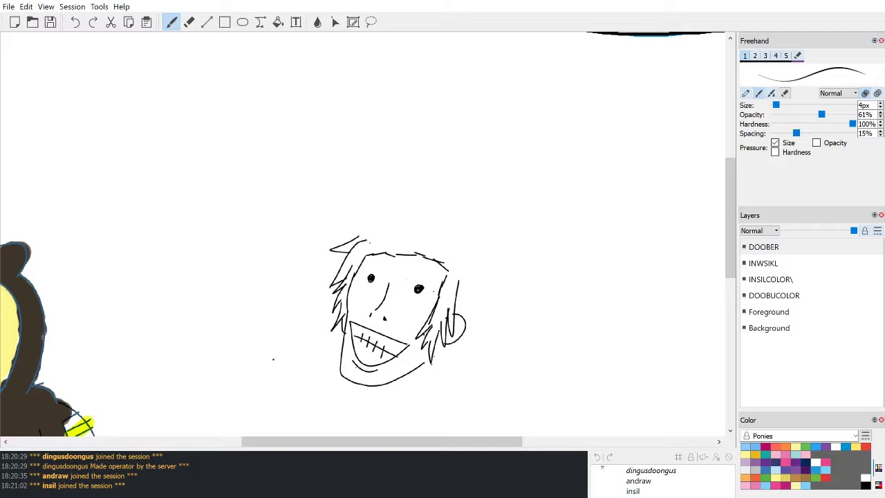
# Step: Draw a small curved hair spike above the forehead and a tall pointed spike rising beside it
pyautogui.moveTo(358, 236); pyautogui.dragTo(342, 187)
pyautogui.hotkey('ctrl', 'z')
pyautogui.moveTo(358, 236); pyautogui.dragTo(350, 192)
pyautogui.hotkey('ctrl', 'z')
pyautogui.moveTo(350, 193); pyautogui.dragTo(365, 218)
pyautogui.moveTo(362, 213); pyautogui.dragTo(362, 158)
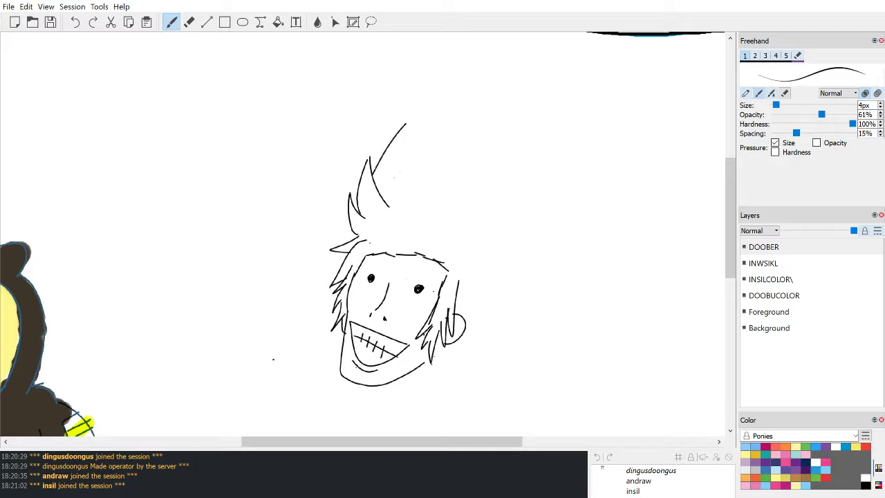
pyautogui.hotkey('ctrl', 'z')
pyautogui.moveTo(365, 171)
pyautogui.mouseDown()
pyautogui.moveTo(379, 138)
pyautogui.moveTo(407, 212)
pyautogui.moveTo(411, 181)
pyautogui.mouseUp()
pyautogui.hotkey('ctrl', 'z')
pyautogui.hotkey('ctrl', 'z')
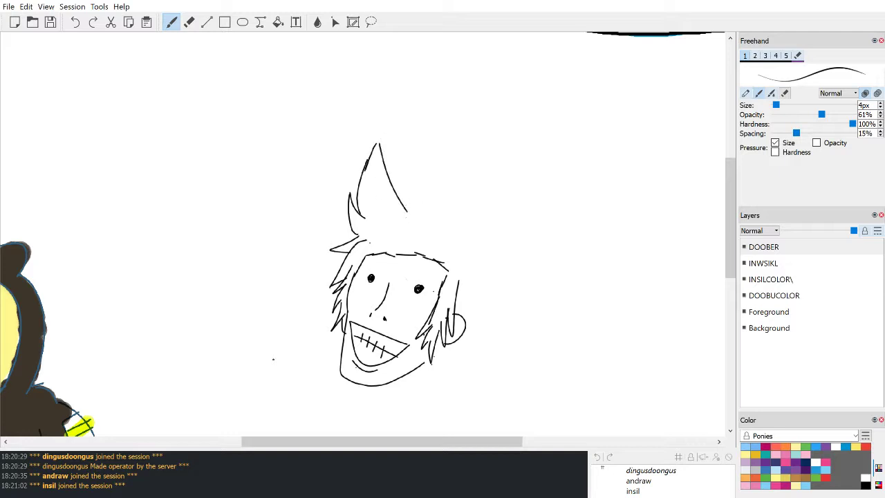
pyautogui.moveTo(407, 222)
pyautogui.mouseDown()
pyautogui.moveTo(405, 166)
pyautogui.moveTo(421, 161)
pyautogui.moveTo(437, 234)
pyautogui.moveTo(405, 176)
pyautogui.moveTo(429, 216)
pyautogui.mouseUp()
pyautogui.hotkey('ctrl', 'z')
pyautogui.hotkey('ctrl', 'z')
pyautogui.hotkey('ctrl', 'z')
pyautogui.hotkey('ctrl', 'z')
pyautogui.hotkey('ctrl', 'z')
pyautogui.moveTo(410, 228)
pyautogui.mouseDown()
pyautogui.moveTo(414, 162)
pyautogui.moveTo(418, 195)
pyautogui.moveTo(407, 163)
pyautogui.moveTo(434, 213)
pyautogui.mouseUp()
pyautogui.hotkey('ctrl', 'z')
pyautogui.hotkey('ctrl', 'z')
pyautogui.moveTo(407, 158); pyautogui.dragTo(436, 216)
pyautogui.hotkey('ctrl', 'z')
pyautogui.moveTo(430, 177)
pyautogui.mouseDown()
pyautogui.moveTo(436, 218)
pyautogui.moveTo(455, 228)
pyautogui.moveTo(456, 240)
pyautogui.mouseUp()
pyautogui.hotkey('ctrl', 'z')
pyautogui.hotkey('ctrl', 'z')
pyautogui.hotkey('ctrl', 'z')
pyautogui.hotkey('ctrl', 'z')
# Step: Draw a second large hair spike to the right of the tallest one, ending in a small upright spike
pyautogui.moveTo(398, 164); pyautogui.dragTo(415, 226)
pyautogui.moveTo(398, 163); pyautogui.dragTo(426, 205)
pyautogui.hotkey('ctrl', 'z')
pyautogui.moveTo(399, 164); pyautogui.dragTo(445, 226)
pyautogui.hotkey('ctrl', 'z')
pyautogui.moveTo(400, 162); pyautogui.dragTo(451, 217)
pyautogui.moveTo(432, 176)
pyautogui.mouseDown()
pyautogui.moveTo(434, 199)
pyautogui.moveTo(460, 215)
pyautogui.mouseUp()
pyautogui.hotkey('ctrl', 'z')
pyautogui.hotkey('ctrl', 'z')
pyautogui.hotkey('ctrl', 'z')
pyautogui.moveTo(400, 176)
pyautogui.mouseDown()
pyautogui.moveTo(408, 149)
pyautogui.moveTo(441, 213)
pyautogui.mouseUp()
pyautogui.hotkey('ctrl', 'z')
pyautogui.moveTo(428, 193); pyautogui.dragTo(439, 208)
pyautogui.hotkey('ctrl', 'z')
pyautogui.moveTo(431, 179)
pyautogui.mouseDown()
pyautogui.moveTo(441, 211)
pyautogui.moveTo(459, 228)
pyautogui.mouseUp()
pyautogui.hotkey('ctrl', 'z')
pyautogui.hotkey('ctrl', 'z')
pyautogui.moveTo(438, 195); pyautogui.dragTo(454, 229)
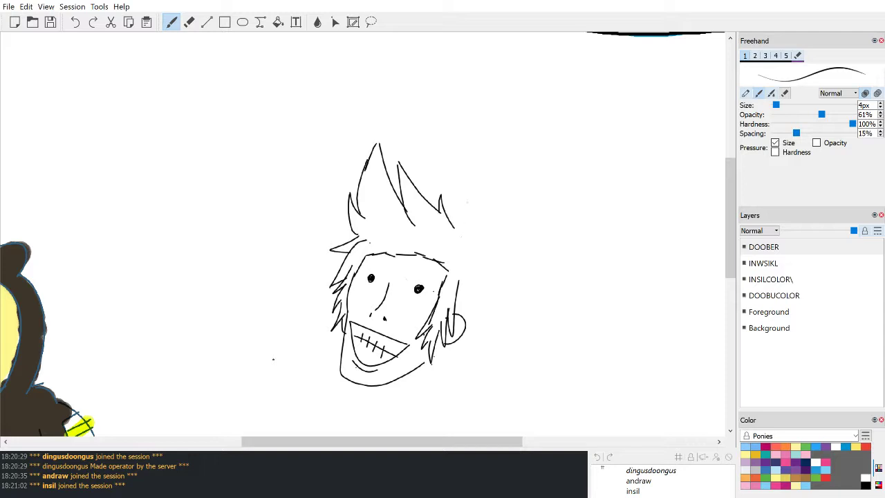
# Step: Add another small hair spike further down the crown, towards the back of the head
pyautogui.moveTo(452, 214); pyautogui.dragTo(476, 244)
pyautogui.hotkey('ctrl', 'z')
pyautogui.moveTo(452, 199); pyautogui.dragTo(468, 245)
pyautogui.hotkey('ctrl', 'z')
pyautogui.hotkey('ctrl', 'z')
pyautogui.moveTo(462, 213)
pyautogui.mouseDown()
pyautogui.moveTo(464, 236)
pyautogui.moveTo(477, 215)
pyautogui.moveTo(464, 220)
pyautogui.moveTo(474, 266)
pyautogui.mouseUp()
pyautogui.hotkey('ctrl', 'z')
pyautogui.hotkey('ctrl', 'z')
pyautogui.hotkey('ctrl', 'z')
pyautogui.hotkey('ctrl', 'z')
pyautogui.hotkey('ctrl', 'z')
pyautogui.hotkey('ctrl', 'z')
# Step: Draw the back of the hair curving down behind the ear and finish it with jagged spikes
pyautogui.moveTo(468, 236)
pyautogui.mouseDown()
pyautogui.moveTo(470, 276)
pyautogui.moveTo(478, 277)
pyautogui.moveTo(463, 298)
pyautogui.mouseUp()
pyautogui.hotkey('ctrl', 'z')
pyautogui.moveTo(483, 266); pyautogui.dragTo(491, 275)
pyautogui.hotkey('ctrl', 'z')
pyautogui.hotkey('ctrl', 'z')
pyautogui.hotkey('ctrl', 'z')
pyautogui.hotkey('ctrl', 'z')
pyautogui.moveTo(469, 234); pyautogui.dragTo(489, 284)
pyautogui.hotkey('ctrl', 'z')
pyautogui.moveTo(469, 234); pyautogui.dragTo(493, 305)
pyautogui.hotkey('ctrl', 'z')
pyautogui.moveTo(465, 233)
pyautogui.mouseDown()
pyautogui.moveTo(490, 312)
pyautogui.moveTo(480, 337)
pyautogui.mouseUp()
pyautogui.moveTo(473, 307); pyautogui.dragTo(477, 342)
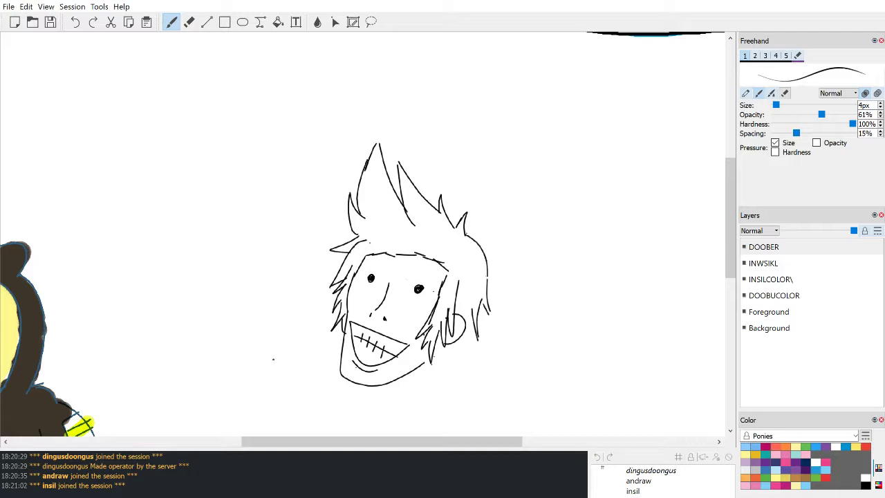
pyautogui.moveTo(473, 305); pyautogui.dragTo(466, 342)
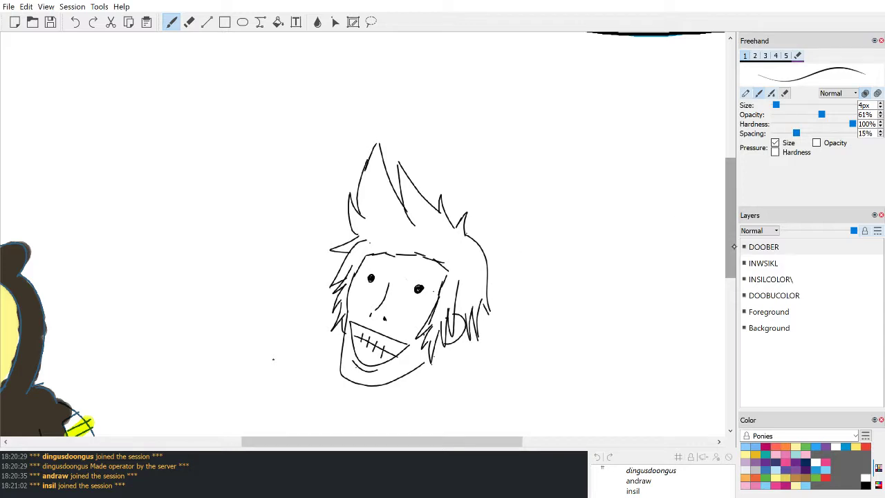
# Step: Erase both eyes and redraw them slightly lower on the face as dark round dots
pyautogui.scroll(-3, 366, 235)
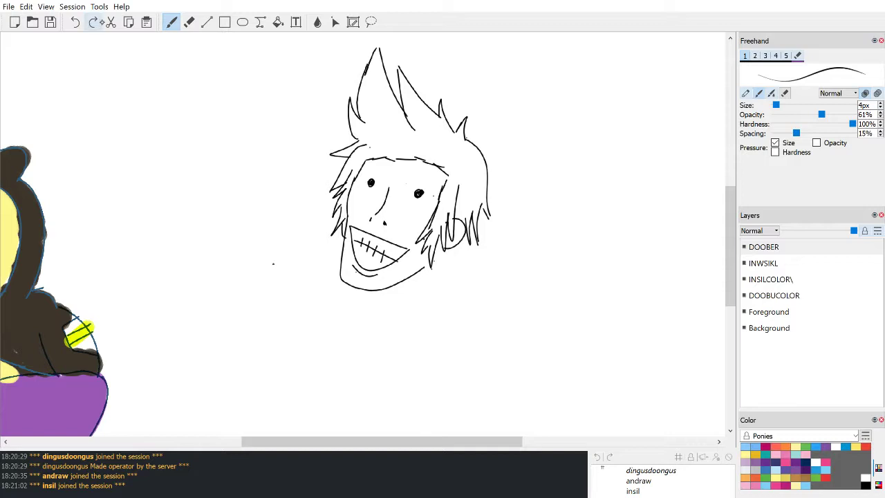
pyautogui.click(188, 21)
pyautogui.click(372, 183)
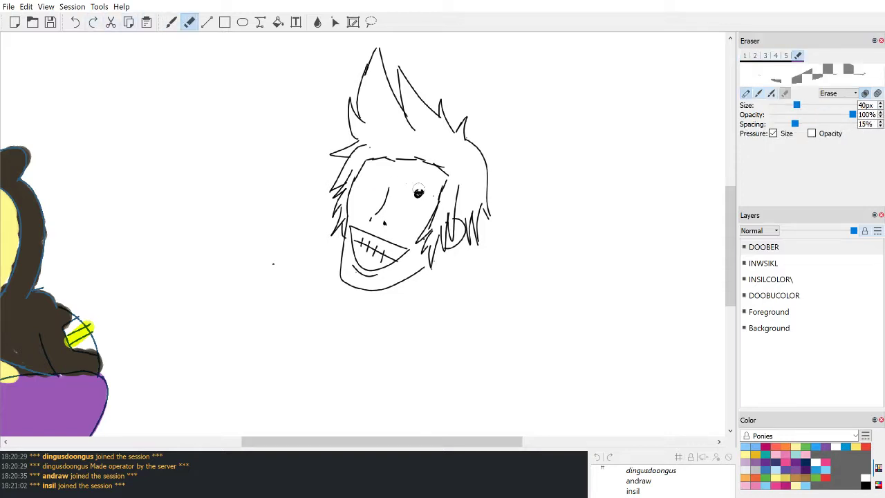
pyautogui.click(418, 193)
pyautogui.click(171, 21)
pyautogui.moveTo(368, 185)
pyautogui.mouseDown()
pyautogui.moveTo(363, 195)
pyautogui.moveTo(414, 208)
pyautogui.mouseUp()
pyautogui.hotkey('ctrl', 'z')
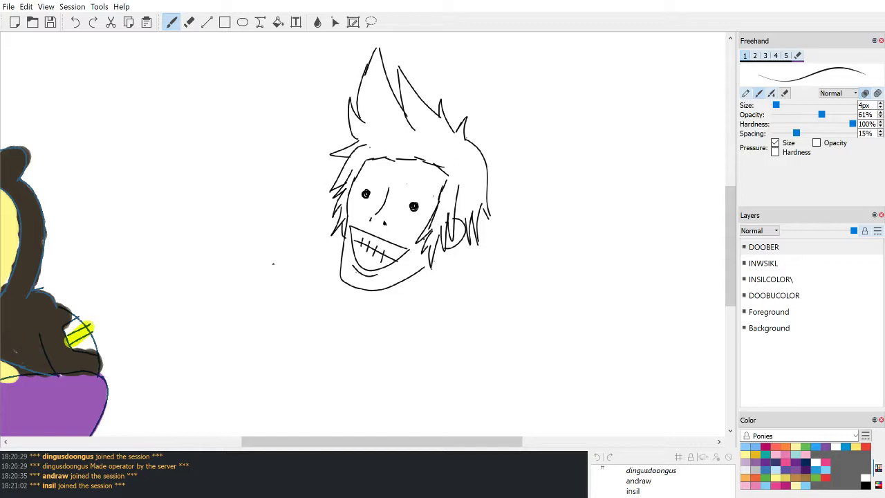
# Step: Sketch an upper eyelid line over the left eye, undoing the unwanted lid strokes
pyautogui.moveTo(356, 190)
pyautogui.mouseDown()
pyautogui.moveTo(380, 192)
pyautogui.moveTo(367, 198)
pyautogui.moveTo(379, 194)
pyautogui.moveTo(369, 184)
pyautogui.moveTo(427, 203)
pyautogui.mouseUp()
pyautogui.hotkey('ctrl', 'z')
pyautogui.hotkey('ctrl', 'z')
pyautogui.hotkey('ctrl', 'z')
pyautogui.hotkey('ctrl', 'z')
pyautogui.hotkey('ctrl', 'z')
pyautogui.moveTo(356, 187); pyautogui.dragTo(424, 206)
pyautogui.hotkey('ctrl', 'z')
pyautogui.hotkey('ctrl', 'z')
pyautogui.hotkey('ctrl', 'z')
# Step: Sharpen the tip of the tallest hair spike and add a curved strand line inside it
pyautogui.moveTo(372, 55); pyautogui.dragTo(379, 45)
pyautogui.moveTo(380, 45); pyautogui.dragTo(377, 88)
pyautogui.hotkey('ctrl', 'z')
pyautogui.moveTo(380, 44); pyautogui.dragTo(380, 103)
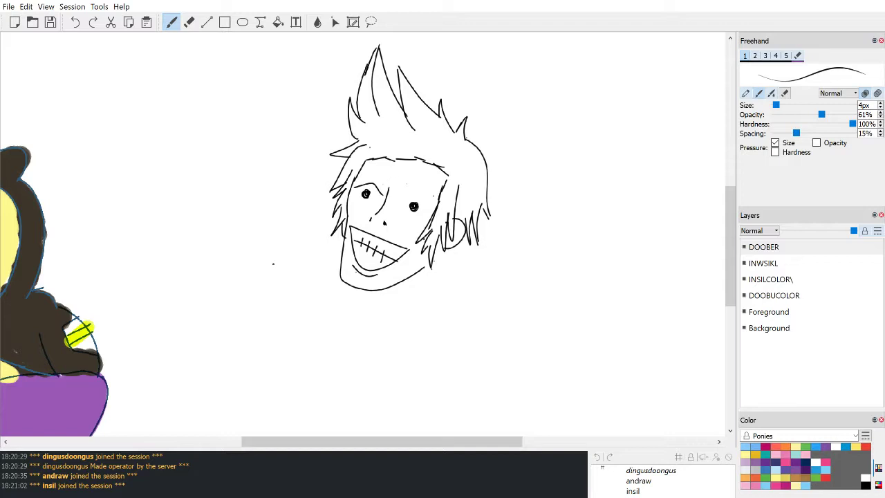
# Step: Draw the right eye's upper lid and two thick, inward-slanting eyebrows
pyautogui.hotkey('ctrl', 'z')
pyautogui.moveTo(356, 190); pyautogui.dragTo(428, 208)
pyautogui.moveTo(371, 291); pyautogui.dragTo(356, 313)
pyautogui.moveTo(443, 247); pyautogui.dragTo(451, 318)
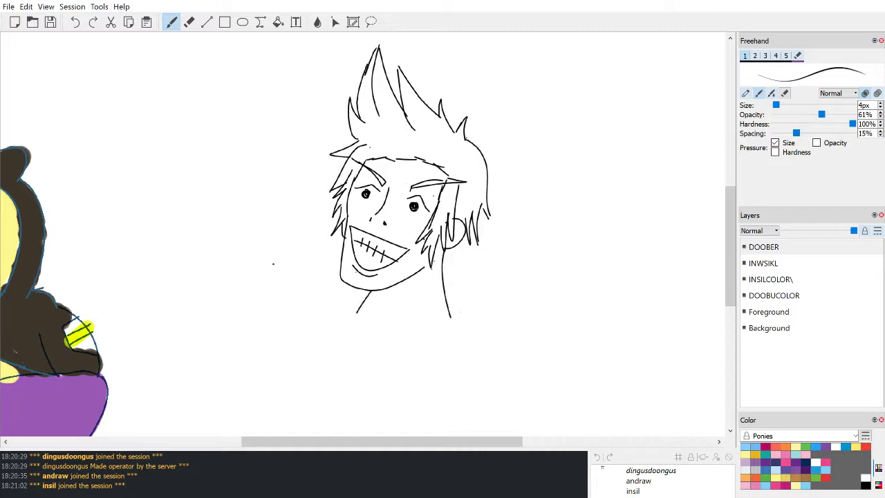
pyautogui.moveTo(732, 243)
pyautogui.mouseDown()
pyautogui.moveTo(728, 299)
pyautogui.moveTo(726, 266)
pyautogui.mouseUp()
pyautogui.hotkey('ctrl', 'z')
pyautogui.hotkey('ctrl', 'z')
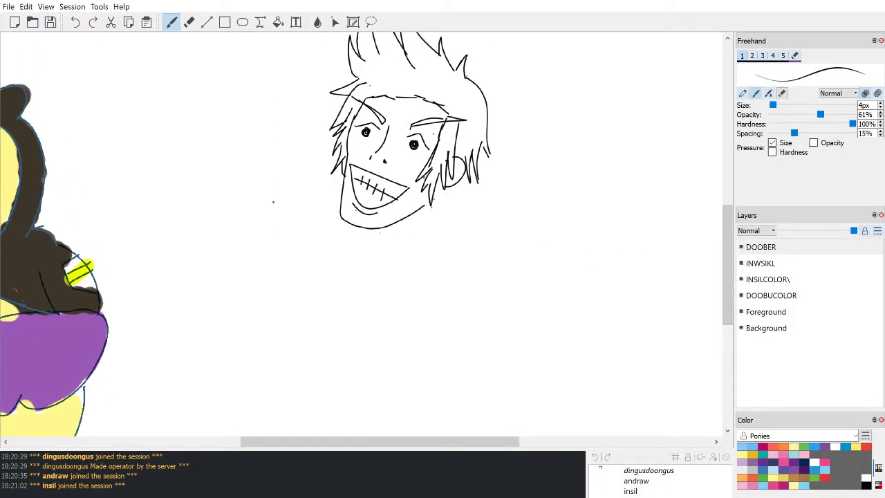
# Step: Draw the neck with a short line under the chin and a longer one down from the ear
pyautogui.moveTo(375, 229); pyautogui.dragTo(365, 247)
pyautogui.moveTo(443, 192); pyautogui.dragTo(451, 247)
pyautogui.hotkey('ctrl', 'z')
pyautogui.moveTo(442, 192); pyautogui.dragTo(448, 259)
pyautogui.hotkey('ctrl', 'z')
# Step: Try to close the bottom of the neck with a wide rounded outline joining both neck lines
pyautogui.moveTo(368, 238)
pyautogui.mouseDown()
pyautogui.moveTo(441, 276)
pyautogui.moveTo(458, 256)
pyautogui.moveTo(354, 249)
pyautogui.moveTo(438, 274)
pyautogui.moveTo(456, 249)
pyautogui.mouseUp()
pyautogui.hotkey('ctrl', 'z')
pyautogui.hotkey('ctrl', 'z')
pyautogui.moveTo(372, 239)
pyautogui.mouseDown()
pyautogui.moveTo(374, 290)
pyautogui.moveTo(462, 249)
pyautogui.mouseUp()
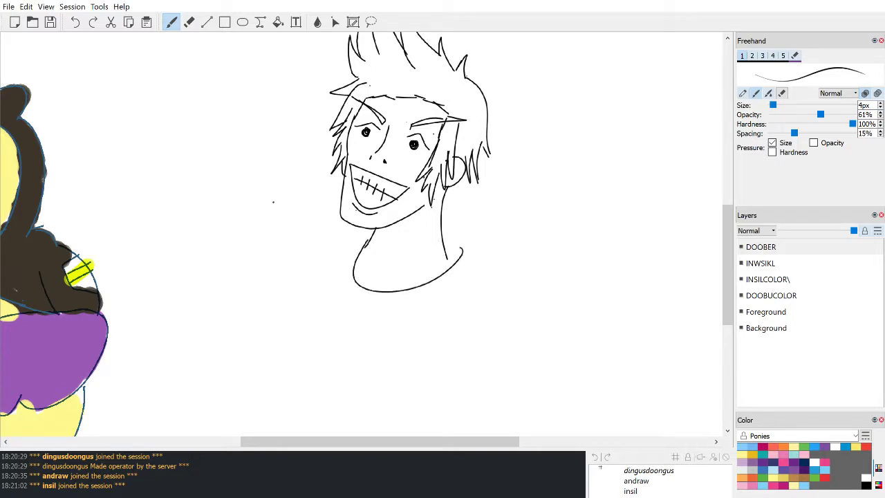
pyautogui.hotkey('ctrl', 'z')
pyautogui.moveTo(365, 240); pyautogui.dragTo(457, 251)
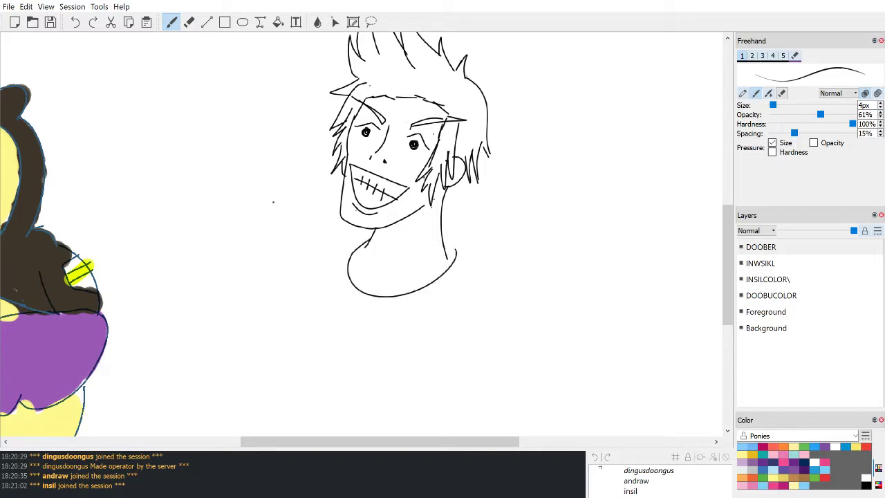
pyautogui.scroll(4, 367, 235)
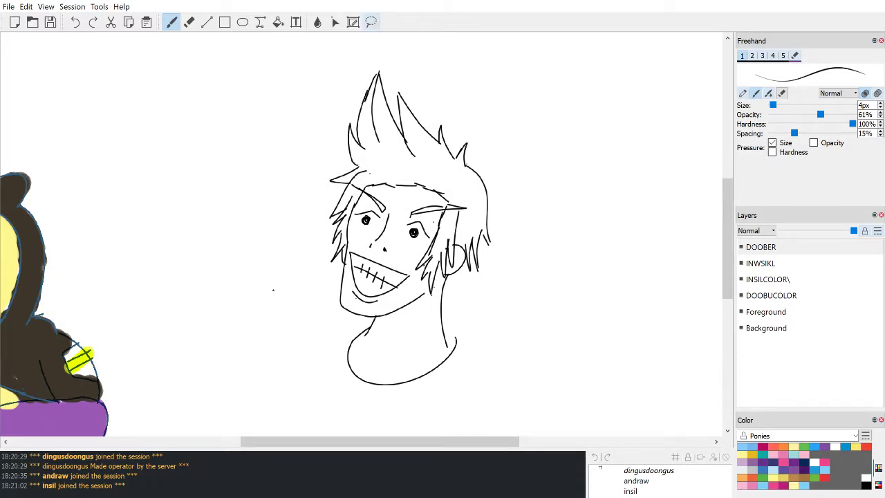
pyautogui.moveTo(363, 58)
pyautogui.mouseDown()
pyautogui.moveTo(323, 73)
pyautogui.moveTo(413, 389)
pyautogui.moveTo(496, 148)
pyautogui.moveTo(342, 69)
pyautogui.mouseUp()
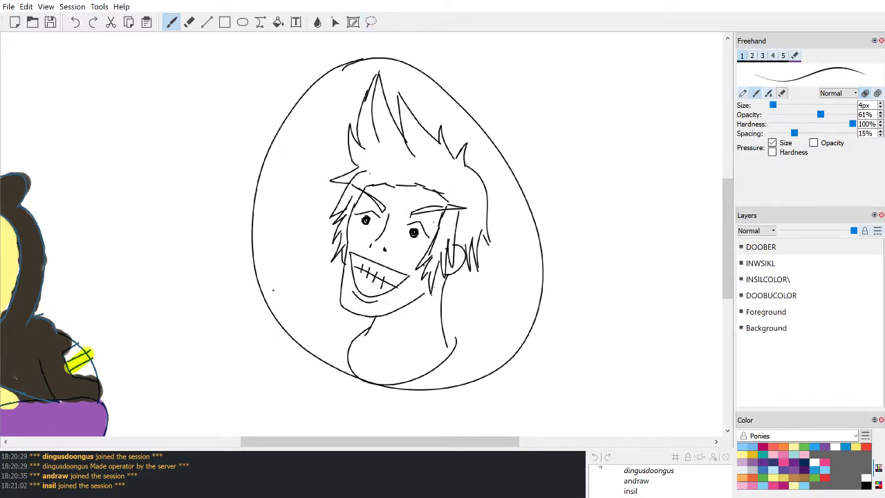
pyautogui.hotkey('ctrl', 'z')
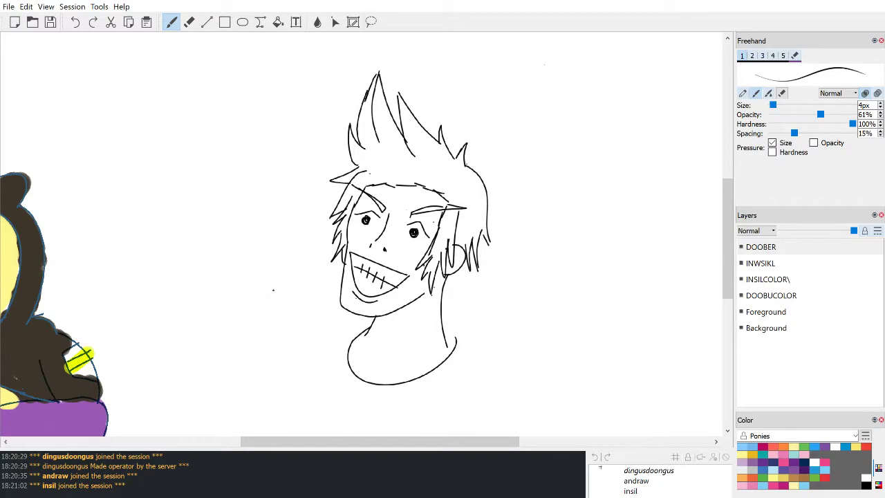
# Step: Try lassoing the whole head and neck, scaling it down to about half size and moving it up and right
pyautogui.click(372, 21)
pyautogui.moveTo(389, 43)
pyautogui.mouseDown()
pyautogui.moveTo(259, 171)
pyautogui.moveTo(347, 401)
pyautogui.moveTo(545, 334)
pyautogui.moveTo(507, 120)
pyautogui.moveTo(363, 48)
pyautogui.mouseUp()
pyautogui.scroll(-1, 484, 138)
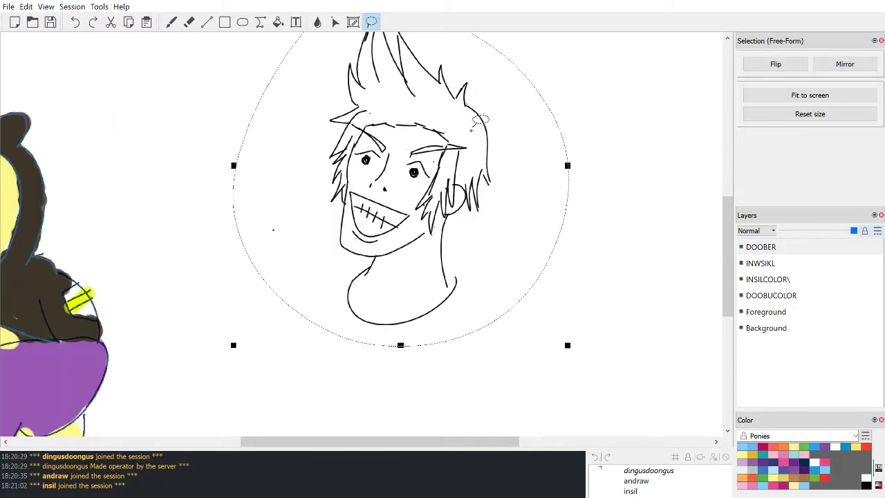
pyautogui.scroll(3, 574, 121)
pyautogui.scroll(-1, 577, 168)
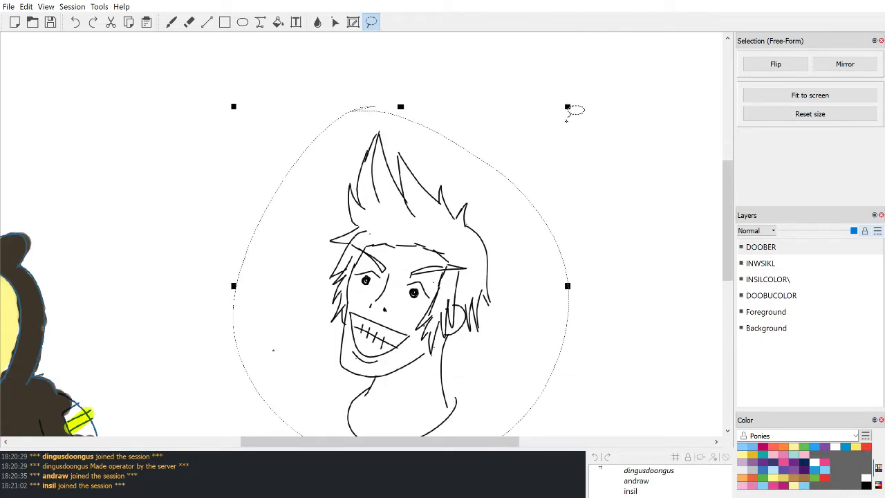
pyautogui.moveTo(568, 107)
pyautogui.mouseDown()
pyautogui.moveTo(554, 123)
pyautogui.moveTo(633, 61)
pyautogui.moveTo(577, 90)
pyautogui.moveTo(480, 220)
pyautogui.moveTo(427, 256)
pyautogui.moveTo(424, 271)
pyautogui.mouseUp()
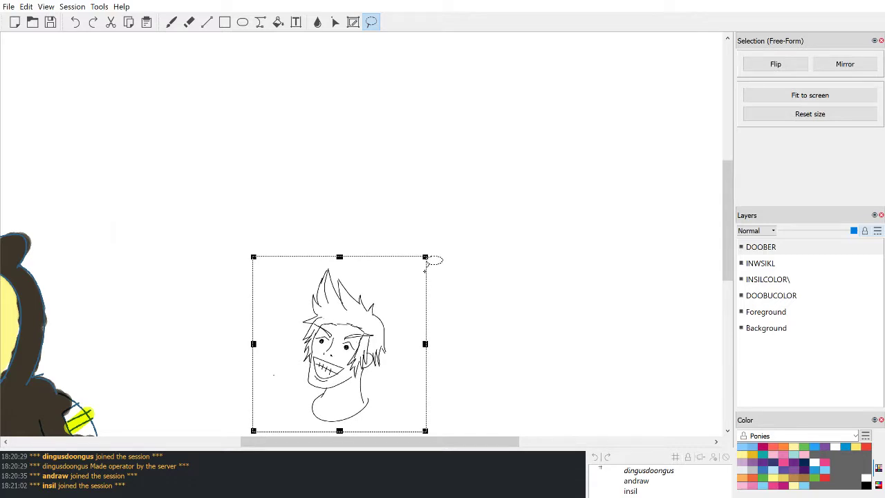
pyautogui.moveTo(379, 334)
pyautogui.mouseDown()
pyautogui.moveTo(443, 266)
pyautogui.moveTo(445, 237)
pyautogui.mouseUp()
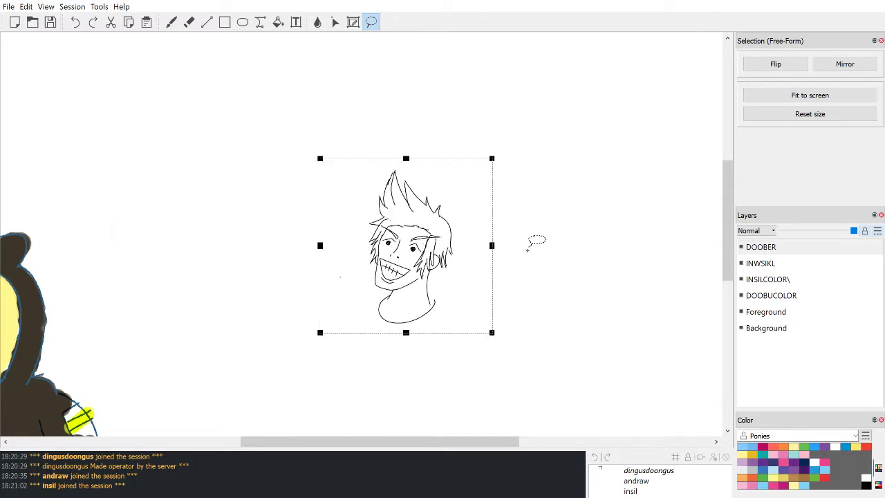
pyautogui.click(580, 233)
pyautogui.scroll(1, 584, 210)
pyautogui.scroll(3, 584, 210)
pyautogui.scroll(-3, 505, 316)
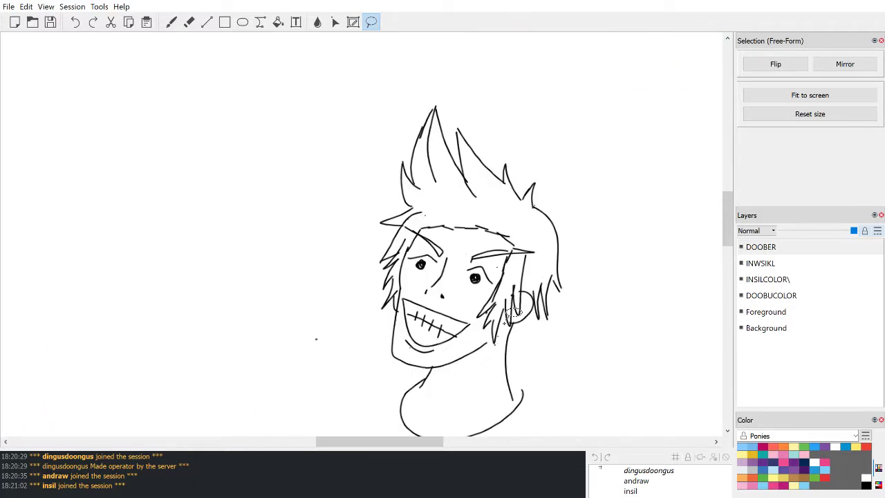
pyautogui.moveTo(417, 444); pyautogui.dragTo(466, 441)
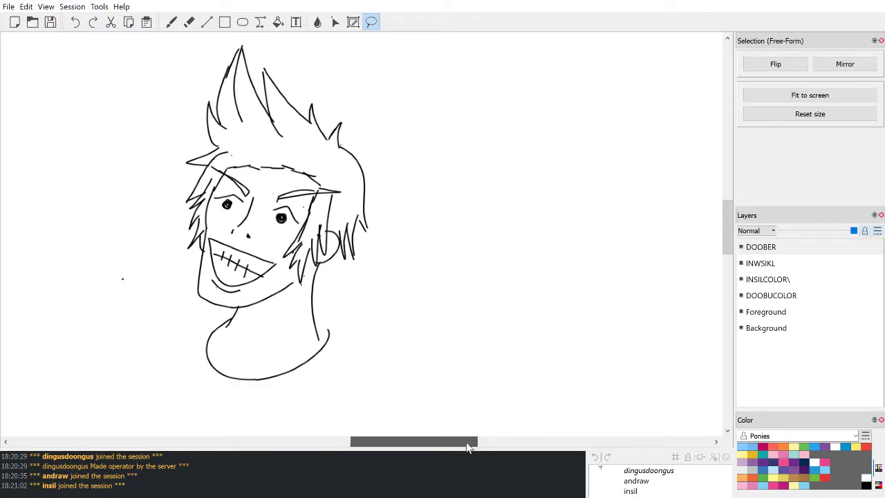
pyautogui.scroll(-4, 470, 380)
pyautogui.scroll(4, 471, 380)
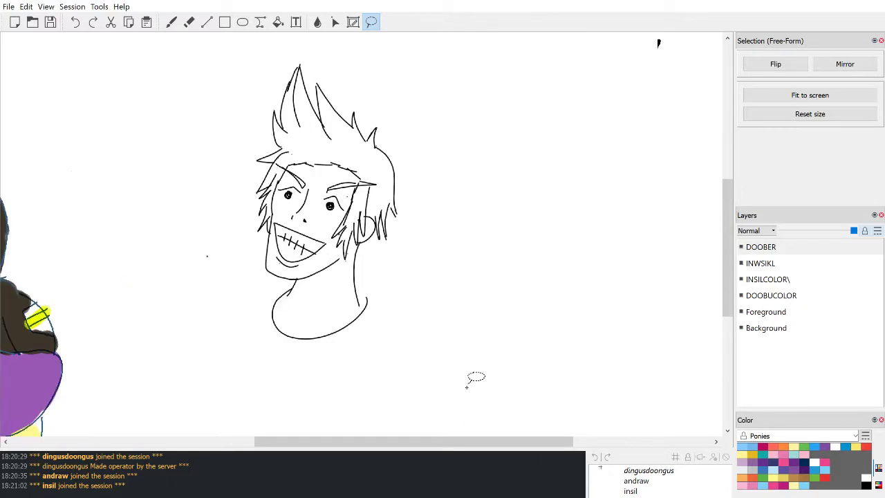
pyautogui.scroll(-3, 476, 380)
pyautogui.scroll(6, 475, 380)
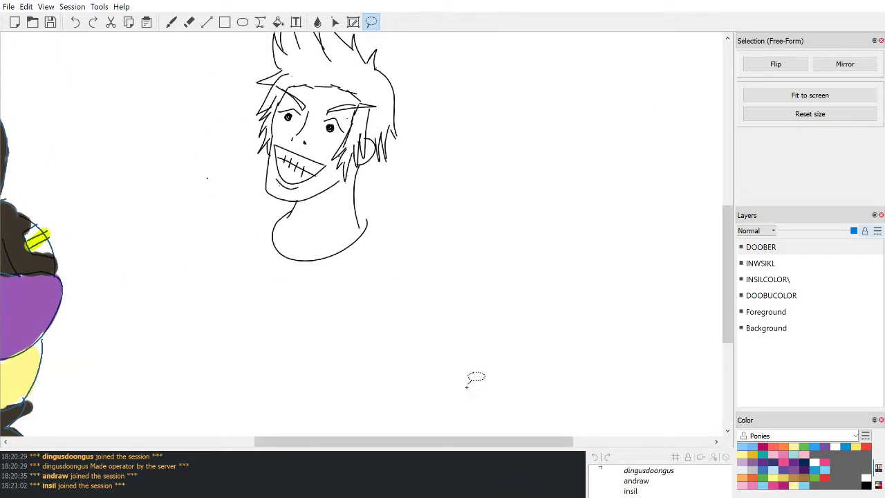
pyautogui.scroll(-1, 475, 380)
pyautogui.scroll(1, 476, 380)
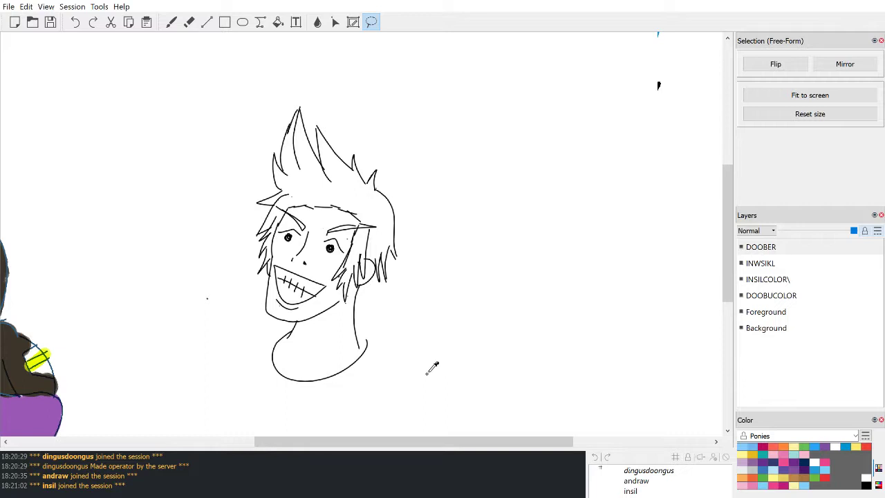
# Step: Undo the rounded outline at the bottom of the neck
pyautogui.hotkey('ctrl', 'z')
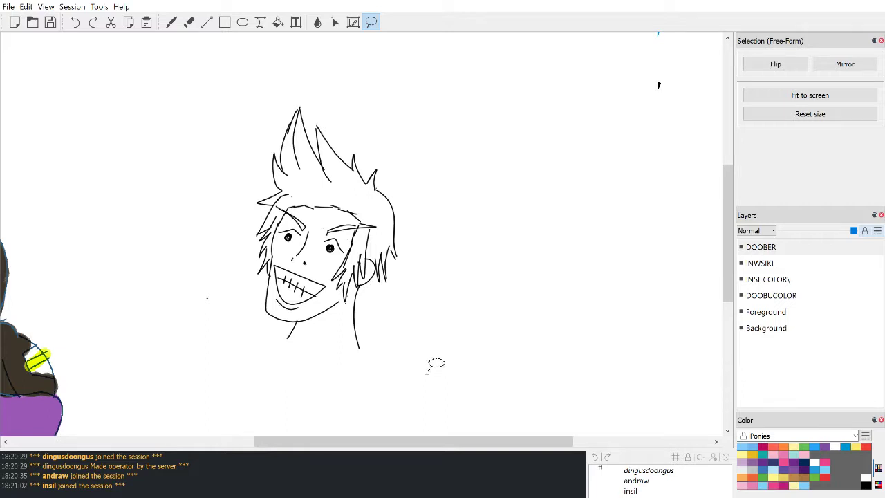
pyautogui.scroll(-3, 434, 325)
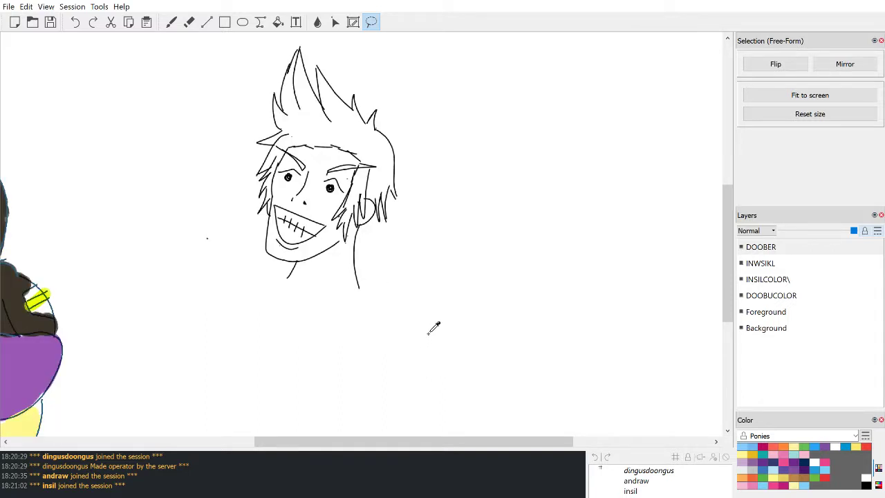
pyautogui.scroll(1, 434, 325)
pyautogui.scroll(-1, 434, 325)
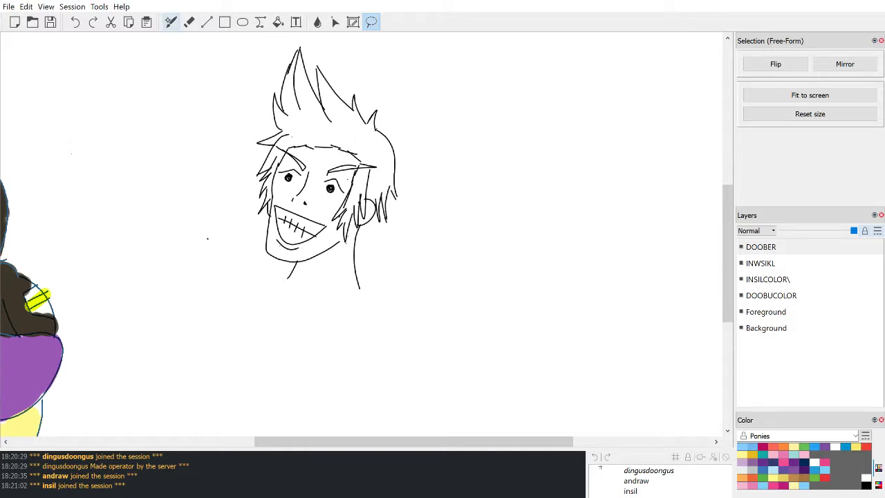
# Step: Erase both eyes with their lids and eyebrows, plus the leftover brow tip and hair line above the ear
pyautogui.click(171, 22)
pyautogui.press('d')
pyautogui.click(170, 21)
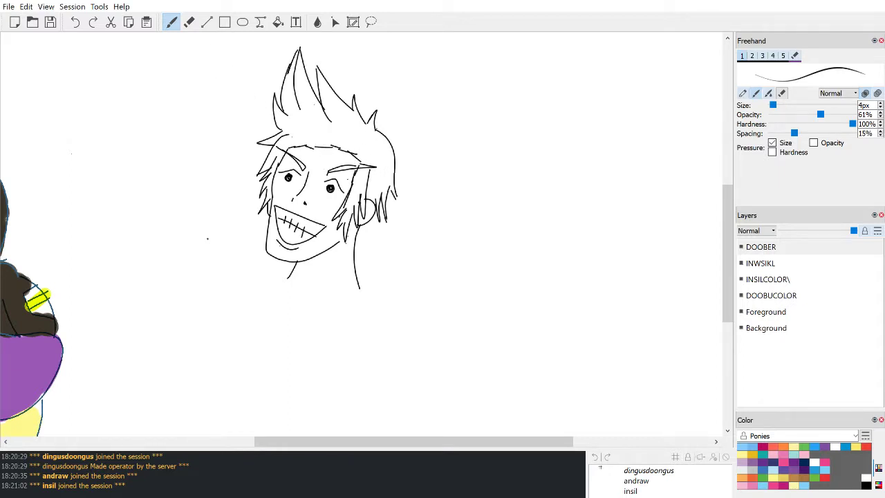
pyautogui.click(189, 22)
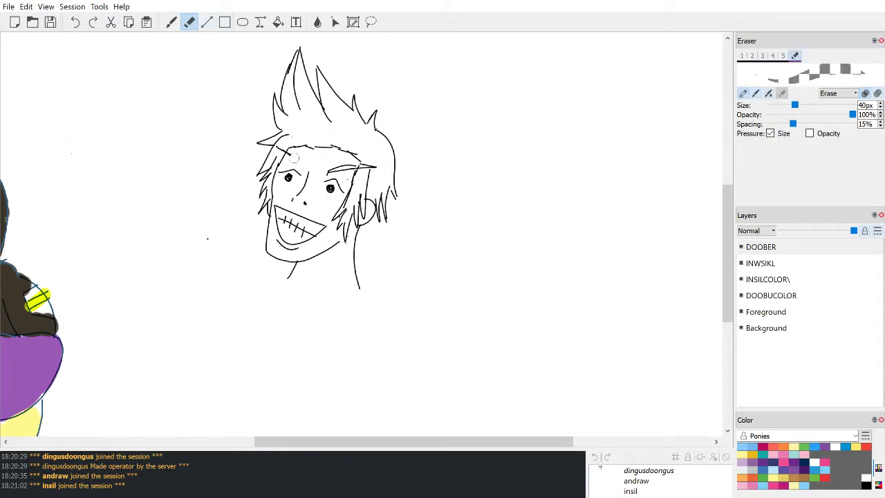
pyautogui.moveTo(294, 158)
pyautogui.mouseDown()
pyautogui.moveTo(338, 169)
pyautogui.moveTo(365, 153)
pyautogui.mouseUp()
pyautogui.moveTo(299, 163)
pyautogui.mouseDown()
pyautogui.moveTo(289, 177)
pyautogui.moveTo(349, 182)
pyautogui.mouseUp()
pyautogui.click(172, 21)
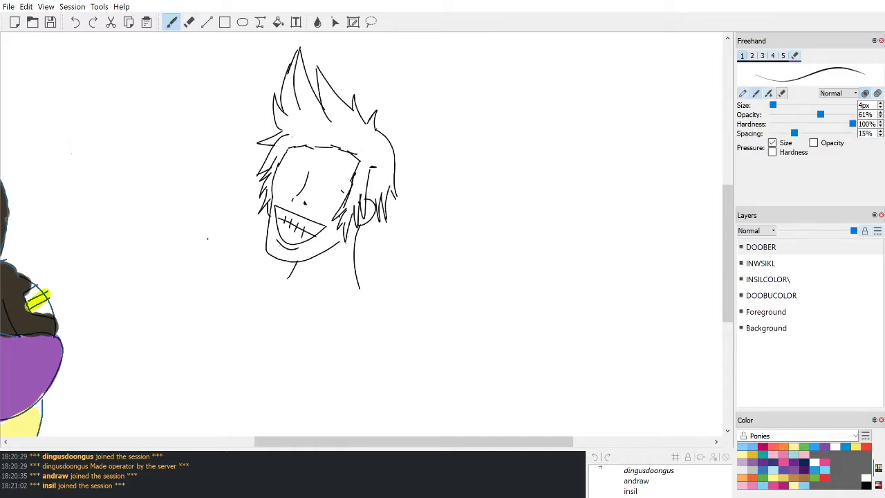
pyautogui.click(191, 21)
pyautogui.moveTo(373, 167); pyautogui.dragTo(371, 178)
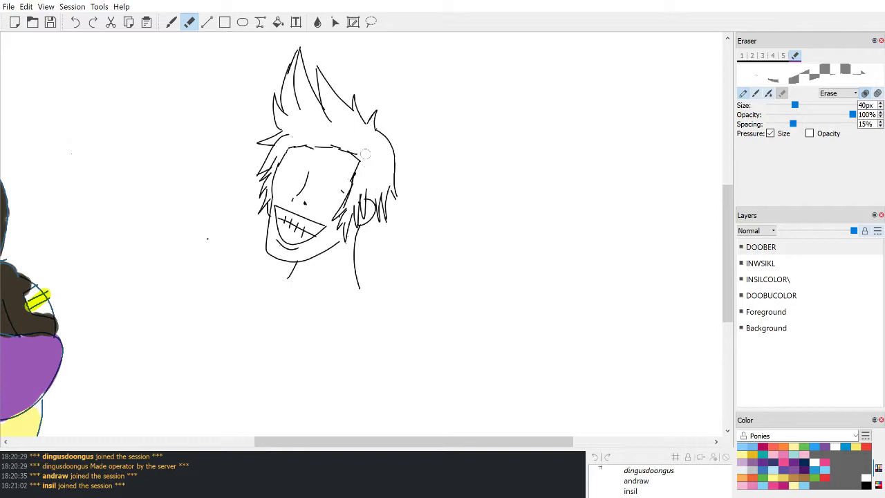
# Step: Draw two small round open eyes on either side of the nose with the 4 px black freehand brush
pyautogui.click(172, 21)
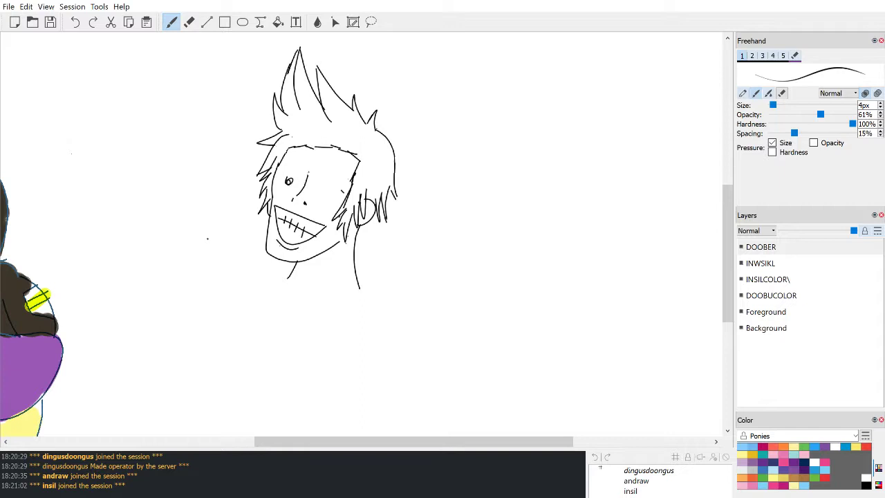
pyautogui.moveTo(286, 174)
pyautogui.mouseDown()
pyautogui.moveTo(288, 183)
pyautogui.moveTo(338, 191)
pyautogui.mouseUp()
pyautogui.hotkey('ctrl', 'z')
# Step: Draw angled upper eyelids over both round eyes, redoing the strokes until the shapes fit
pyautogui.moveTo(276, 173); pyautogui.dragTo(298, 176)
pyautogui.moveTo(319, 179)
pyautogui.mouseDown()
pyautogui.moveTo(332, 167)
pyautogui.moveTo(299, 177)
pyautogui.moveTo(348, 184)
pyautogui.mouseUp()
pyautogui.hotkey('ctrl', 'z')
pyautogui.hotkey('ctrl', 'z')
pyautogui.hotkey('ctrl', 'z')
pyautogui.hotkey('ctrl', 'z')
pyautogui.moveTo(298, 177)
pyautogui.mouseDown()
pyautogui.moveTo(279, 176)
pyautogui.moveTo(315, 158)
pyautogui.moveTo(291, 173)
pyautogui.moveTo(345, 188)
pyautogui.moveTo(333, 182)
pyautogui.moveTo(340, 179)
pyautogui.mouseUp()
pyautogui.hotkey('ctrl', 'z')
pyautogui.hotkey('ctrl', 'z')
pyautogui.hotkey('ctrl', 'z')
pyautogui.hotkey('ctrl', 'z')
pyautogui.hotkey('ctrl', 'z')
# Step: Draw a long, thick arched eyebrow above the eye nearest the ear
pyautogui.moveTo(322, 162)
pyautogui.mouseDown()
pyautogui.moveTo(319, 172)
pyautogui.moveTo(361, 158)
pyautogui.mouseUp()
pyautogui.hotkey('ctrl', 'z')
pyautogui.hotkey('ctrl', 'z')
pyautogui.moveTo(319, 171)
pyautogui.mouseDown()
pyautogui.moveTo(369, 181)
pyautogui.moveTo(335, 162)
pyautogui.moveTo(369, 169)
pyautogui.mouseUp()
pyautogui.hotkey('ctrl', 'z')
pyautogui.hotkey('ctrl', 'z')
pyautogui.hotkey('ctrl', 'z')
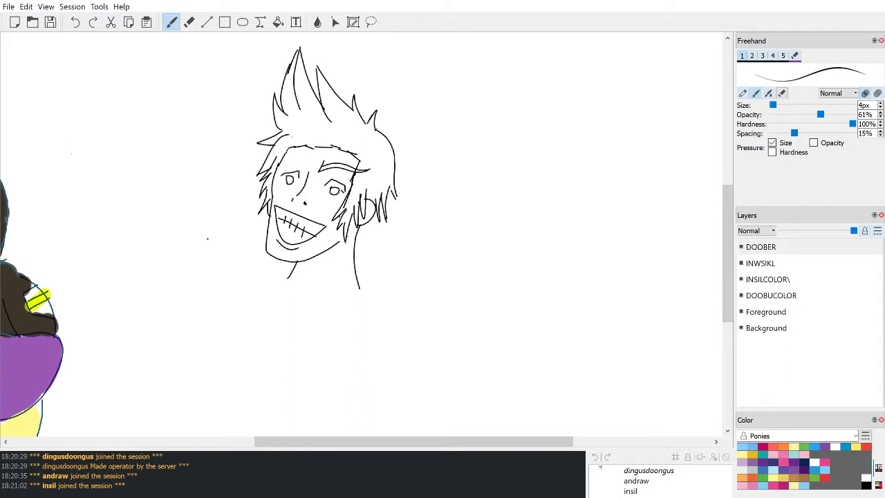
# Step: Draw a matching eyebrow with a blunt inner end above the eye farther from the ear
pyautogui.moveTo(304, 167)
pyautogui.mouseDown()
pyautogui.moveTo(276, 159)
pyautogui.moveTo(289, 155)
pyautogui.moveTo(278, 148)
pyautogui.mouseUp()
pyautogui.hotkey('ctrl', 'z')
pyautogui.moveTo(311, 166); pyautogui.dragTo(276, 144)
pyautogui.hotkey('ctrl', 'z')
pyautogui.hotkey('ctrl', 'z')
pyautogui.hotkey('ctrl', 'z')
pyautogui.hotkey('ctrl', 'z')
pyautogui.moveTo(304, 171)
pyautogui.mouseDown()
pyautogui.moveTo(282, 155)
pyautogui.moveTo(305, 154)
pyautogui.mouseUp()
pyautogui.hotkey('ctrl', 'z')
pyautogui.hotkey('ctrl', 'z')
pyautogui.moveTo(306, 169)
pyautogui.mouseDown()
pyautogui.moveTo(275, 154)
pyautogui.moveTo(305, 165)
pyautogui.mouseUp()
pyautogui.moveTo(303, 164); pyautogui.dragTo(281, 159)
# Step: Try filling both round eyes solid black and adding white highlights to them
pyautogui.moveTo(334, 187); pyautogui.dragTo(289, 178)
pyautogui.click(815, 462)
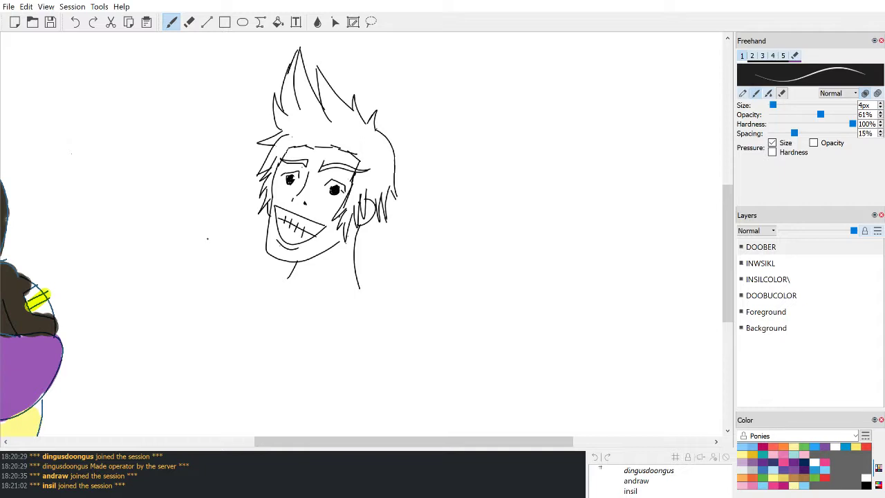
pyautogui.moveTo(291, 179); pyautogui.dragTo(338, 190)
pyautogui.hotkey('ctrl', 'z')
pyautogui.hotkey('ctrl', 'z')
pyautogui.hotkey('ctrl', 'z')
pyautogui.hotkey('ctrl', 'z')
pyautogui.hotkey('ctrl', 'z')
pyautogui.hotkey('ctrl', 'y')
# Step: Try filling both round eyes with black using a 14 px brush
pyautogui.moveTo(773, 105); pyautogui.dragTo(780, 105)
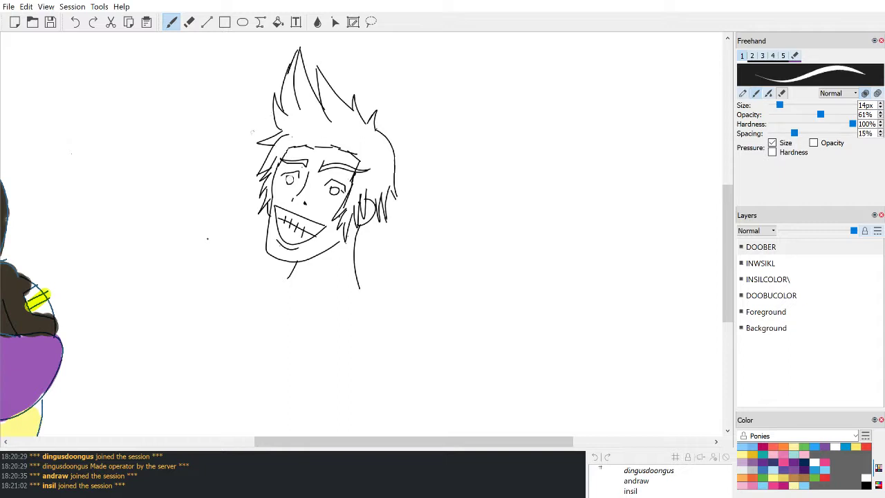
pyautogui.click(867, 484)
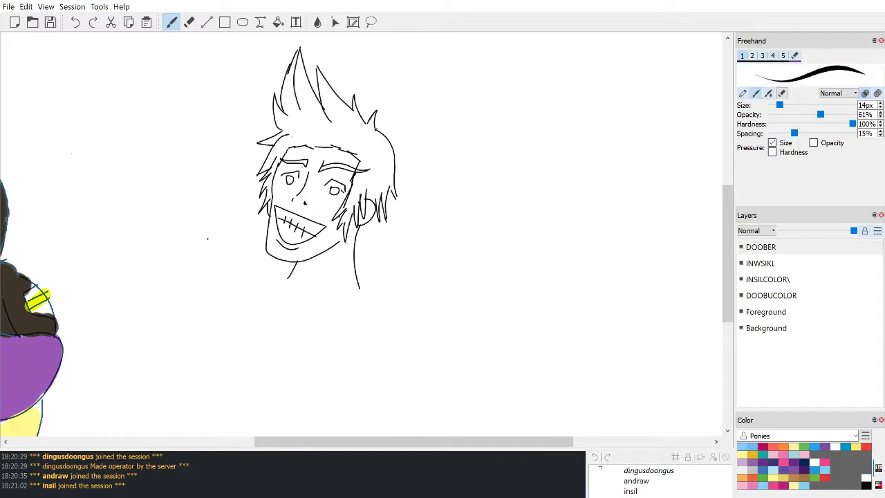
pyautogui.moveTo(290, 179); pyautogui.dragTo(336, 187)
# Step: Erase both round eyes beneath the lids and replace them with small solid black pupils using a 6 px brush
pyautogui.click(190, 21)
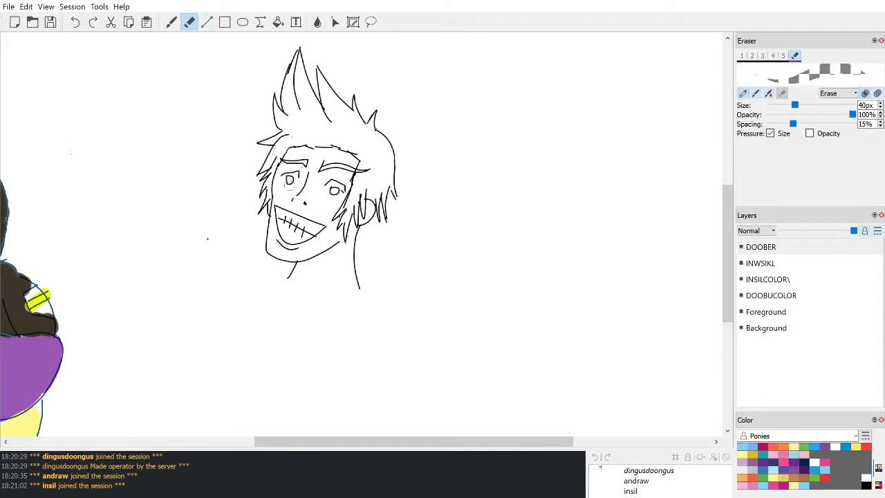
pyautogui.moveTo(289, 186); pyautogui.dragTo(334, 192)
pyautogui.click(171, 22)
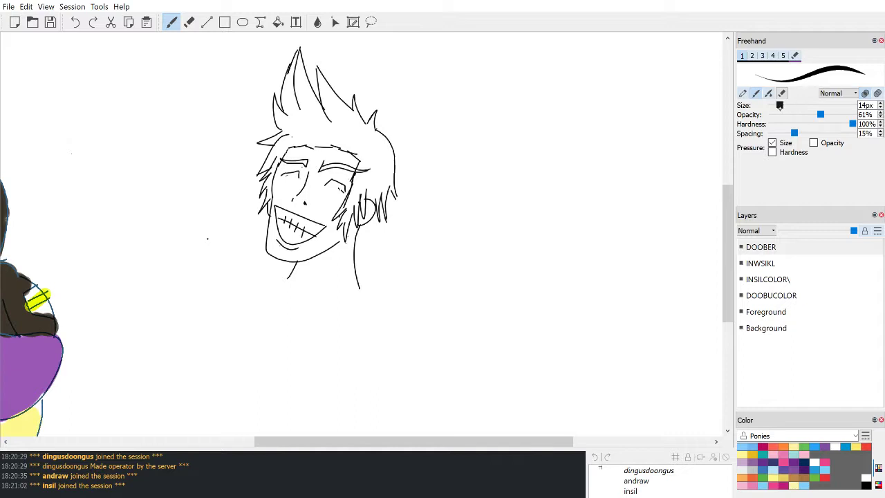
pyautogui.click(775, 105)
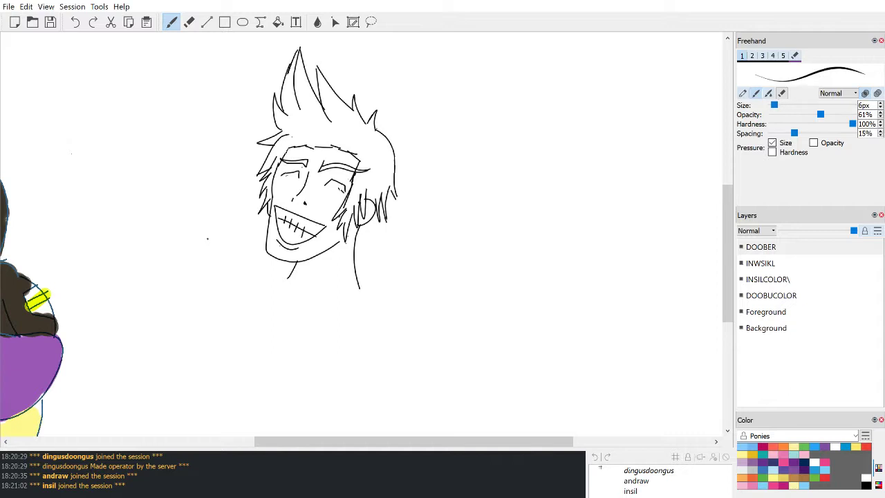
pyautogui.moveTo(293, 179); pyautogui.dragTo(342, 192)
pyautogui.hotkey('ctrl', 'z')
pyautogui.hotkey('ctrl', 'z')
# Step: Try lassoing the mouth and shifting it slightly down and away from the ear
pyautogui.press('d')
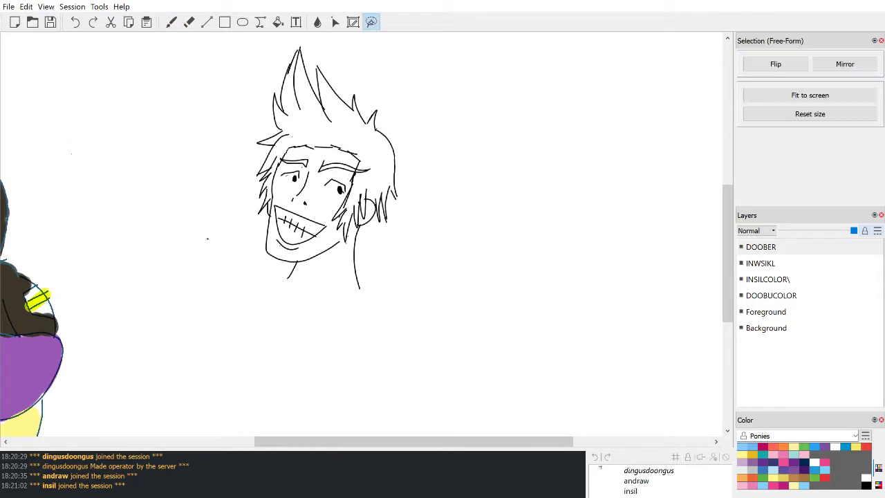
pyautogui.moveTo(294, 200)
pyautogui.mouseDown()
pyautogui.moveTo(273, 246)
pyautogui.moveTo(287, 262)
pyautogui.moveTo(317, 254)
pyautogui.moveTo(332, 235)
pyautogui.moveTo(296, 199)
pyautogui.mouseUp()
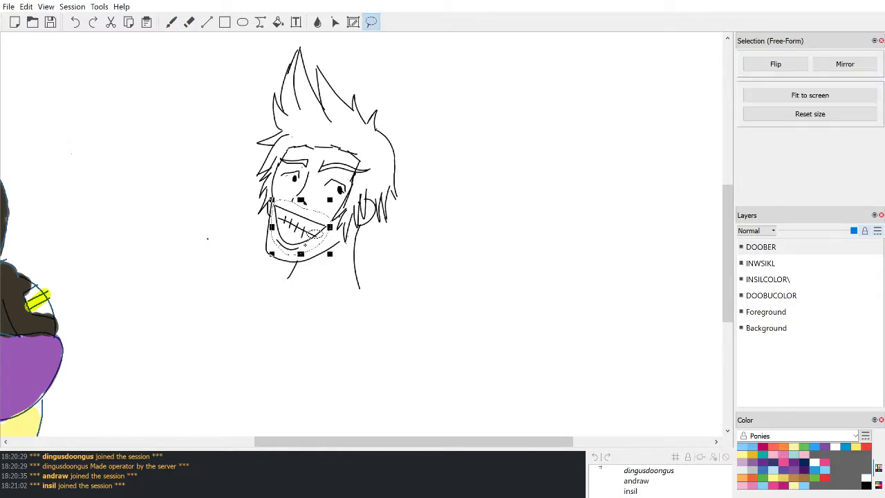
pyautogui.moveTo(306, 228)
pyautogui.mouseDown()
pyautogui.moveTo(310, 237)
pyautogui.moveTo(303, 233)
pyautogui.mouseUp()
pyautogui.click(385, 260)
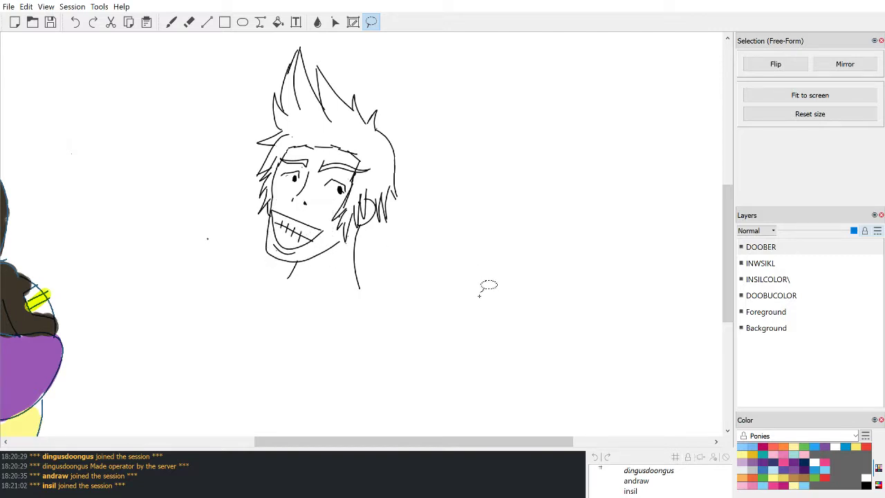
pyautogui.hotkey('ctrl', 'z')
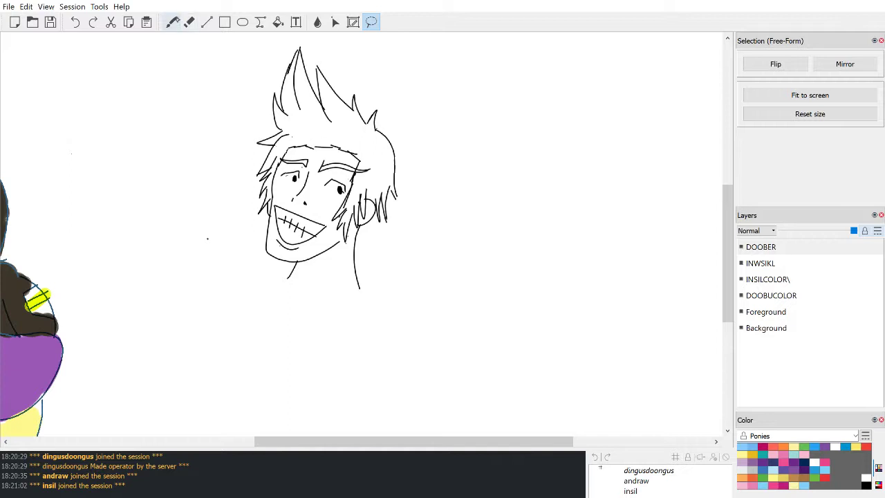
# Step: Erase the end of the grin farthest from the ear and try redrawing its edge with the 6 px brush
pyautogui.click(189, 21)
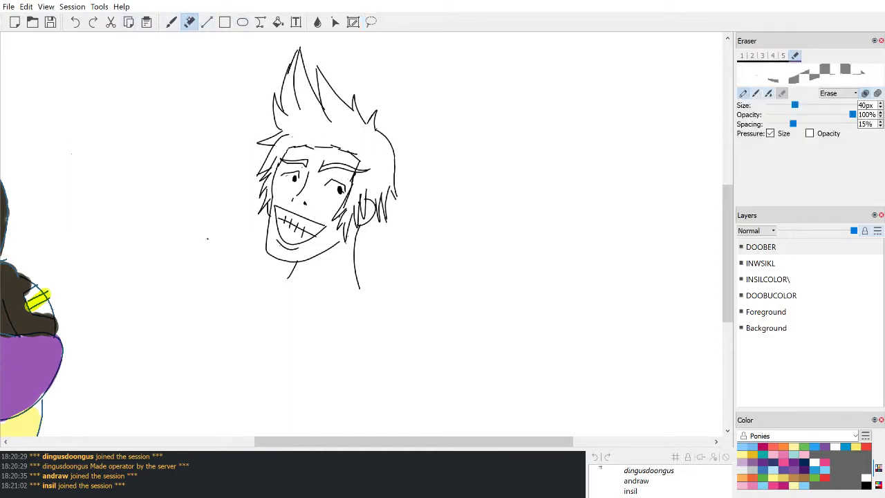
pyautogui.moveTo(277, 206); pyautogui.dragTo(275, 225)
pyautogui.click(172, 22)
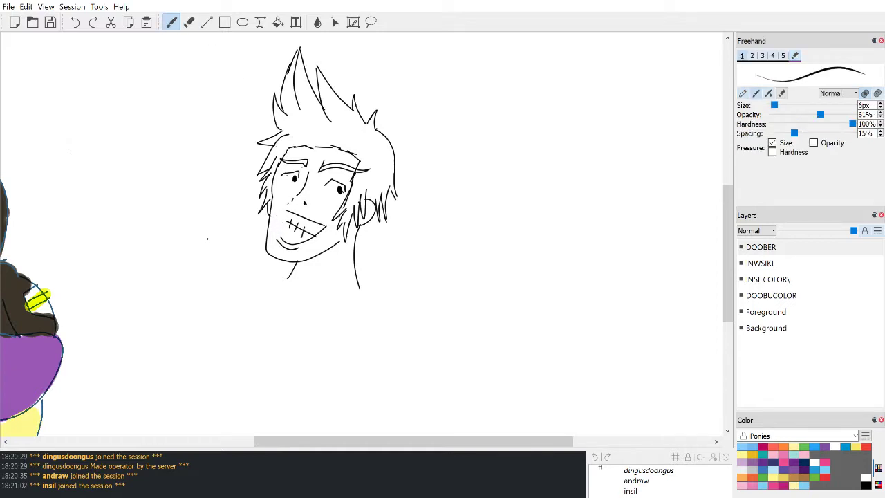
pyautogui.moveTo(290, 211); pyautogui.dragTo(283, 237)
pyautogui.moveTo(278, 194)
pyautogui.mouseDown()
pyautogui.moveTo(269, 203)
pyautogui.moveTo(280, 236)
pyautogui.mouseUp()
pyautogui.hotkey('ctrl', 'z')
pyautogui.hotkey('ctrl', 'z')
pyautogui.hotkey('ctrl', 'z')
pyautogui.moveTo(290, 206)
pyautogui.mouseDown()
pyautogui.moveTo(282, 237)
pyautogui.moveTo(281, 207)
pyautogui.moveTo(282, 237)
pyautogui.mouseUp()
pyautogui.hotkey('ctrl', 'z')
pyautogui.hotkey('ctrl', 'z')
pyautogui.hotkey('ctrl', 'z')
# Step: Set the brush size to 4 px and redraw a shorter, steeper edge closing the grin
pyautogui.press('BackSpace')
pyautogui.write('4')
pyautogui.moveTo(283, 206)
pyautogui.mouseDown()
pyautogui.moveTo(294, 213)
pyautogui.moveTo(286, 238)
pyautogui.mouseUp()
pyautogui.hotkey('ctrl', 'z')
pyautogui.moveTo(284, 207); pyautogui.dragTo(281, 237)
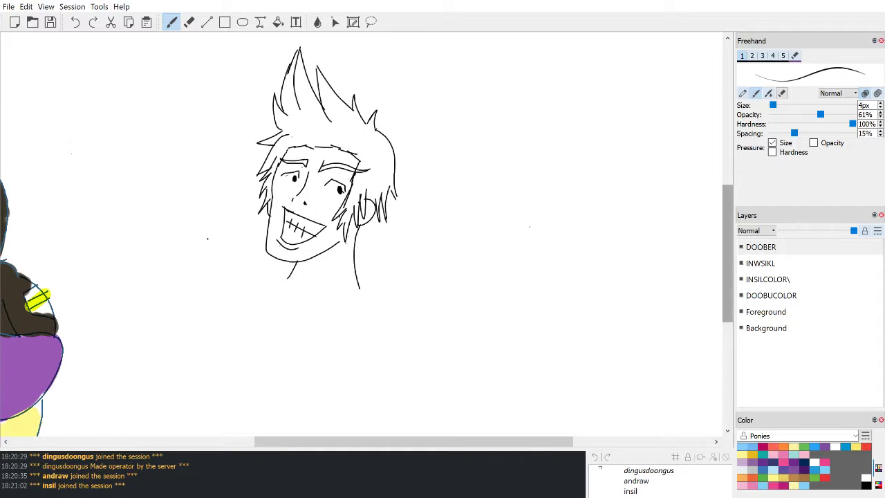
# Step: Close the bottom of the neck with a deep rounded curve joining both neck lines
pyautogui.moveTo(726, 267)
pyautogui.mouseDown()
pyautogui.moveTo(726, 246)
pyautogui.moveTo(726, 266)
pyautogui.mouseUp()
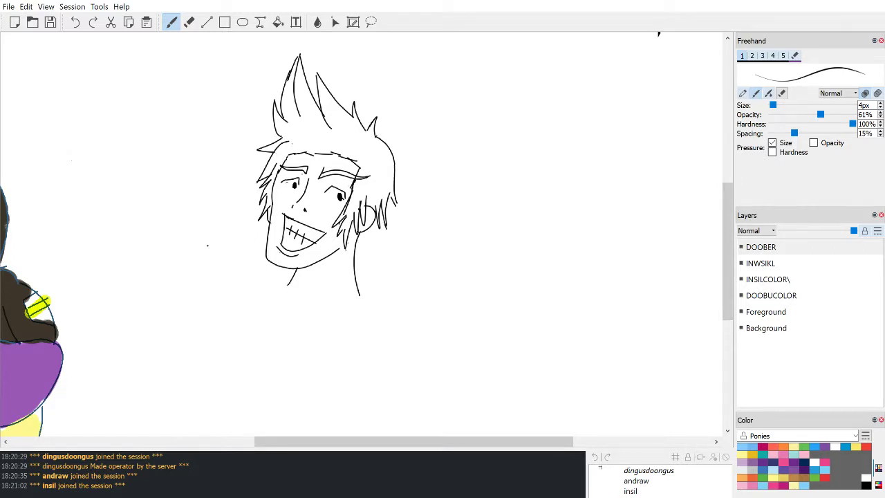
pyautogui.moveTo(287, 284); pyautogui.dragTo(354, 296)
pyautogui.hotkey('ctrl', 'z')
pyautogui.moveTo(287, 283)
pyautogui.mouseDown()
pyautogui.moveTo(285, 294)
pyautogui.moveTo(350, 305)
pyautogui.moveTo(361, 294)
pyautogui.mouseUp()
# Step: Try drawing a shoulder line outward from the base of the neck, with a further body line below
pyautogui.moveTo(358, 285); pyautogui.dragTo(420, 276)
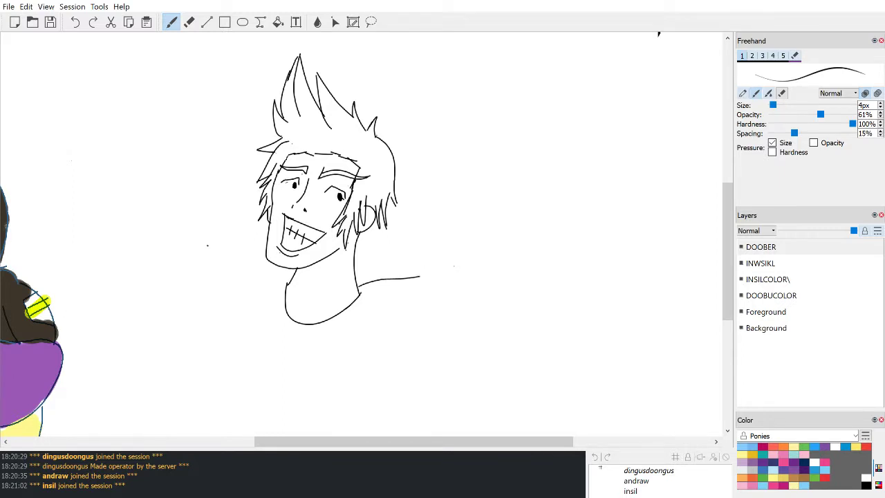
pyautogui.moveTo(369, 373); pyautogui.dragTo(435, 371)
pyautogui.hotkey('ctrl', 'z')
pyautogui.moveTo(418, 276); pyautogui.dragTo(455, 264)
pyautogui.hotkey('ctrl', 'z')
pyautogui.hotkey('ctrl', 'z')
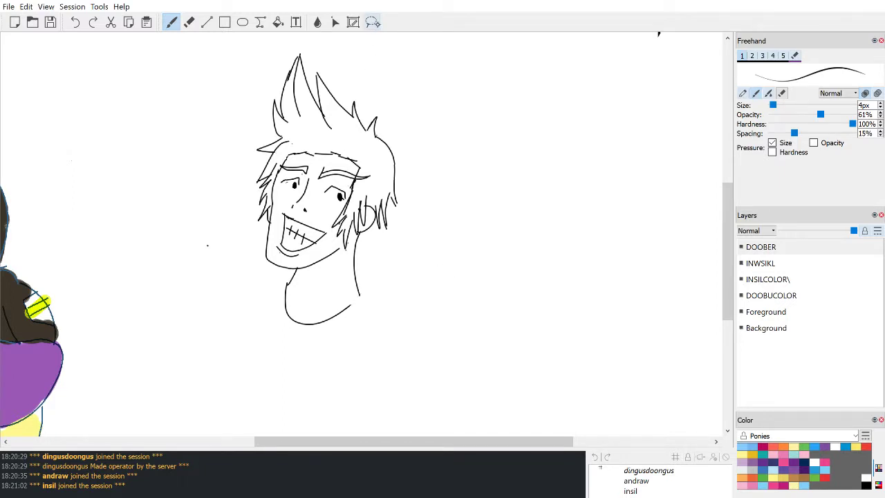
# Step: Try lassoing the whole head and neck and resizing the selection from its side
pyautogui.click(373, 23)
pyautogui.moveTo(332, 48)
pyautogui.mouseDown()
pyautogui.moveTo(304, 48)
pyautogui.moveTo(415, 337)
pyautogui.moveTo(349, 49)
pyautogui.moveTo(323, 47)
pyautogui.mouseUp()
pyautogui.moveTo(466, 199); pyautogui.dragTo(427, 97)
pyautogui.hotkey('ctrl', 'z')
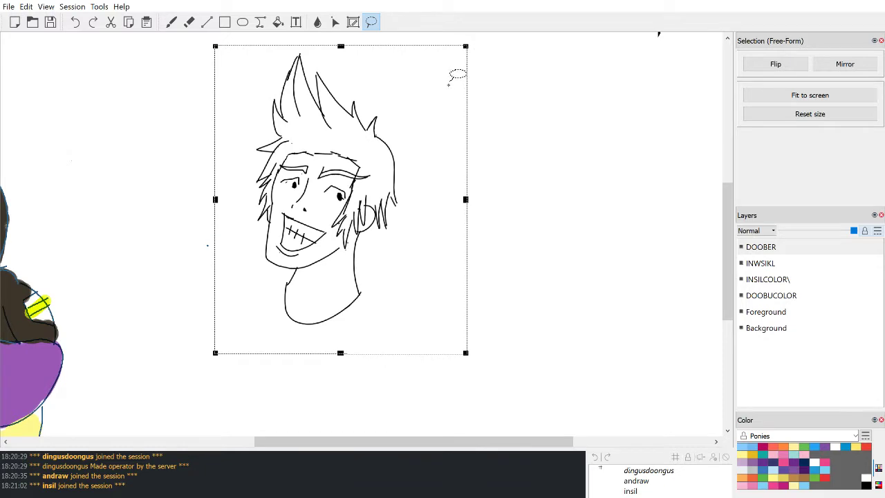
# Step: Undo a trial move of the selected head sketch, deselect it and switch to the Freehand brush
pyautogui.moveTo(416, 181); pyautogui.dragTo(415, 256)
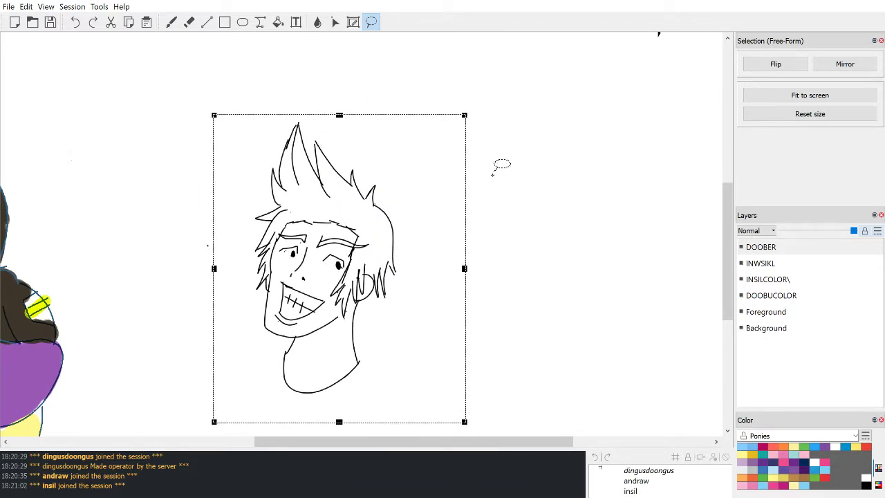
pyautogui.hotkey('ctrl', 'z')
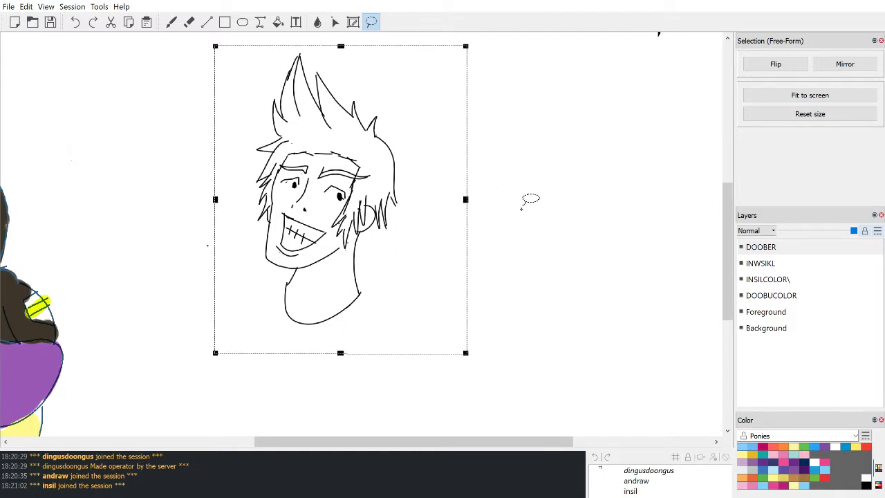
pyautogui.click(522, 202)
pyautogui.scroll(-1, 727, 216)
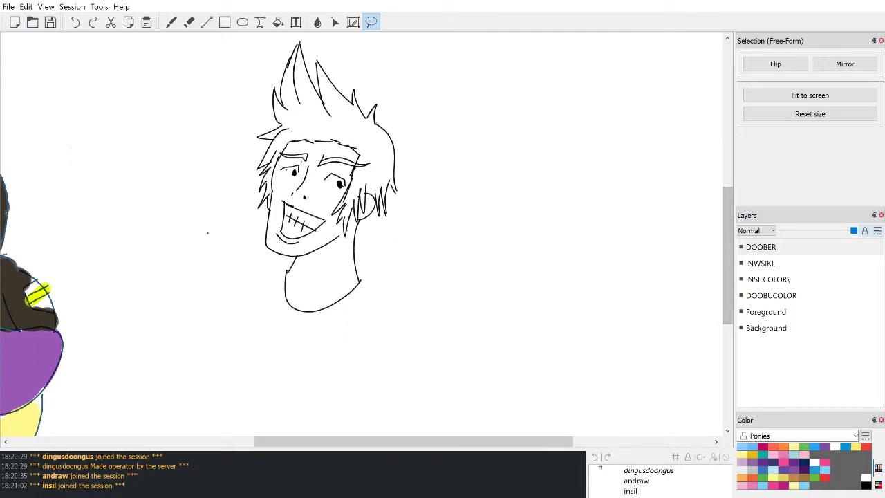
pyautogui.press('b')
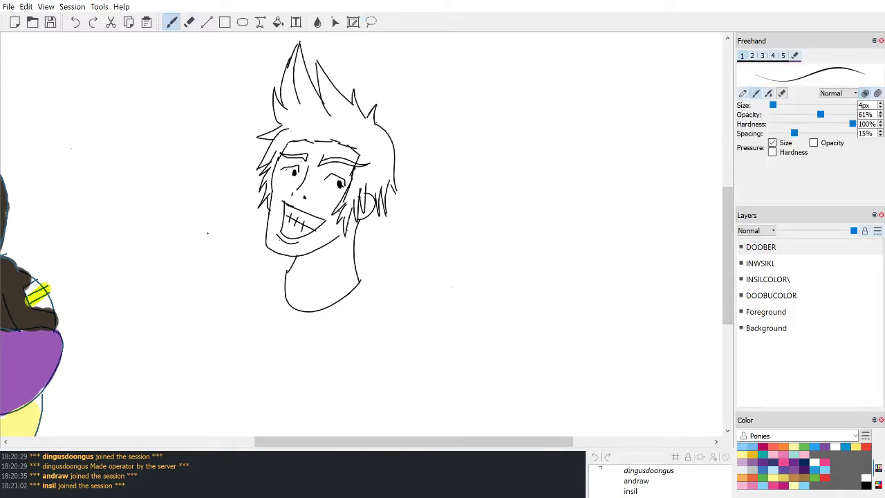
pyautogui.click(261, 20)
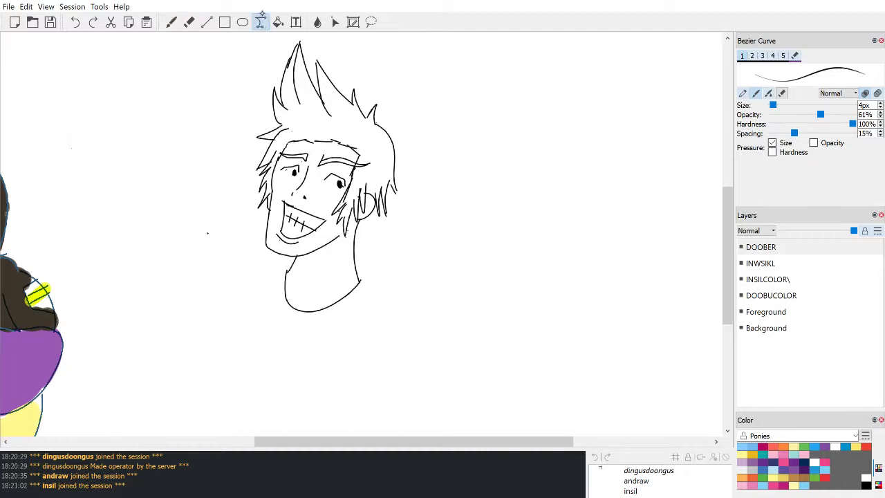
pyautogui.moveTo(252, 61)
pyautogui.mouseDown()
pyautogui.moveTo(234, 227)
pyautogui.moveTo(430, 304)
pyautogui.mouseUp()
pyautogui.moveTo(374, 315); pyautogui.dragTo(490, 323)
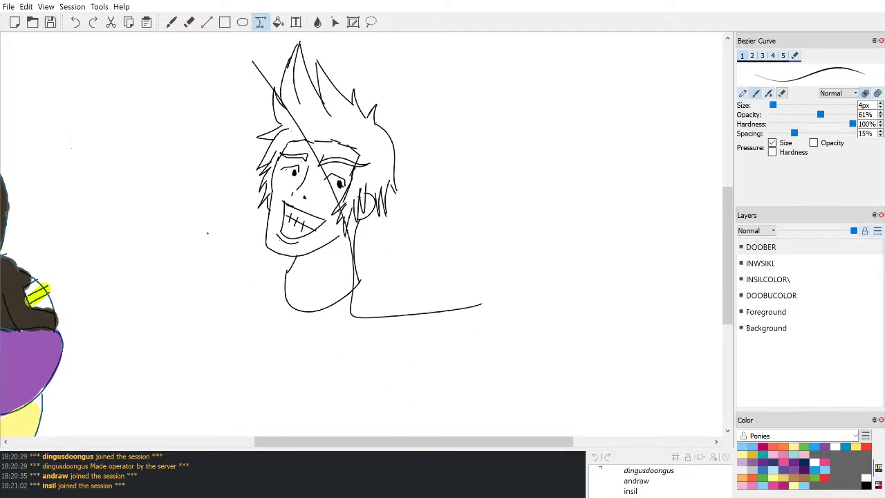
pyautogui.press('Escape')
pyautogui.click(172, 22)
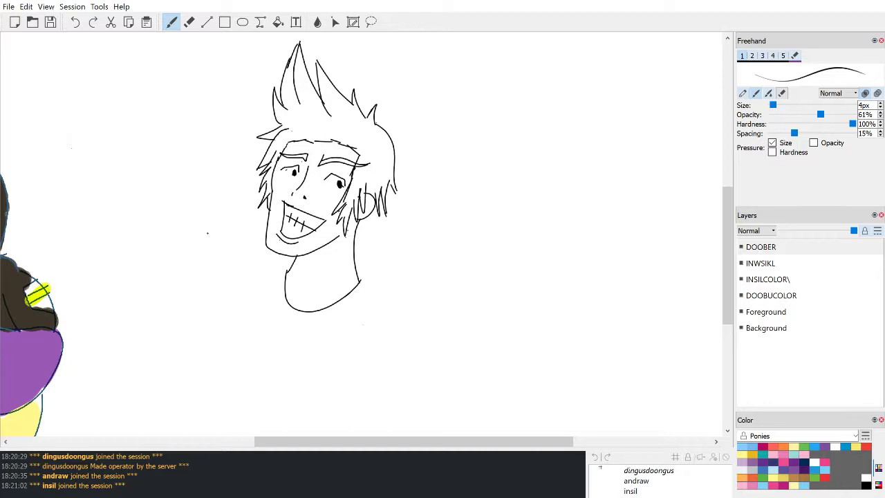
# Step: Try several sloping shoulder strokes starting from the right side of the neck base
pyautogui.moveTo(355, 260); pyautogui.dragTo(394, 270)
pyautogui.moveTo(357, 262); pyautogui.dragTo(390, 289)
pyautogui.moveTo(356, 238); pyautogui.dragTo(389, 279)
pyautogui.hotkey('ctrl', 'z')
pyautogui.moveTo(356, 255)
pyautogui.mouseDown()
pyautogui.moveTo(388, 298)
pyautogui.moveTo(332, 317)
pyautogui.mouseUp()
pyautogui.hotkey('ctrl', 'z')
pyautogui.hotkey('ctrl', 'z')
pyautogui.hotkey('ctrl', 'z')
# Step: Draw short sloping lines outward from both sides of the neck base to start the shoulders
pyautogui.moveTo(288, 268); pyautogui.dragTo(226, 288)
pyautogui.moveTo(357, 273); pyautogui.dragTo(425, 303)
pyautogui.hotkey('ctrl', 'z')
pyautogui.moveTo(357, 272); pyautogui.dragTo(425, 312)
pyautogui.hotkey('ctrl', 'z')
pyautogui.hotkey('ctrl', 'z')
pyautogui.moveTo(359, 276); pyautogui.dragTo(395, 291)
pyautogui.moveTo(290, 267); pyautogui.dragTo(251, 275)
pyautogui.hotkey('ctrl', 'z')
# Step: Try outer shoulder curves continuing from the neck slopes on both sides of the body
pyautogui.moveTo(393, 286)
pyautogui.mouseDown()
pyautogui.moveTo(464, 319)
pyautogui.moveTo(451, 317)
pyautogui.mouseUp()
pyautogui.hotkey('ctrl', 'z')
pyautogui.hotkey('ctrl', 'z')
pyautogui.moveTo(386, 293); pyautogui.dragTo(471, 341)
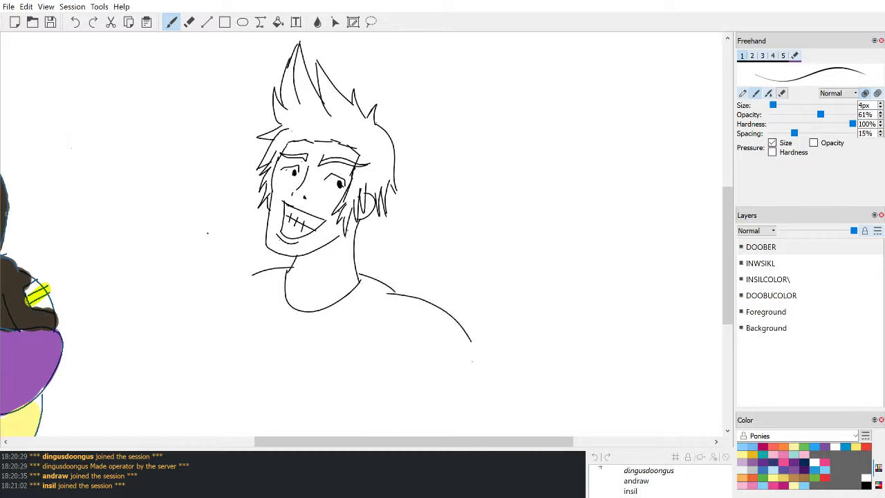
pyautogui.scroll(-5, 366, 234)
pyautogui.moveTo(253, 142); pyautogui.dragTo(198, 159)
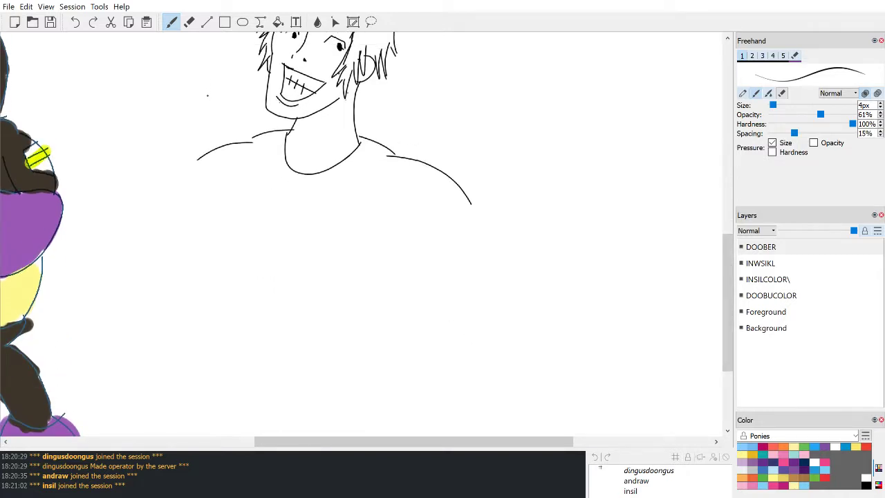
pyautogui.hotkey('ctrl', 'z')
pyautogui.moveTo(256, 139); pyautogui.dragTo(202, 157)
pyautogui.hotkey('ctrl', 'z')
pyautogui.hotkey('ctrl', 'z')
# Step: Draw the outer shoulder curves that extend the neck slopes on both sides
pyautogui.moveTo(388, 150); pyautogui.dragTo(452, 174)
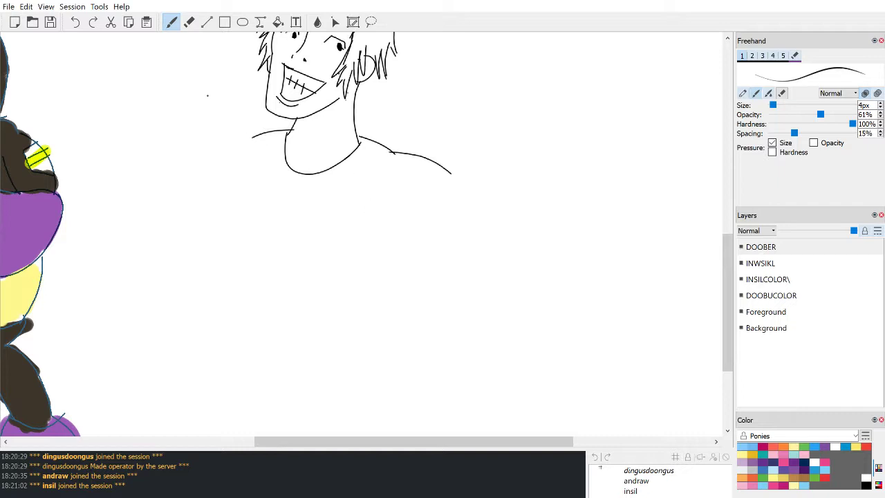
pyautogui.hotkey('ctrl', 'z')
pyautogui.moveTo(256, 141)
pyautogui.mouseDown()
pyautogui.moveTo(207, 151)
pyautogui.moveTo(222, 140)
pyautogui.mouseUp()
pyautogui.hotkey('ctrl', 'z')
pyautogui.hotkey('ctrl', 'z')
pyautogui.hotkey('ctrl', 'z')
# Step: Draw a long curved line for the left side of the torso, from below the shoulder towards the waist
pyautogui.scroll(4, 366, 234)
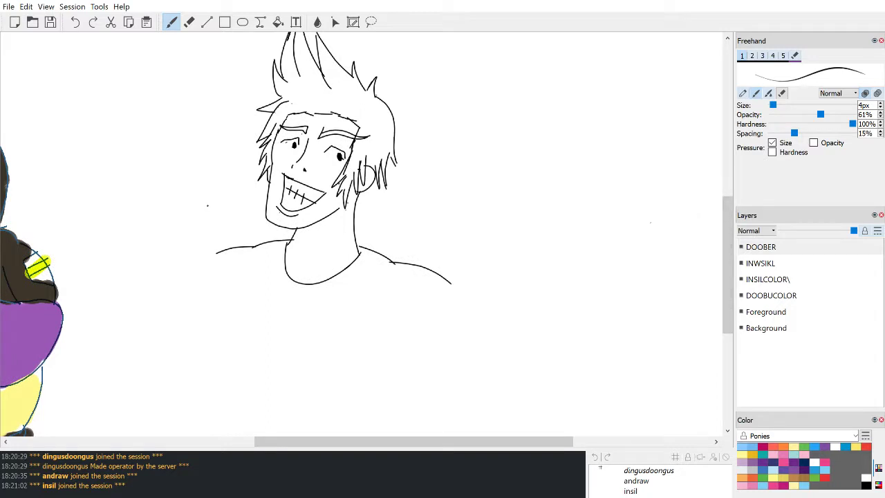
pyautogui.moveTo(231, 283)
pyautogui.mouseDown()
pyautogui.moveTo(192, 366)
pyautogui.moveTo(204, 386)
pyautogui.mouseUp()
pyautogui.scroll(-5, 711, 307)
pyautogui.hotkey('ctrl', 'z')
pyautogui.moveTo(228, 141)
pyautogui.mouseDown()
pyautogui.moveTo(188, 266)
pyautogui.moveTo(214, 303)
pyautogui.moveTo(186, 247)
pyautogui.moveTo(213, 295)
pyautogui.mouseUp()
pyautogui.hotkey('ctrl', 'z')
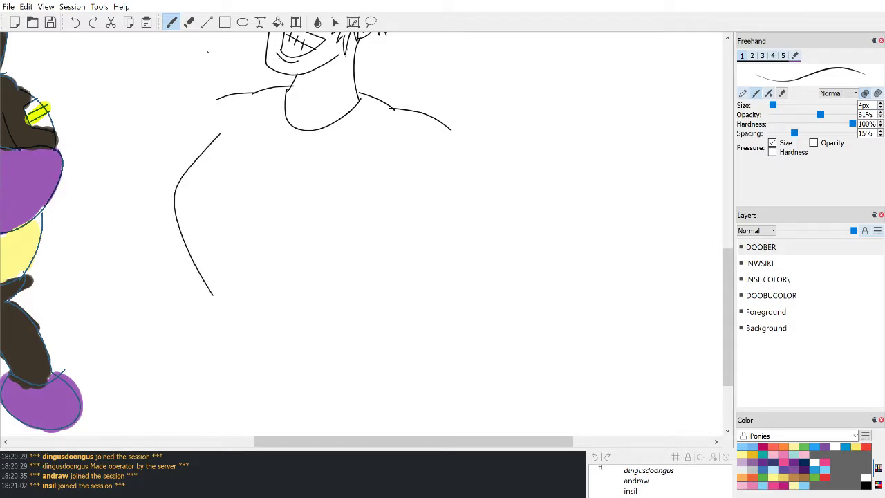
pyautogui.hotkey('ctrl', 'z')
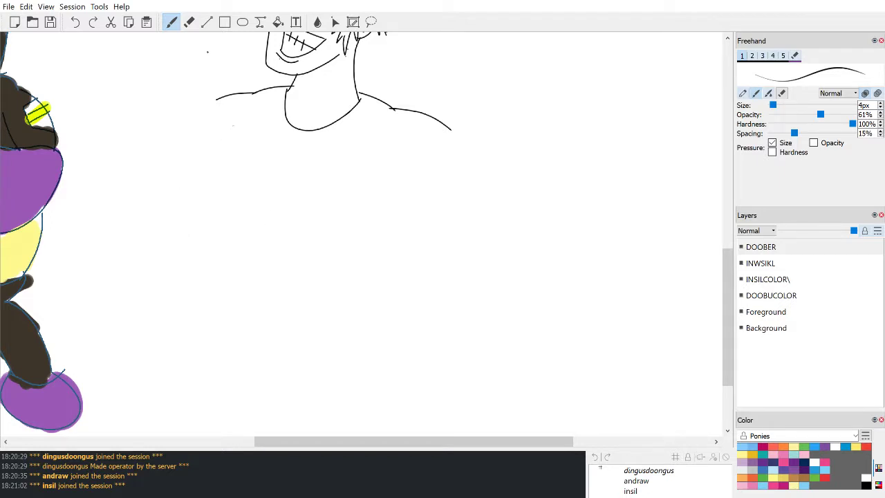
pyautogui.moveTo(234, 128)
pyautogui.mouseDown()
pyautogui.moveTo(216, 267)
pyautogui.moveTo(182, 186)
pyautogui.moveTo(202, 278)
pyautogui.mouseUp()
pyautogui.hotkey('ctrl', 'z')
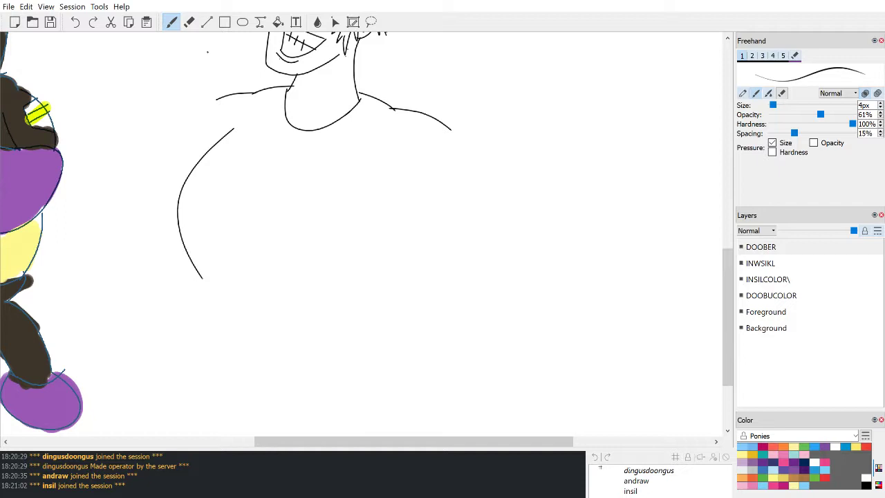
# Step: Draw the right chest curve and the waist line below it
pyautogui.moveTo(731, 291); pyautogui.dragTo(731, 257)
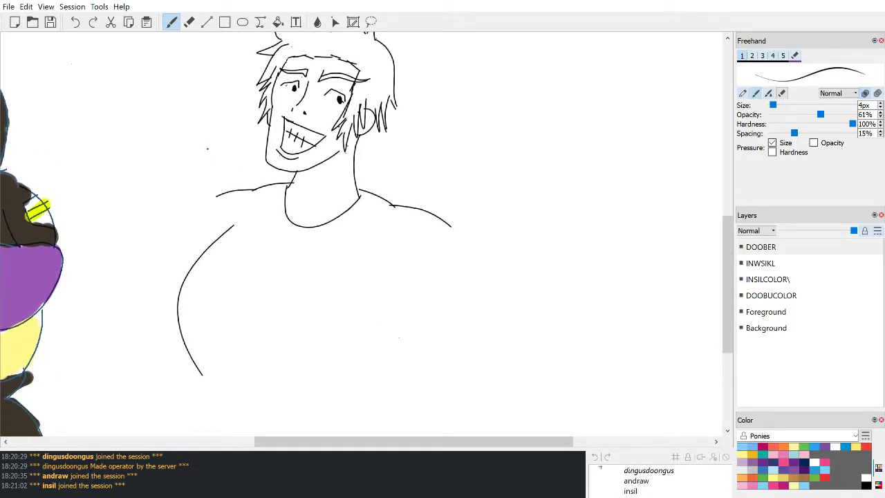
pyautogui.moveTo(373, 351)
pyautogui.mouseDown()
pyautogui.moveTo(415, 337)
pyautogui.moveTo(455, 289)
pyautogui.moveTo(354, 388)
pyautogui.mouseUp()
pyautogui.moveTo(727, 266); pyautogui.dragTo(727, 307)
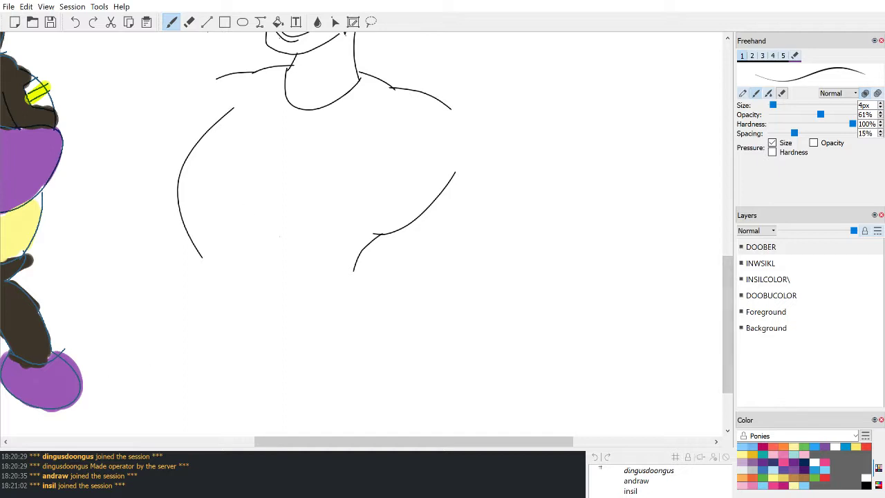
# Step: Erase the left torso line and redraw it closer to the body with a narrower taper towards the waist
pyautogui.click(188, 22)
pyautogui.moveTo(186, 145)
pyautogui.mouseDown()
pyautogui.moveTo(195, 244)
pyautogui.moveTo(182, 168)
pyautogui.moveTo(173, 164)
pyautogui.mouseUp()
pyautogui.moveTo(198, 262)
pyautogui.mouseDown()
pyautogui.moveTo(190, 129)
pyautogui.moveTo(195, 163)
pyautogui.moveTo(230, 106)
pyautogui.moveTo(198, 44)
pyautogui.mouseUp()
pyautogui.click(171, 21)
pyautogui.moveTo(249, 107)
pyautogui.mouseDown()
pyautogui.moveTo(202, 151)
pyautogui.moveTo(226, 288)
pyautogui.mouseUp()
pyautogui.hotkey('ctrl', 'z')
pyautogui.moveTo(242, 112); pyautogui.dragTo(229, 276)
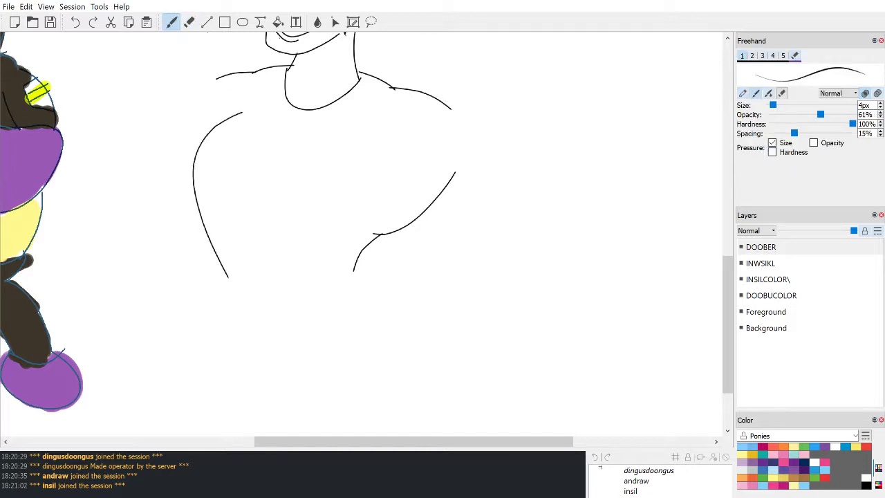
# Step: Extend the lower ends of both torso side lines further down towards the hips
pyautogui.moveTo(353, 271); pyautogui.dragTo(349, 293)
pyautogui.moveTo(224, 269); pyautogui.dragTo(244, 307)
# Step: Select the right chest and waist lines with a free-form selection and remove them from the drawing
pyautogui.moveTo(725, 291); pyautogui.dragTo(725, 247)
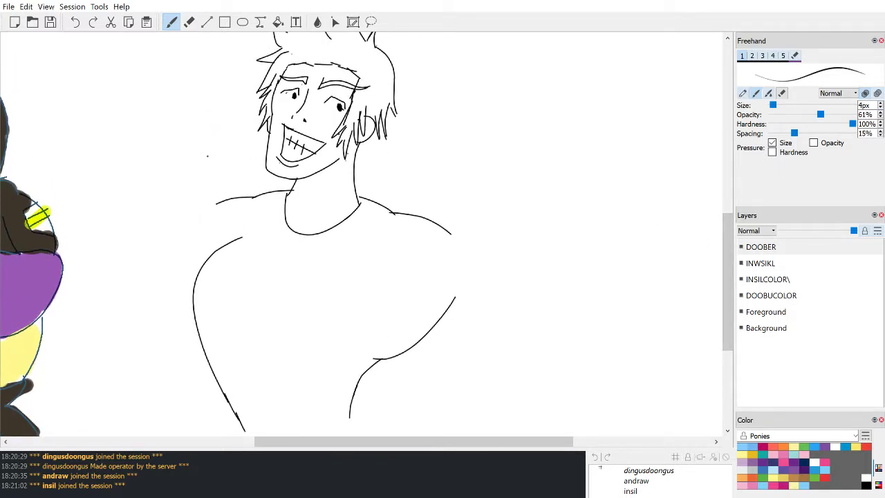
pyautogui.scroll(-1, 349, 260)
pyautogui.scroll(-2, 354, 266)
pyautogui.scroll(-1, 359, 259)
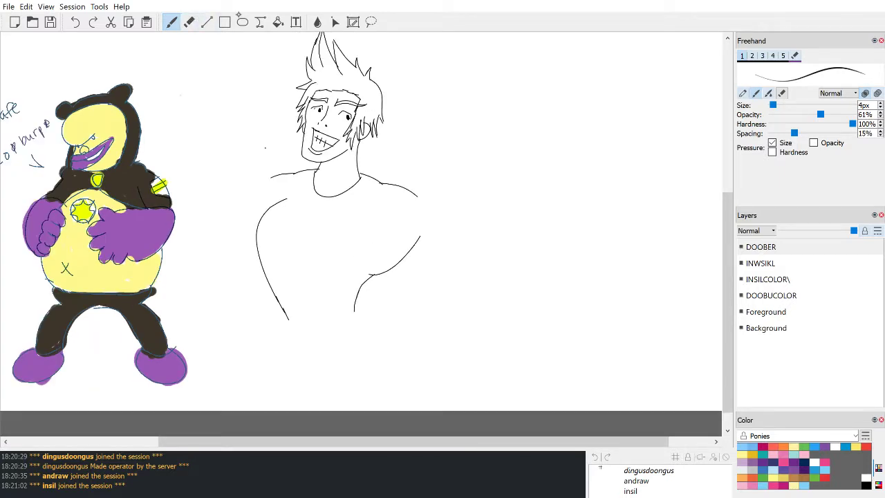
pyautogui.click(371, 22)
pyautogui.moveTo(408, 228)
pyautogui.mouseDown()
pyautogui.moveTo(411, 338)
pyautogui.moveTo(398, 220)
pyautogui.mouseUp()
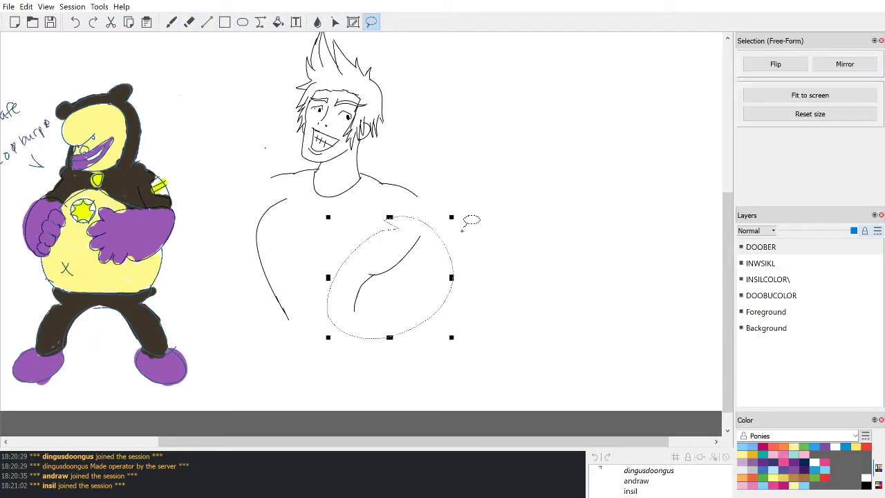
pyautogui.moveTo(415, 268)
pyautogui.mouseDown()
pyautogui.moveTo(440, 280)
pyautogui.moveTo(423, 292)
pyautogui.moveTo(405, 272)
pyautogui.moveTo(429, 252)
pyautogui.moveTo(377, 299)
pyautogui.mouseUp()
pyautogui.click(520, 242)
pyautogui.click(188, 22)
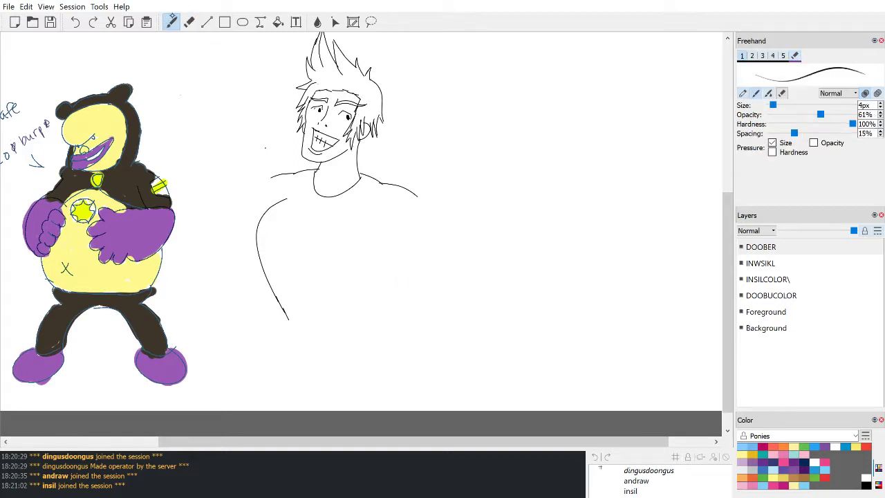
# Step: Redraw the right chest curve and waist line with the Freehand brush, slightly further out and lower
pyautogui.click(171, 21)
pyautogui.moveTo(412, 227); pyautogui.dragTo(373, 273)
pyautogui.hotkey('ctrl', 'z')
pyautogui.moveTo(419, 222); pyautogui.dragTo(362, 291)
pyautogui.hotkey('ctrl', 'z')
pyautogui.moveTo(420, 232); pyautogui.dragTo(365, 295)
pyautogui.hotkey('ctrl', 'z')
pyautogui.moveTo(434, 246); pyautogui.dragTo(367, 321)
# Step: Move the left torso line slightly up and to the right using a free-form selection, and deselect it
pyautogui.click(371, 22)
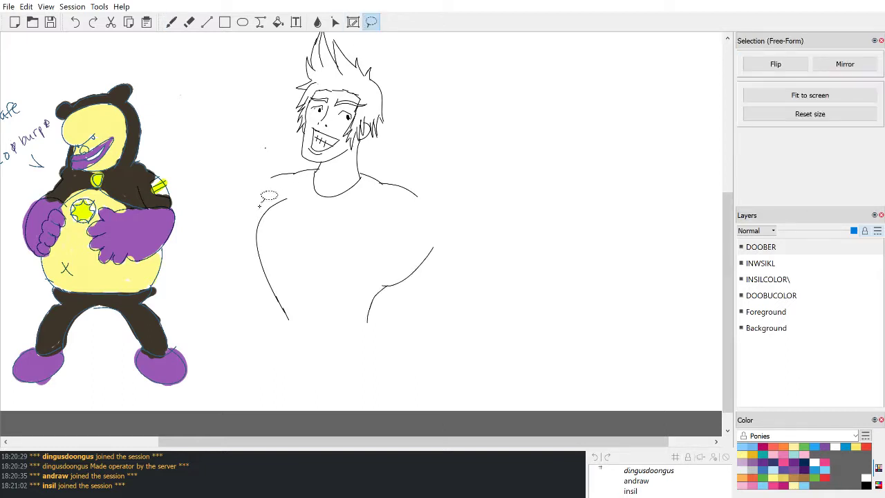
pyautogui.moveTo(269, 195)
pyautogui.mouseDown()
pyautogui.moveTo(315, 208)
pyautogui.moveTo(235, 227)
pyautogui.mouseUp()
pyautogui.moveTo(289, 241)
pyautogui.mouseDown()
pyautogui.moveTo(260, 251)
pyautogui.moveTo(279, 223)
pyautogui.moveTo(298, 243)
pyautogui.mouseUp()
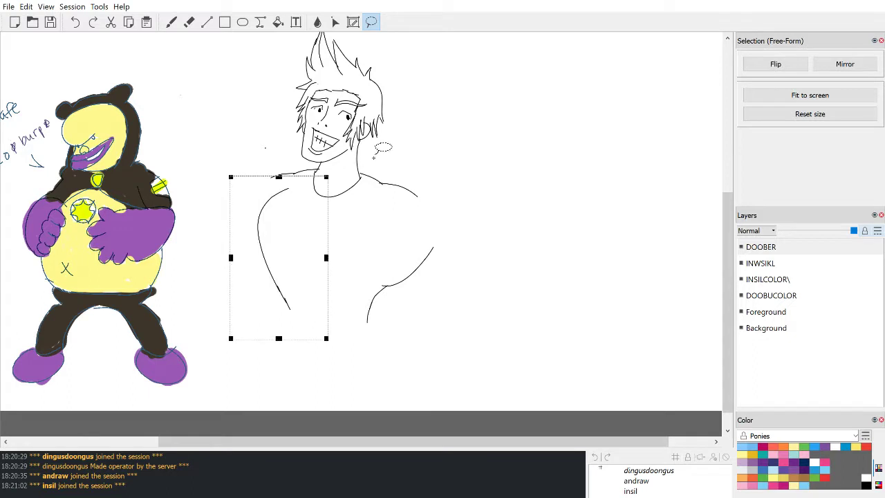
pyautogui.click(445, 163)
# Step: Draw the curved waistline joining both torso sides, and a short hip line at its right end
pyautogui.click(172, 22)
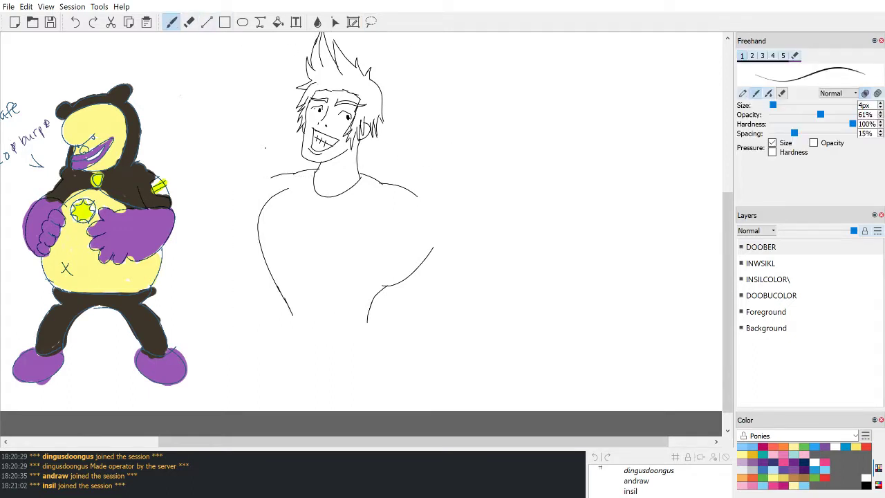
pyautogui.moveTo(291, 313); pyautogui.dragTo(358, 327)
pyautogui.hotkey('ctrl', 'z')
pyautogui.moveTo(291, 311)
pyautogui.mouseDown()
pyautogui.moveTo(298, 323)
pyautogui.moveTo(359, 328)
pyautogui.mouseUp()
pyautogui.moveTo(357, 328)
pyautogui.mouseDown()
pyautogui.moveTo(374, 320)
pyautogui.moveTo(386, 342)
pyautogui.mouseUp()
# Step: Draw the left leg's outer and inner lines slanting down and outward from the waist
pyautogui.moveTo(297, 324); pyautogui.dragTo(286, 374)
pyautogui.hotkey('ctrl', 'z')
pyautogui.moveTo(298, 325); pyautogui.dragTo(281, 370)
pyautogui.moveTo(337, 355); pyautogui.dragTo(305, 383)
pyautogui.hotkey('ctrl', 'z')
pyautogui.hotkey('ctrl', 'z')
pyautogui.moveTo(299, 324); pyautogui.dragTo(276, 373)
pyautogui.moveTo(302, 378)
pyautogui.mouseDown()
pyautogui.moveTo(327, 351)
pyautogui.moveTo(347, 350)
pyautogui.moveTo(375, 377)
pyautogui.mouseUp()
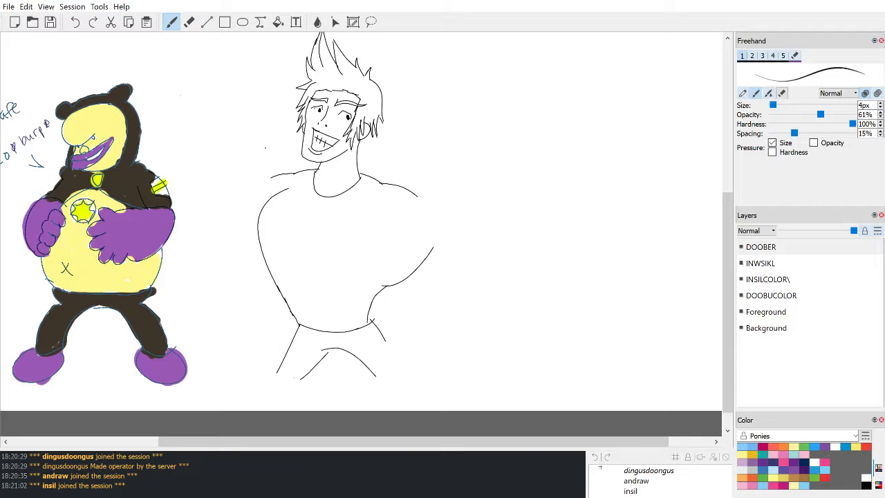
pyautogui.hotkey('ctrl', 'z')
# Step: Try different inner and outer lines for the right leg
pyautogui.moveTo(326, 354)
pyautogui.mouseDown()
pyautogui.moveTo(335, 345)
pyautogui.moveTo(368, 376)
pyautogui.mouseUp()
pyautogui.hotkey('ctrl', 'z')
pyautogui.moveTo(323, 340); pyautogui.dragTo(368, 375)
pyautogui.hotkey('ctrl', 'z')
pyautogui.moveTo(327, 338); pyautogui.dragTo(363, 375)
pyautogui.moveTo(386, 339); pyautogui.dragTo(388, 379)
pyautogui.hotkey('ctrl', 'z')
pyautogui.hotkey('ctrl', 'z')
pyautogui.moveTo(385, 340); pyautogui.dragTo(382, 386)
pyautogui.hotkey('ctrl', 'z')
pyautogui.hotkey('ctrl', 'z')
# Step: Draw the right leg's inner curve from the crotch and its outer line down from the hip
pyautogui.moveTo(327, 339); pyautogui.dragTo(355, 384)
pyautogui.moveTo(385, 340); pyautogui.dragTo(372, 380)
pyautogui.hotkey('ctrl', 'z')
pyautogui.moveTo(387, 342); pyautogui.dragTo(372, 388)
# Step: Draw trouser cuffs across the lower ends of both legs
pyautogui.moveTo(286, 357)
pyautogui.mouseDown()
pyautogui.moveTo(276, 381)
pyautogui.moveTo(313, 381)
pyautogui.moveTo(268, 374)
pyautogui.mouseUp()
pyautogui.hotkey('ctrl', 'z')
pyautogui.hotkey('ctrl', 'z')
pyautogui.moveTo(268, 374); pyautogui.dragTo(296, 389)
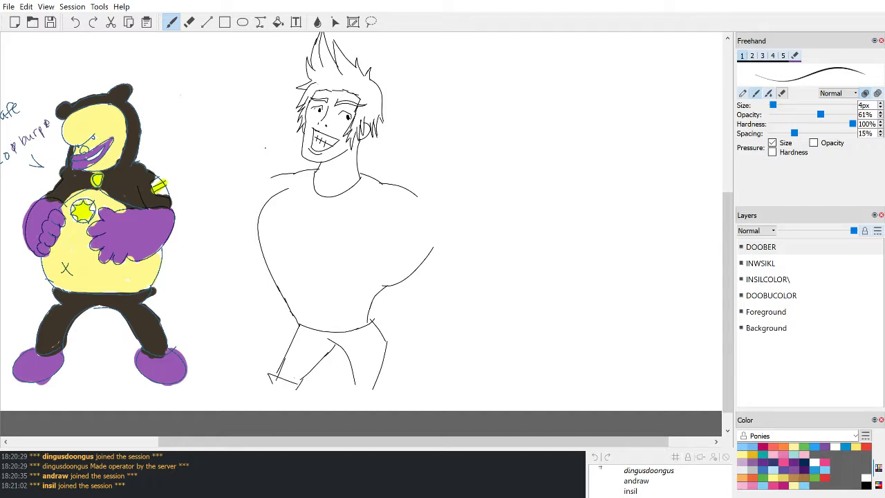
pyautogui.moveTo(353, 384)
pyautogui.mouseDown()
pyautogui.moveTo(387, 379)
pyautogui.moveTo(381, 391)
pyautogui.mouseUp()
# Step: Draw pointed heeled shoes below both cuffs, with the toes facing outward
pyautogui.moveTo(253, 385)
pyautogui.mouseDown()
pyautogui.moveTo(279, 383)
pyautogui.moveTo(253, 387)
pyautogui.mouseUp()
pyautogui.hotkey('ctrl', 'z')
pyautogui.moveTo(299, 389); pyautogui.dragTo(256, 380)
pyautogui.hotkey('ctrl', 'z')
pyautogui.moveTo(295, 389)
pyautogui.mouseDown()
pyautogui.moveTo(257, 380)
pyautogui.moveTo(247, 400)
pyautogui.moveTo(298, 388)
pyautogui.mouseUp()
pyautogui.moveTo(356, 388)
pyautogui.mouseDown()
pyautogui.moveTo(386, 385)
pyautogui.moveTo(370, 403)
pyautogui.moveTo(406, 394)
pyautogui.moveTo(413, 404)
pyautogui.mouseUp()
pyautogui.hotkey('ctrl', 'z')
pyautogui.hotkey('ctrl', 'z')
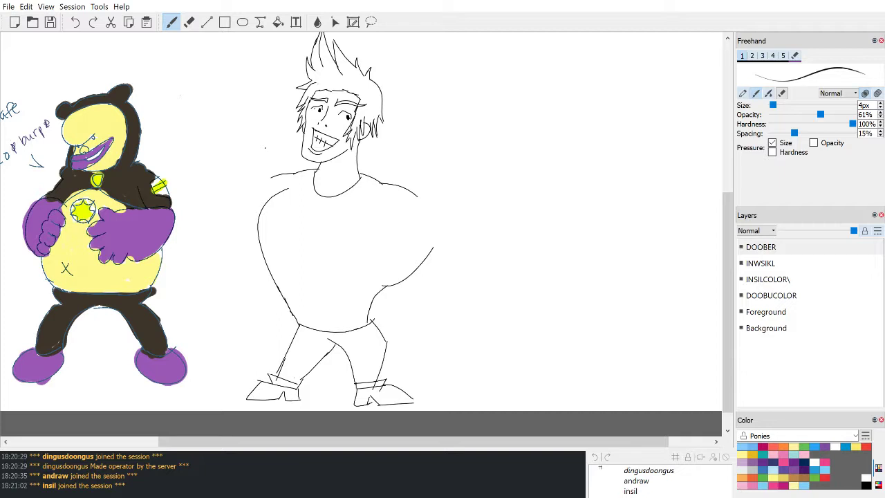
pyautogui.moveTo(723, 257); pyautogui.dragTo(724, 250)
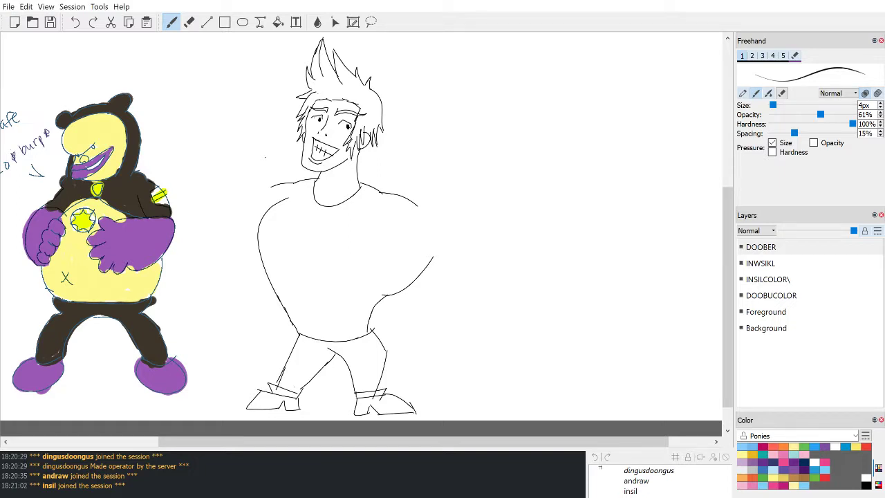
pyautogui.scroll(1, 547, 34)
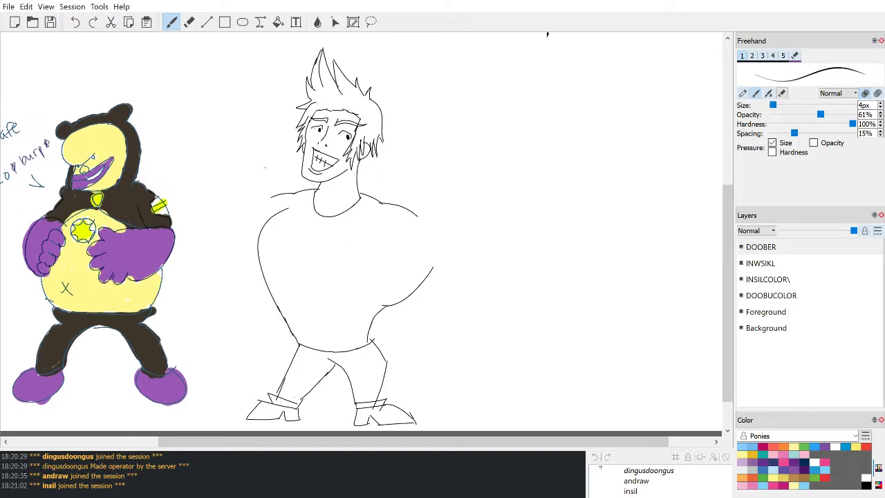
pyautogui.hotkey('ctrl', 'l')
pyautogui.moveTo(548, 34); pyautogui.dragTo(548, 44)
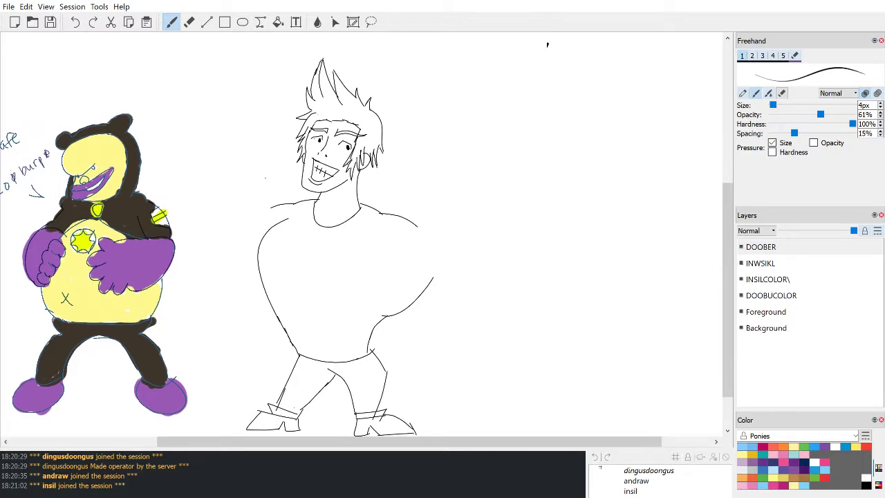
pyautogui.scroll(-5, 548, 44)
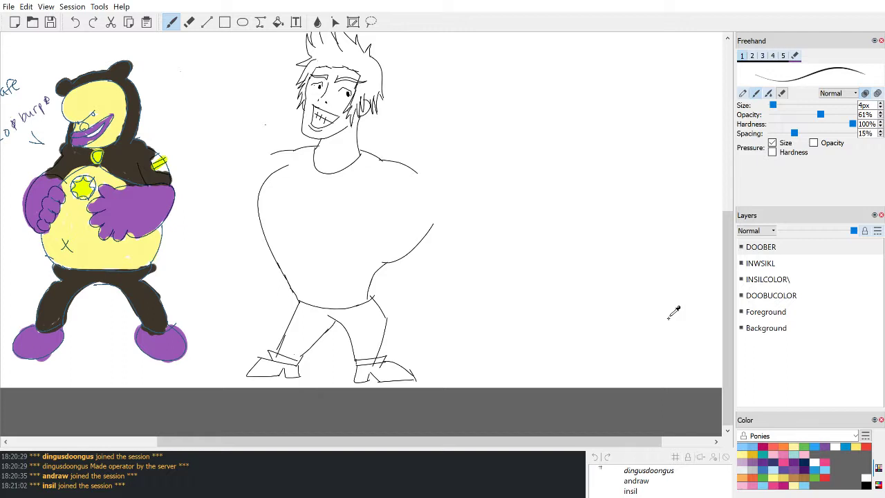
pyautogui.hscroll(-1, 674, 313)
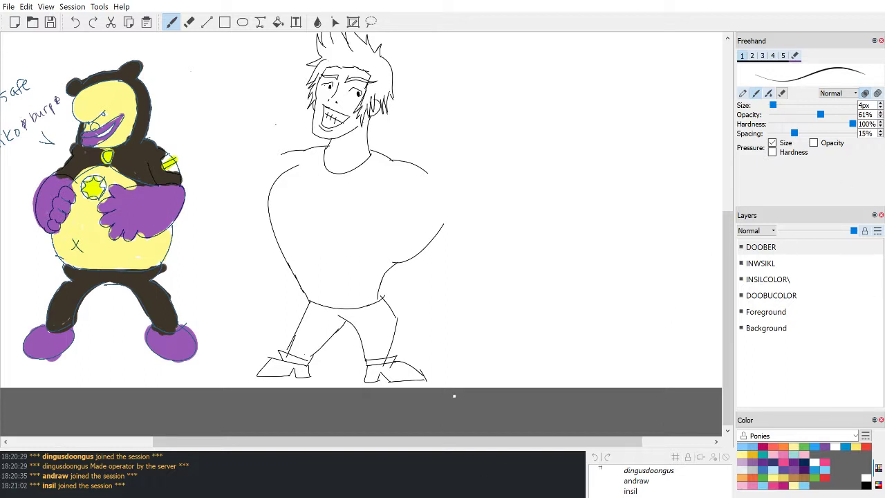
pyautogui.scroll(1, 454, 399)
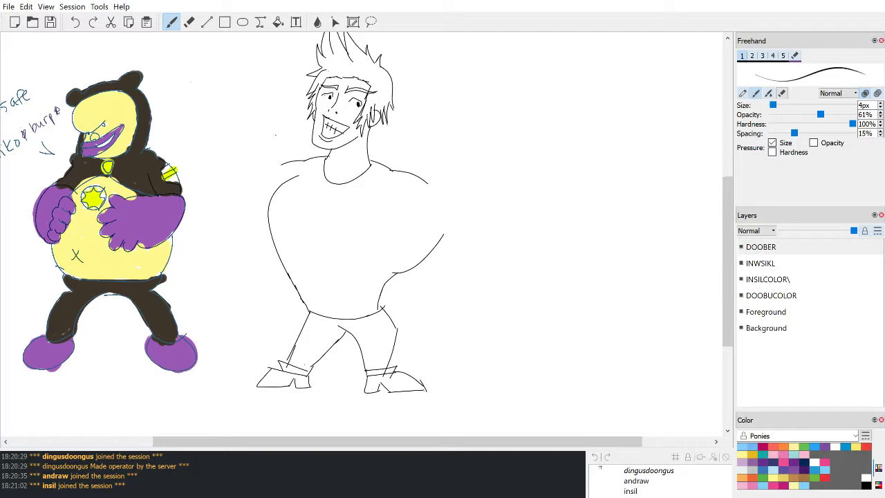
# Step: Lasso both legs, including the shirt hem and shoes, and remove them from the figure
pyautogui.click(371, 22)
pyautogui.moveTo(393, 300)
pyautogui.mouseDown()
pyautogui.moveTo(331, 322)
pyautogui.moveTo(344, 430)
pyautogui.moveTo(376, 319)
pyautogui.mouseUp()
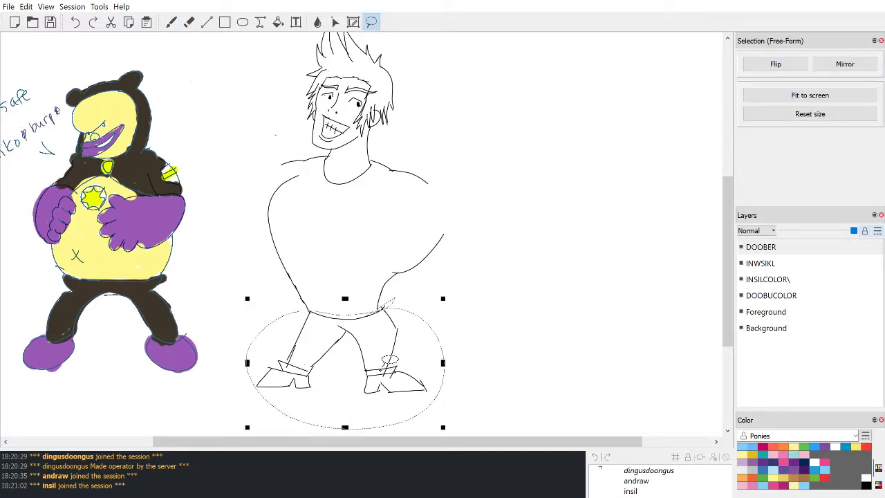
pyautogui.moveTo(382, 354)
pyautogui.mouseDown()
pyautogui.moveTo(378, 377)
pyautogui.moveTo(381, 355)
pyautogui.mouseUp()
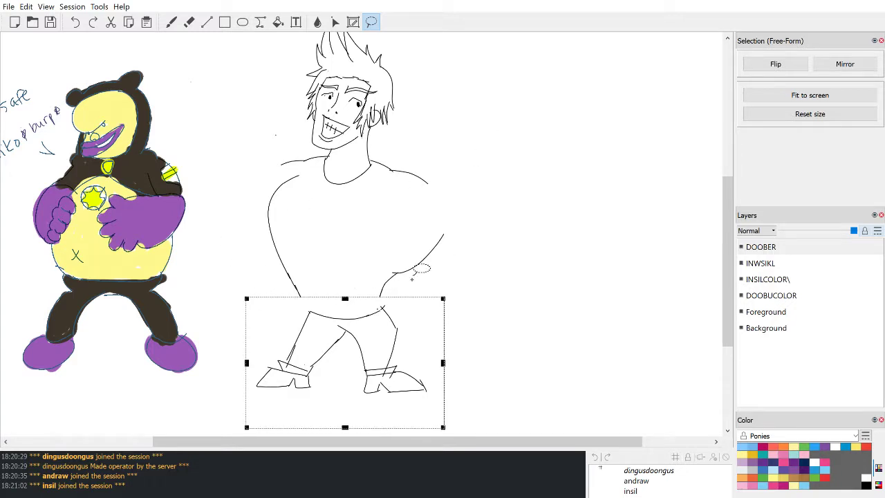
pyautogui.click(504, 353)
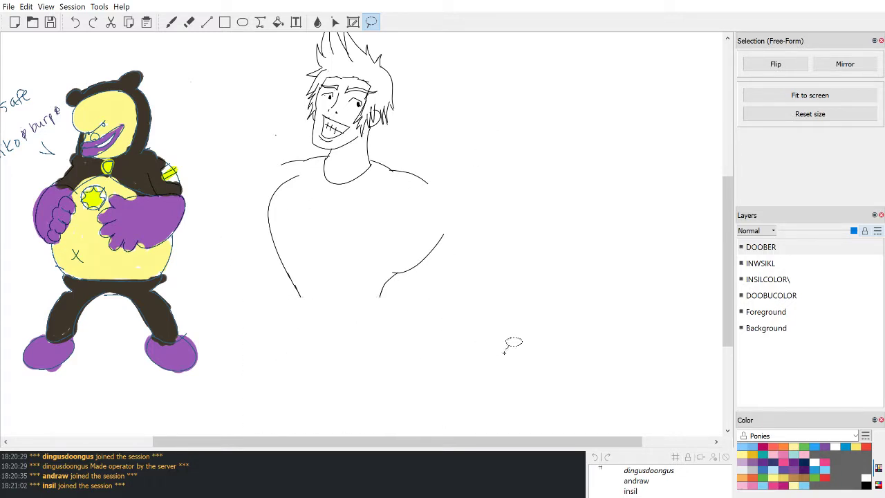
# Step: Extend both sides of the torso down to the waist and join them with a curved shirt hem
pyautogui.click(171, 21)
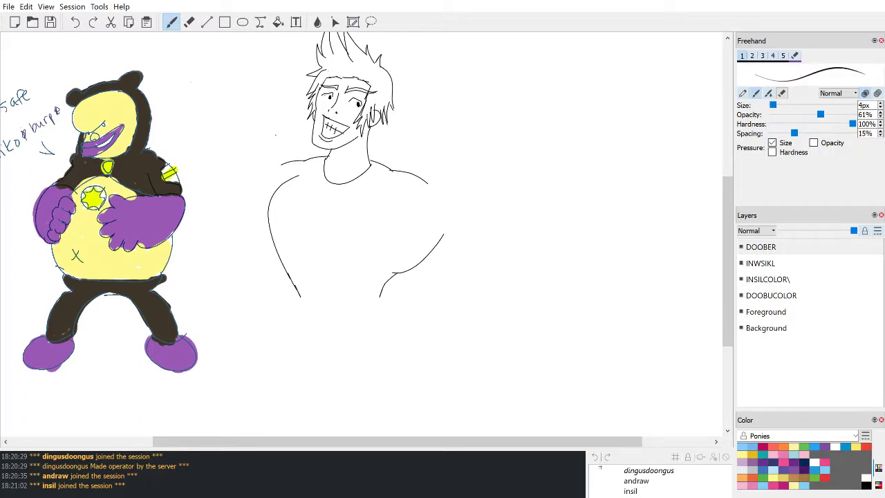
pyautogui.moveTo(299, 291); pyautogui.dragTo(310, 312)
pyautogui.moveTo(387, 283); pyautogui.dragTo(380, 316)
pyautogui.moveTo(308, 312); pyautogui.dragTo(376, 315)
# Step: Draw the left leg with a long outer line from the hip and a curved inner line from the crotch
pyautogui.moveTo(309, 313); pyautogui.dragTo(289, 401)
pyautogui.hotkey('ctrl', 'z')
pyautogui.moveTo(310, 312); pyautogui.dragTo(274, 400)
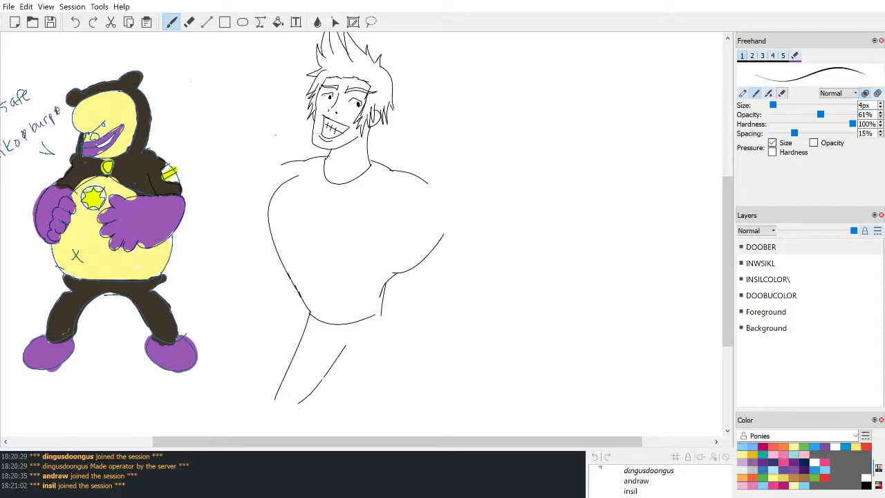
pyautogui.moveTo(347, 344); pyautogui.dragTo(295, 408)
pyautogui.hotkey('ctrl', 'z')
pyautogui.moveTo(342, 352); pyautogui.dragTo(293, 401)
# Step: Draw the right leg with a curved inner line from the crotch and an outer line bending at the knee
pyautogui.moveTo(329, 342); pyautogui.dragTo(379, 399)
pyautogui.moveTo(381, 315)
pyautogui.mouseDown()
pyautogui.moveTo(403, 354)
pyautogui.moveTo(411, 414)
pyautogui.mouseUp()
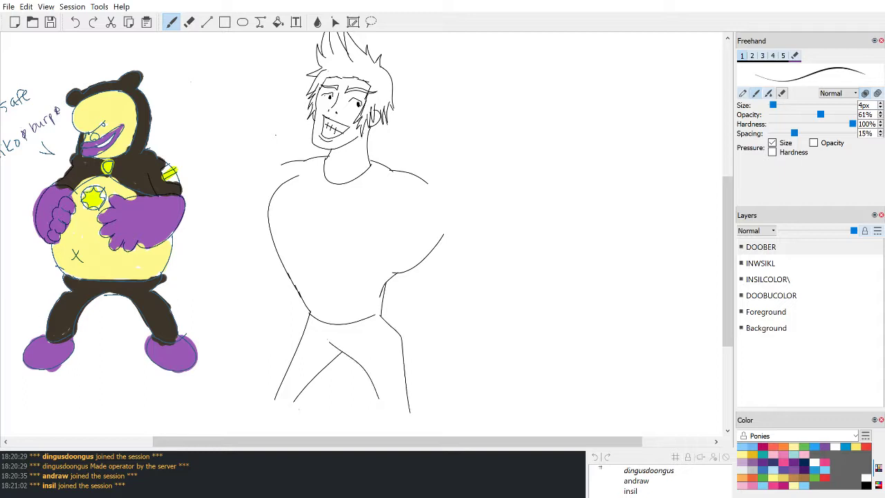
pyautogui.hotkey('ctrl', 'z')
pyautogui.moveTo(380, 315); pyautogui.dragTo(412, 403)
pyautogui.hotkey('ctrl', 'z')
pyautogui.moveTo(380, 315); pyautogui.dragTo(401, 351)
pyautogui.hotkey('ctrl', 'z')
pyautogui.moveTo(381, 313); pyautogui.dragTo(406, 354)
pyautogui.hotkey('ctrl', 'z')
pyautogui.moveTo(380, 313)
pyautogui.mouseDown()
pyautogui.moveTo(406, 354)
pyautogui.moveTo(398, 407)
pyautogui.mouseUp()
# Step: Draw flared trouser cuffs across the lower ends of the longer legs
pyautogui.scroll(-3, 359, 235)
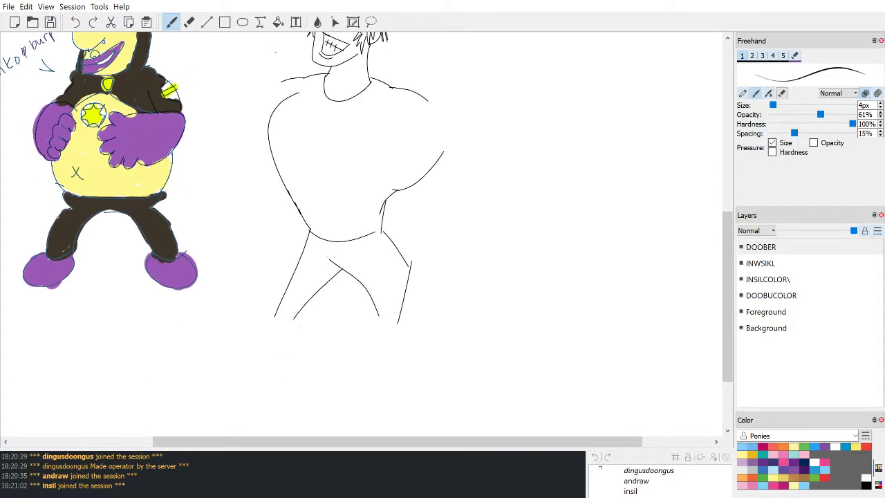
pyautogui.moveTo(287, 318)
pyautogui.mouseDown()
pyautogui.moveTo(265, 320)
pyautogui.moveTo(282, 323)
pyautogui.moveTo(259, 313)
pyautogui.moveTo(298, 325)
pyautogui.mouseUp()
pyautogui.hotkey('ctrl', 'z')
pyautogui.hotkey('ctrl', 'z')
pyautogui.moveTo(383, 324)
pyautogui.mouseDown()
pyautogui.moveTo(397, 330)
pyautogui.moveTo(418, 315)
pyautogui.mouseUp()
pyautogui.hotkey('ctrl', 'z')
pyautogui.hotkey('ctrl', 'z')
pyautogui.hotkey('ctrl', 'z')
pyautogui.moveTo(286, 318)
pyautogui.mouseDown()
pyautogui.moveTo(269, 313)
pyautogui.moveTo(275, 325)
pyautogui.moveTo(268, 312)
pyautogui.moveTo(296, 324)
pyautogui.moveTo(277, 324)
pyautogui.moveTo(299, 323)
pyautogui.mouseUp()
pyautogui.hotkey('ctrl', 'z')
pyautogui.hotkey('ctrl', 'z')
pyautogui.hotkey('ctrl', 'z')
pyautogui.hotkey('ctrl', 'z')
pyautogui.hotkey('ctrl', 'z')
pyautogui.moveTo(384, 325)
pyautogui.mouseDown()
pyautogui.moveTo(417, 316)
pyautogui.moveTo(411, 320)
pyautogui.mouseUp()
pyautogui.hotkey('ctrl', 'z')
# Step: Draw pointed heeled shoes below the two cuffs, with the toes turned outward
pyautogui.moveTo(270, 322)
pyautogui.mouseDown()
pyautogui.moveTo(238, 344)
pyautogui.moveTo(282, 333)
pyautogui.moveTo(298, 341)
pyautogui.mouseUp()
pyautogui.moveTo(385, 332)
pyautogui.mouseDown()
pyautogui.moveTo(427, 348)
pyautogui.moveTo(418, 330)
pyautogui.moveTo(436, 347)
pyautogui.mouseUp()
pyautogui.scroll(5, 718, 259)
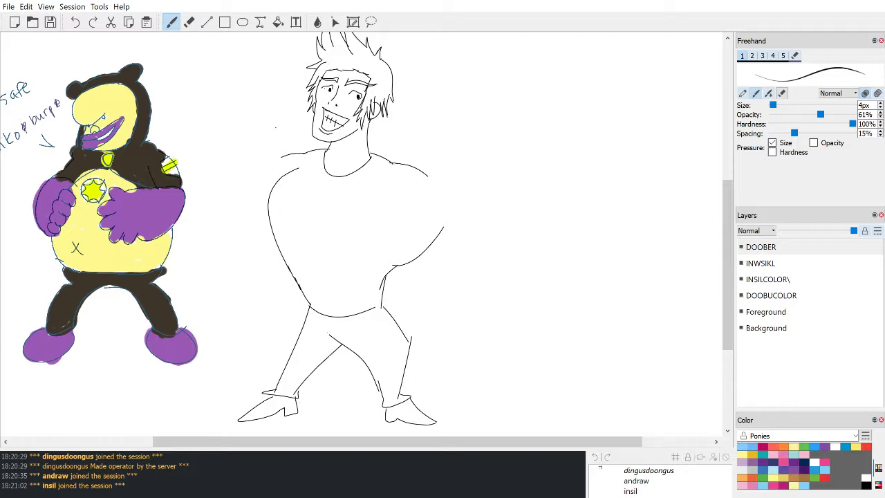
# Step: Erase the right leg's outer line at the hip and thigh and most of its inner curve
pyautogui.click(189, 21)
pyautogui.moveTo(374, 297)
pyautogui.mouseDown()
pyautogui.moveTo(406, 356)
pyautogui.moveTo(397, 324)
pyautogui.mouseUp()
pyautogui.moveTo(377, 373)
pyautogui.mouseDown()
pyautogui.moveTo(351, 348)
pyautogui.moveTo(378, 377)
pyautogui.moveTo(373, 370)
pyautogui.moveTo(400, 356)
pyautogui.moveTo(345, 338)
pyautogui.mouseUp()
pyautogui.press('b')
# Step: Try several replacement curves for the inner and outer lines of the right leg
pyautogui.hotkey('ctrl', 'z')
pyautogui.hotkey('ctrl', 'z')
pyautogui.moveTo(334, 352)
pyautogui.mouseDown()
pyautogui.moveTo(346, 341)
pyautogui.moveTo(381, 392)
pyautogui.mouseUp()
pyautogui.hotkey('ctrl', 'z')
pyautogui.moveTo(337, 333); pyautogui.dragTo(379, 392)
pyautogui.hotkey('ctrl', 'z')
pyautogui.moveTo(329, 335)
pyautogui.mouseDown()
pyautogui.moveTo(360, 354)
pyautogui.moveTo(385, 400)
pyautogui.mouseUp()
pyautogui.moveTo(378, 309); pyautogui.dragTo(399, 394)
pyautogui.hotkey('ctrl', 'z')
pyautogui.moveTo(381, 310)
pyautogui.mouseDown()
pyautogui.moveTo(406, 351)
pyautogui.moveTo(399, 392)
pyautogui.mouseUp()
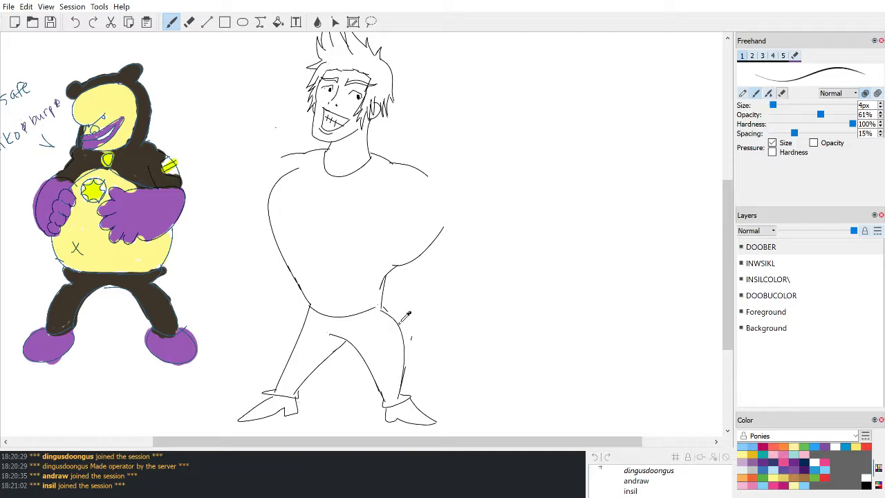
pyautogui.hotkey('ctrl', 'z')
pyautogui.moveTo(379, 305); pyautogui.dragTo(406, 380)
pyautogui.hotkey('ctrl', 'z')
pyautogui.hotkey('ctrl', 'z')
pyautogui.moveTo(383, 307); pyautogui.dragTo(405, 384)
pyautogui.moveTo(724, 290)
pyautogui.mouseDown()
pyautogui.moveTo(723, 278)
pyautogui.moveTo(723, 294)
pyautogui.mouseUp()
pyautogui.hotkey('ctrl', 'z')
pyautogui.hotkey('ctrl', 'z')
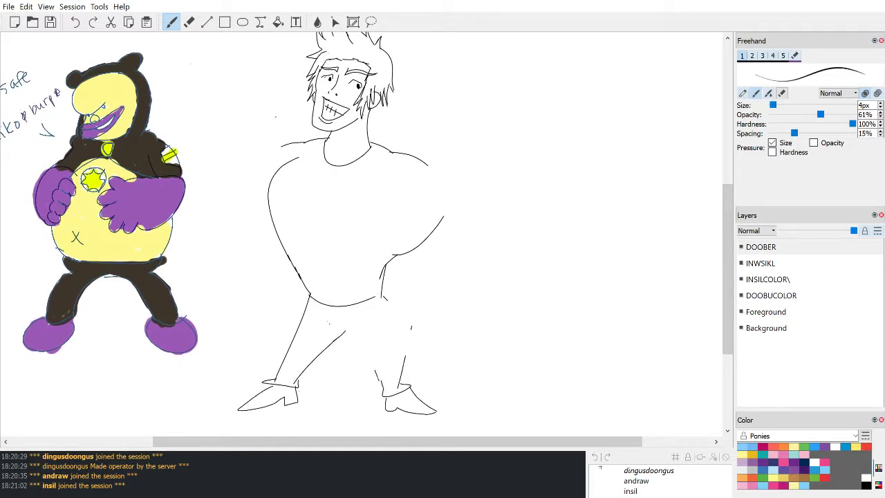
pyautogui.moveTo(349, 326); pyautogui.dragTo(385, 392)
pyautogui.moveTo(386, 297); pyautogui.dragTo(414, 385)
pyautogui.hotkey('ctrl', 'z')
pyautogui.hotkey('ctrl', 'z')
pyautogui.moveTo(344, 333)
pyautogui.mouseDown()
pyautogui.moveTo(388, 395)
pyautogui.moveTo(383, 383)
pyautogui.mouseUp()
pyautogui.hotkey('ctrl', 'z')
pyautogui.moveTo(383, 295); pyautogui.dragTo(406, 383)
pyautogui.hotkey('ctrl', 'z')
pyautogui.hotkey('ctrl', 'z')
# Step: Draw the right leg's inner curve from the crotch to the cuff and its outer line rounding out from the hip
pyautogui.moveTo(329, 321)
pyautogui.mouseDown()
pyautogui.moveTo(375, 370)
pyautogui.moveTo(379, 395)
pyautogui.moveTo(357, 333)
pyautogui.moveTo(382, 390)
pyautogui.mouseUp()
pyautogui.hotkey('ctrl', 'z')
pyautogui.moveTo(382, 295)
pyautogui.mouseDown()
pyautogui.moveTo(406, 322)
pyautogui.moveTo(406, 380)
pyautogui.mouseUp()
pyautogui.scroll(2, 558, 37)
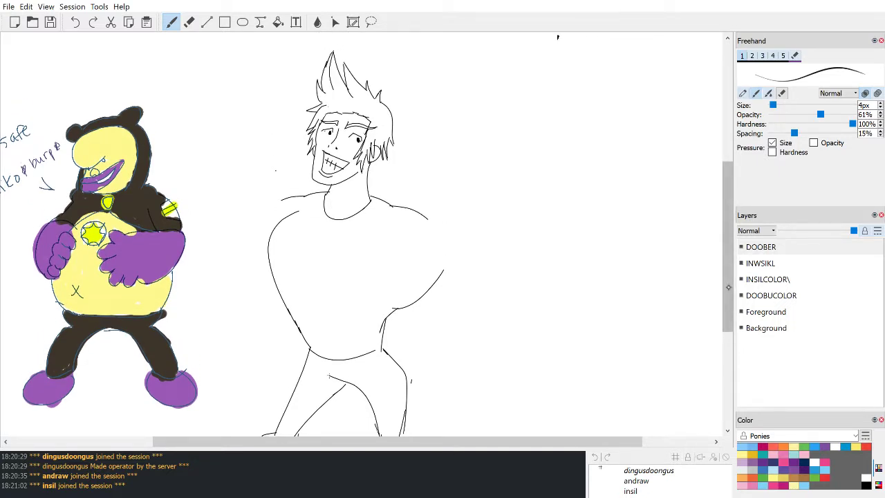
# Step: Draw the right sleeve opening between shoulder and chest, and start the upper arm with a curved biceps line
pyautogui.scroll(-1, 718, 298)
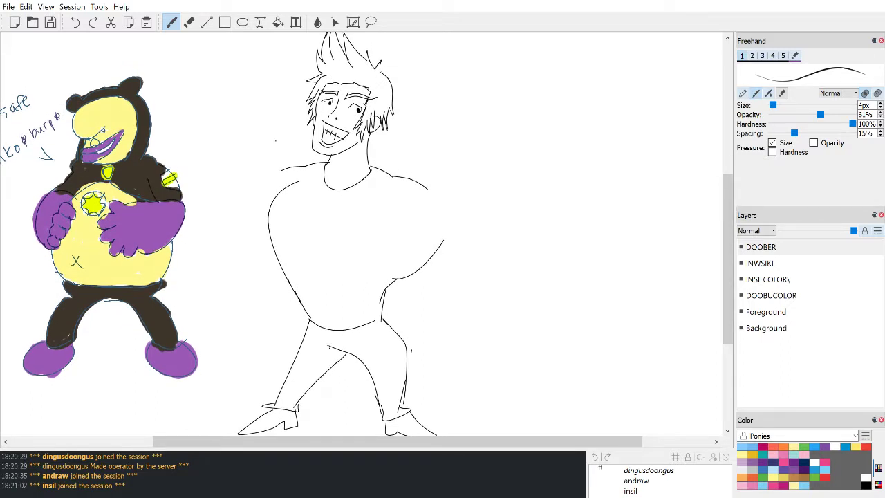
pyautogui.moveTo(435, 183); pyautogui.dragTo(430, 241)
pyautogui.hotkey('ctrl', 'z')
pyautogui.moveTo(430, 189)
pyautogui.mouseDown()
pyautogui.moveTo(432, 251)
pyautogui.moveTo(436, 238)
pyautogui.mouseUp()
pyautogui.hotkey('ctrl', 'z')
pyautogui.hotkey('ctrl', 'z')
pyautogui.moveTo(428, 190)
pyautogui.mouseDown()
pyautogui.moveTo(436, 176)
pyautogui.moveTo(437, 260)
pyautogui.mouseUp()
pyautogui.moveTo(438, 180)
pyautogui.mouseDown()
pyautogui.moveTo(476, 188)
pyautogui.moveTo(476, 172)
pyautogui.mouseUp()
pyautogui.hotkey('ctrl', 'z')
pyautogui.hotkey('ctrl', 'z')
pyautogui.hotkey('ctrl', 'z')
# Step: Draw the underside of the right upper arm out to the elbow and a raised forearm with inner and outer lines
pyautogui.scroll(3, 363, 235)
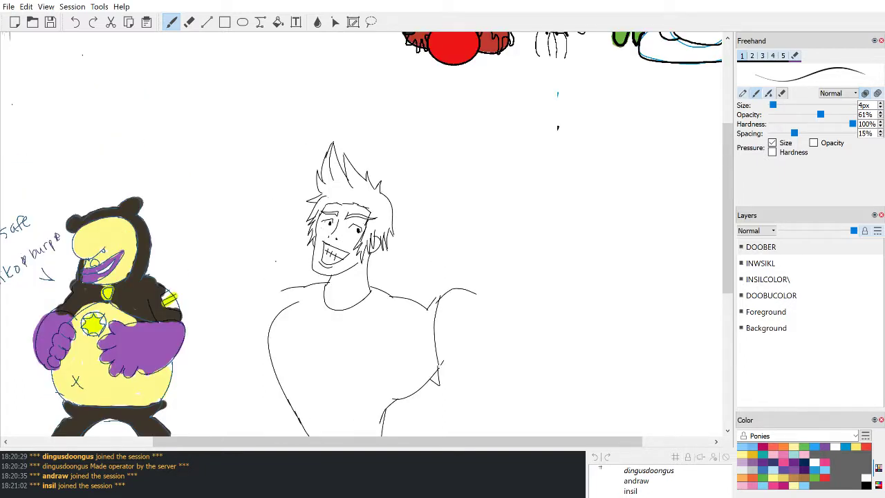
pyautogui.moveTo(437, 366); pyautogui.dragTo(527, 300)
pyautogui.moveTo(466, 223); pyautogui.dragTo(482, 307)
pyautogui.moveTo(467, 225)
pyautogui.mouseDown()
pyautogui.moveTo(527, 300)
pyautogui.moveTo(528, 282)
pyautogui.moveTo(500, 231)
pyautogui.mouseUp()
pyautogui.hotkey('ctrl', 'z')
pyautogui.hotkey('ctrl', 'z')
pyautogui.moveTo(527, 300)
pyautogui.mouseDown()
pyautogui.moveTo(525, 279)
pyautogui.moveTo(486, 218)
pyautogui.mouseUp()
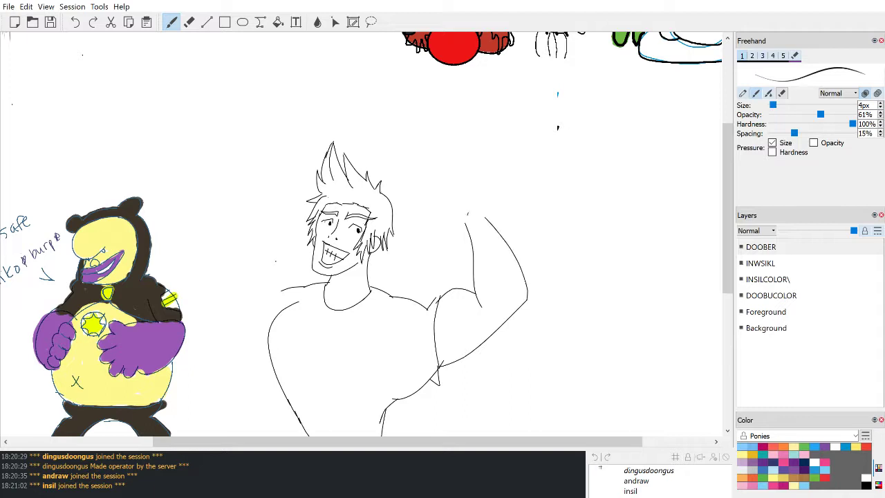
# Step: Draw a clenched fist with curled fingers at the top of the raised right forearm
pyautogui.moveTo(468, 213); pyautogui.dragTo(458, 226)
pyautogui.hotkey('ctrl', 'z')
pyautogui.hotkey('ctrl', 'z')
pyautogui.moveTo(467, 216)
pyautogui.mouseDown()
pyautogui.moveTo(454, 235)
pyautogui.moveTo(457, 227)
pyautogui.mouseUp()
pyautogui.hotkey('ctrl', 'z')
pyautogui.moveTo(449, 203); pyautogui.dragTo(482, 210)
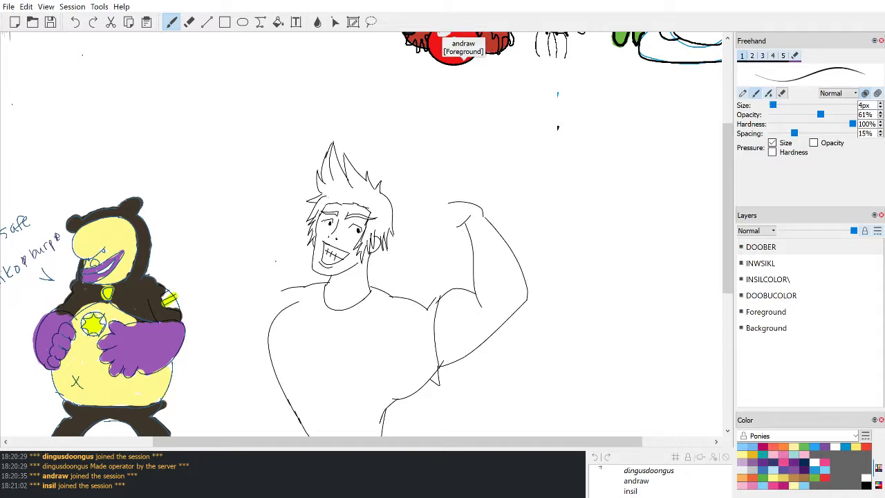
pyautogui.moveTo(448, 229); pyautogui.dragTo(462, 225)
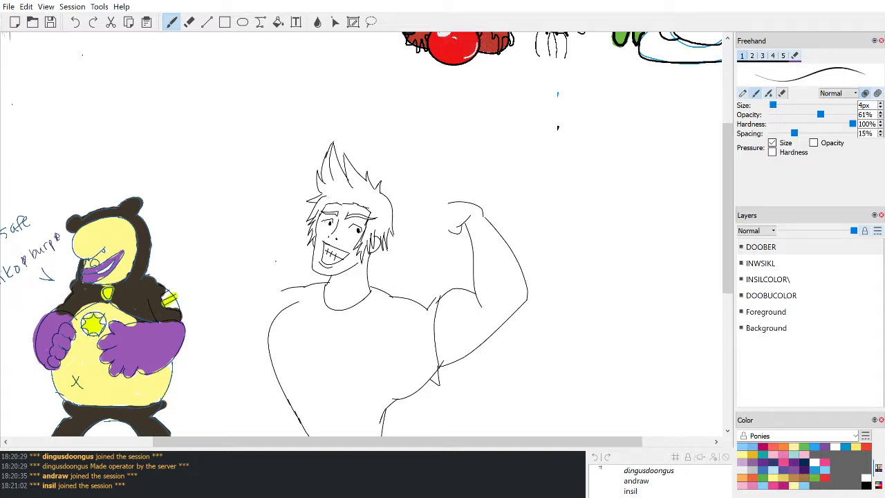
pyautogui.moveTo(454, 216)
pyautogui.mouseDown()
pyautogui.moveTo(450, 231)
pyautogui.moveTo(444, 227)
pyautogui.mouseUp()
pyautogui.press('e')
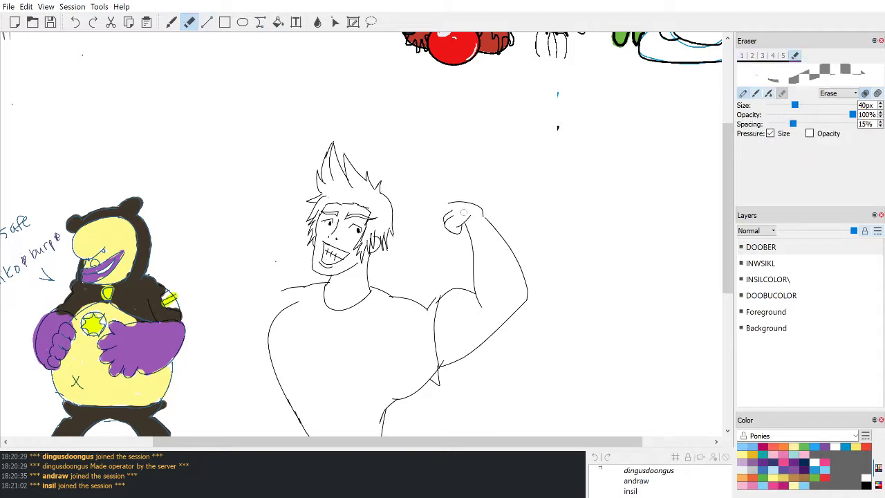
pyautogui.press('b')
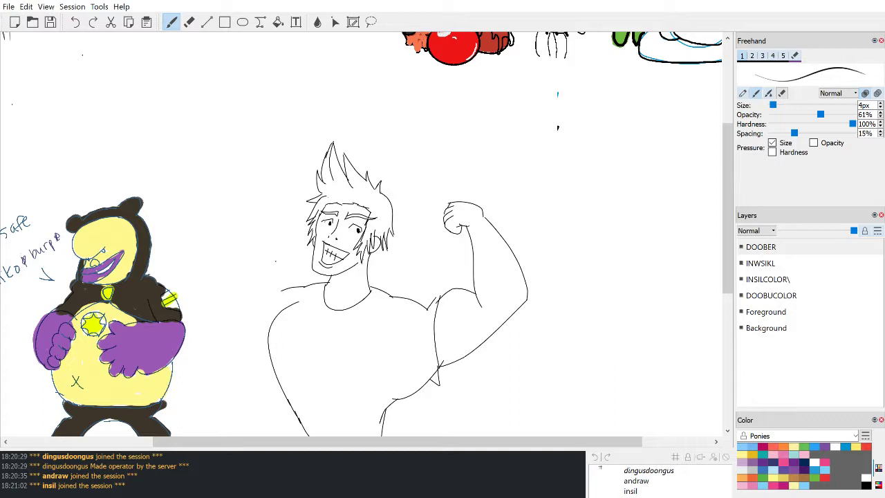
# Step: Erase the right shoe below the trouser cuff
pyautogui.scroll(-2, 367, 235)
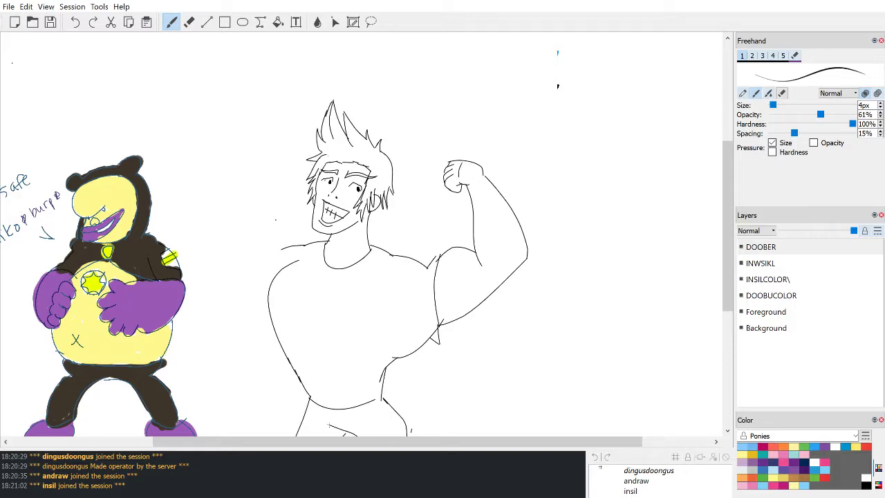
pyautogui.moveTo(510, 440); pyautogui.dragTo(488, 440)
pyautogui.moveTo(724, 277); pyautogui.dragTo(723, 323)
pyautogui.click(206, 21)
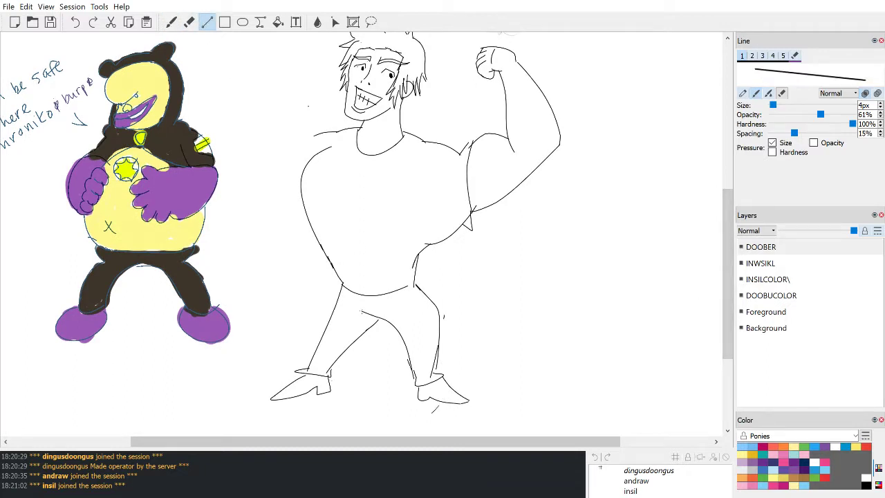
pyautogui.moveTo(434, 391)
pyautogui.mouseDown()
pyautogui.moveTo(423, 392)
pyautogui.moveTo(469, 398)
pyautogui.mouseUp()
pyautogui.click(189, 21)
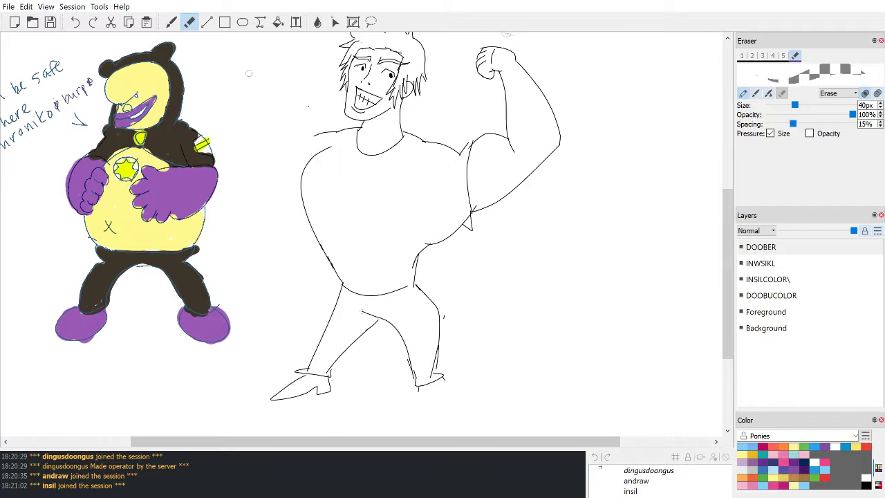
# Step: Redraw the right shoe below the cuff with a small heel and a toe pointing down and outward
pyautogui.click(171, 22)
pyautogui.moveTo(417, 389)
pyautogui.mouseDown()
pyautogui.moveTo(416, 405)
pyautogui.moveTo(465, 413)
pyautogui.moveTo(443, 377)
pyautogui.mouseUp()
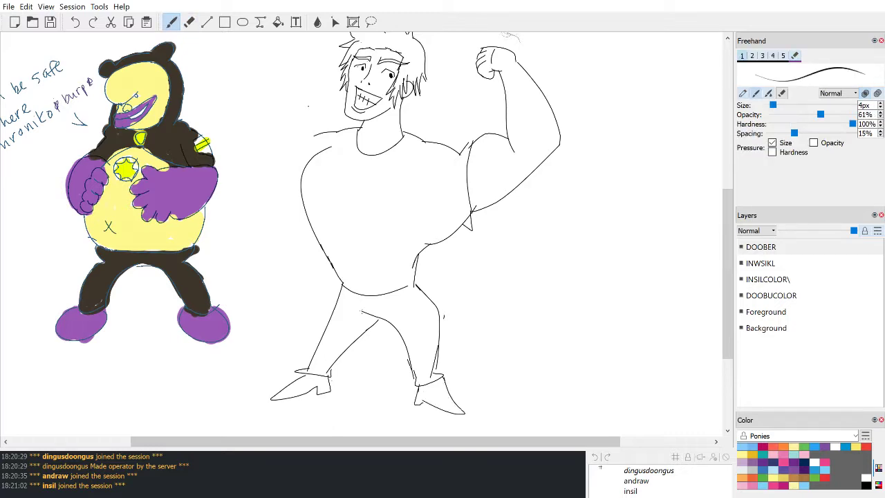
pyautogui.moveTo(730, 282)
pyautogui.mouseDown()
pyautogui.moveTo(733, 143)
pyautogui.moveTo(730, 282)
pyautogui.mouseUp()
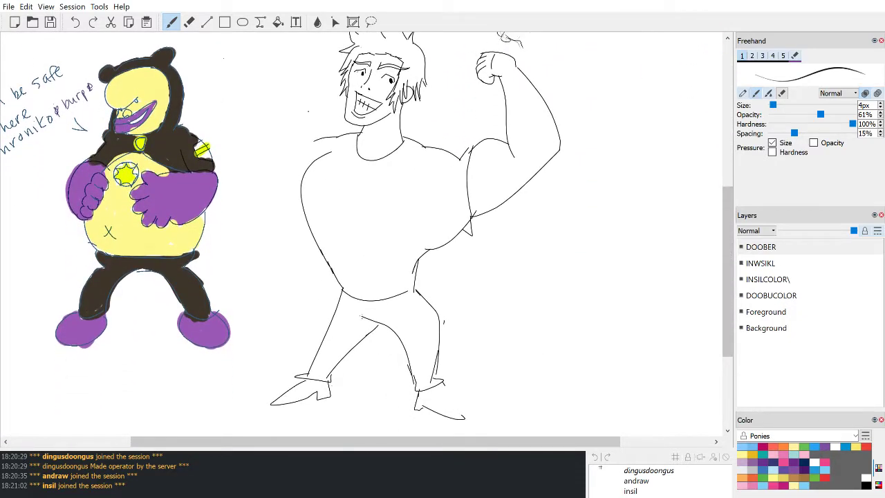
# Step: Draw the left sleeve opening, tidy the right sleeve's corner, and add the left upper arm's top and bottom lines
pyautogui.scroll(3, 590, 46)
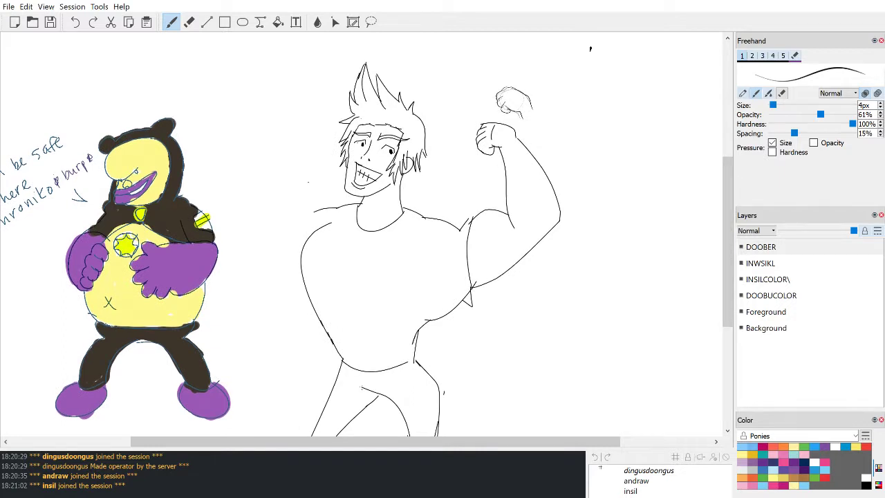
pyautogui.moveTo(590, 49); pyautogui.dragTo(629, 48)
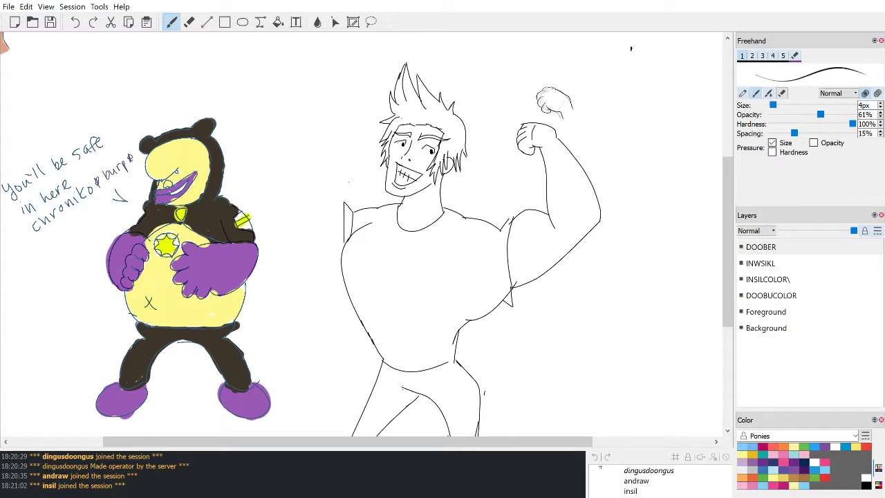
pyautogui.press('e')
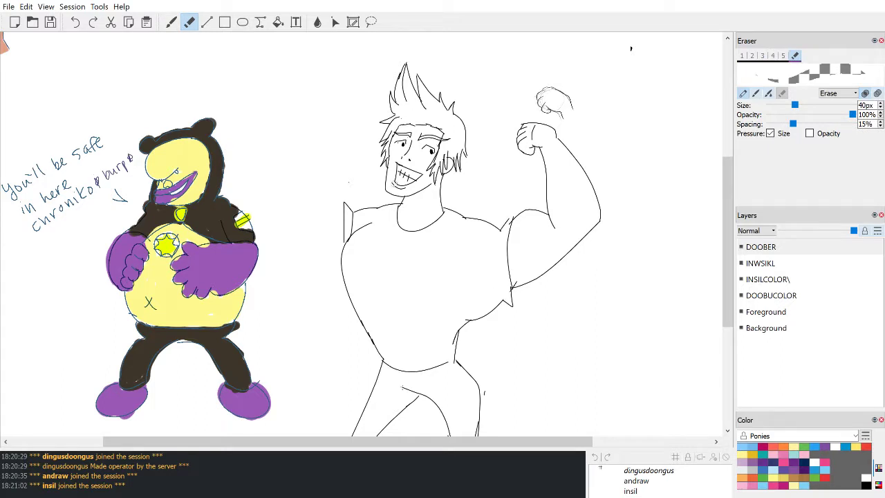
pyautogui.press('b')
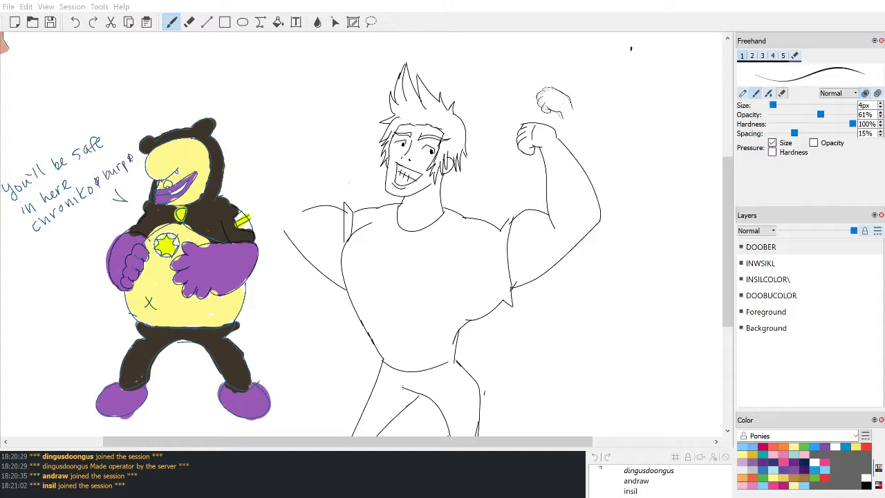
# Step: Draw the left forearm rising from the elbow, with an outer and an inner line
pyautogui.scroll(2, 631, 43)
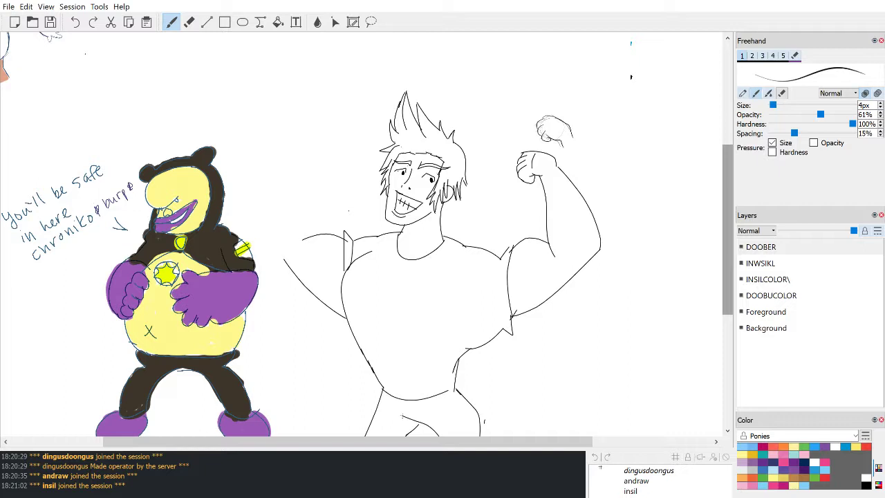
pyautogui.moveTo(304, 243); pyautogui.dragTo(309, 197)
pyautogui.hotkey('ctrl', 'z')
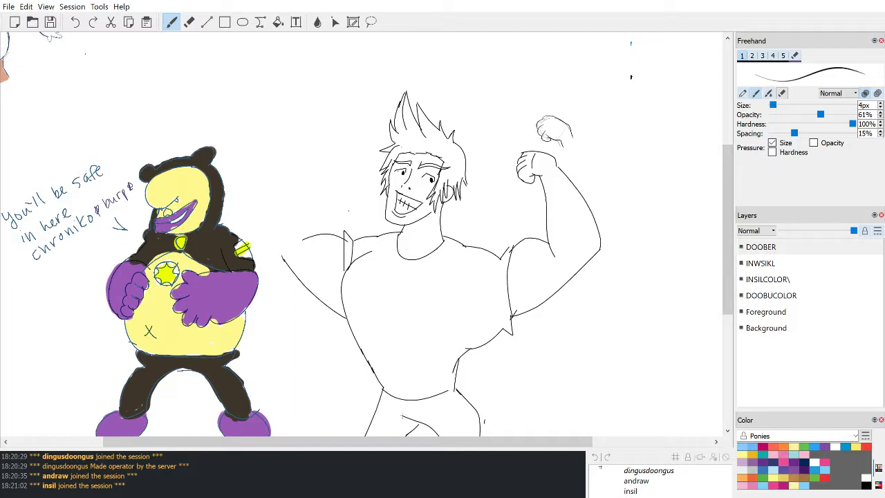
pyautogui.moveTo(281, 256)
pyautogui.mouseDown()
pyautogui.moveTo(308, 200)
pyautogui.moveTo(330, 229)
pyautogui.mouseUp()
pyautogui.hotkey('ctrl', 'z')
# Step: Outline the left fist at the end of the forearm with a rounded top and a thumb underneath
pyautogui.moveTo(329, 202)
pyautogui.mouseDown()
pyautogui.moveTo(336, 236)
pyautogui.moveTo(333, 195)
pyautogui.mouseUp()
pyautogui.hotkey('ctrl', 'z')
pyautogui.moveTo(325, 196); pyautogui.dragTo(315, 193)
pyautogui.hotkey('ctrl', 'z')
pyautogui.moveTo(333, 196); pyautogui.dragTo(338, 188)
pyautogui.moveTo(333, 186); pyautogui.dragTo(353, 182)
pyautogui.hotkey('ctrl', 'z')
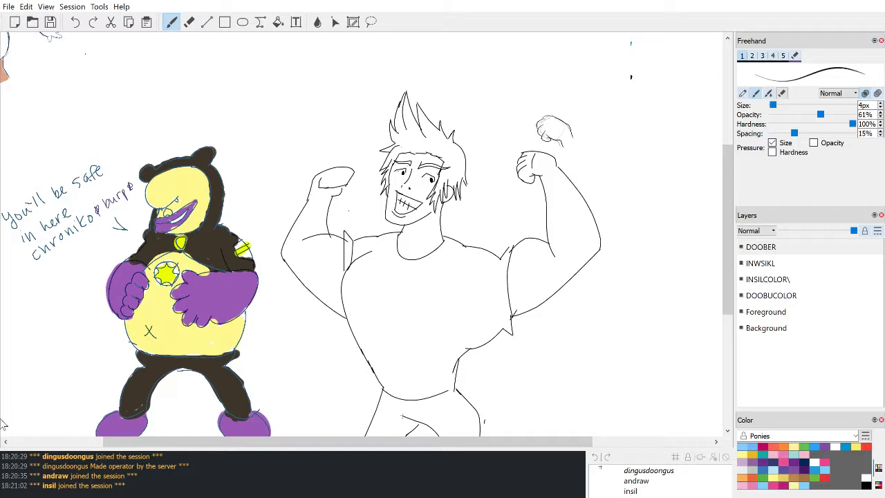
# Step: Try an 11 px brush for a finger stroke along the underside of the left fist
pyautogui.press(']')
pyautogui.press(']')
pyautogui.press(']')
pyautogui.press(']')
pyautogui.press(']')
pyautogui.press(']')
pyautogui.press(']')
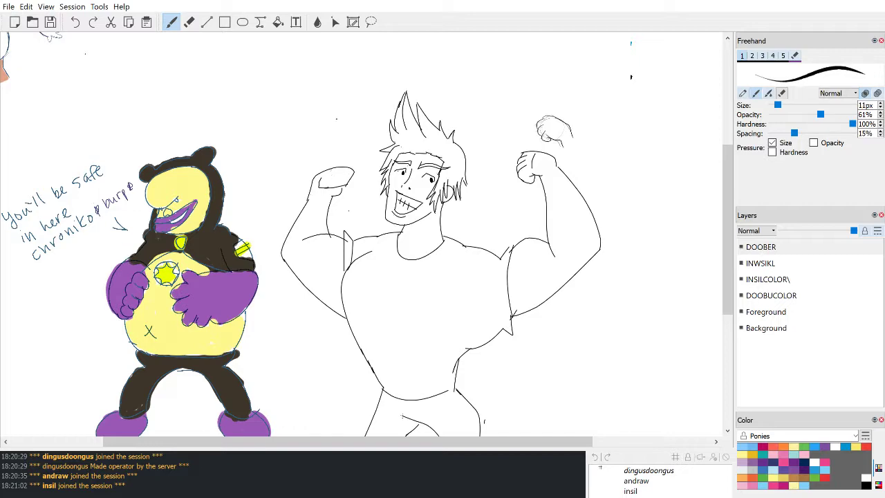
pyautogui.scroll(5, 333, 136)
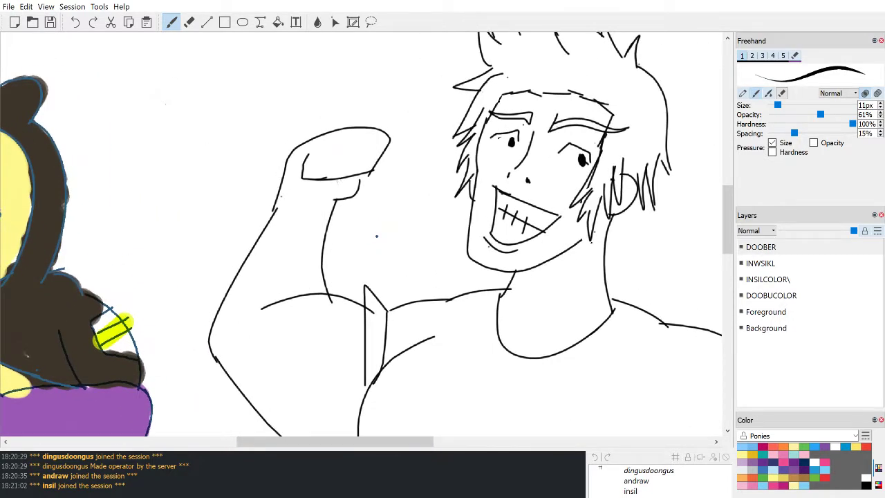
pyautogui.moveTo(335, 180)
pyautogui.mouseDown()
pyautogui.moveTo(362, 186)
pyautogui.moveTo(373, 175)
pyautogui.mouseUp()
pyautogui.hotkey('ctrl', 'z')
# Step: Set the brush size to 5 px and draw a small curled finger under the left fist
pyautogui.moveTo(778, 105); pyautogui.dragTo(773, 105)
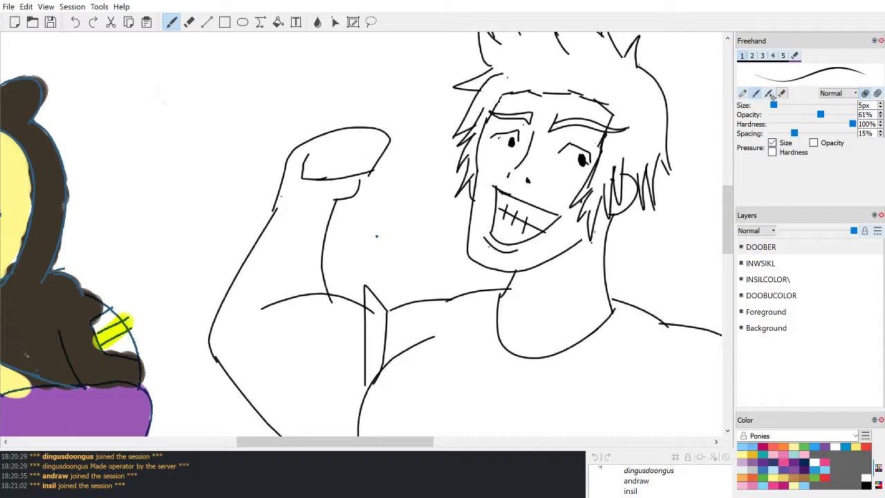
pyautogui.moveTo(340, 178)
pyautogui.mouseDown()
pyautogui.moveTo(370, 176)
pyautogui.moveTo(363, 183)
pyautogui.moveTo(374, 170)
pyautogui.moveTo(360, 186)
pyautogui.moveTo(345, 189)
pyautogui.moveTo(371, 173)
pyautogui.moveTo(343, 180)
pyautogui.moveTo(372, 171)
pyautogui.mouseUp()
pyautogui.hotkey('ctrl', 'z')
pyautogui.hotkey('ctrl', 'z')
pyautogui.hotkey('ctrl', 'z')
pyautogui.hotkey('ctrl', 'z')
# Step: Erase the upper edge of the left fist and redraw it as a rounder arc
pyautogui.press('e')
pyautogui.moveTo(373, 130)
pyautogui.mouseDown()
pyautogui.moveTo(386, 152)
pyautogui.moveTo(383, 141)
pyautogui.moveTo(332, 125)
pyautogui.moveTo(295, 147)
pyautogui.mouseUp()
pyautogui.press('b')
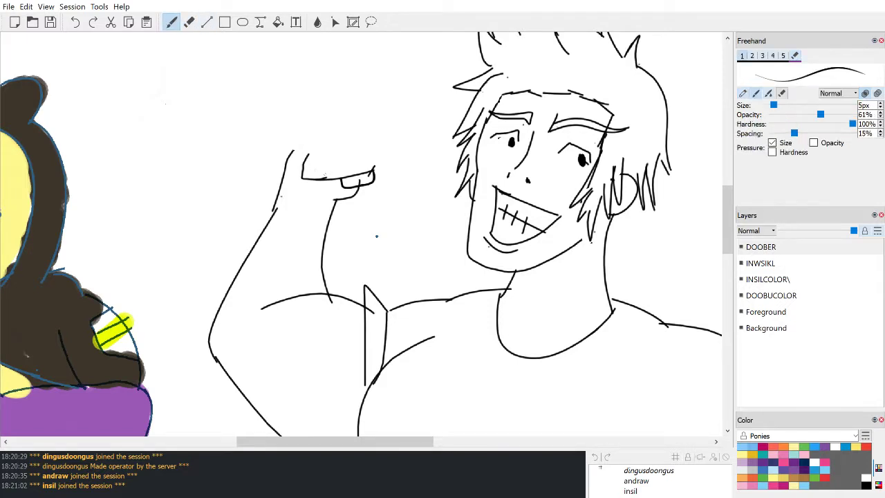
pyautogui.moveTo(294, 150)
pyautogui.mouseDown()
pyautogui.moveTo(367, 134)
pyautogui.moveTo(392, 165)
pyautogui.mouseUp()
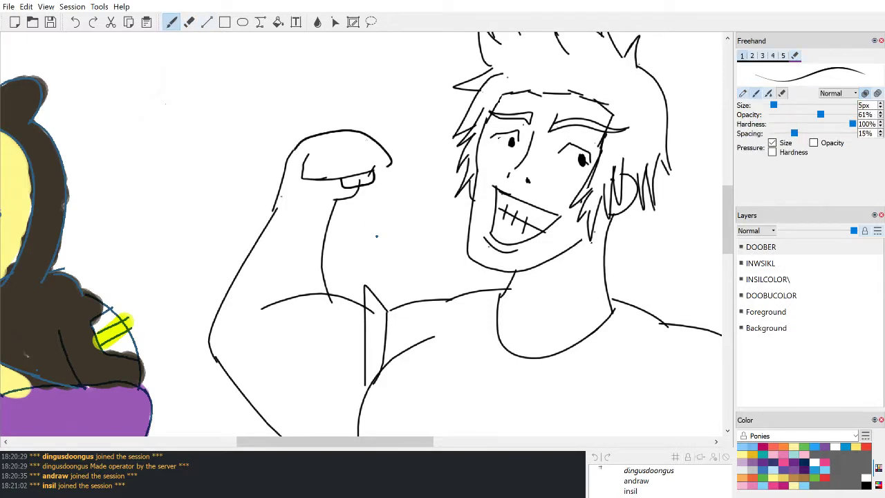
# Step: Undo the last strokes on the left fist and redraw its top as a rounded arc sloping down to the fingers
pyautogui.moveTo(352, 129); pyautogui.dragTo(364, 116)
pyautogui.hotkey('ctrl', 'z')
pyautogui.hotkey('ctrl', 'z')
pyautogui.moveTo(372, 170); pyautogui.dragTo(294, 150)
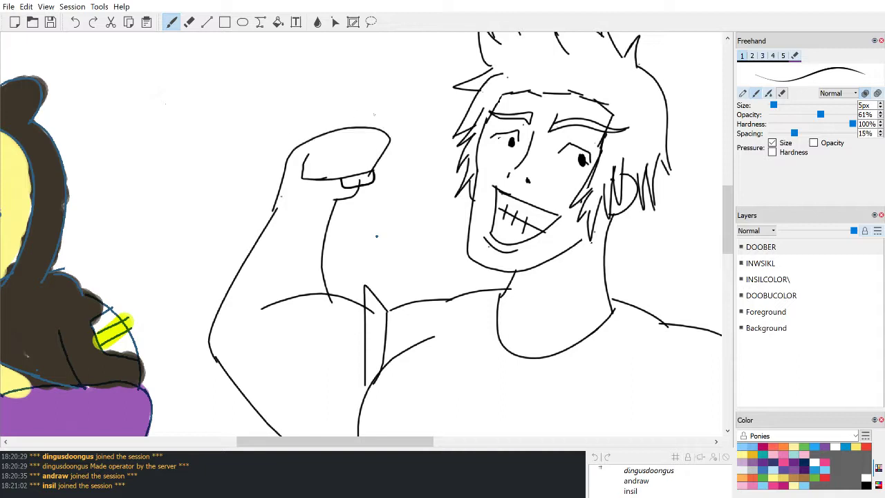
# Step: Erase the small curled finger and the knuckle side of the left fist, and return to the black 5 px brush
pyautogui.press('e')
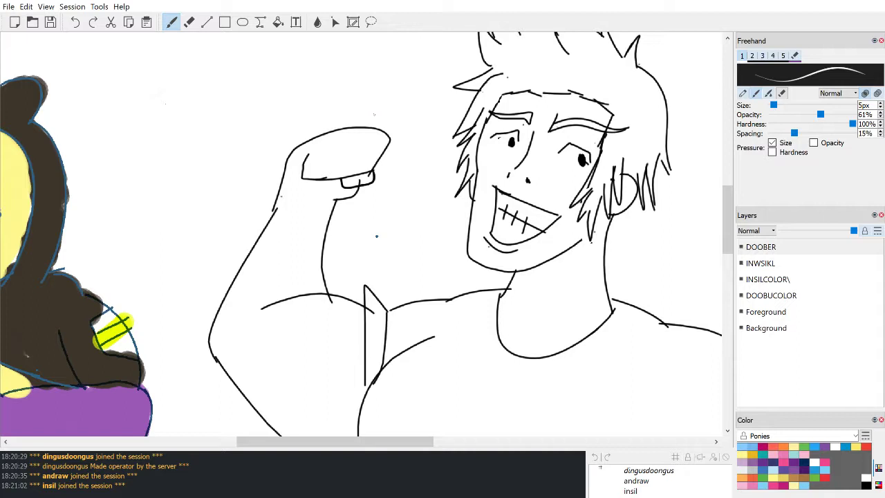
pyautogui.moveTo(341, 183); pyautogui.dragTo(373, 181)
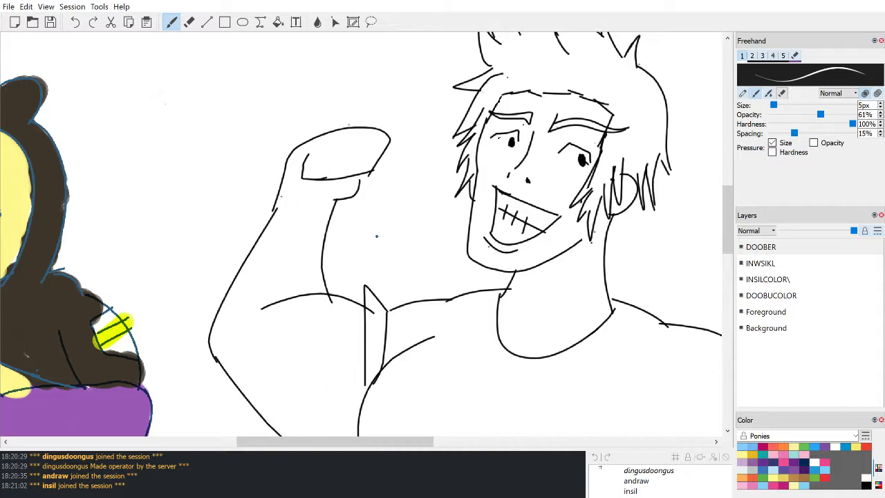
pyautogui.press('e')
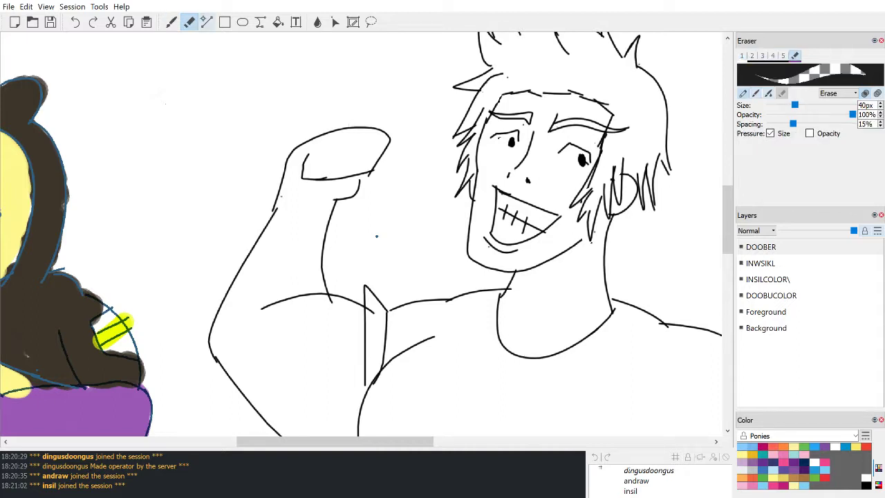
pyautogui.moveTo(377, 166)
pyautogui.mouseDown()
pyautogui.moveTo(386, 143)
pyautogui.moveTo(365, 125)
pyautogui.moveTo(383, 156)
pyautogui.moveTo(380, 178)
pyautogui.mouseUp()
pyautogui.click(172, 22)
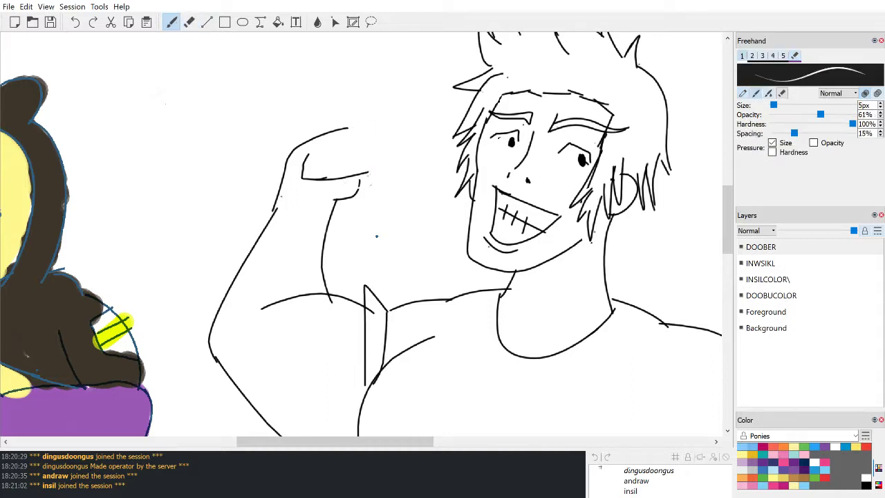
pyautogui.press('e')
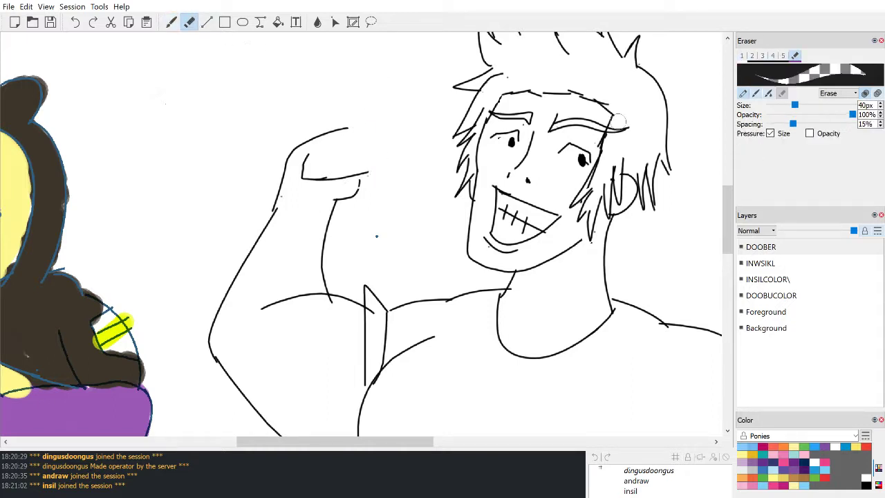
pyautogui.click(172, 22)
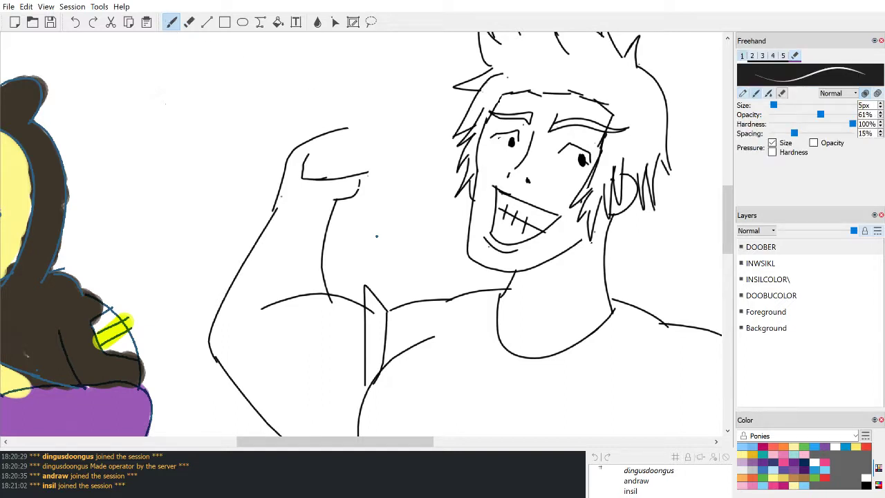
pyautogui.press('x')
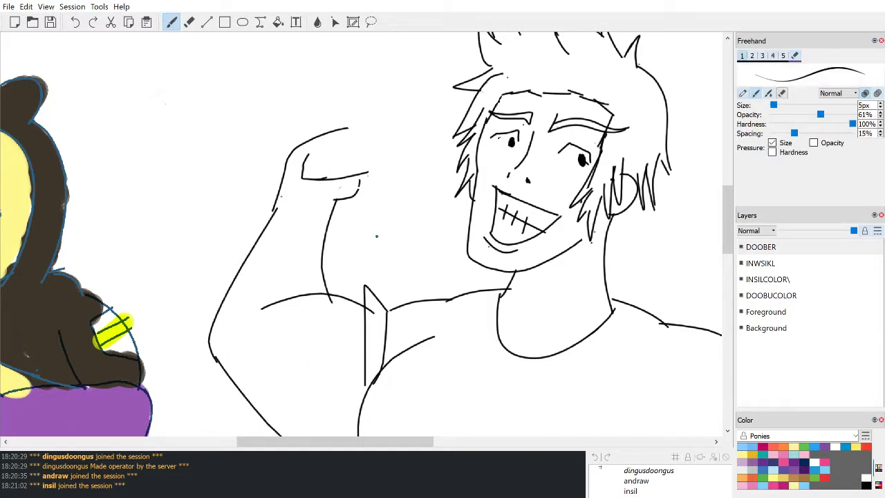
# Step: Try a curled finger beneath the left fist and an angular knuckle edge closing its top
pyautogui.moveTo(339, 180); pyautogui.dragTo(371, 175)
pyautogui.hotkey('ctrl', 'z')
pyautogui.moveTo(334, 180); pyautogui.dragTo(374, 173)
pyautogui.hotkey('ctrl', 'z')
pyautogui.moveTo(348, 127); pyautogui.dragTo(384, 167)
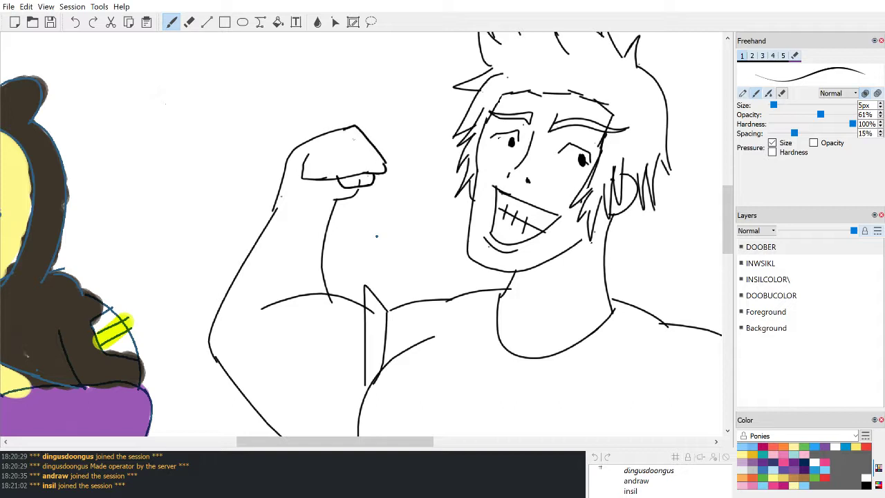
pyautogui.hotkey('ctrl', 'z')
pyautogui.hotkey('ctrl', 'z')
pyautogui.hotkey('ctrl', 'z')
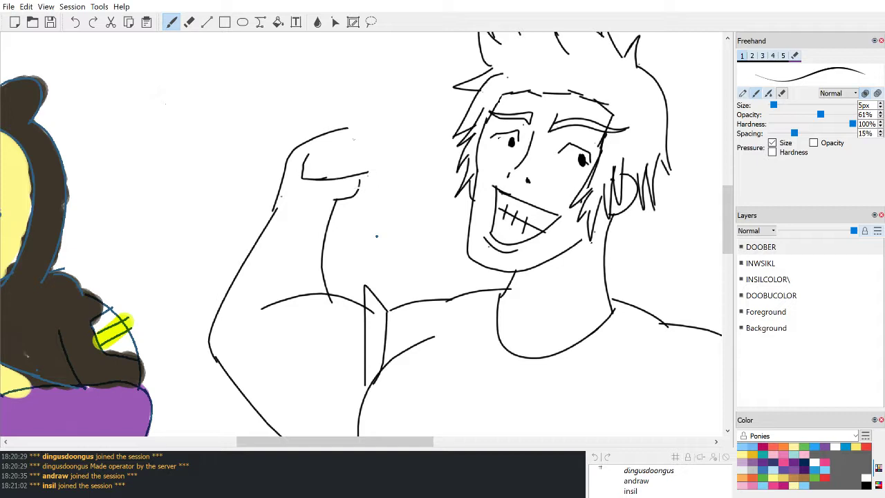
# Step: Redraw the curled finger beneath the left fist with a rounded underside meeting the thumb
pyautogui.click(190, 22)
pyautogui.moveTo(361, 185); pyautogui.dragTo(372, 183)
pyautogui.press('b')
pyautogui.hotkey('ctrl', 'z')
pyautogui.moveTo(337, 179)
pyautogui.mouseDown()
pyautogui.moveTo(367, 186)
pyautogui.moveTo(355, 197)
pyautogui.mouseUp()
# Step: Erase the left fist's inner lower outline, redraw it at a slant, and close the top with a sloping knuckle edge
pyautogui.click(189, 22)
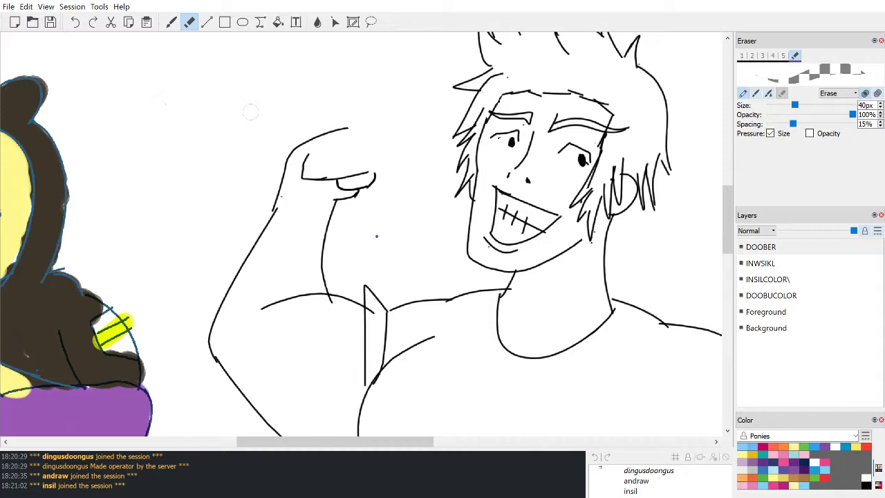
pyautogui.moveTo(303, 155); pyautogui.dragTo(322, 183)
pyautogui.press('b')
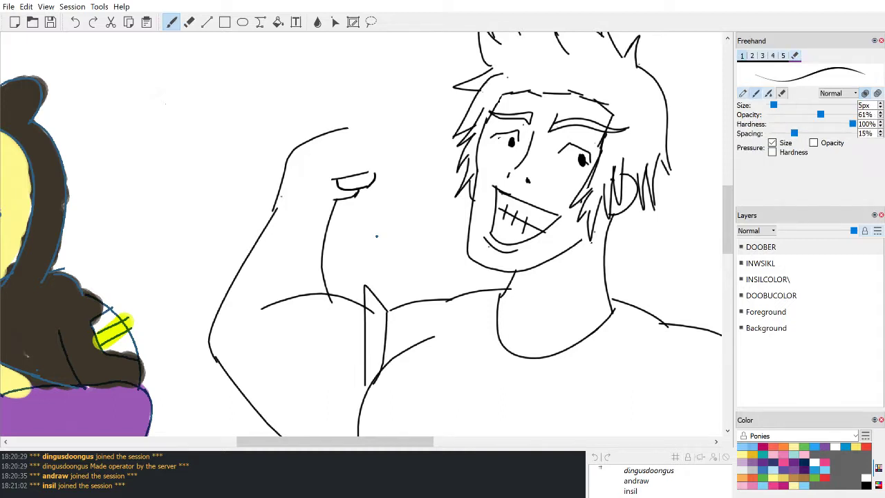
pyautogui.moveTo(300, 163)
pyautogui.mouseDown()
pyautogui.moveTo(300, 188)
pyautogui.moveTo(335, 182)
pyautogui.mouseUp()
pyautogui.moveTo(349, 129)
pyautogui.mouseDown()
pyautogui.moveTo(387, 167)
pyautogui.moveTo(376, 173)
pyautogui.mouseUp()
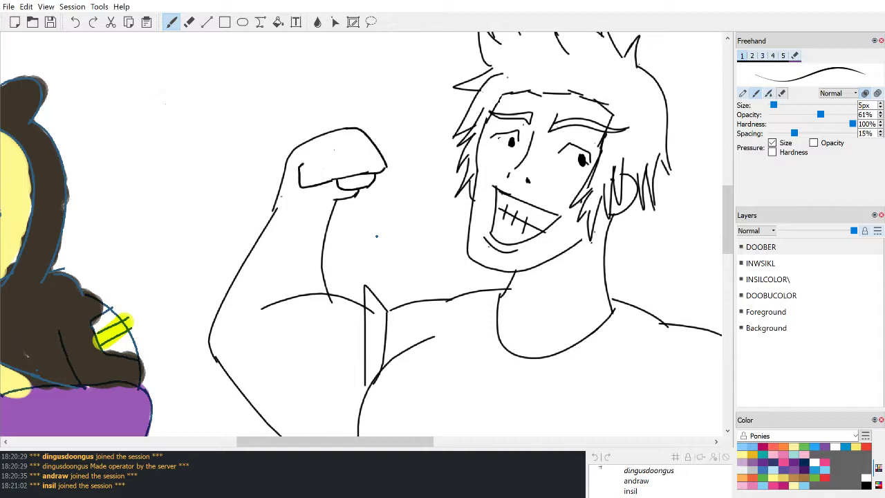
# Step: Draw short lines across the left fist to separate the fingers, undoing and redoing the first tries
pyautogui.moveTo(318, 164)
pyautogui.mouseDown()
pyautogui.moveTo(326, 181)
pyautogui.moveTo(376, 172)
pyautogui.mouseUp()
pyautogui.hotkey('ctrl', 'z')
pyautogui.hotkey('ctrl', 'z')
pyautogui.hotkey('ctrl', 'z')
pyautogui.moveTo(323, 156); pyautogui.dragTo(330, 178)
pyautogui.moveTo(350, 153)
pyautogui.mouseDown()
pyautogui.moveTo(356, 175)
pyautogui.moveTo(376, 172)
pyautogui.mouseUp()
pyautogui.scroll(-5, 174, 242)
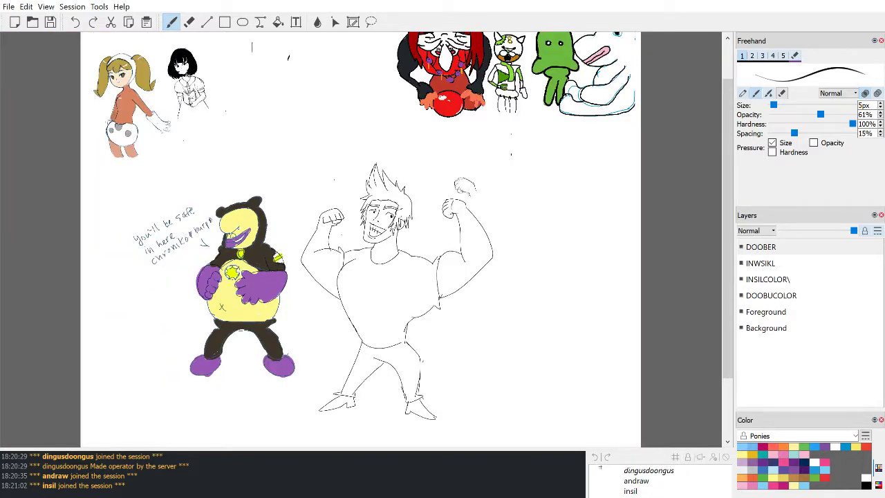
pyautogui.scroll(1, 178, 237)
pyautogui.scroll(2, 181, 235)
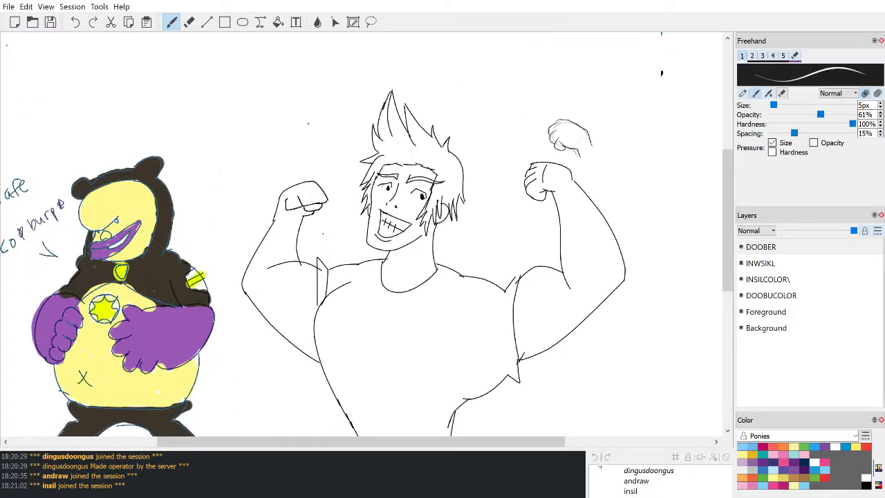
pyautogui.scroll(2, 311, 198)
pyautogui.scroll(-1, 408, 263)
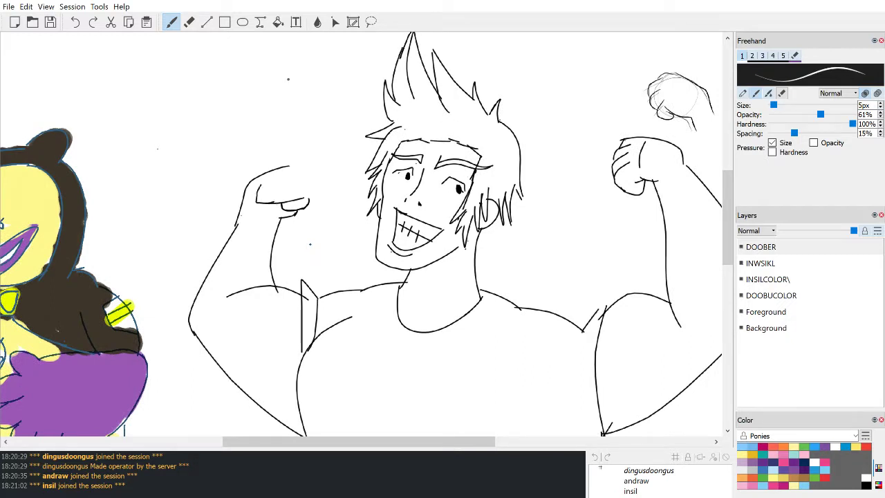
# Step: Redraw the left fist's knuckle edge and lower outline, with short finger dividers inside it
pyautogui.moveTo(301, 209); pyautogui.dragTo(309, 200)
pyautogui.moveTo(257, 192); pyautogui.dragTo(279, 204)
pyautogui.moveTo(289, 166); pyautogui.dragTo(316, 194)
pyautogui.moveTo(317, 194); pyautogui.dragTo(280, 203)
pyautogui.moveTo(290, 184)
pyautogui.mouseDown()
pyautogui.moveTo(295, 197)
pyautogui.moveTo(309, 197)
pyautogui.mouseUp()
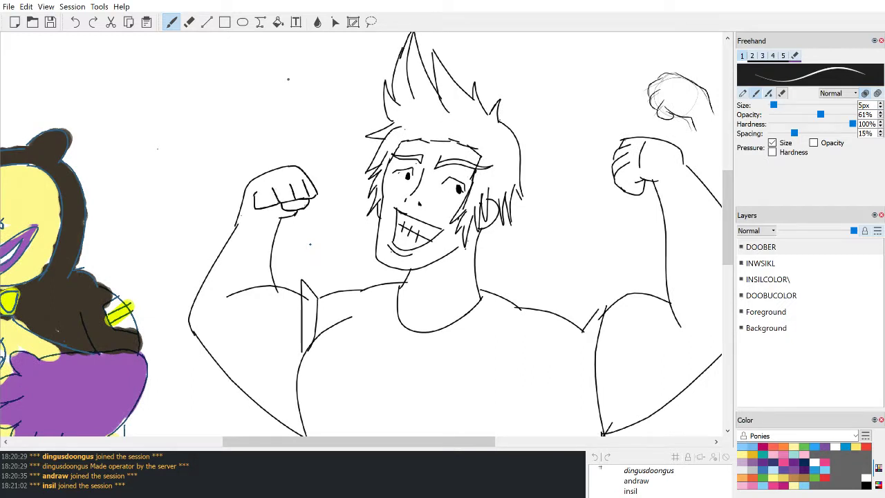
# Step: Erase the finger dividers and the lower outline of the left fist
pyautogui.press('e')
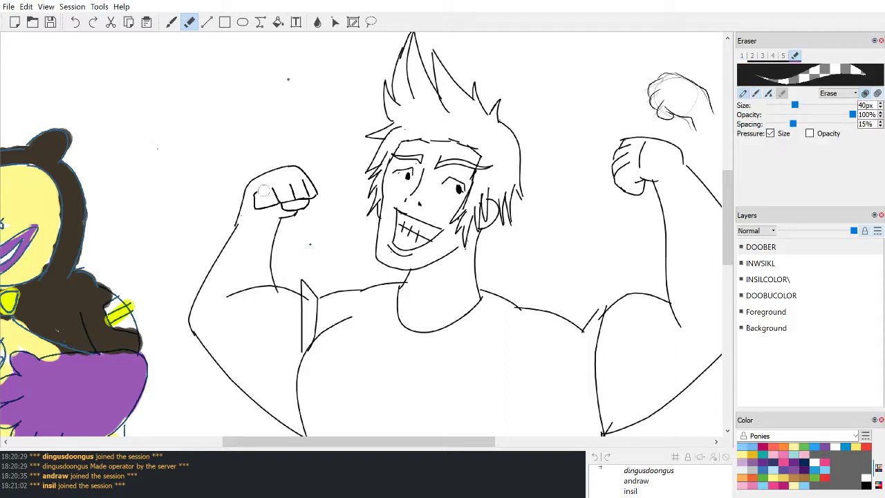
pyautogui.moveTo(261, 188)
pyautogui.mouseDown()
pyautogui.moveTo(257, 206)
pyautogui.moveTo(297, 187)
pyautogui.moveTo(302, 193)
pyautogui.mouseUp()
pyautogui.click(171, 22)
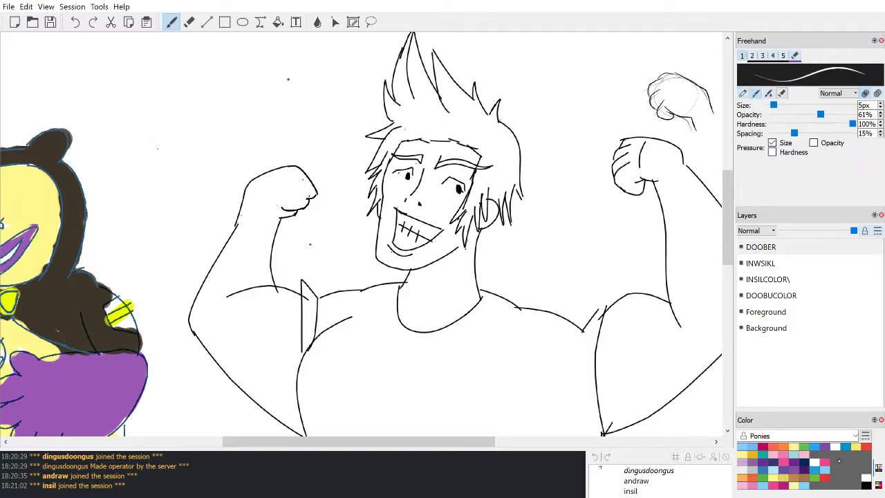
# Step: Set the brush colour to black and try new finger outlines on the lower part of the left fist
pyautogui.click(867, 485)
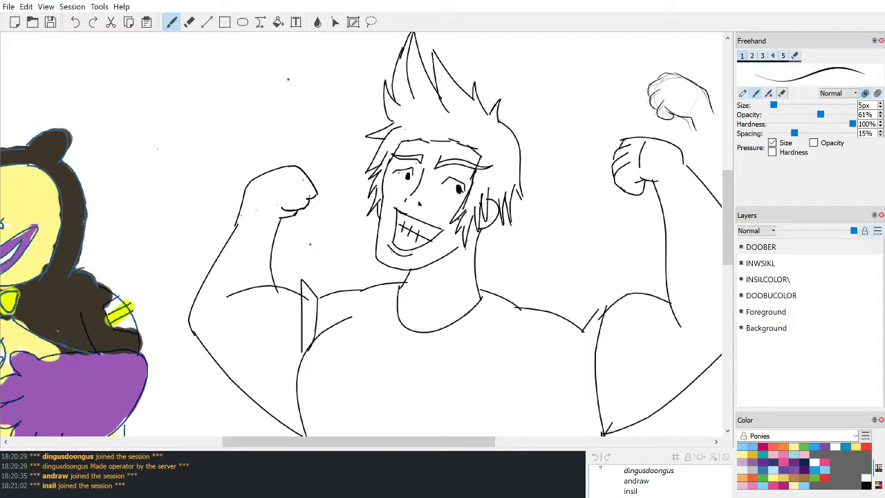
pyautogui.moveTo(259, 197)
pyautogui.mouseDown()
pyautogui.moveTo(274, 209)
pyautogui.moveTo(309, 198)
pyautogui.moveTo(291, 192)
pyautogui.mouseUp()
pyautogui.hotkey('ctrl', 'z')
pyautogui.hotkey('ctrl', 'z')
pyautogui.hotkey('ctrl', 'z')
pyautogui.moveTo(257, 195)
pyautogui.mouseDown()
pyautogui.moveTo(258, 213)
pyautogui.moveTo(277, 211)
pyautogui.moveTo(254, 204)
pyautogui.moveTo(288, 210)
pyautogui.moveTo(280, 201)
pyautogui.moveTo(276, 214)
pyautogui.moveTo(304, 199)
pyautogui.moveTo(260, 213)
pyautogui.moveTo(302, 200)
pyautogui.mouseUp()
# Step: Undo the recent left-fist edits back to the version with the finger dividers
pyautogui.hotkey('ctrl', 'z')
pyautogui.hotkey('ctrl', 'z')
pyautogui.hotkey('ctrl', 'z')
pyautogui.hotkey('ctrl', 'z')
pyautogui.hotkey('ctrl', 'z')
pyautogui.hotkey('ctrl', 'z')
pyautogui.hotkey('ctrl', 'z')
pyautogui.hotkey('ctrl', 'z')
pyautogui.hotkey('ctrl', 'z')
pyautogui.hotkey('ctrl', 'z')
# Step: Erase the crease where the left forearm meets the biceps, including the biceps' upper curve
pyautogui.scroll(-8, 310, 244)
pyautogui.scroll(3, 352, 280)
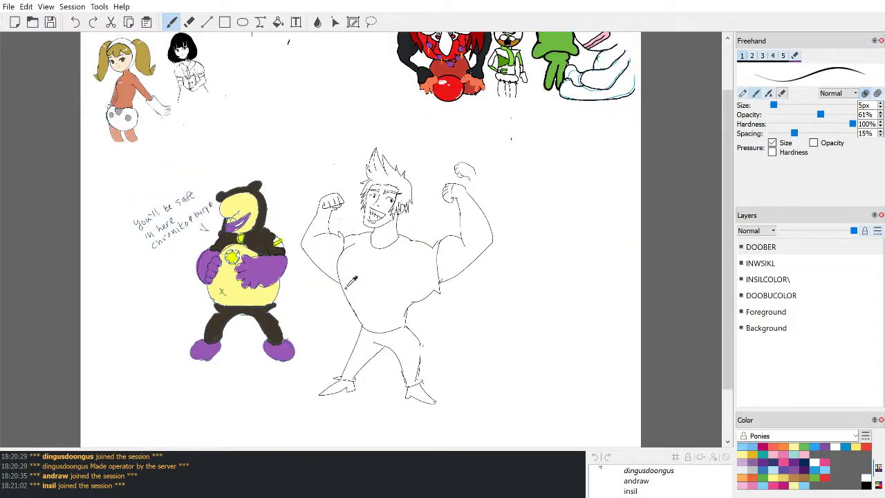
pyautogui.scroll(3, 353, 280)
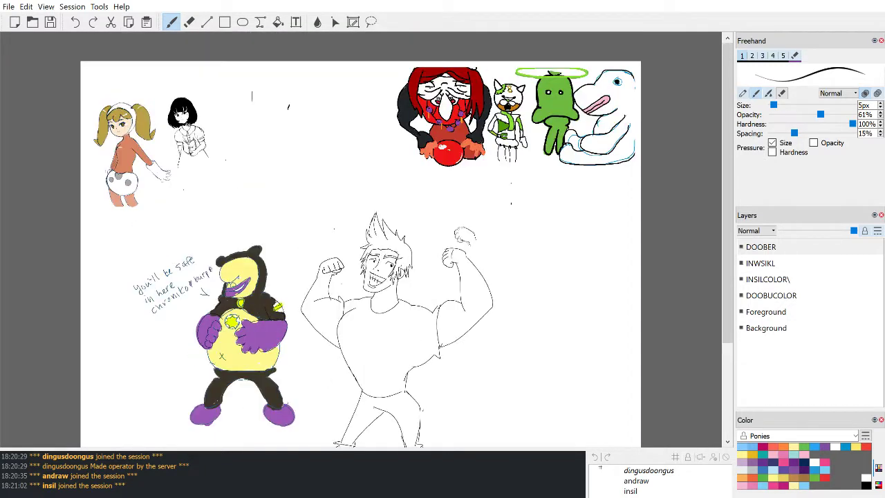
pyautogui.scroll(-1, 475, 101)
pyautogui.scroll(3, 470, 105)
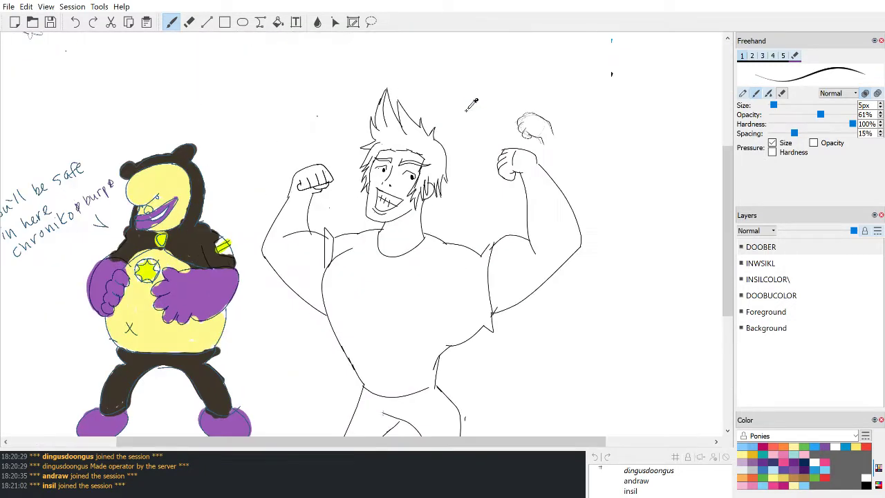
pyautogui.scroll(-2, 468, 107)
pyautogui.scroll(3, 401, 217)
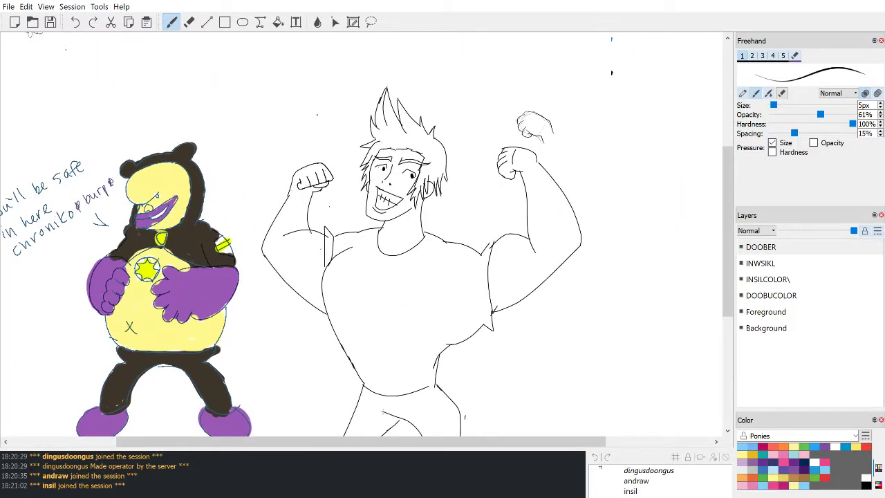
pyautogui.press('e')
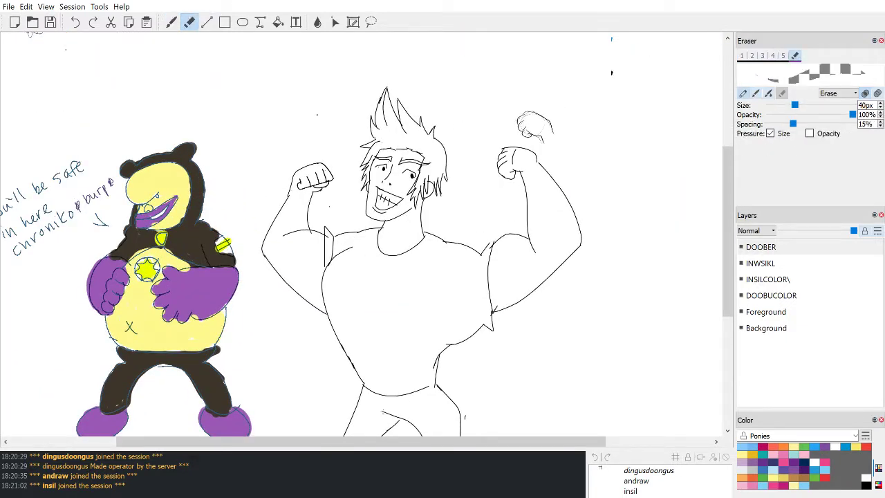
pyautogui.moveTo(310, 230); pyautogui.dragTo(285, 238)
pyautogui.click(171, 22)
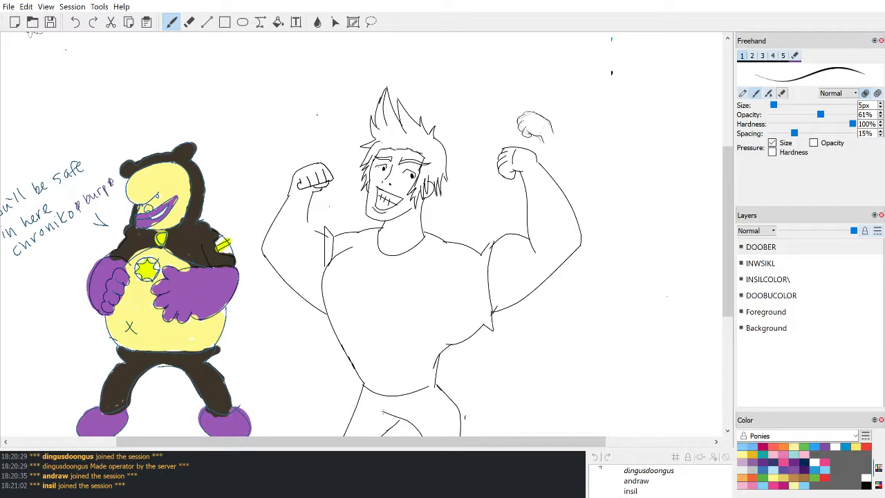
# Step: Try redrawing the inner left forearm line and the biceps curve, then undo these edits to the arm
pyautogui.moveTo(316, 192); pyautogui.dragTo(304, 258)
pyautogui.hotkey('ctrl', 'z')
pyautogui.moveTo(328, 234); pyautogui.dragTo(282, 243)
pyautogui.hotkey('ctrl', 'z')
pyautogui.hotkey('ctrl', 'z')
pyautogui.moveTo(309, 212); pyautogui.dragTo(308, 236)
pyautogui.hotkey('ctrl', 'z')
pyautogui.hotkey('ctrl', 'z')
# Step: Select the raised right arm with a freehand selection and shift it slightly upward
pyautogui.scroll(-3, 359, 235)
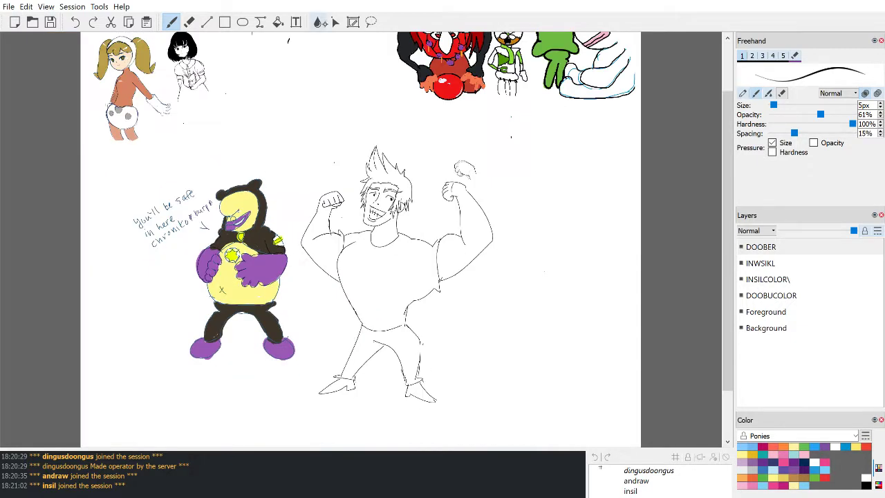
pyautogui.click(371, 21)
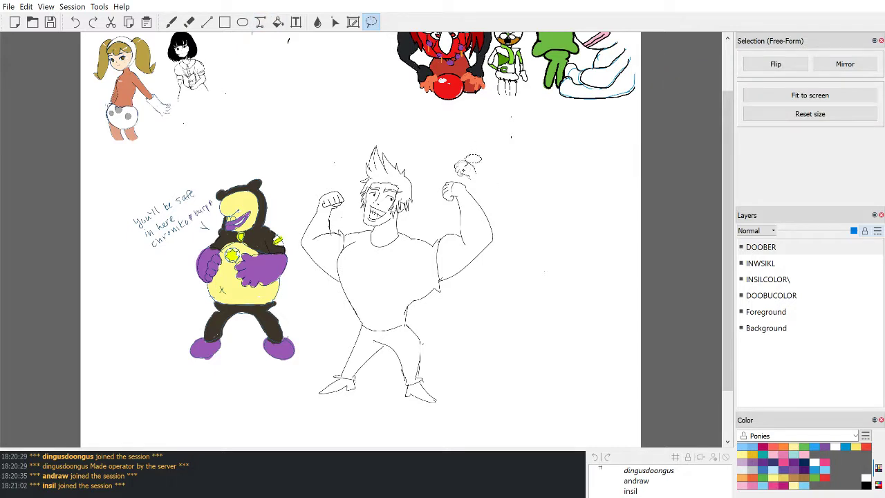
pyautogui.moveTo(482, 184)
pyautogui.mouseDown()
pyautogui.moveTo(411, 231)
pyautogui.moveTo(495, 312)
pyautogui.moveTo(502, 179)
pyautogui.moveTo(414, 202)
pyautogui.mouseUp()
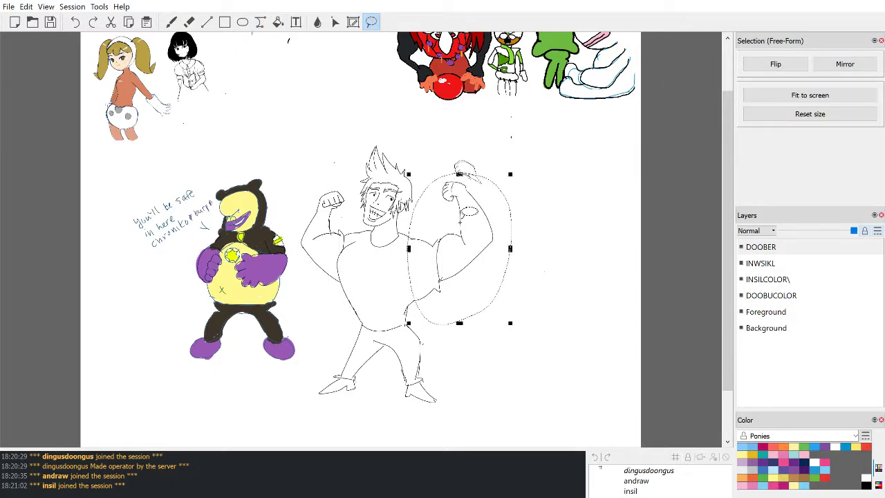
pyautogui.moveTo(459, 230)
pyautogui.mouseDown()
pyautogui.moveTo(462, 212)
pyautogui.moveTo(459, 228)
pyautogui.mouseUp()
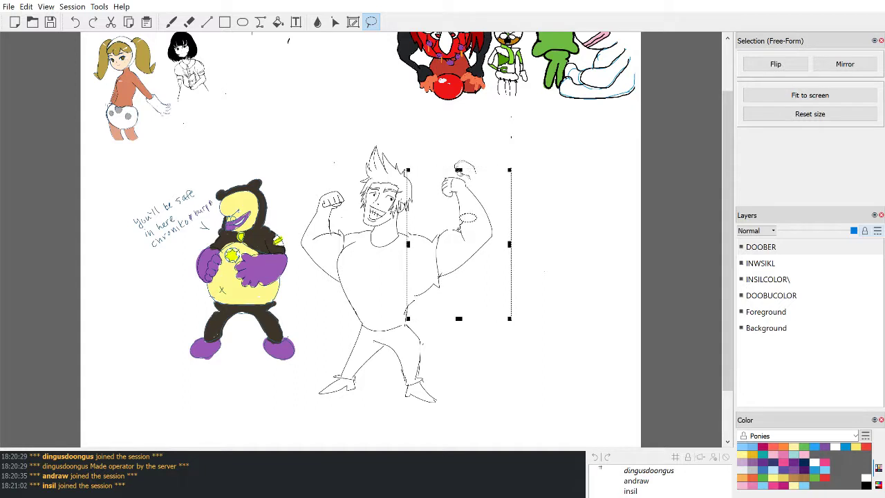
pyautogui.click(551, 230)
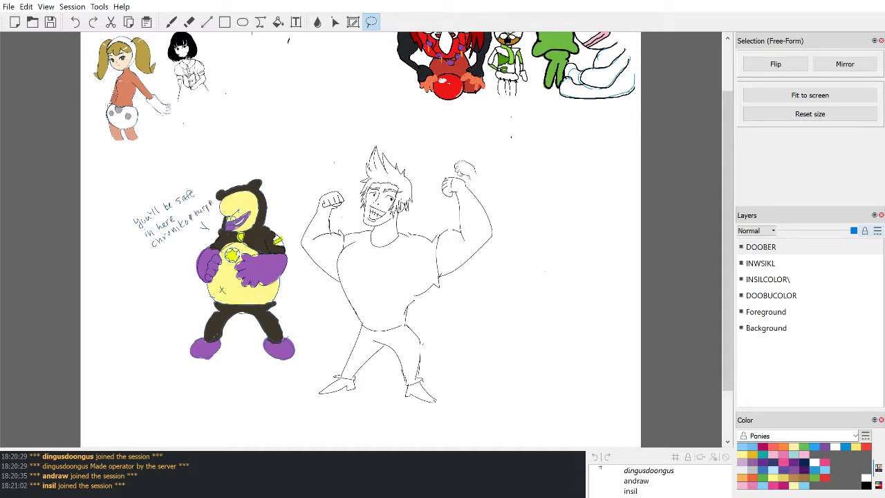
# Step: Reconnect the lines broken by the moved arm with short strokes at the right shoulder and the right side of the waist
pyautogui.click(171, 23)
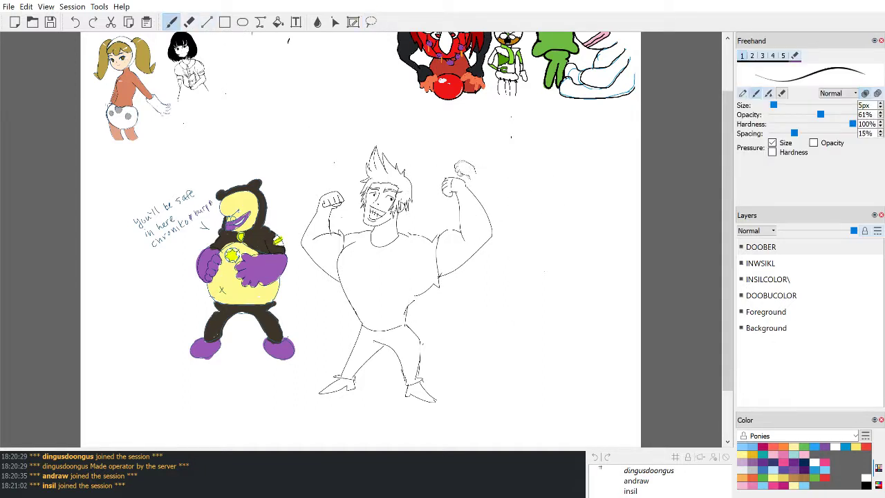
pyautogui.moveTo(402, 233); pyautogui.dragTo(417, 235)
pyautogui.moveTo(417, 296); pyautogui.dragTo(410, 303)
# Step: Erase and redraw the underside of the left upper arm, and add a curved sleeve line on the right arm
pyautogui.click(206, 21)
pyautogui.click(188, 22)
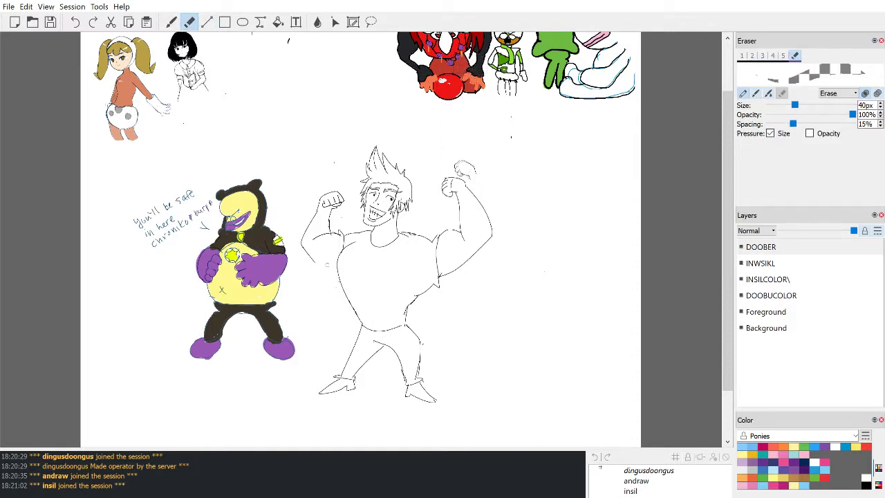
pyautogui.press('b')
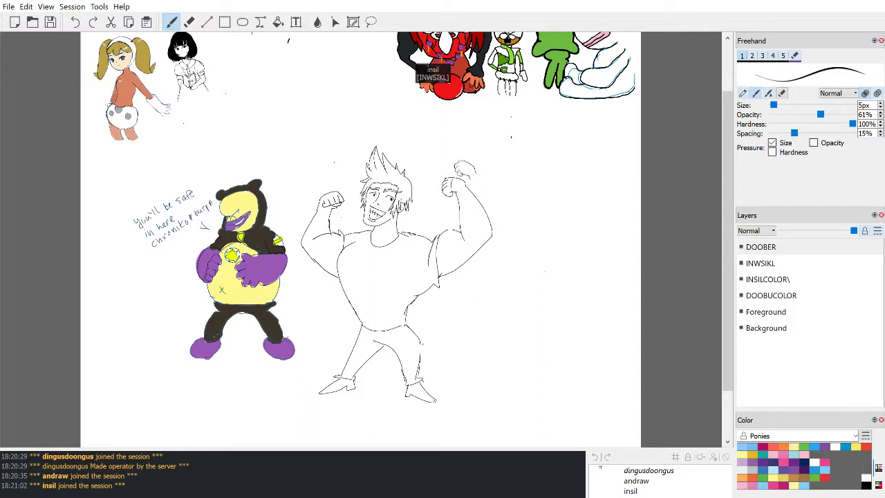
pyautogui.scroll(1, 361, 238)
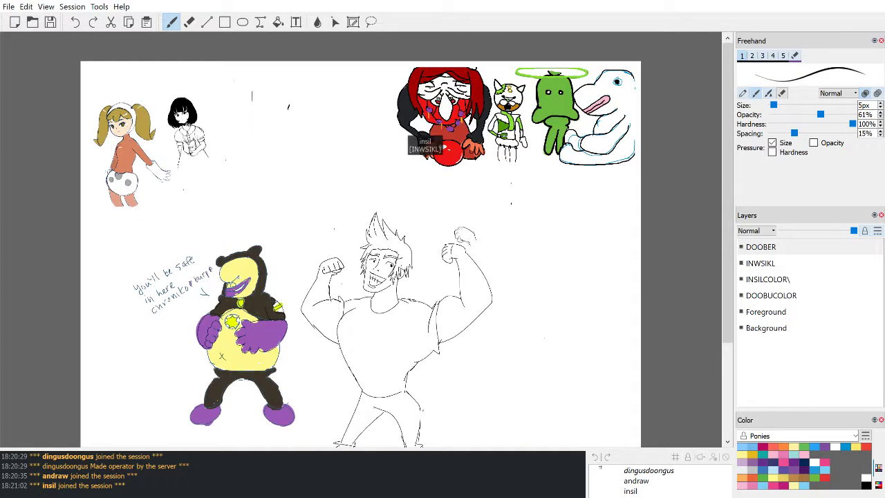
# Step: Try an 11 px brush mark on the nose of the red-haired character and undo it
pyautogui.scroll(1, 308, 253)
pyautogui.scroll(4, 361, 233)
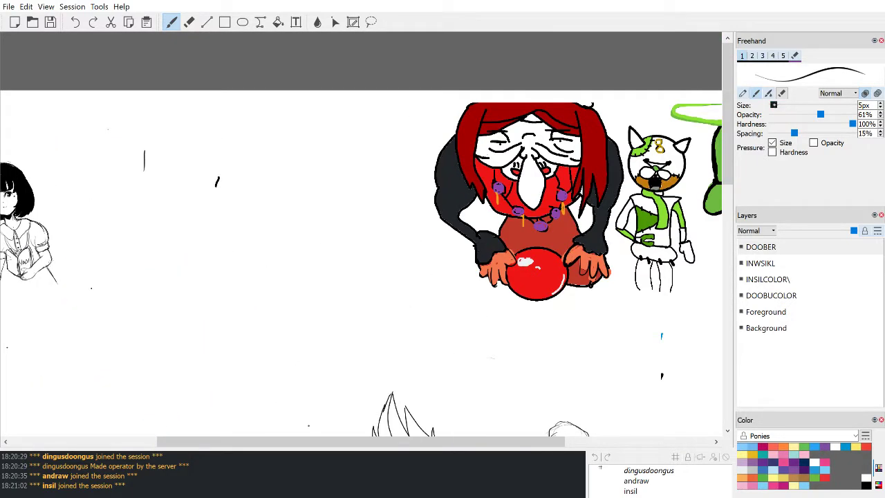
pyautogui.moveTo(774, 105); pyautogui.dragTo(782, 106)
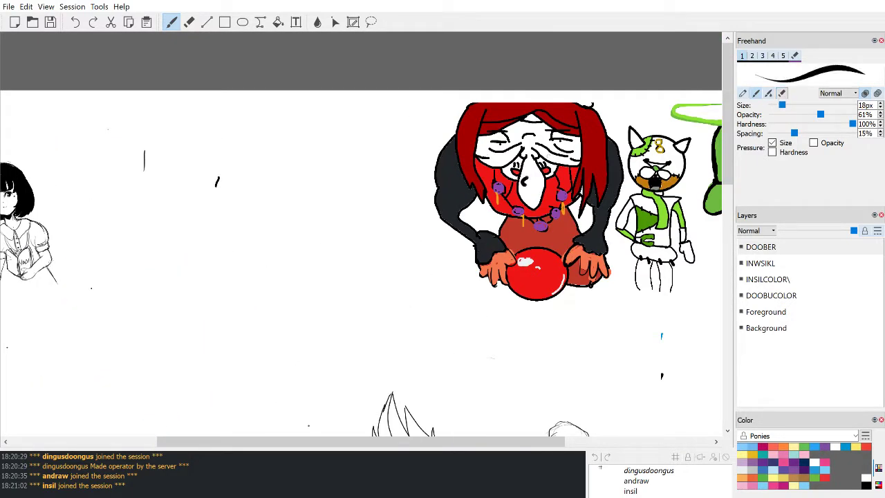
pyautogui.moveTo(782, 105); pyautogui.dragTo(777, 105)
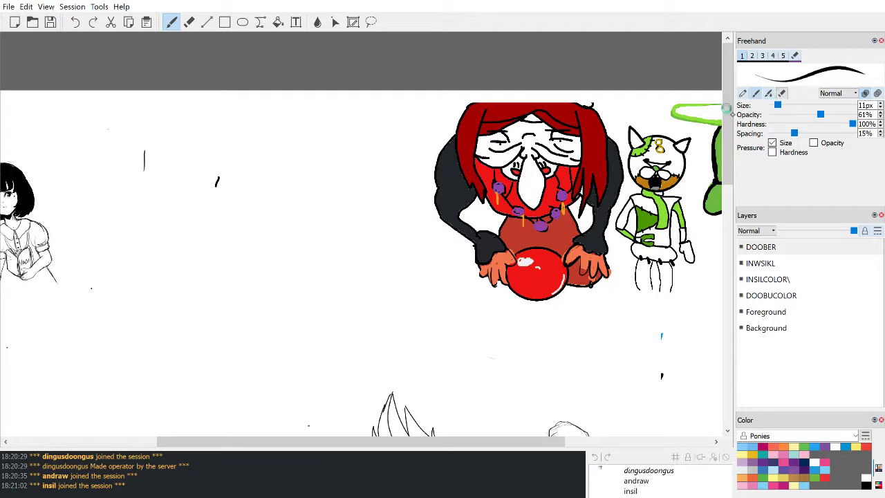
pyautogui.moveTo(528, 177)
pyautogui.mouseDown()
pyautogui.moveTo(527, 185)
pyautogui.moveTo(536, 169)
pyautogui.moveTo(541, 184)
pyautogui.moveTo(529, 200)
pyautogui.mouseUp()
pyautogui.hotkey('ctrl', 'z')
pyautogui.hotkey('ctrl', 'z')
pyautogui.hotkey('ctrl', 'z')
pyautogui.hotkey('ctrl', 'z')
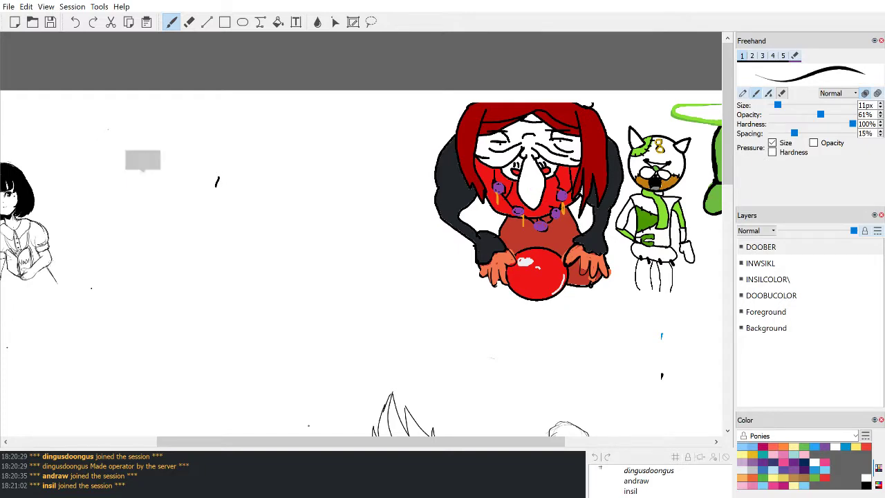
pyautogui.scroll(-4, 540, 120)
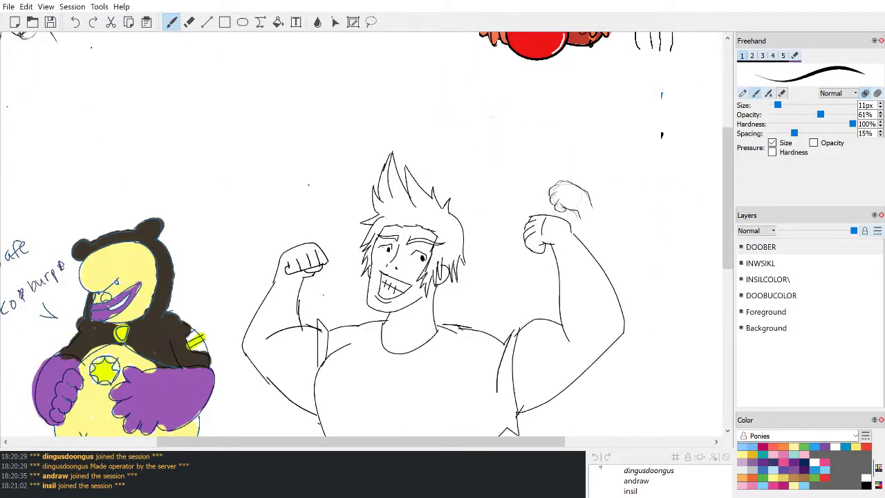
pyautogui.scroll(-5, 548, 142)
pyautogui.scroll(-1, 547, 142)
pyautogui.scroll(2, 547, 141)
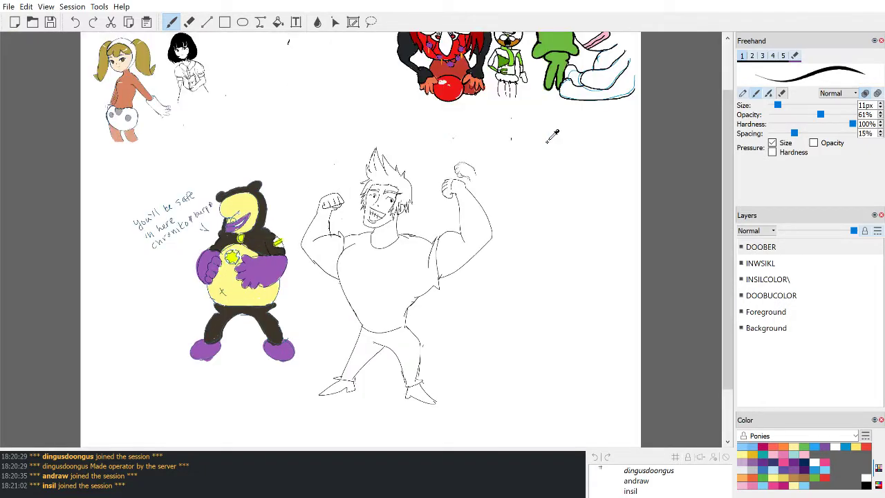
pyautogui.scroll(-3, 547, 142)
pyautogui.scroll(2, 547, 142)
pyautogui.scroll(-3, 554, 134)
pyautogui.scroll(3, 553, 134)
# Step: Make INWSIKL the active layer and switch to the Eraser
pyautogui.click(769, 264)
pyautogui.doubleClick(776, 247)
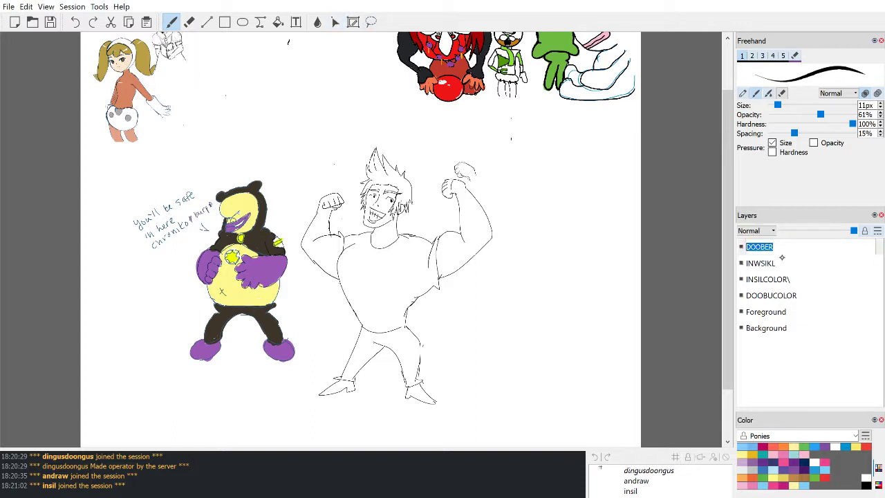
pyautogui.click(778, 265)
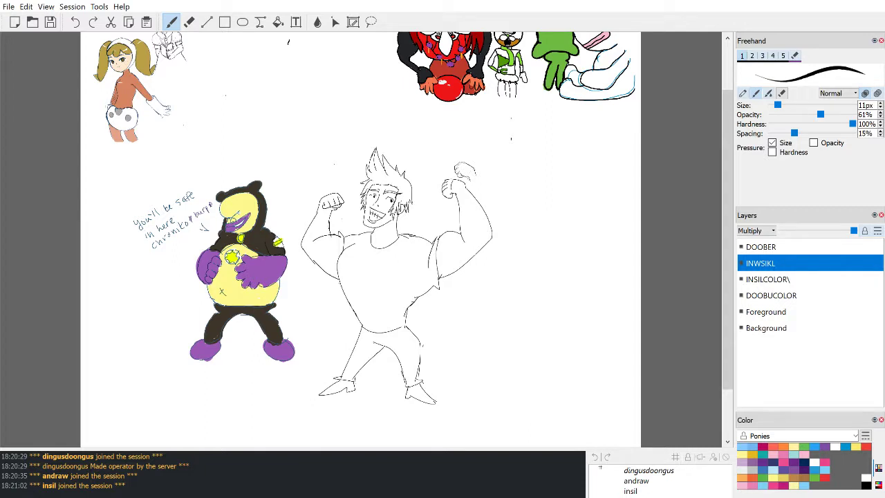
pyautogui.scroll(3, 361, 239)
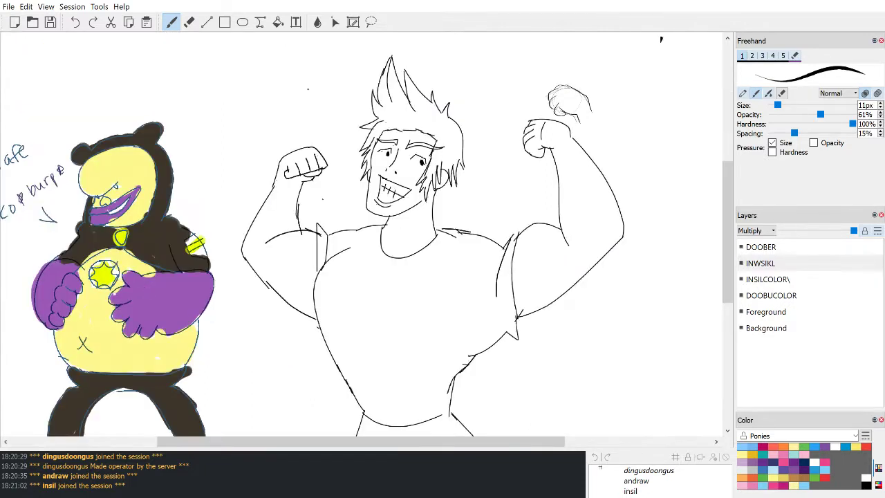
pyautogui.press('e')
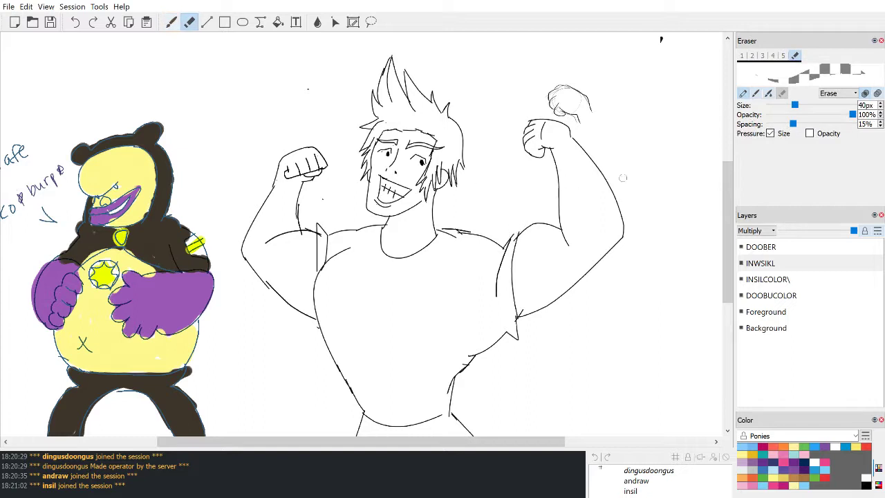
# Step: Return to the DOOBER layer and add a short 3 px brush stroke where the flexing man's neck meets the right shoulder
pyautogui.click(793, 246)
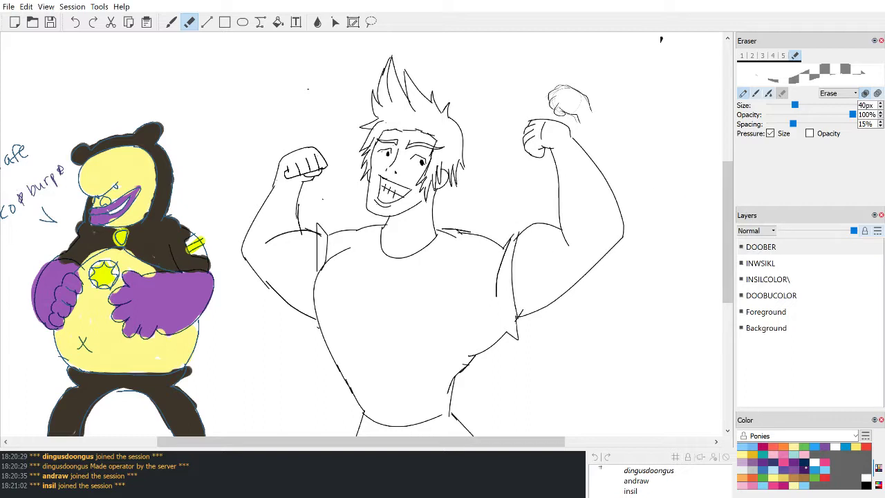
pyautogui.press('b')
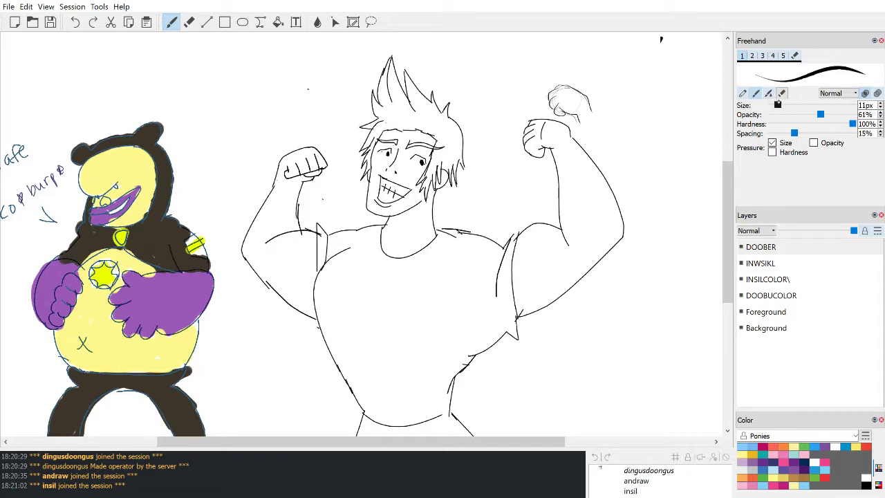
pyautogui.moveTo(776, 104); pyautogui.dragTo(773, 101)
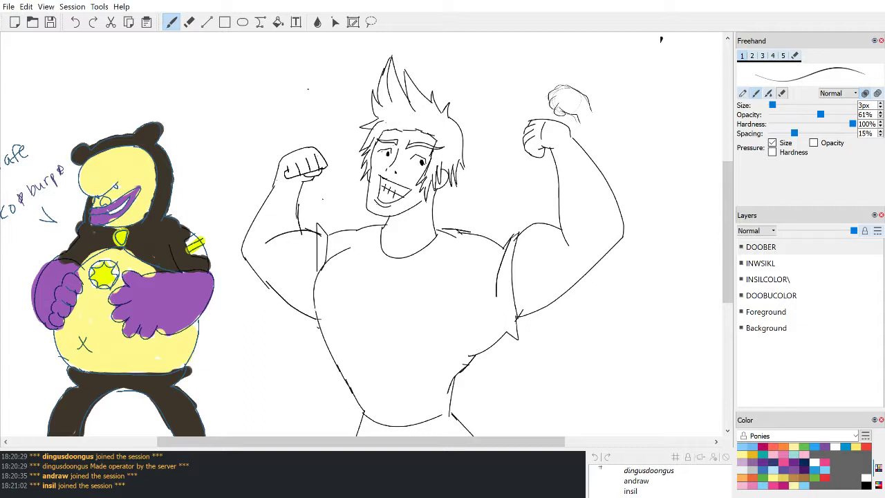
pyautogui.moveTo(438, 228); pyautogui.dragTo(450, 231)
# Step: Switch to Flood Fill and choose a dark grey fill colour
pyautogui.click(278, 22)
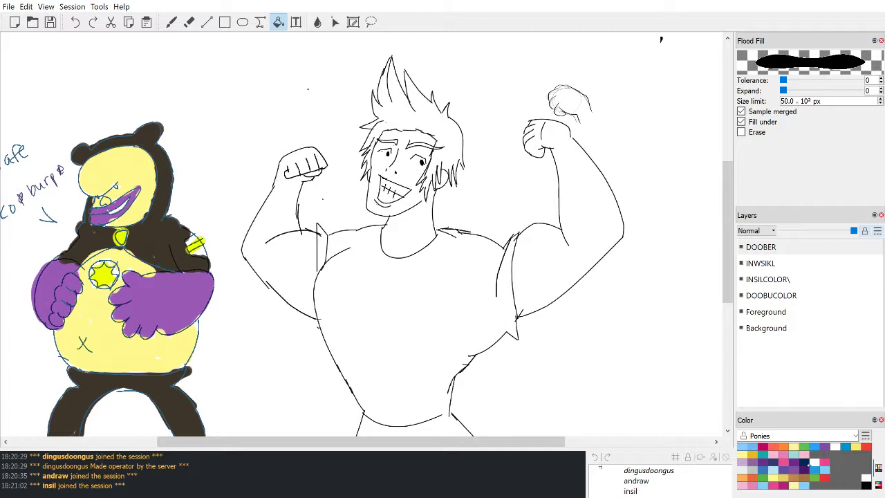
pyautogui.click(805, 461)
pyautogui.click(866, 483)
pyautogui.click(879, 482)
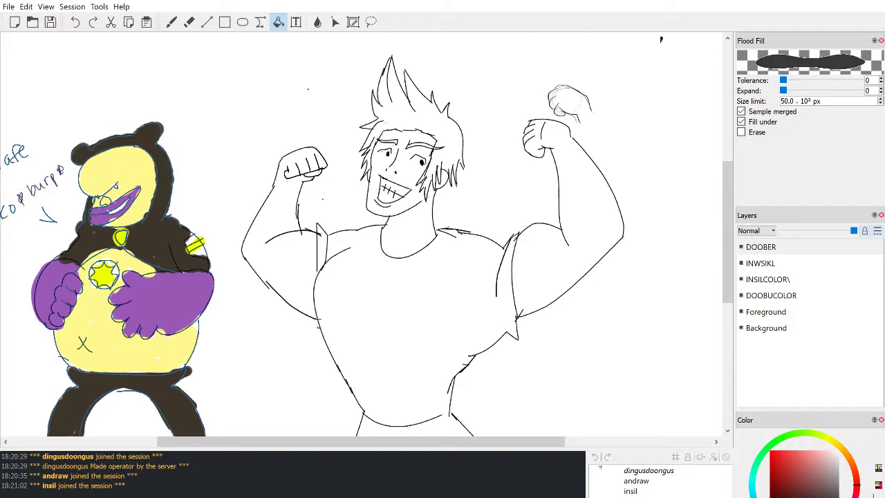
pyautogui.scroll(-3, 405, 353)
pyautogui.scroll(1, 403, 277)
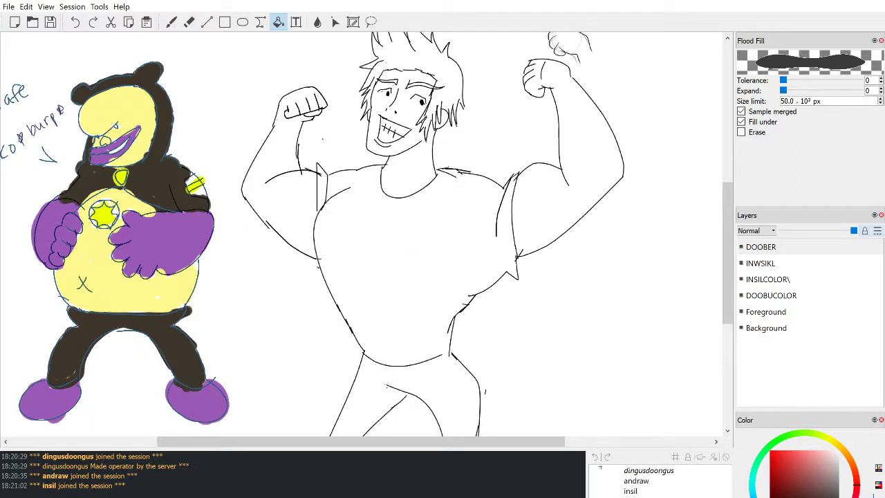
pyautogui.scroll(-1, 449, 268)
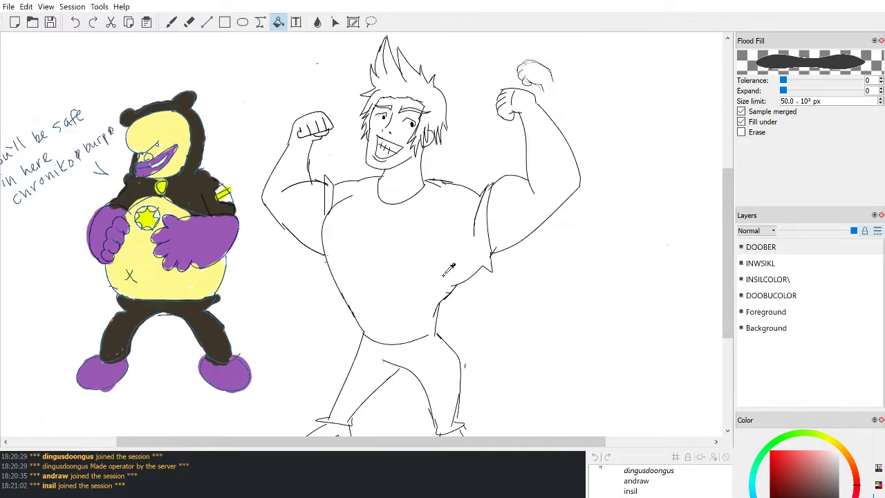
pyautogui.scroll(-3, 450, 268)
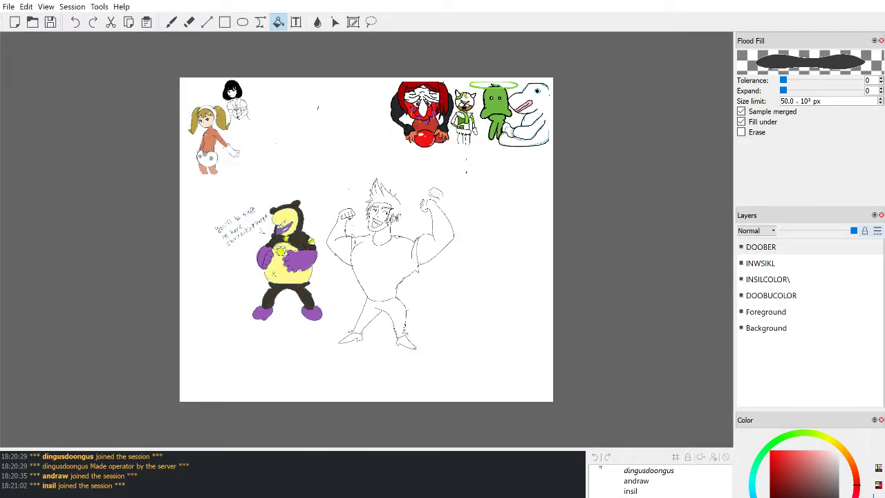
pyautogui.click(780, 299)
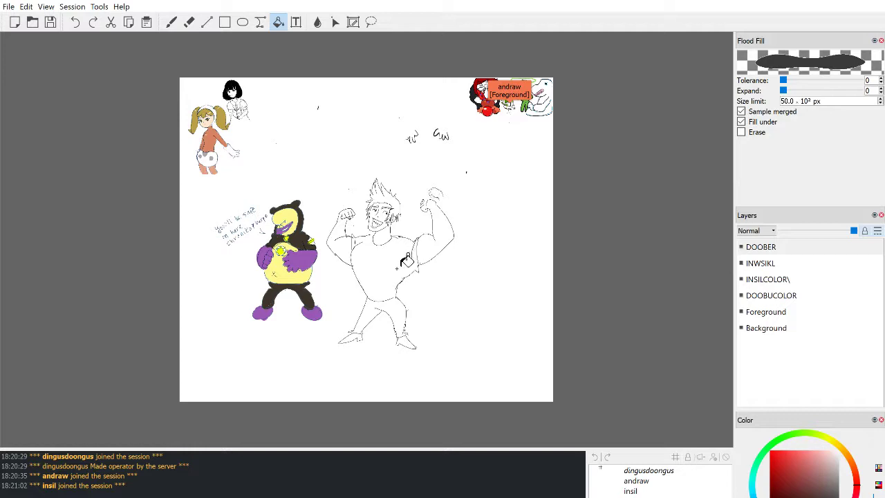
pyautogui.scroll(3, 433, 219)
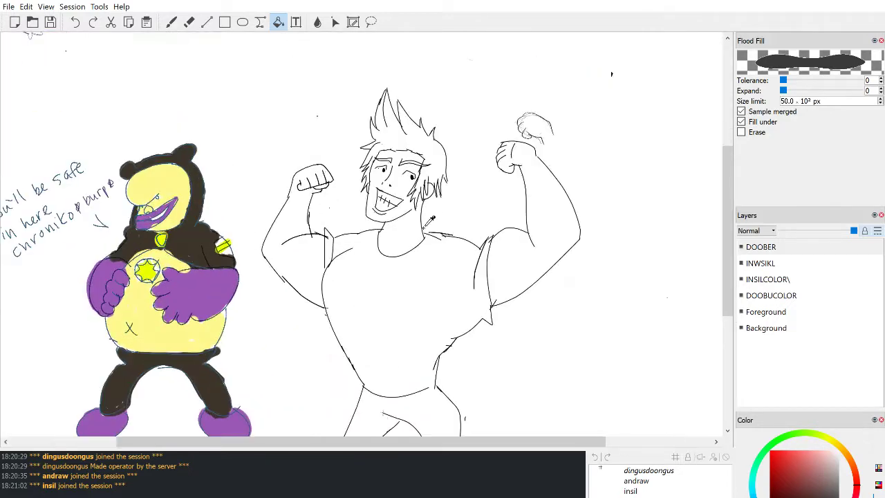
pyautogui.scroll(-3, 433, 218)
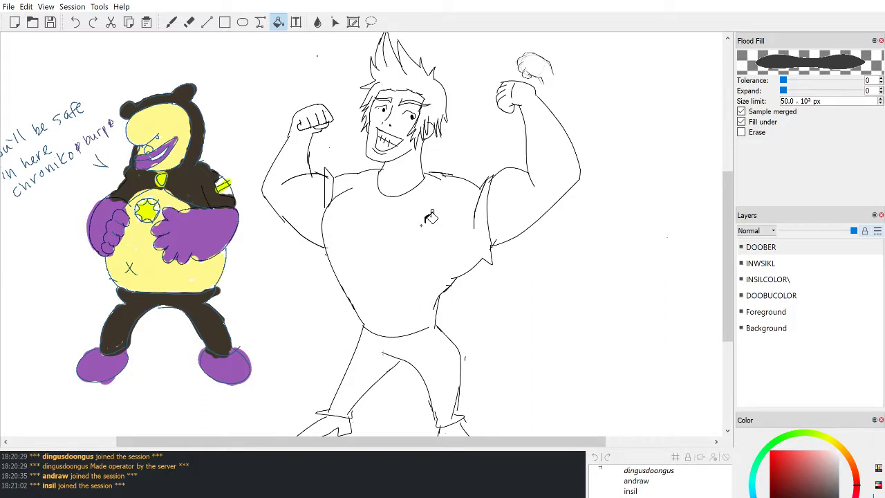
pyautogui.moveTo(728, 274)
pyautogui.mouseDown()
pyautogui.moveTo(728, 263)
pyautogui.moveTo(728, 292)
pyautogui.moveTo(727, 262)
pyautogui.mouseUp()
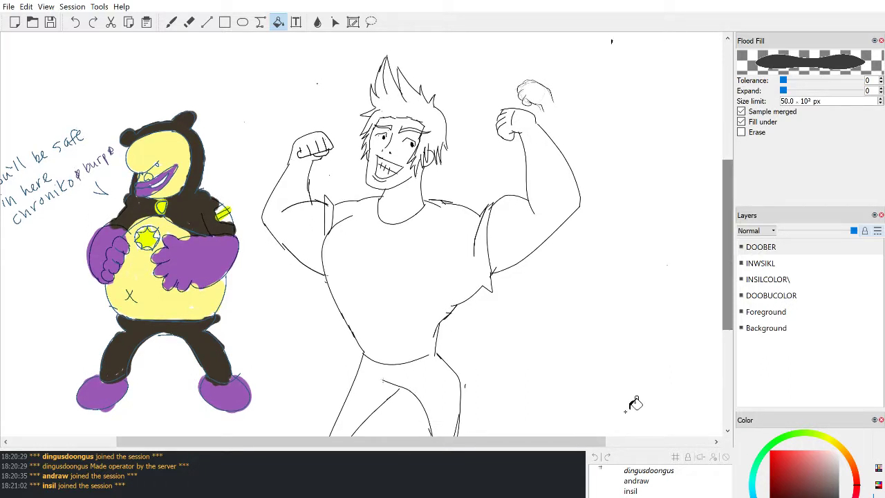
pyautogui.moveTo(624, 411); pyautogui.dragTo(470, 402)
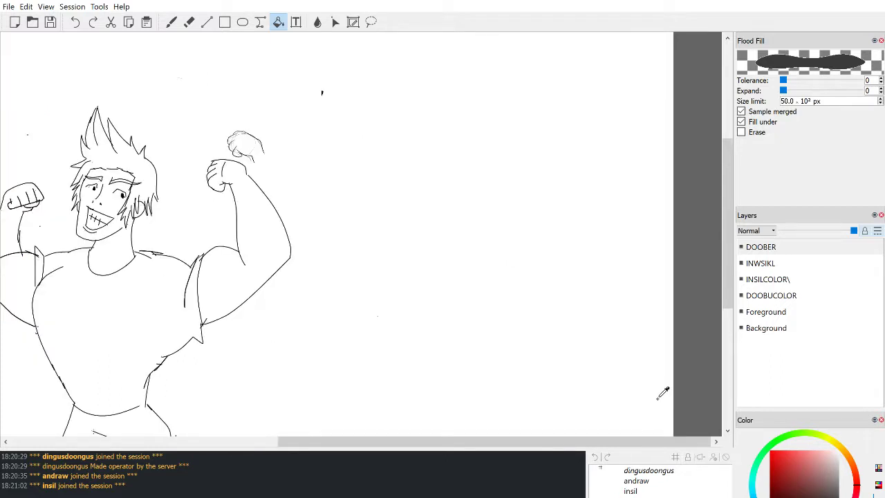
pyautogui.hotkey('ctrl', 'l')
pyautogui.hotkey('ctrl', 'l')
pyautogui.hotkey('ctrl', 'l')
pyautogui.hotkey('ctrl', 'l')
pyautogui.hotkey('ctrl', 'l')
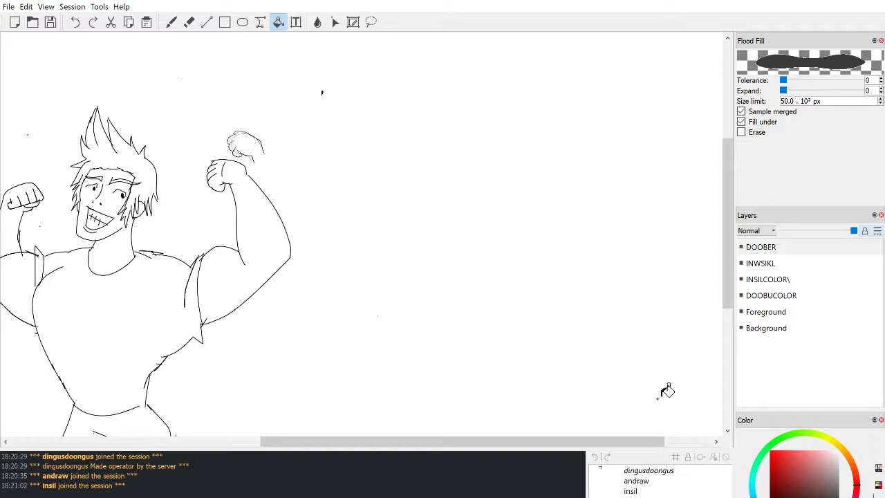
pyautogui.hscroll(-3, 667, 391)
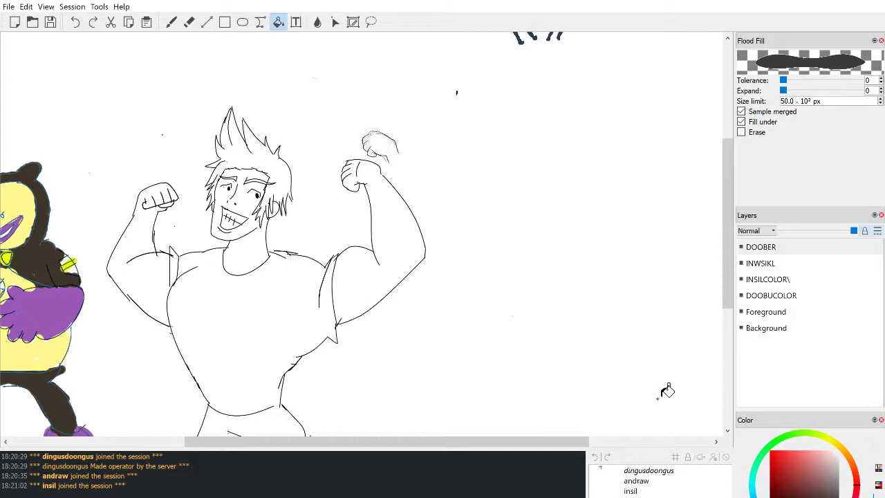
pyautogui.scroll(-5, 546, 367)
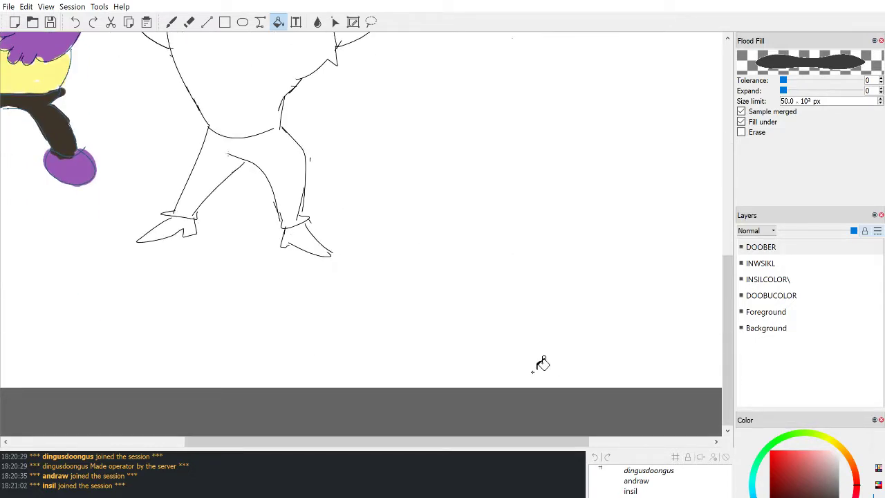
pyautogui.press('ctrl')
pyautogui.hotkey('ctrl', 'h')
pyautogui.hotkey('ctrl', 'j')
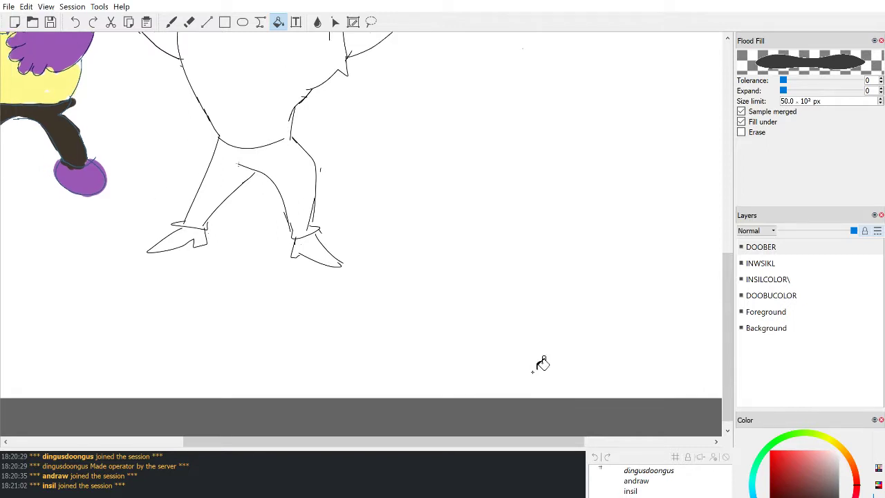
pyautogui.scroll(2, 543, 364)
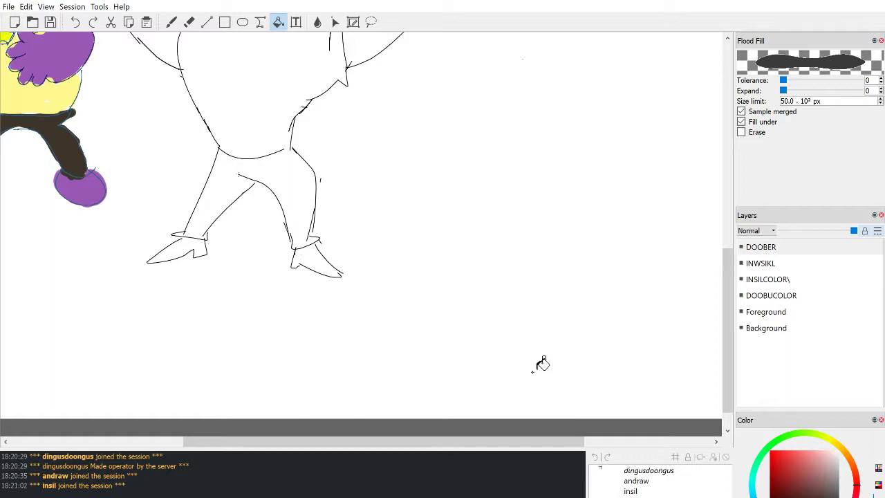
pyautogui.scroll(2, 543, 364)
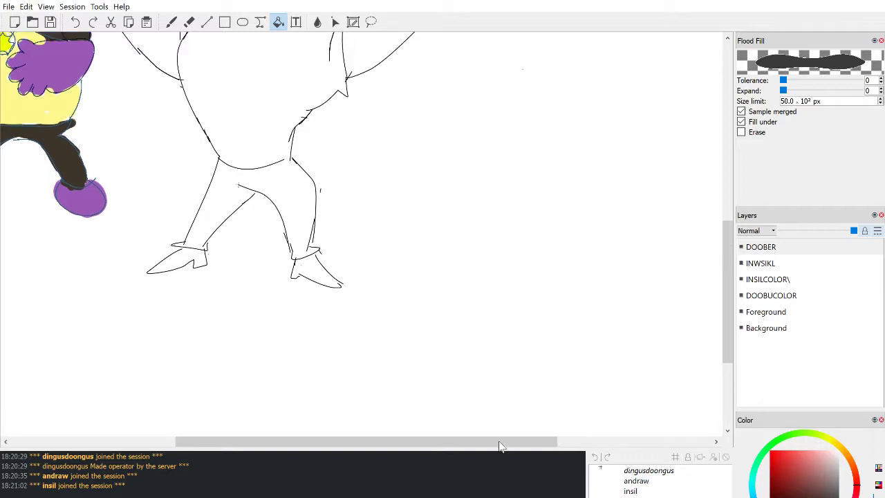
pyautogui.moveTo(502, 446); pyautogui.dragTo(661, 439)
pyautogui.scroll(5, 661, 382)
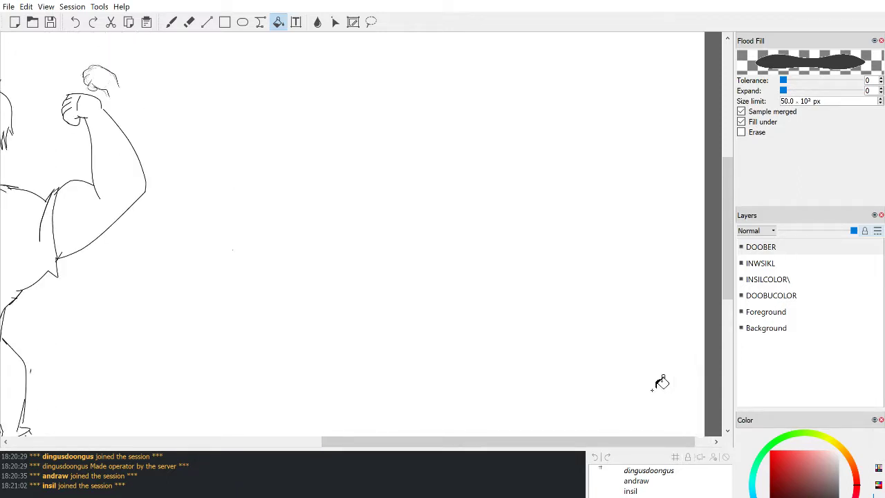
pyautogui.press('x')
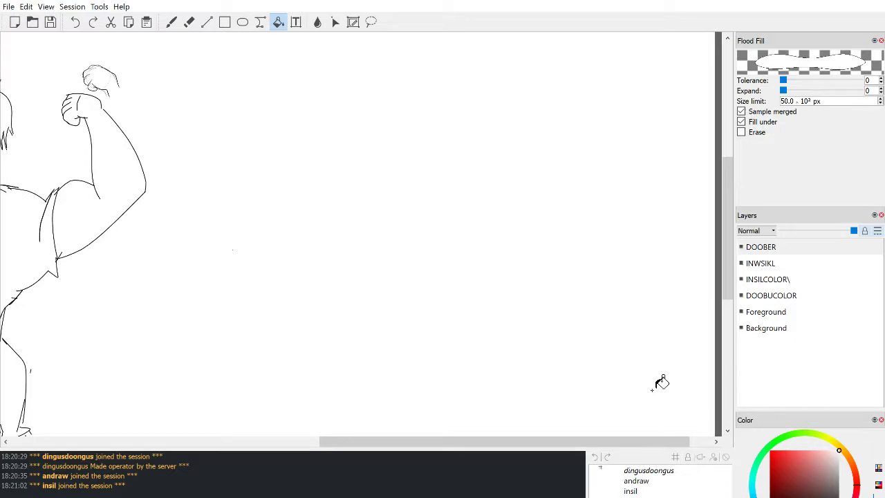
pyautogui.scroll(5, 306, 282)
pyautogui.scroll(-6, 329, 297)
pyautogui.scroll(1, 364, 377)
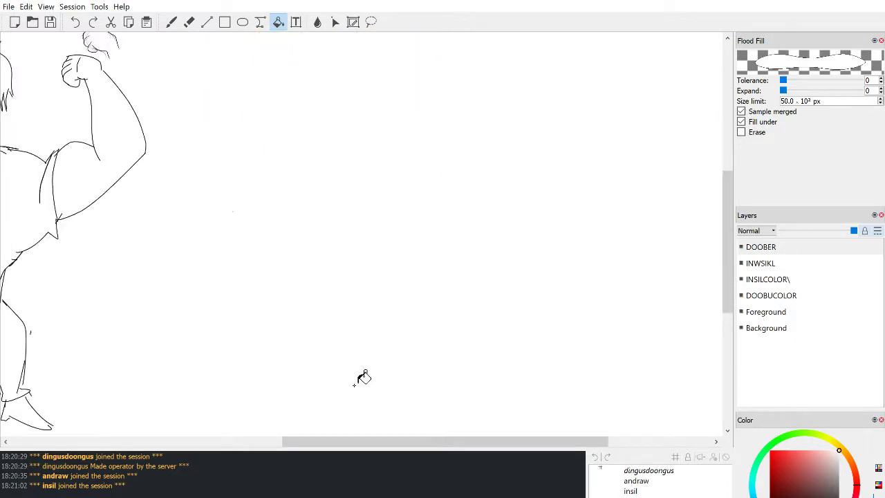
pyautogui.scroll(-1, 378, 391)
pyautogui.scroll(3, 378, 391)
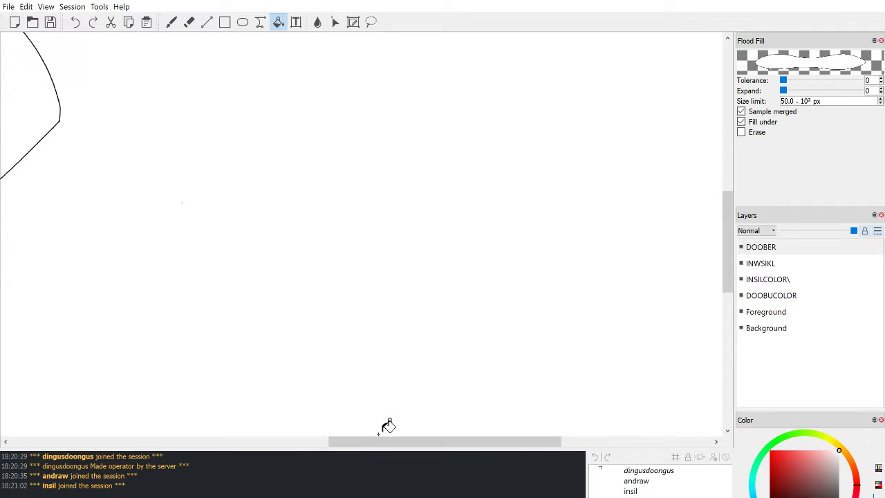
pyautogui.scroll(-2, 378, 433)
pyautogui.moveTo(413, 445); pyautogui.dragTo(442, 444)
pyautogui.scroll(1, 450, 414)
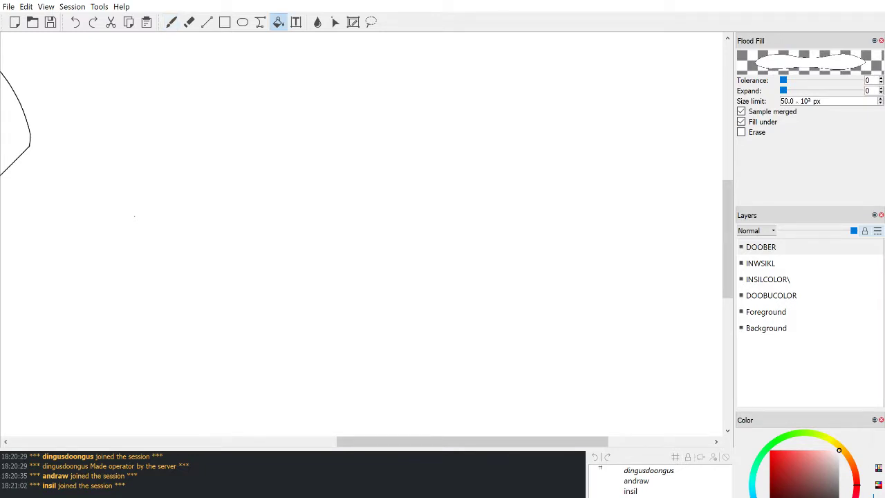
# Step: Set the Flood Fill colour to black from the Ponies palette
pyautogui.click(878, 467)
pyautogui.click(867, 484)
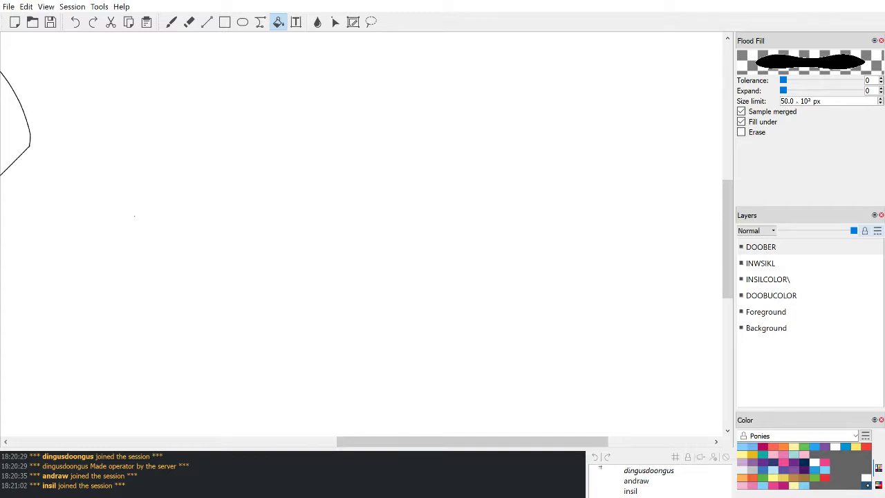
# Step: Switch to the Freehand brush and set its size to 8 px
pyautogui.press('b')
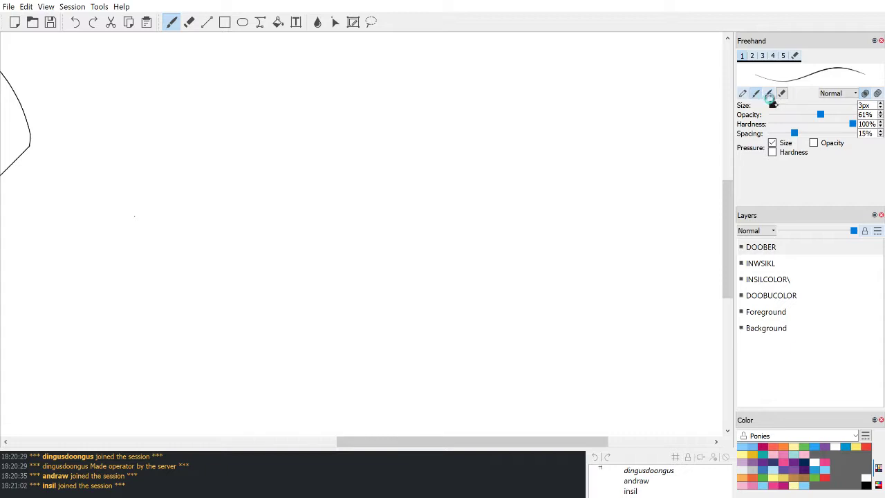
pyautogui.moveTo(772, 105); pyautogui.dragTo(777, 105)
pyautogui.moveTo(298, 173)
pyautogui.mouseDown()
pyautogui.moveTo(281, 220)
pyautogui.moveTo(319, 242)
pyautogui.mouseUp()
pyautogui.hotkey('ctrl', 'z')
pyautogui.moveTo(288, 169); pyautogui.dragTo(290, 229)
pyautogui.hotkey('ctrl', 'z')
pyautogui.moveTo(291, 124)
pyautogui.mouseDown()
pyautogui.moveTo(275, 147)
pyautogui.moveTo(305, 177)
pyautogui.mouseUp()
pyautogui.hotkey('ctrl', 'z')
pyautogui.moveTo(299, 106); pyautogui.dragTo(319, 189)
pyautogui.hotkey('ctrl', 'z')
pyautogui.moveTo(295, 125)
pyautogui.mouseDown()
pyautogui.moveTo(308, 181)
pyautogui.moveTo(290, 133)
pyautogui.moveTo(333, 188)
pyautogui.mouseUp()
pyautogui.hotkey('ctrl', 'z')
pyautogui.hotkey('ctrl', 'z')
pyautogui.moveTo(304, 121); pyautogui.dragTo(332, 181)
pyautogui.hotkey('ctrl', 'z')
pyautogui.moveTo(302, 107)
pyautogui.mouseDown()
pyautogui.moveTo(289, 136)
pyautogui.moveTo(292, 159)
pyautogui.mouseUp()
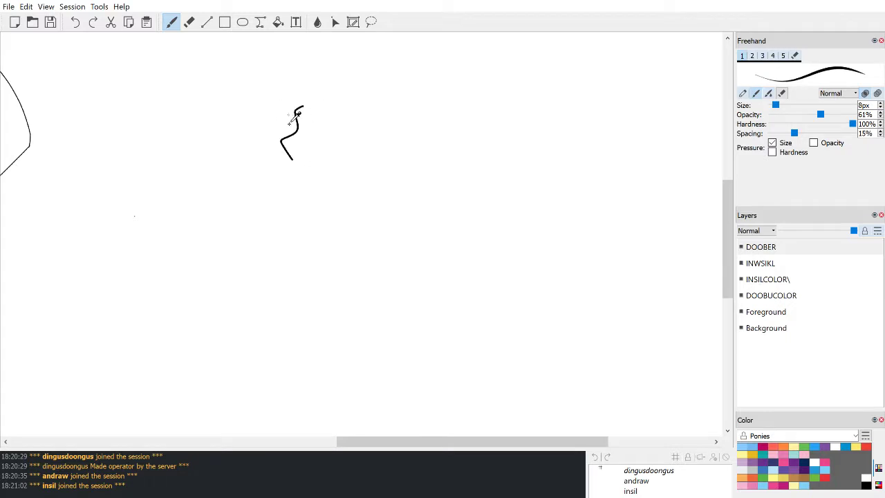
pyautogui.hotkey('ctrl', 'z')
pyautogui.moveTo(309, 97); pyautogui.dragTo(299, 159)
pyautogui.hotkey('ctrl', 'z')
pyautogui.moveTo(311, 109)
pyautogui.mouseDown()
pyautogui.moveTo(296, 130)
pyautogui.moveTo(300, 158)
pyautogui.mouseUp()
pyautogui.hotkey('ctrl', 'z')
pyautogui.moveTo(293, 119)
pyautogui.mouseDown()
pyautogui.moveTo(291, 146)
pyautogui.moveTo(311, 187)
pyautogui.mouseUp()
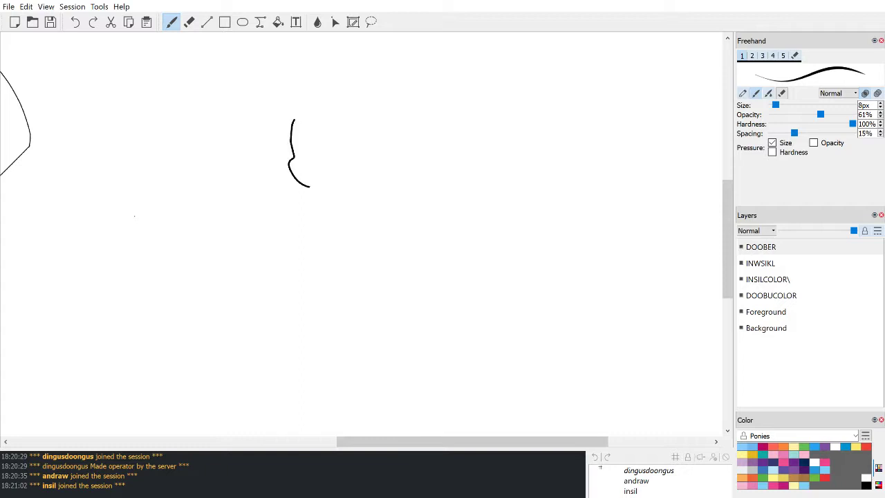
pyautogui.hotkey('ctrl', 'z')
pyautogui.moveTo(299, 116)
pyautogui.mouseDown()
pyautogui.moveTo(288, 159)
pyautogui.moveTo(306, 194)
pyautogui.mouseUp()
pyautogui.hotkey('ctrl', 'z')
pyautogui.moveTo(293, 126)
pyautogui.mouseDown()
pyautogui.moveTo(308, 194)
pyautogui.moveTo(347, 185)
pyautogui.mouseUp()
pyautogui.hotkey('ctrl', 'z')
pyautogui.moveTo(301, 118)
pyautogui.mouseDown()
pyautogui.moveTo(297, 156)
pyautogui.moveTo(311, 189)
pyautogui.moveTo(356, 177)
pyautogui.mouseUp()
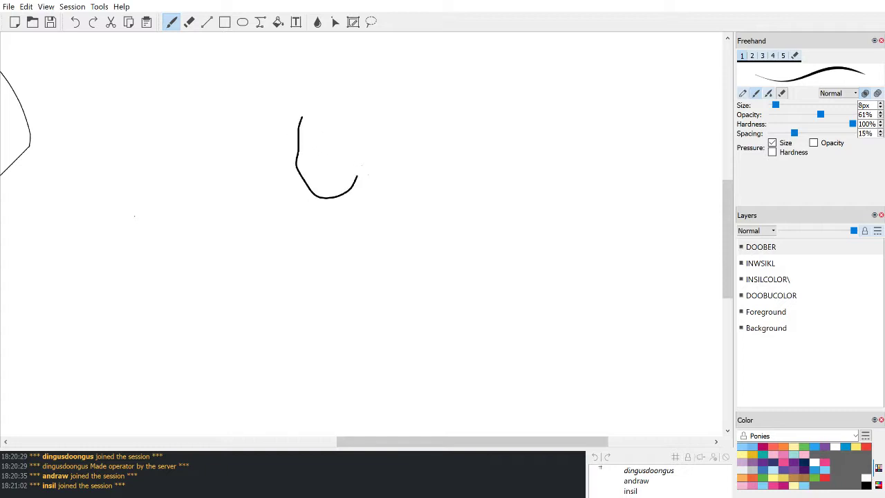
pyautogui.hotkey('ctrl', 'z')
pyautogui.moveTo(296, 111); pyautogui.dragTo(304, 151)
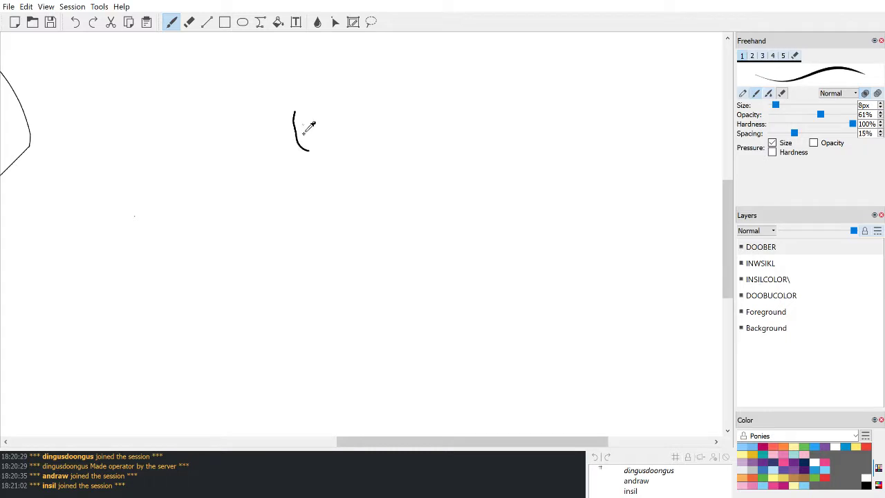
pyautogui.hotkey('ctrl', 'z')
# Step: Sketch a small U-shaped jaw for a new face in the blank canvas to the right of the flexing man
pyautogui.moveTo(286, 116)
pyautogui.mouseDown()
pyautogui.moveTo(287, 141)
pyautogui.moveTo(327, 142)
pyautogui.mouseUp()
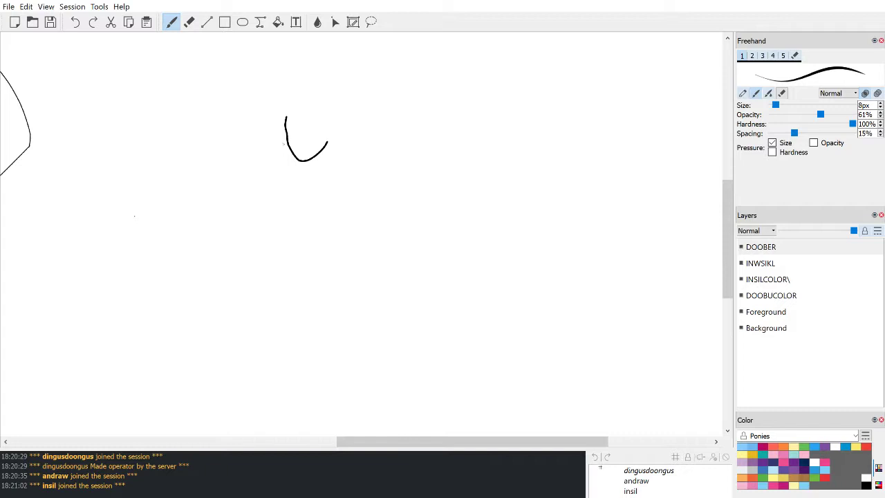
pyautogui.moveTo(286, 118); pyautogui.dragTo(290, 121)
pyautogui.hotkey('ctrl', 'z')
# Step: Draw a double-lined curved left horn, a scalloped hair edge above the jaw and the upper line of the right horn
pyautogui.moveTo(285, 117)
pyautogui.mouseDown()
pyautogui.moveTo(263, 87)
pyautogui.moveTo(259, 40)
pyautogui.moveTo(271, 35)
pyautogui.moveTo(244, 50)
pyautogui.moveTo(248, 58)
pyautogui.moveTo(256, 44)
pyautogui.moveTo(242, 92)
pyautogui.moveTo(261, 78)
pyautogui.moveTo(262, 39)
pyautogui.moveTo(250, 92)
pyautogui.mouseUp()
pyautogui.hotkey('ctrl', 'z')
pyautogui.hotkey('ctrl', 'z')
pyautogui.moveTo(249, 61)
pyautogui.mouseDown()
pyautogui.moveTo(261, 40)
pyautogui.moveTo(248, 91)
pyautogui.moveTo(279, 81)
pyautogui.moveTo(294, 113)
pyautogui.moveTo(297, 98)
pyautogui.moveTo(315, 97)
pyautogui.moveTo(298, 99)
pyautogui.moveTo(309, 94)
pyautogui.moveTo(325, 106)
pyautogui.moveTo(342, 72)
pyautogui.moveTo(376, 76)
pyautogui.mouseUp()
pyautogui.hotkey('ctrl', 'z')
pyautogui.hotkey('ctrl', 'z')
pyautogui.hotkey('ctrl', 'z')
pyautogui.hotkey('ctrl', 'z')
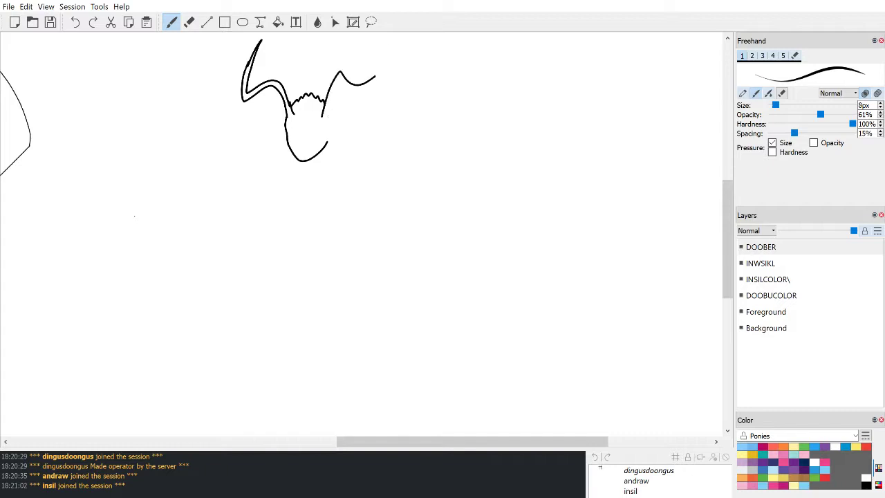
# Step: Draw the lower line of the right horn and bring both lines together in a long pointed tip
pyautogui.moveTo(327, 117)
pyautogui.mouseDown()
pyautogui.moveTo(337, 89)
pyautogui.moveTo(358, 87)
pyautogui.mouseUp()
pyautogui.hotkey('ctrl', 'z')
pyautogui.moveTo(326, 116)
pyautogui.mouseDown()
pyautogui.moveTo(339, 75)
pyautogui.moveTo(362, 89)
pyautogui.moveTo(409, 69)
pyautogui.moveTo(375, 76)
pyautogui.moveTo(421, 66)
pyautogui.mouseUp()
pyautogui.hotkey('ctrl', 'z')
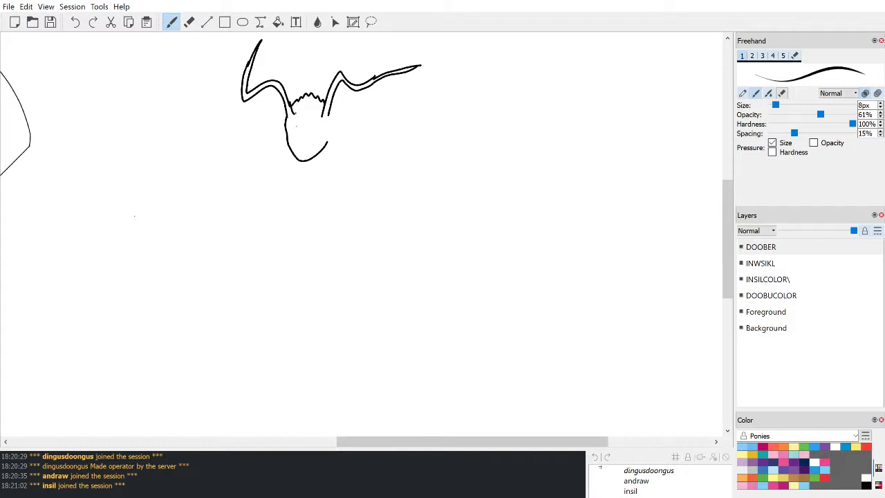
# Step: Draw pointed bangs down the forehead and jagged hair strands along both sides of the face
pyautogui.moveTo(297, 108); pyautogui.dragTo(298, 140)
pyautogui.scroll(10, 134, 217)
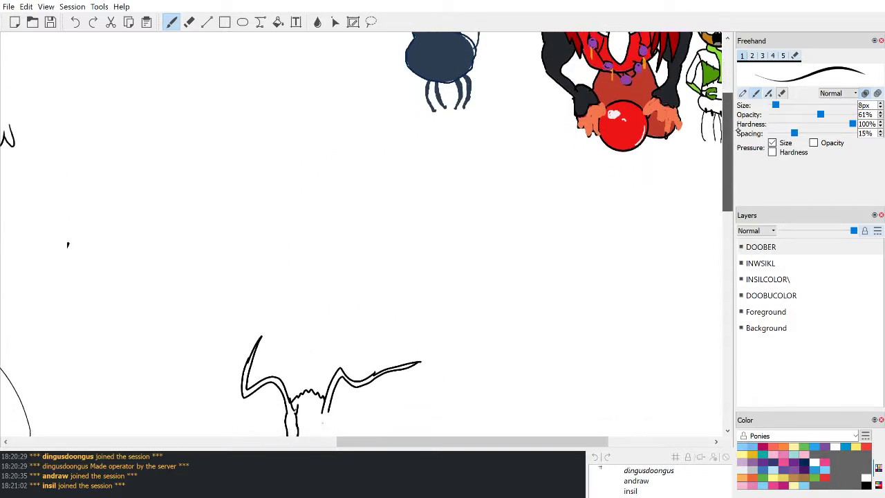
pyautogui.moveTo(739, 107); pyautogui.dragTo(739, 155)
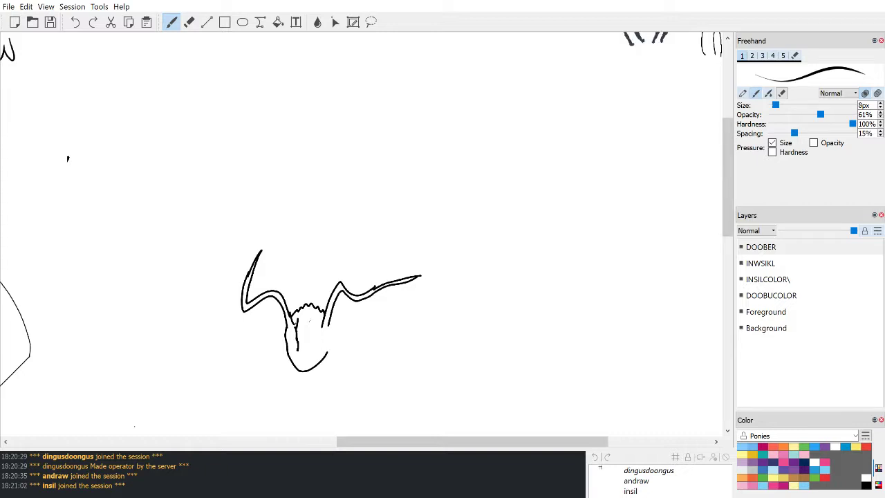
pyautogui.moveTo(314, 313); pyautogui.dragTo(299, 349)
pyautogui.moveTo(316, 313); pyautogui.dragTo(329, 360)
pyautogui.moveTo(292, 318); pyautogui.dragTo(286, 358)
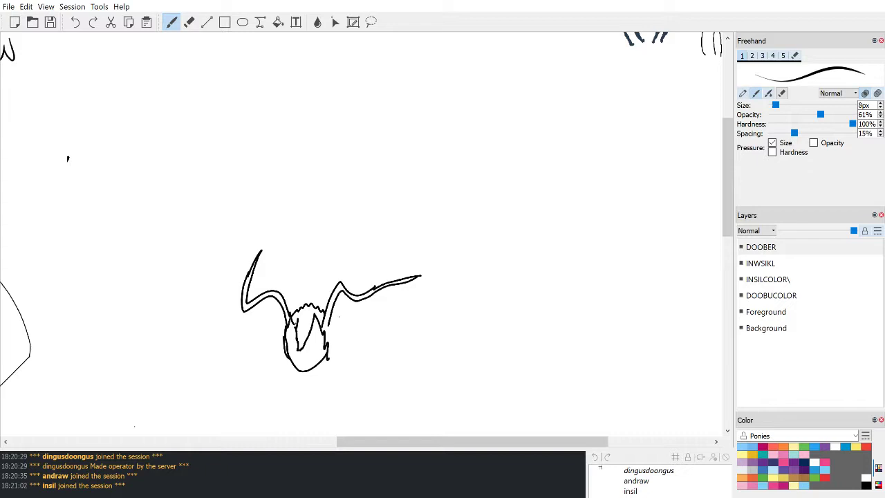
pyautogui.scroll(-5, 359, 235)
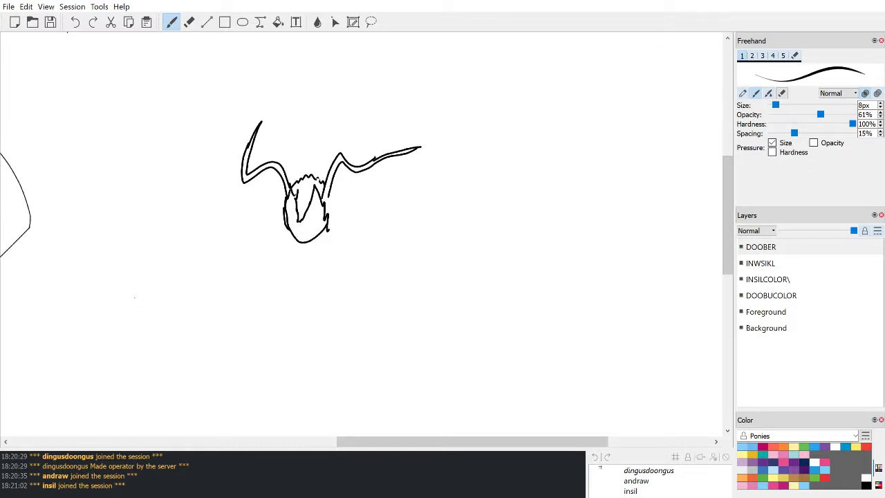
pyautogui.moveTo(333, 182); pyautogui.dragTo(331, 225)
# Step: Erase the scalloped hair edge and redraw it as a peaked crown between the horns, adding upper eyelid lines
pyautogui.press('e')
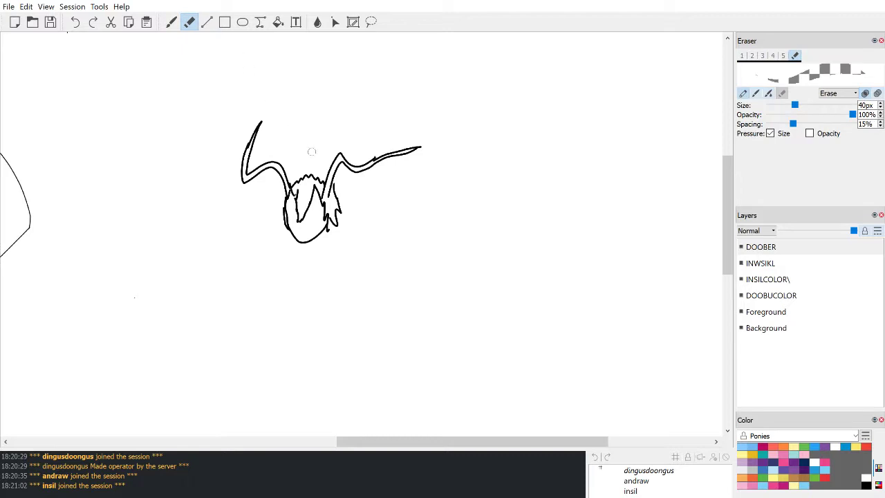
pyautogui.moveTo(304, 174)
pyautogui.mouseDown()
pyautogui.moveTo(327, 170)
pyautogui.moveTo(294, 181)
pyautogui.moveTo(310, 170)
pyautogui.moveTo(326, 177)
pyautogui.moveTo(308, 212)
pyautogui.moveTo(324, 207)
pyautogui.moveTo(303, 223)
pyautogui.moveTo(325, 203)
pyautogui.moveTo(296, 212)
pyautogui.moveTo(294, 198)
pyautogui.moveTo(305, 211)
pyautogui.moveTo(297, 211)
pyautogui.mouseUp()
pyautogui.press('b')
pyautogui.hotkey('ctrl', 'z')
pyautogui.hotkey('ctrl', 'z')
pyautogui.hotkey('ctrl', 'z')
pyautogui.hotkey('ctrl', 'z')
pyautogui.hotkey('ctrl', 'z')
pyautogui.hotkey('ctrl', 'z')
pyautogui.hotkey('ctrl', 'z')
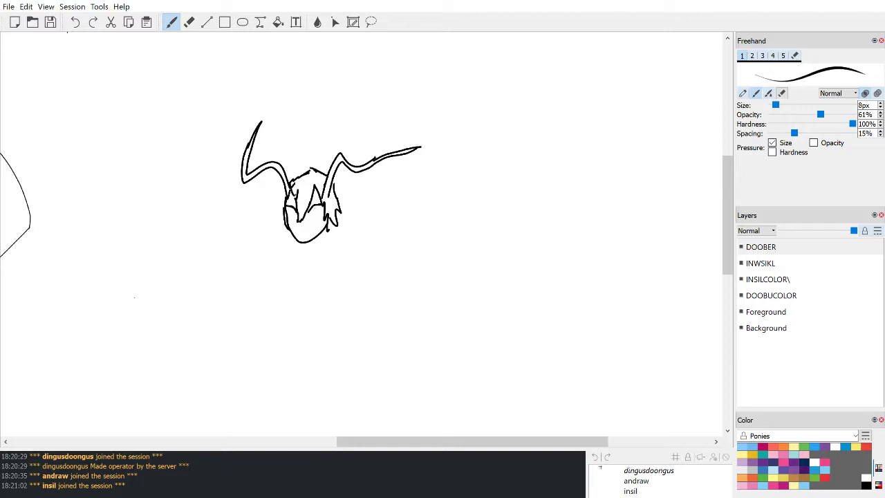
pyautogui.hotkey('ctrl', 'z')
# Step: Complete both eye outlines beside the bangs and thicken their upper eyelids
pyautogui.moveTo(288, 197)
pyautogui.mouseDown()
pyautogui.moveTo(280, 206)
pyautogui.moveTo(331, 204)
pyautogui.moveTo(298, 218)
pyautogui.moveTo(320, 216)
pyautogui.mouseUp()
pyautogui.scroll(4, 372, 244)
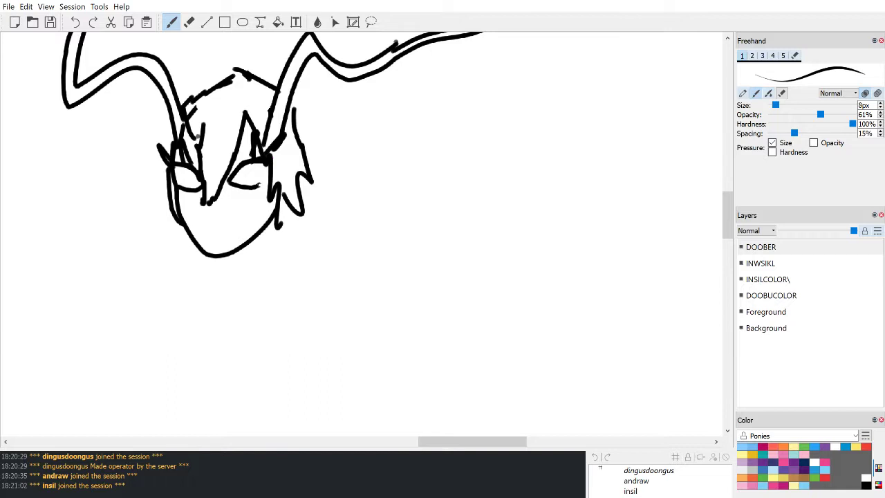
pyautogui.moveTo(256, 186); pyautogui.dragTo(268, 177)
pyautogui.moveTo(172, 167)
pyautogui.mouseDown()
pyautogui.moveTo(199, 174)
pyautogui.moveTo(176, 167)
pyautogui.mouseUp()
pyautogui.moveTo(233, 174); pyautogui.dragTo(269, 164)
# Step: Reduce the brush size to 5 px and draw a narrow oval pupil in each eye
pyautogui.moveTo(775, 104); pyautogui.dragTo(769, 103)
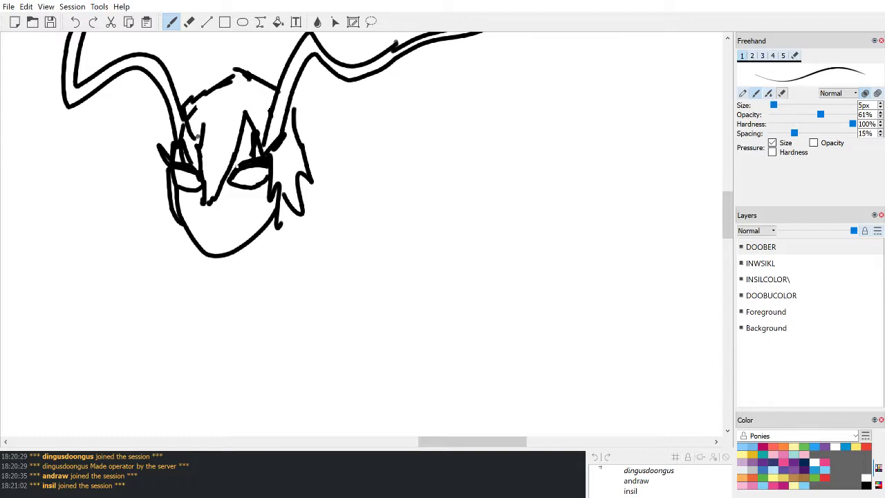
pyautogui.moveTo(251, 164); pyautogui.dragTo(250, 175)
pyautogui.hotkey('ctrl', 'z')
pyautogui.moveTo(248, 167); pyautogui.dragTo(253, 170)
pyautogui.moveTo(187, 174); pyautogui.dragTo(192, 176)
# Step: Draw a small nose and a wide grinning mouth filled with sharp zigzag teeth
pyautogui.moveTo(209, 201); pyautogui.dragTo(206, 213)
pyautogui.moveTo(191, 216)
pyautogui.mouseDown()
pyautogui.moveTo(202, 242)
pyautogui.moveTo(253, 212)
pyautogui.mouseUp()
pyautogui.hotkey('ctrl', 'z')
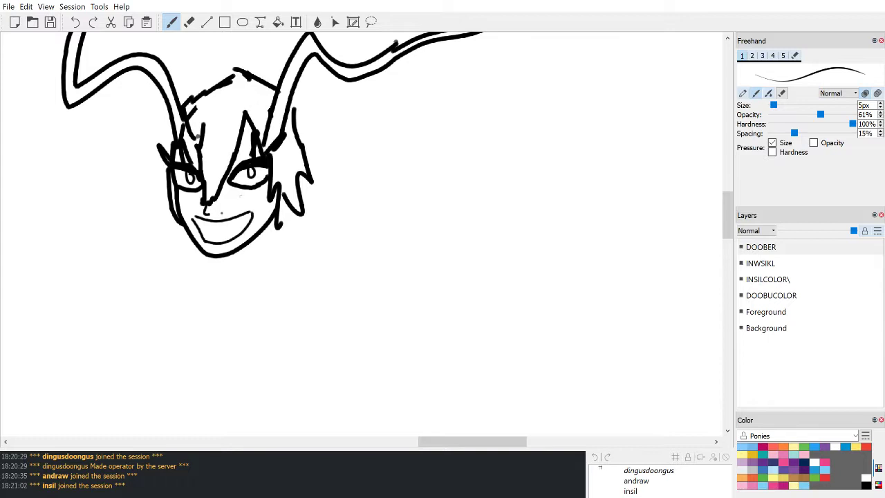
pyautogui.moveTo(199, 218)
pyautogui.mouseDown()
pyautogui.moveTo(222, 240)
pyautogui.moveTo(240, 220)
pyautogui.moveTo(214, 217)
pyautogui.moveTo(250, 217)
pyautogui.mouseUp()
pyautogui.hotkey('ctrl', 'z')
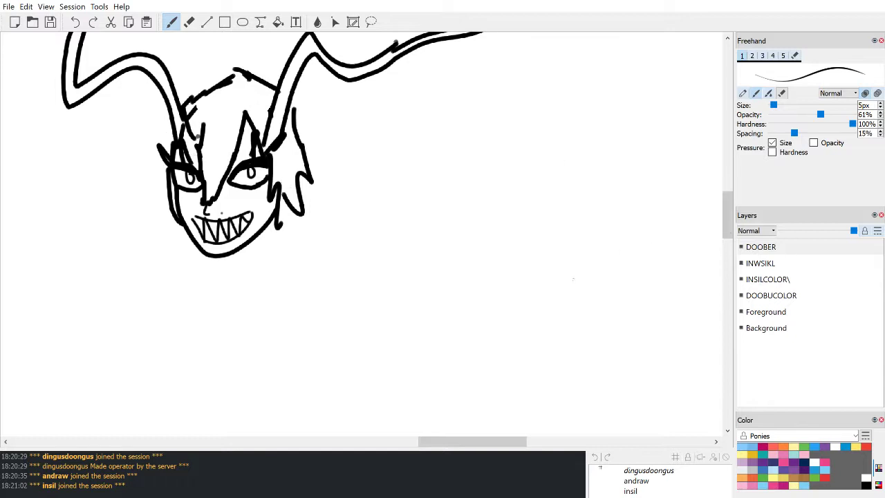
# Step: Erase both eyes and the hair lines around them with the 40 px eraser
pyautogui.scroll(-4, 417, 240)
pyautogui.scroll(-3, 408, 242)
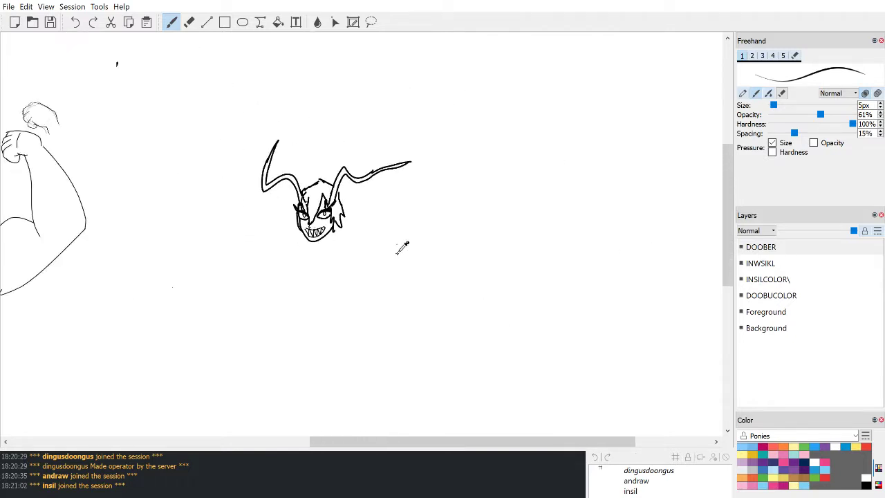
pyautogui.scroll(4, 401, 242)
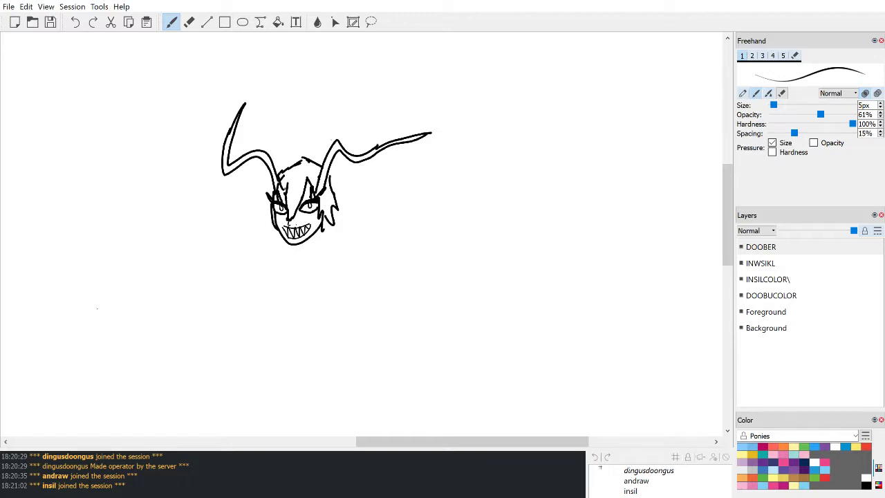
pyautogui.click(189, 20)
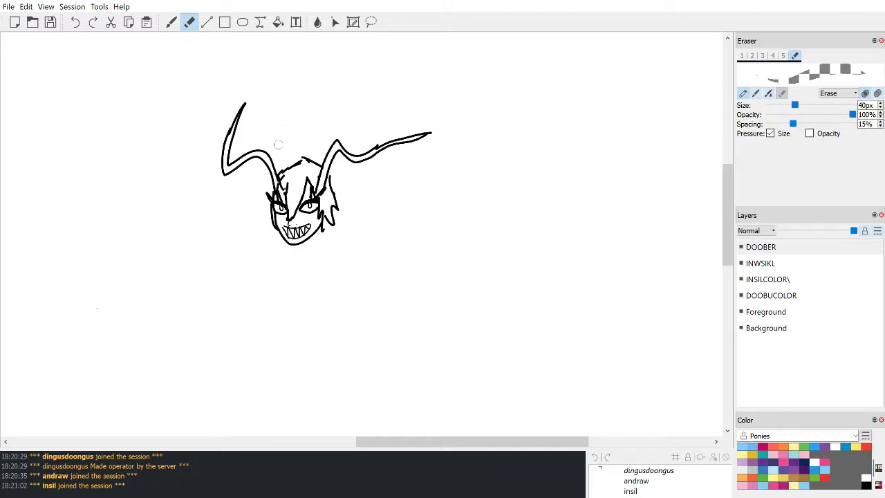
pyautogui.moveTo(283, 179)
pyautogui.mouseDown()
pyautogui.moveTo(281, 205)
pyautogui.moveTo(275, 195)
pyautogui.moveTo(318, 208)
pyautogui.moveTo(285, 186)
pyautogui.mouseUp()
pyautogui.click(172, 23)
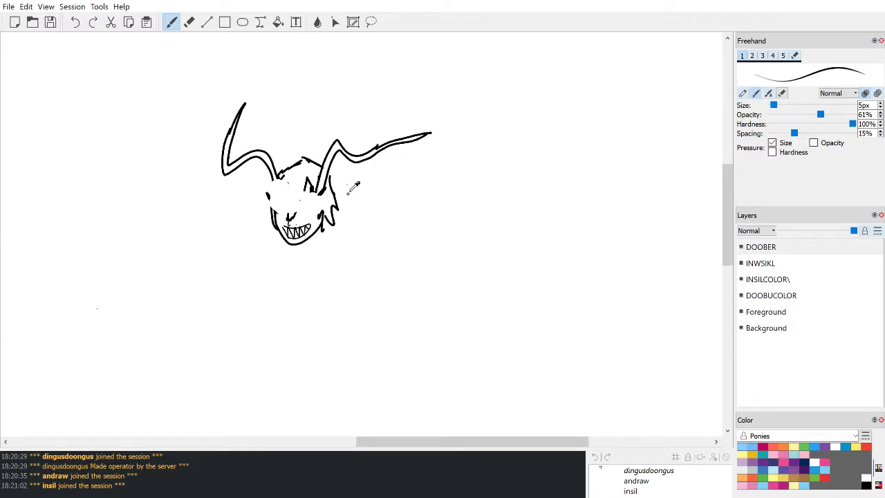
# Step: Erase both horns and the jagged hair on the right side of the face
pyautogui.scroll(1, 352, 189)
pyautogui.click(188, 22)
pyautogui.click(172, 22)
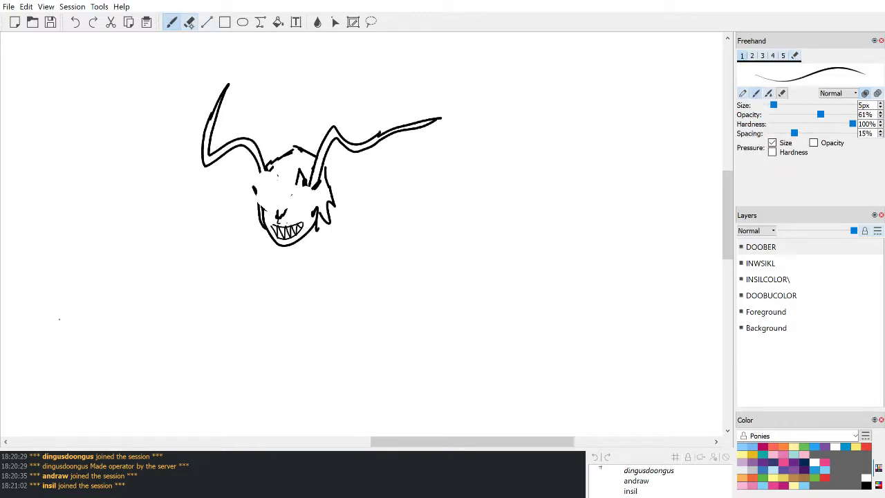
pyautogui.moveTo(213, 94); pyautogui.dragTo(201, 162)
pyautogui.click(189, 22)
pyautogui.moveTo(219, 93)
pyautogui.mouseDown()
pyautogui.moveTo(205, 153)
pyautogui.moveTo(221, 87)
pyautogui.moveTo(241, 79)
pyautogui.mouseUp()
pyautogui.moveTo(208, 159)
pyautogui.mouseDown()
pyautogui.moveTo(242, 143)
pyautogui.moveTo(260, 166)
pyautogui.moveTo(311, 174)
pyautogui.moveTo(305, 181)
pyautogui.moveTo(339, 138)
pyautogui.moveTo(442, 117)
pyautogui.mouseUp()
pyautogui.moveTo(331, 186)
pyautogui.mouseDown()
pyautogui.moveTo(320, 226)
pyautogui.moveTo(277, 203)
pyautogui.moveTo(279, 175)
pyautogui.mouseUp()
# Step: Redraw the central bangs and a thinner double-lined left horn that zigzags up to a pointed tip
pyautogui.click(172, 21)
pyautogui.moveTo(286, 212); pyautogui.dragTo(298, 173)
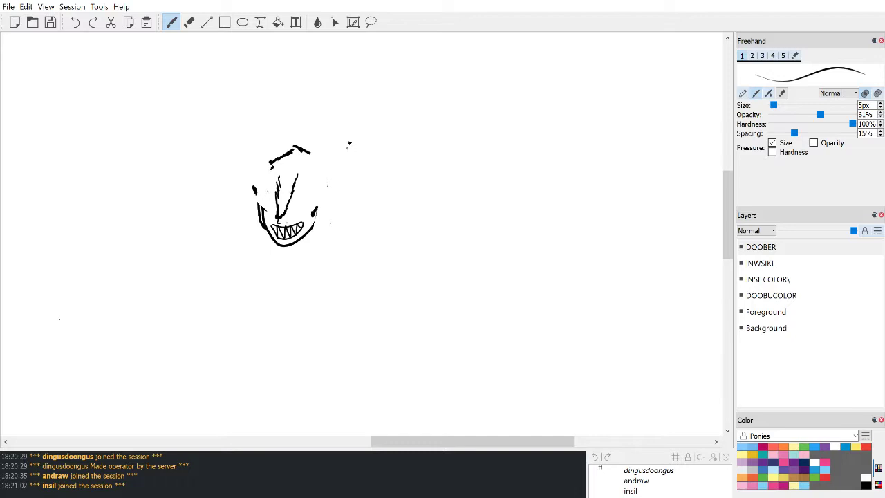
pyautogui.moveTo(271, 189)
pyautogui.mouseDown()
pyautogui.moveTo(231, 157)
pyautogui.moveTo(196, 90)
pyautogui.moveTo(242, 59)
pyautogui.moveTo(184, 90)
pyautogui.moveTo(174, 82)
pyautogui.moveTo(173, 103)
pyautogui.moveTo(204, 99)
pyautogui.moveTo(216, 134)
pyautogui.mouseUp()
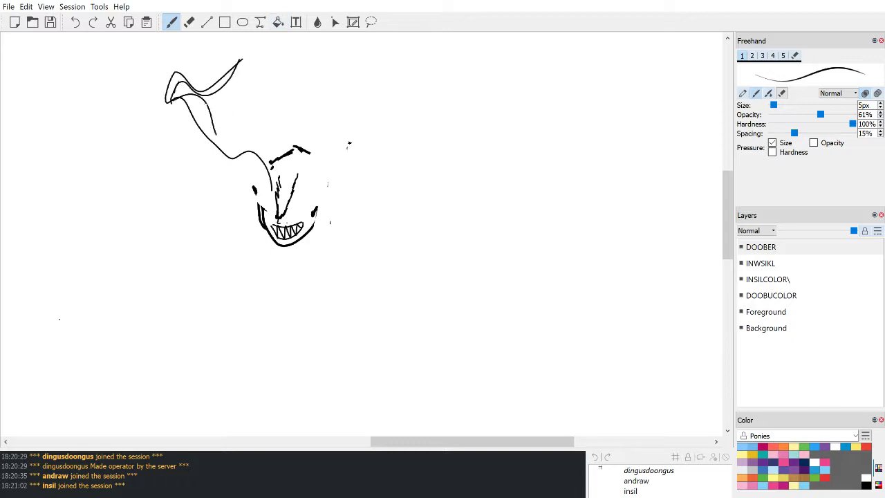
pyautogui.hotkey('ctrl', 'z')
pyautogui.moveTo(177, 98); pyautogui.dragTo(219, 139)
pyautogui.hotkey('ctrl', 'z')
pyautogui.moveTo(177, 94)
pyautogui.mouseDown()
pyautogui.moveTo(233, 159)
pyautogui.moveTo(222, 144)
pyautogui.moveTo(256, 162)
pyautogui.moveTo(269, 186)
pyautogui.mouseUp()
pyautogui.hotkey('ctrl', 'z')
pyautogui.hotkey('ctrl', 'z')
# Step: Draw a matching double-lined right horn rising from the forehead in a wave and ending in a bent tip
pyautogui.moveTo(241, 156)
pyautogui.mouseDown()
pyautogui.moveTo(269, 187)
pyautogui.moveTo(388, 51)
pyautogui.mouseUp()
pyautogui.moveTo(300, 187)
pyautogui.mouseDown()
pyautogui.moveTo(331, 93)
pyautogui.moveTo(379, 69)
pyautogui.moveTo(403, 39)
pyautogui.mouseUp()
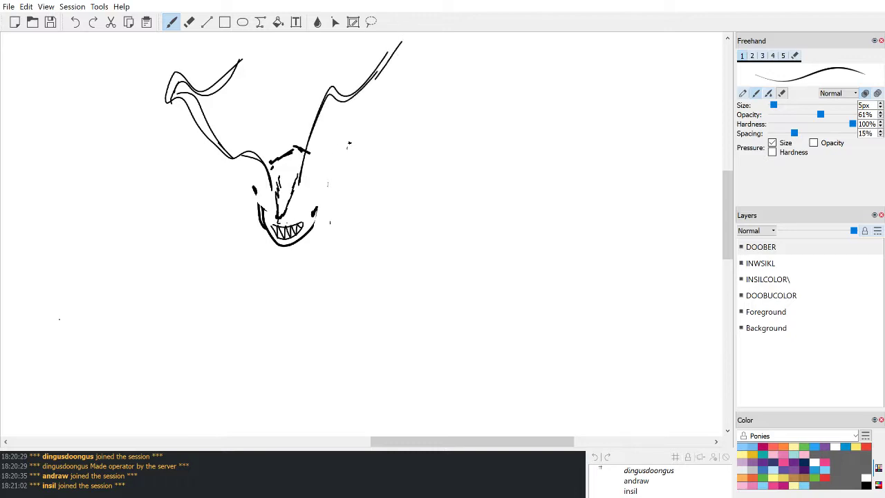
pyautogui.hotkey('ctrl', 'z')
pyautogui.moveTo(374, 84)
pyautogui.mouseDown()
pyautogui.moveTo(408, 64)
pyautogui.moveTo(455, 73)
pyautogui.mouseUp()
pyautogui.hotkey('ctrl', 'z')
pyautogui.moveTo(371, 82); pyautogui.dragTo(437, 63)
pyautogui.moveTo(387, 53); pyautogui.dragTo(438, 65)
# Step: Draw new slanted almond-shaped outlines for the right and left eyes
pyautogui.moveTo(307, 185)
pyautogui.mouseDown()
pyautogui.moveTo(289, 207)
pyautogui.moveTo(291, 195)
pyautogui.moveTo(316, 191)
pyautogui.moveTo(301, 207)
pyautogui.moveTo(314, 190)
pyautogui.mouseUp()
pyautogui.hotkey('ctrl', 'z')
pyautogui.hotkey('ctrl', 'z')
pyautogui.hotkey('ctrl', 'z')
pyautogui.hotkey('ctrl', 'z')
pyautogui.hotkey('ctrl', 'z')
pyautogui.hotkey('ctrl', 'z')
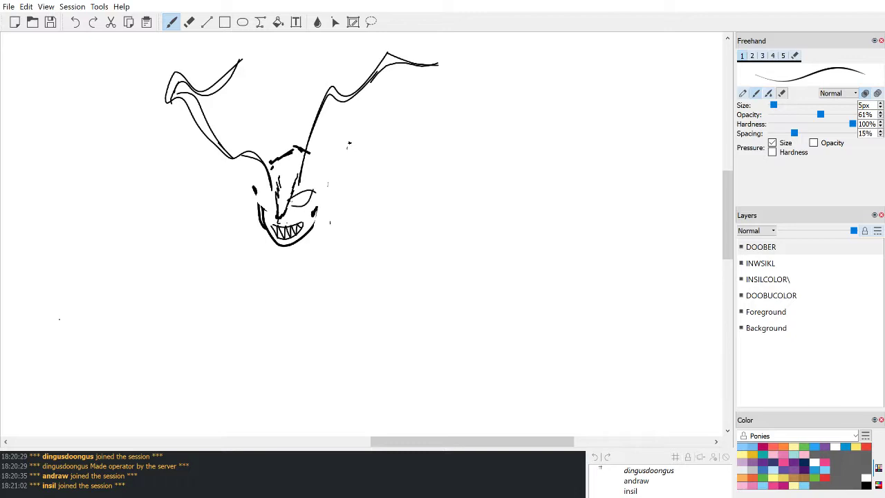
pyautogui.moveTo(260, 195)
pyautogui.mouseDown()
pyautogui.moveTo(280, 200)
pyautogui.moveTo(263, 212)
pyautogui.moveTo(260, 205)
pyautogui.mouseUp()
pyautogui.hotkey('ctrl', 'z')
pyautogui.hotkey('ctrl', 'z')
# Step: Thicken the upper eyelid lines of both eyes
pyautogui.scroll(5, 269, 177)
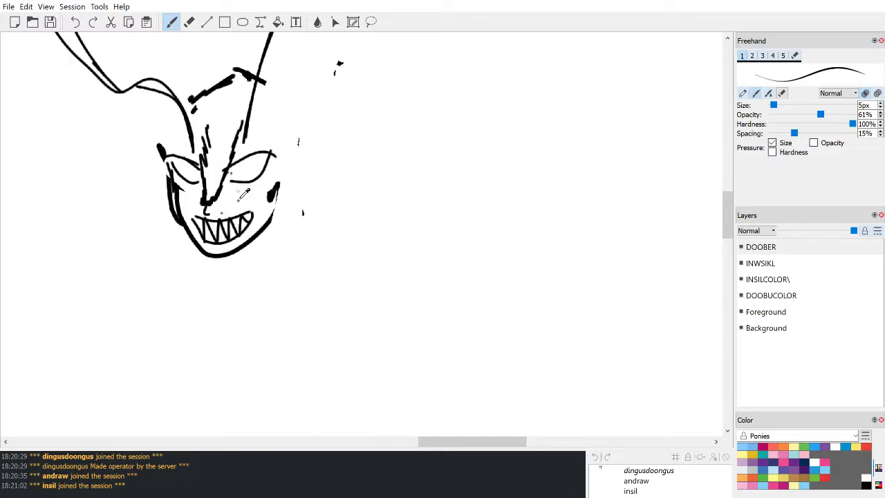
pyautogui.moveTo(155, 163); pyautogui.dragTo(302, 261)
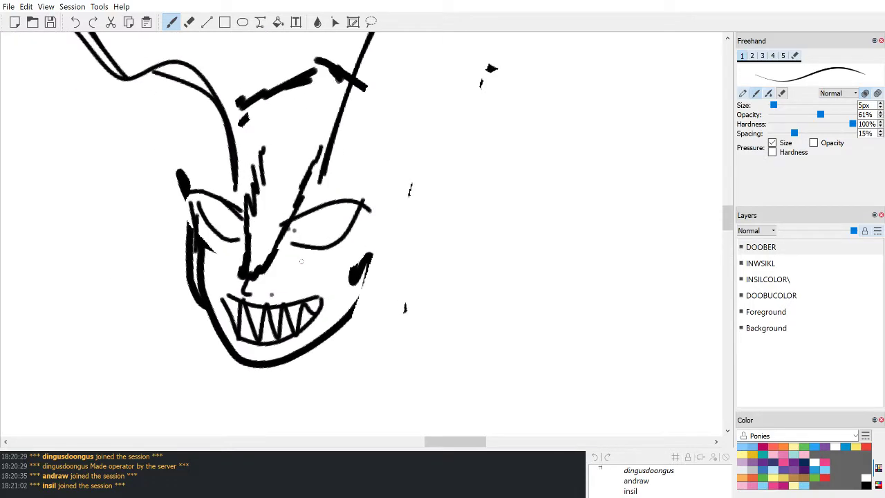
pyautogui.moveTo(195, 193); pyautogui.dragTo(243, 217)
pyautogui.moveTo(243, 215)
pyautogui.mouseDown()
pyautogui.moveTo(191, 191)
pyautogui.moveTo(236, 206)
pyautogui.mouseUp()
pyautogui.moveTo(294, 220)
pyautogui.mouseDown()
pyautogui.moveTo(360, 195)
pyautogui.moveTo(294, 216)
pyautogui.moveTo(340, 199)
pyautogui.mouseUp()
pyautogui.hotkey('ctrl', 'z')
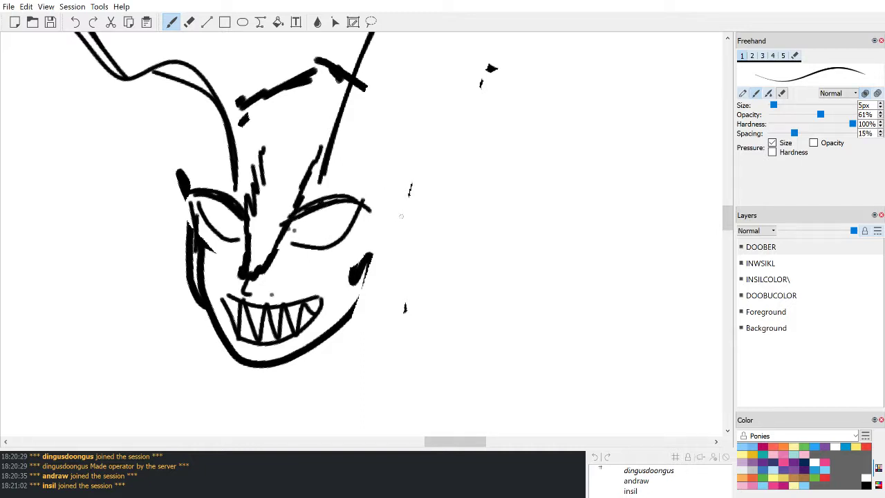
# Step: Erase the dark blob at the left eye's outer corner and add pointed eyelashes to both eyes
pyautogui.click(189, 21)
pyautogui.moveTo(179, 173)
pyautogui.mouseDown()
pyautogui.moveTo(172, 184)
pyautogui.moveTo(182, 197)
pyautogui.moveTo(198, 182)
pyautogui.moveTo(202, 192)
pyautogui.mouseUp()
pyautogui.click(172, 21)
pyautogui.moveTo(299, 202)
pyautogui.mouseDown()
pyautogui.moveTo(366, 174)
pyautogui.moveTo(366, 200)
pyautogui.moveTo(379, 200)
pyautogui.moveTo(365, 176)
pyautogui.mouseUp()
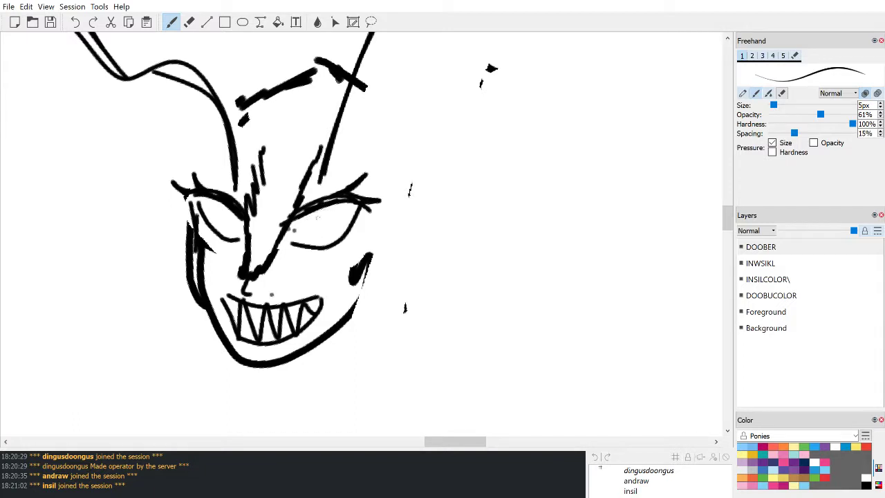
# Step: Draw narrow slit pupils in both eyes and touch up the right side of the crown and the right eyelashes
pyautogui.moveTo(321, 209); pyautogui.dragTo(328, 212)
pyautogui.moveTo(218, 204); pyautogui.dragTo(226, 203)
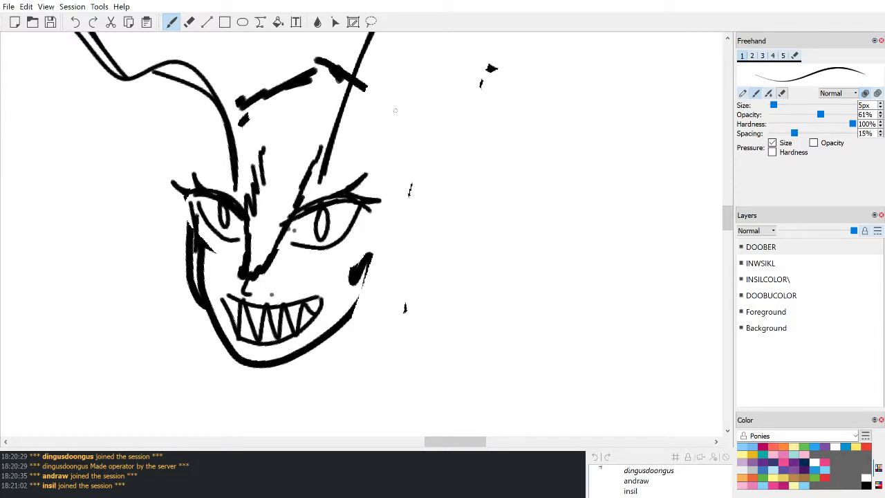
pyautogui.scroll(-3, 396, 111)
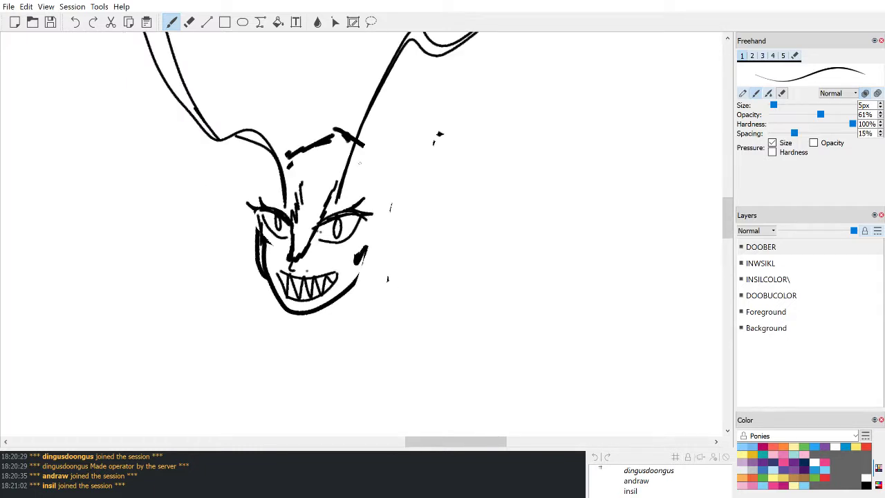
pyautogui.moveTo(333, 133); pyautogui.dragTo(370, 159)
pyautogui.moveTo(371, 217); pyautogui.dragTo(379, 215)
pyautogui.scroll(-2, 381, 133)
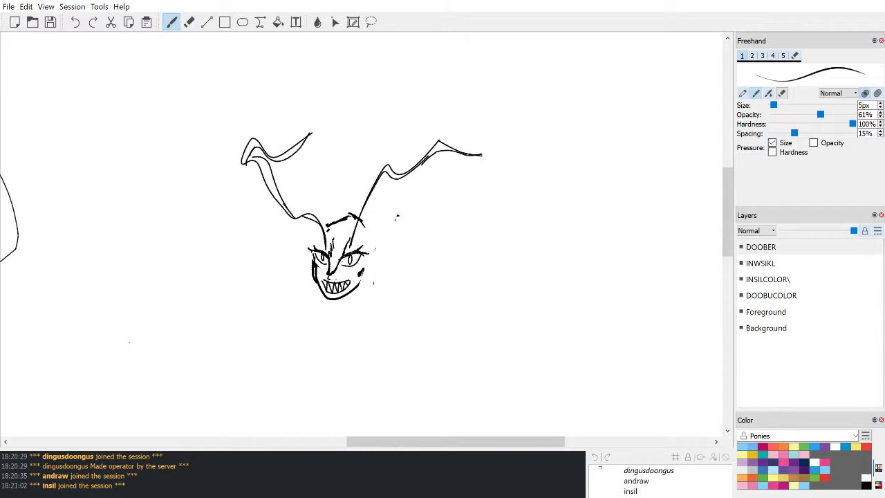
pyautogui.moveTo(360, 231); pyautogui.dragTo(411, 157)
pyautogui.hotkey('ctrl', 'z')
pyautogui.moveTo(365, 233)
pyautogui.mouseDown()
pyautogui.moveTo(404, 147)
pyautogui.moveTo(468, 176)
pyautogui.mouseUp()
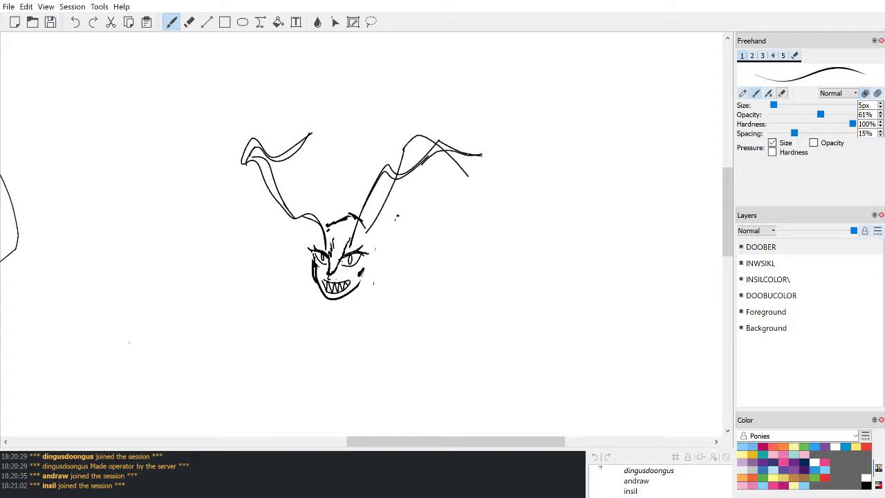
pyautogui.scroll(-2, 415, 245)
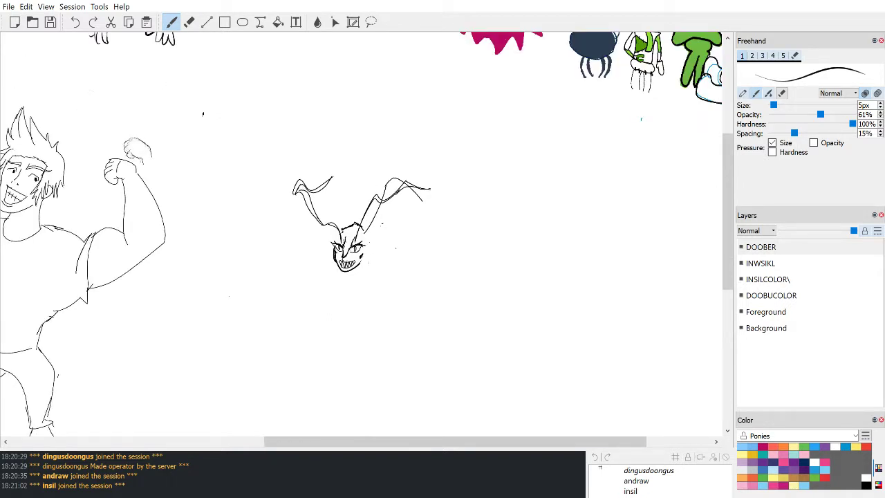
pyautogui.scroll(2, 361, 235)
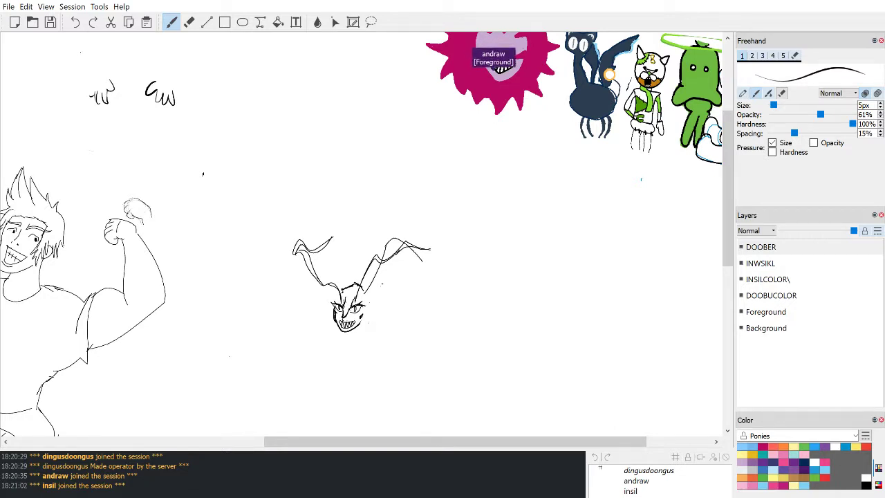
pyautogui.moveTo(370, 301); pyautogui.dragTo(431, 322)
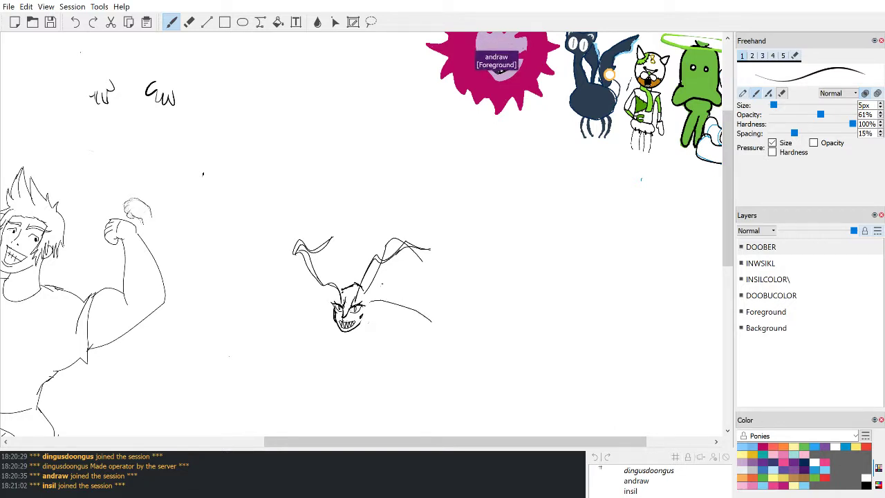
pyautogui.hotkey('ctrl', 'z')
pyautogui.hotkey('ctrl', 'z')
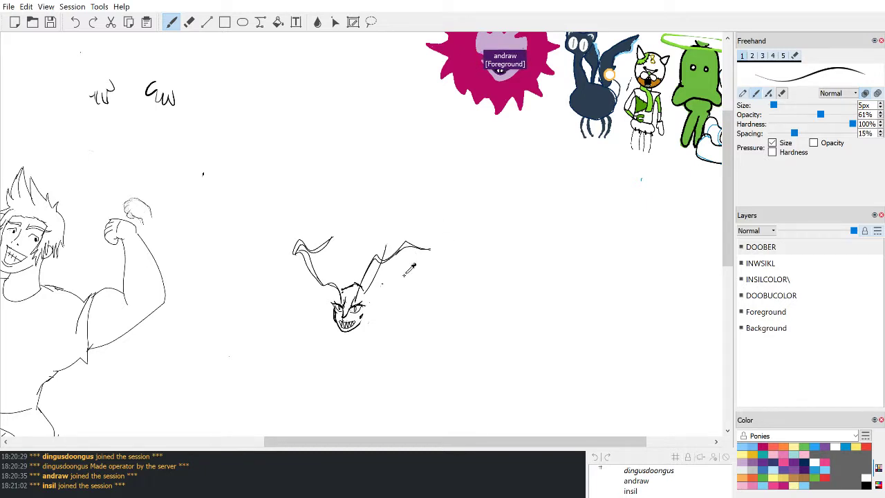
pyautogui.hotkey('ctrl', 'z')
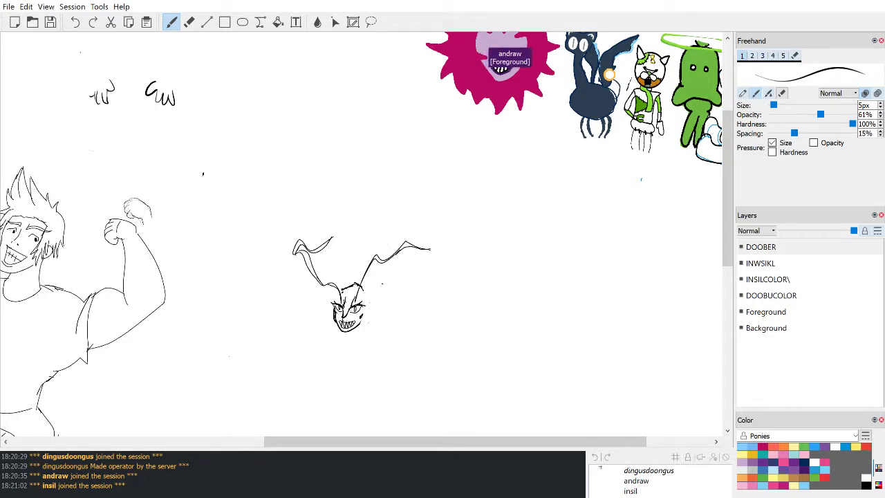
# Step: Draw a large pointed wing outline extending outward from the right side of the head
pyautogui.moveTo(368, 288); pyautogui.dragTo(475, 302)
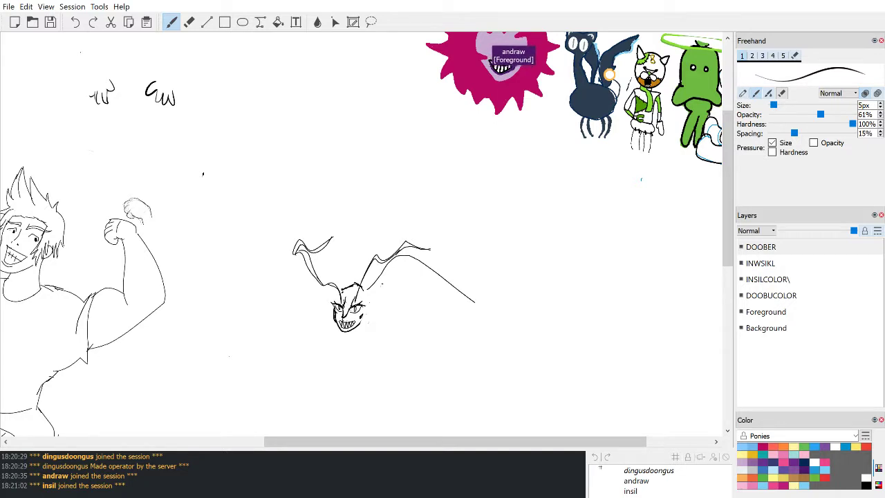
pyautogui.moveTo(364, 297)
pyautogui.mouseDown()
pyautogui.moveTo(368, 318)
pyautogui.moveTo(428, 321)
pyautogui.mouseUp()
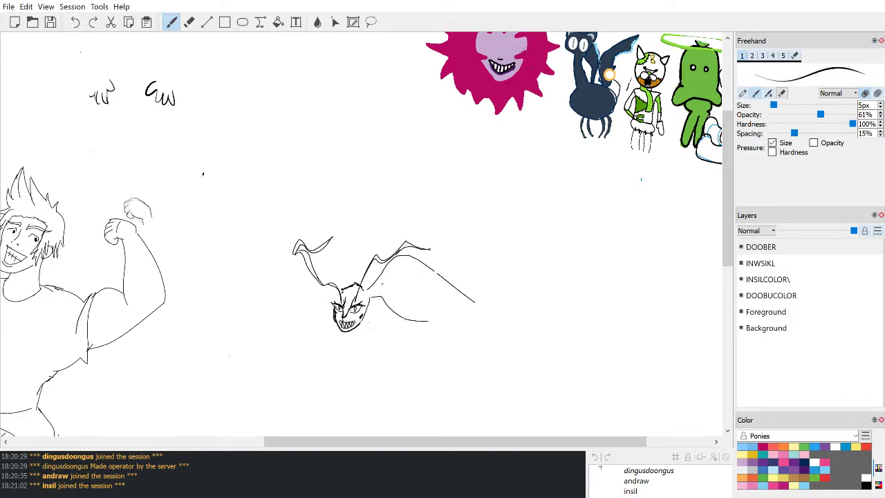
pyautogui.hotkey('ctrl', 'z')
pyautogui.moveTo(370, 298)
pyautogui.mouseDown()
pyautogui.moveTo(414, 325)
pyautogui.moveTo(408, 296)
pyautogui.moveTo(424, 336)
pyautogui.moveTo(456, 340)
pyautogui.moveTo(510, 320)
pyautogui.mouseUp()
pyautogui.hotkey('ctrl', 'z')
pyautogui.hotkey('ctrl', 'z')
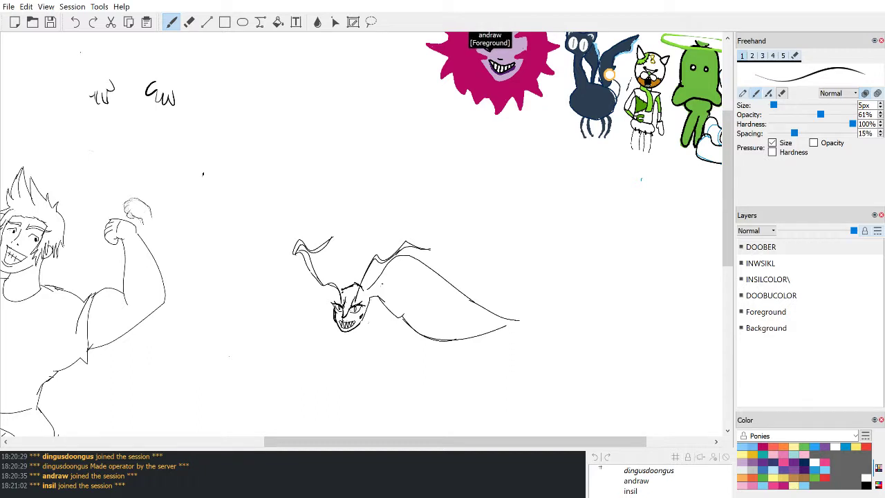
pyautogui.hotkey('ctrl', 'z')
# Step: Draw the upper edge of the left wing, arching up from the head and sloping down to the tip
pyautogui.moveTo(331, 271)
pyautogui.mouseDown()
pyautogui.moveTo(348, 282)
pyautogui.moveTo(220, 350)
pyautogui.mouseUp()
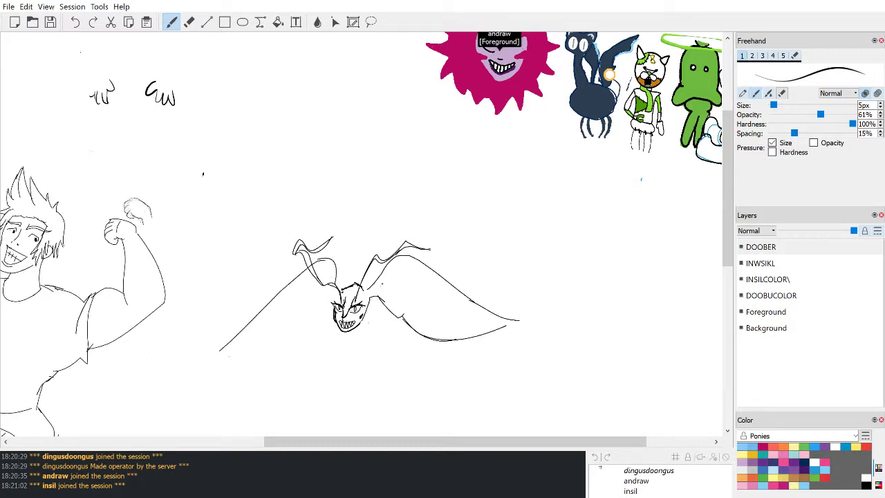
pyautogui.hotkey('ctrl', 'z')
pyautogui.moveTo(306, 257); pyautogui.dragTo(248, 305)
pyautogui.hotkey('ctrl', 'z')
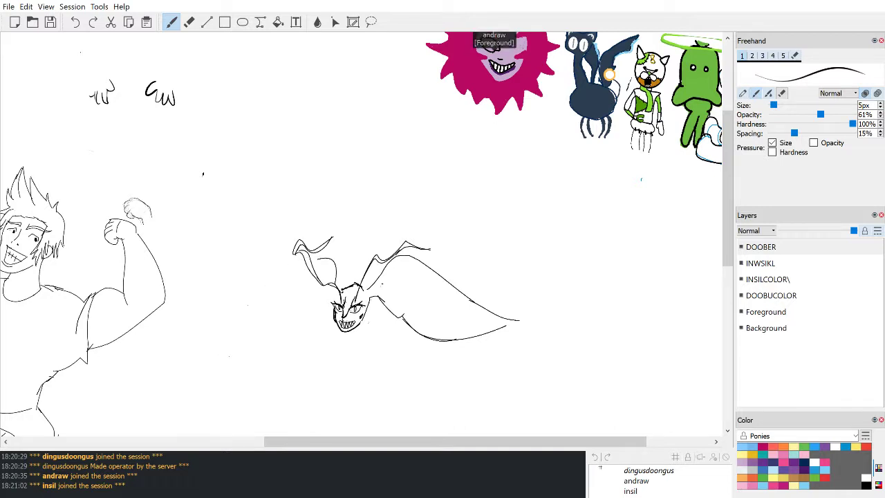
pyautogui.moveTo(327, 255); pyautogui.dragTo(235, 327)
# Step: Draw the curved lower edge of the left wing and connect it to the side of the head
pyautogui.moveTo(330, 285); pyautogui.dragTo(234, 328)
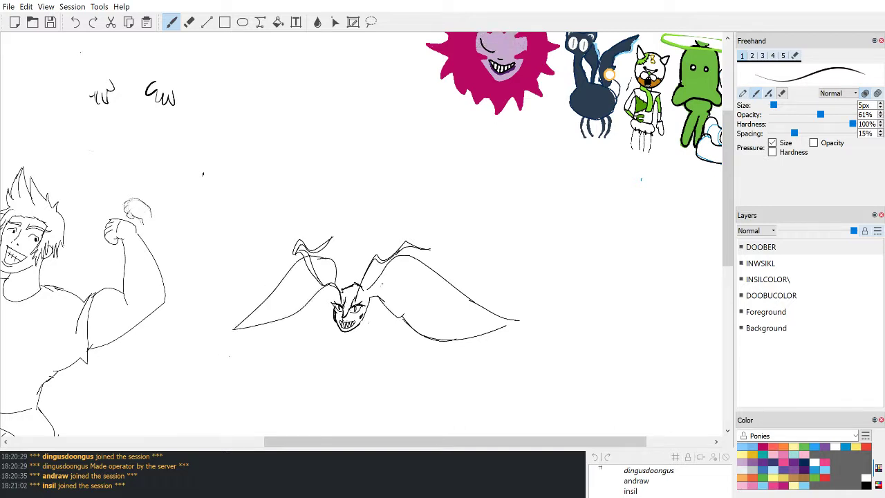
pyautogui.hotkey('ctrl', 'z')
pyautogui.moveTo(329, 286)
pyautogui.mouseDown()
pyautogui.moveTo(254, 330)
pyautogui.moveTo(325, 307)
pyautogui.moveTo(306, 298)
pyautogui.moveTo(243, 331)
pyautogui.moveTo(310, 294)
pyautogui.moveTo(260, 327)
pyautogui.mouseUp()
pyautogui.hotkey('ctrl', 'z')
pyautogui.hotkey('ctrl', 'z')
pyautogui.hotkey('ctrl', 'z')
pyautogui.hotkey('ctrl', 'z')
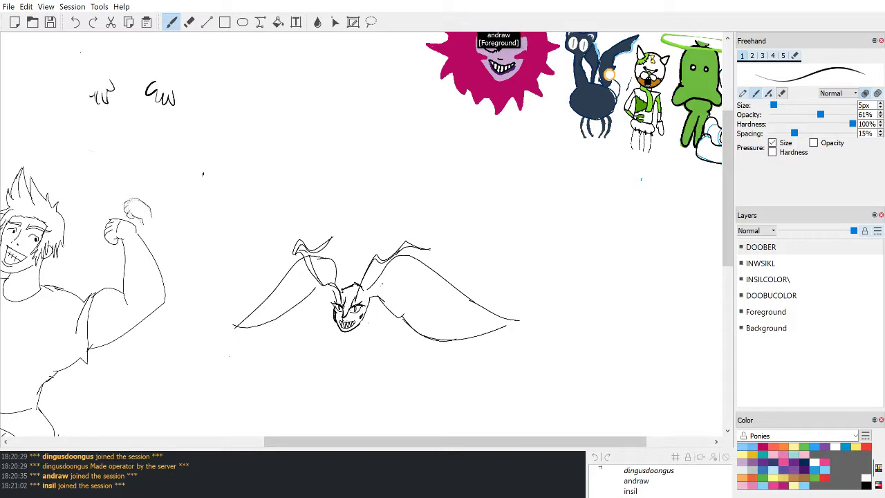
pyautogui.hotkey('ctrl', 'z')
pyautogui.moveTo(317, 301); pyautogui.dragTo(235, 330)
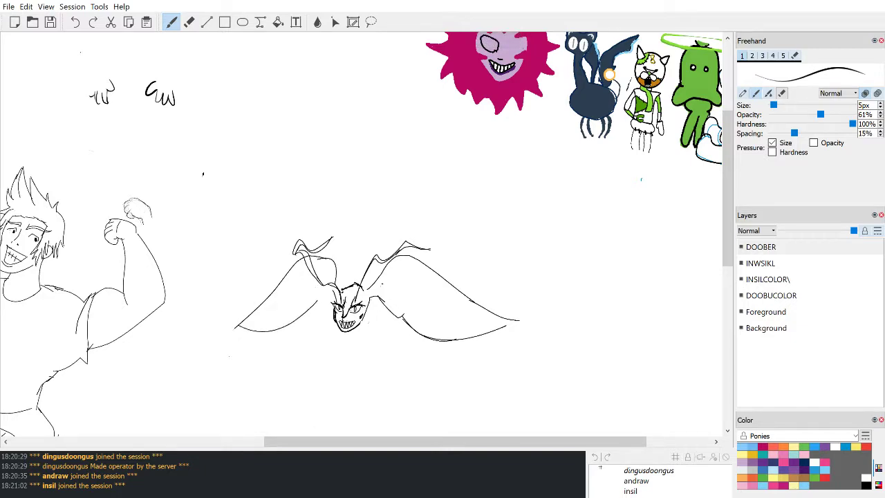
pyautogui.moveTo(329, 285); pyautogui.dragTo(316, 304)
pyautogui.scroll(2, 332, 328)
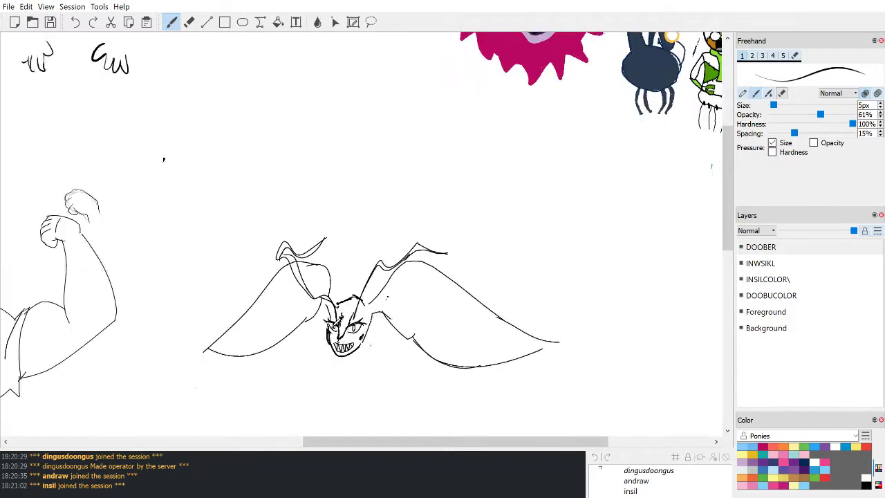
# Step: Draw a hanging hair lock beside the right cheek and a short neck line, then erase the horn line crossing the forehead
pyautogui.scroll(-4, 332, 328)
pyautogui.scroll(1, 331, 327)
pyautogui.scroll(3, 337, 321)
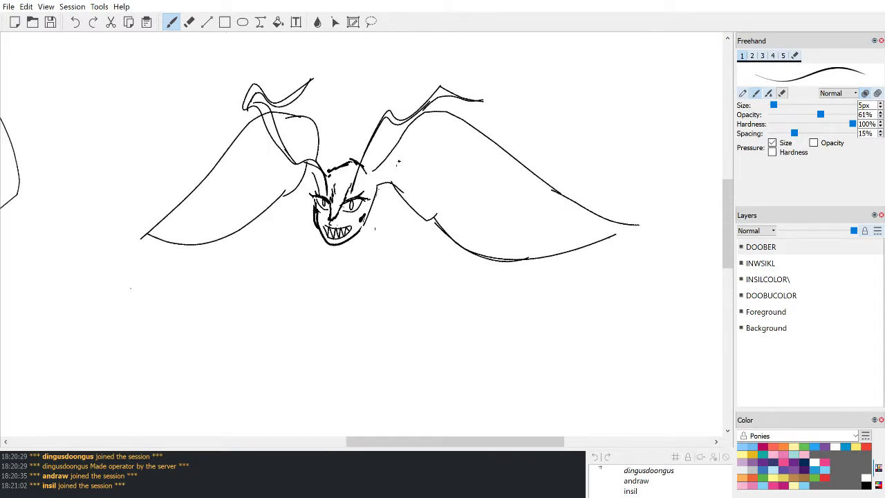
pyautogui.hscroll(1, 372, 170)
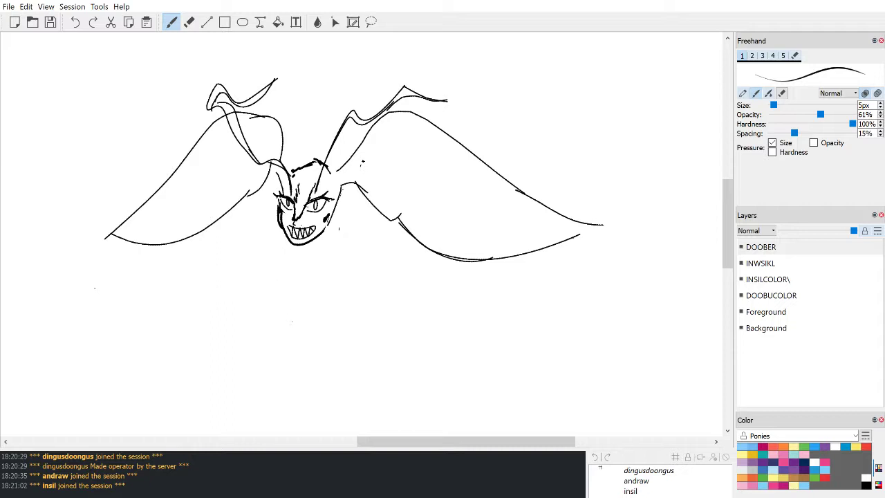
pyautogui.moveTo(309, 244); pyautogui.dragTo(304, 256)
pyautogui.moveTo(334, 215); pyautogui.dragTo(327, 253)
pyautogui.moveTo(343, 186)
pyautogui.mouseDown()
pyautogui.moveTo(341, 206)
pyautogui.moveTo(324, 216)
pyautogui.moveTo(328, 234)
pyautogui.moveTo(341, 219)
pyautogui.moveTo(339, 228)
pyautogui.mouseUp()
pyautogui.moveTo(348, 209); pyautogui.dragTo(341, 232)
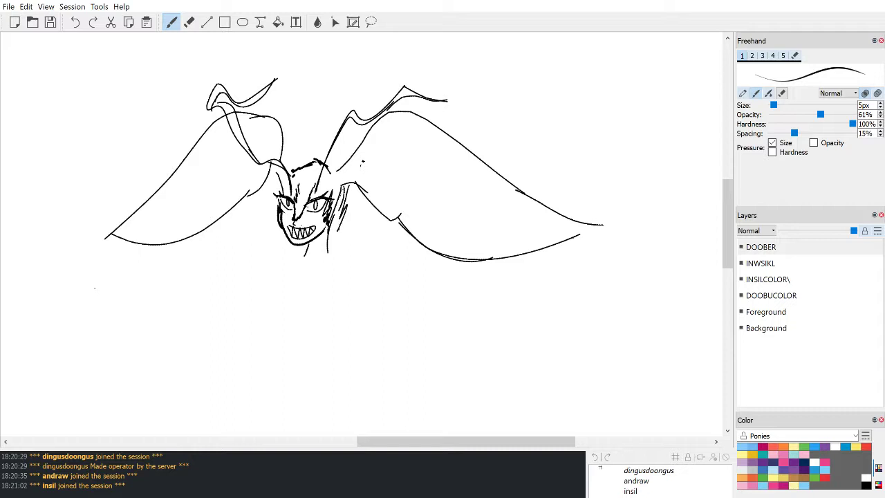
pyautogui.hotkey('ctrl', 'z')
pyautogui.hotkey('ctrl', 'z')
pyautogui.hotkey('ctrl', 'z')
pyautogui.moveTo(343, 186)
pyautogui.mouseDown()
pyautogui.moveTo(344, 213)
pyautogui.moveTo(328, 253)
pyautogui.mouseUp()
pyautogui.click(188, 21)
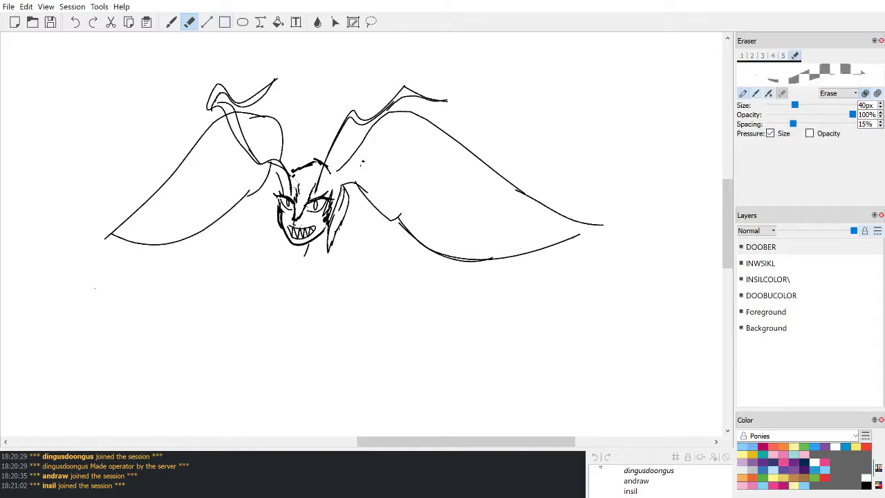
pyautogui.click(172, 21)
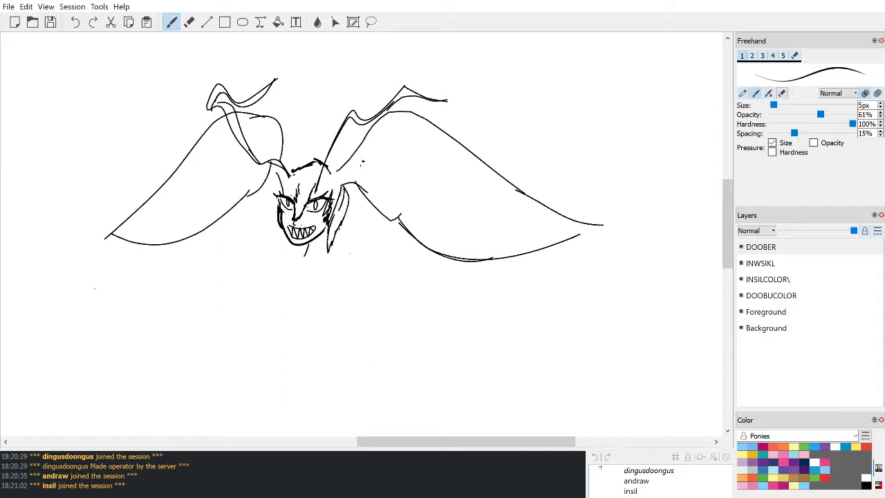
pyautogui.moveTo(279, 253); pyautogui.dragTo(381, 260)
pyautogui.hotkey('ctrl', 'z')
pyautogui.hotkey('ctrl', 'z')
pyautogui.moveTo(327, 250); pyautogui.dragTo(370, 270)
pyautogui.hotkey('ctrl', 'z')
pyautogui.hotkey('ctrl', 'z')
pyautogui.hotkey('ctrl', 'z')
pyautogui.moveTo(306, 253)
pyautogui.mouseDown()
pyautogui.moveTo(290, 252)
pyautogui.moveTo(338, 254)
pyautogui.mouseUp()
pyautogui.hotkey('ctrl', 'z')
pyautogui.hotkey('ctrl', 'z')
# Step: Draw the right neck line and replace the left neck line under the chin
pyautogui.moveTo(326, 233); pyautogui.dragTo(318, 257)
pyautogui.click(189, 22)
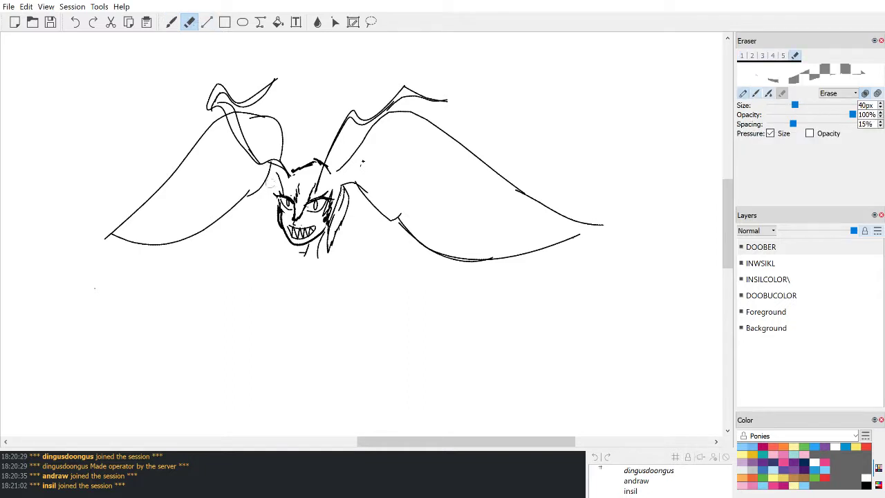
pyautogui.moveTo(299, 260); pyautogui.dragTo(307, 224)
pyautogui.press('b')
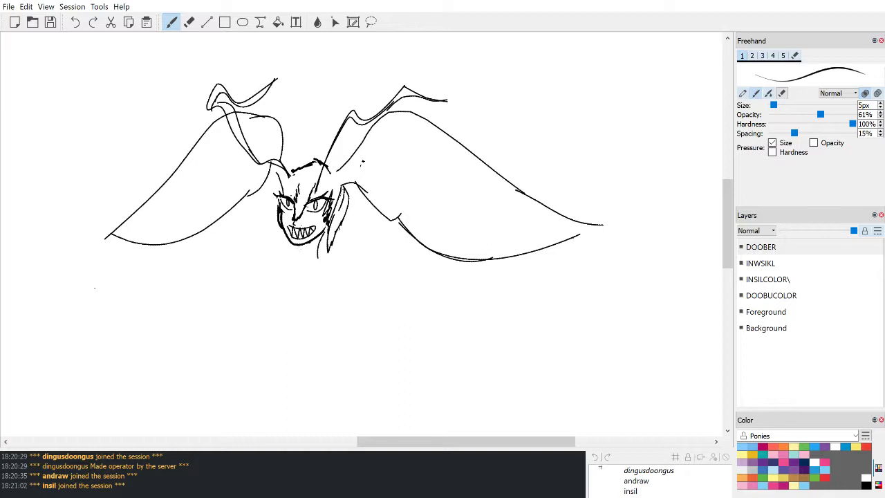
pyautogui.moveTo(301, 244); pyautogui.dragTo(297, 254)
# Step: Erase the tip of the hair lock beside the neck and redraw it as a point
pyautogui.press('e')
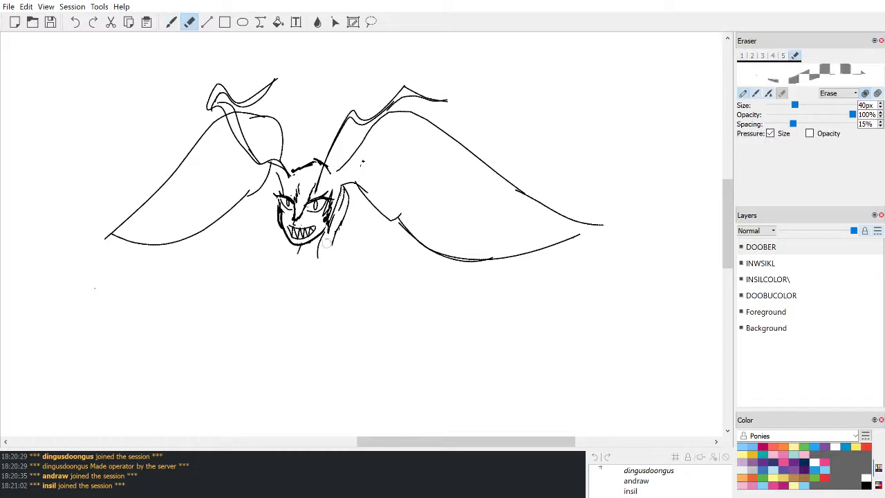
pyautogui.press('b')
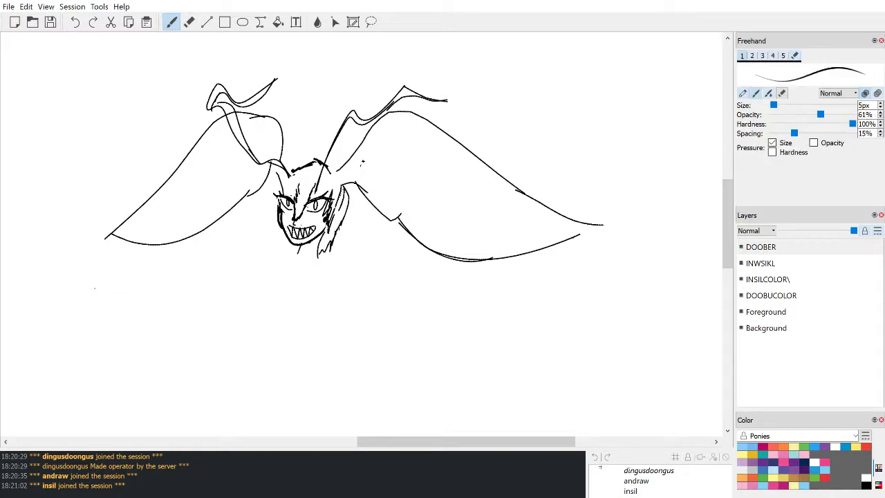
pyautogui.moveTo(336, 235); pyautogui.dragTo(319, 255)
# Step: Draw the left arm bent upward beside the face, ending in a hand with a raised pointing finger
pyautogui.moveTo(300, 248)
pyautogui.mouseDown()
pyautogui.moveTo(287, 253)
pyautogui.moveTo(257, 230)
pyautogui.mouseUp()
pyautogui.hotkey('ctrl', 'z')
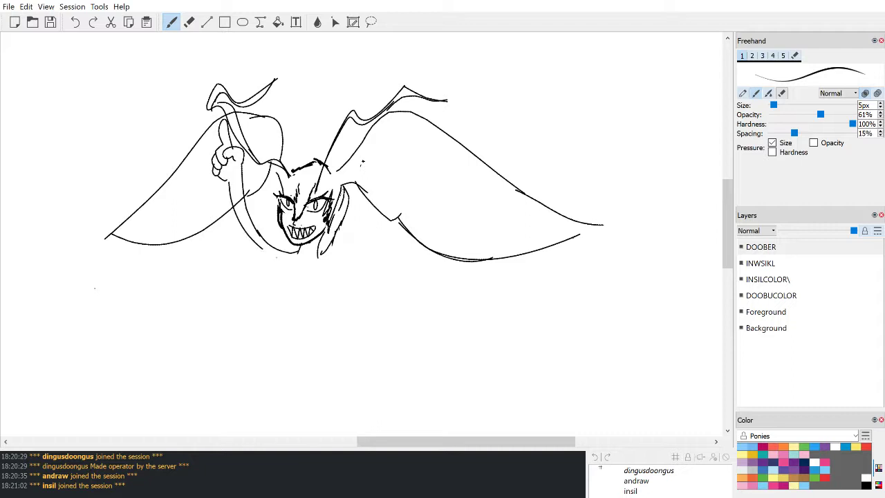
pyautogui.hotkey('ctrl', 'z')
pyautogui.click(371, 22)
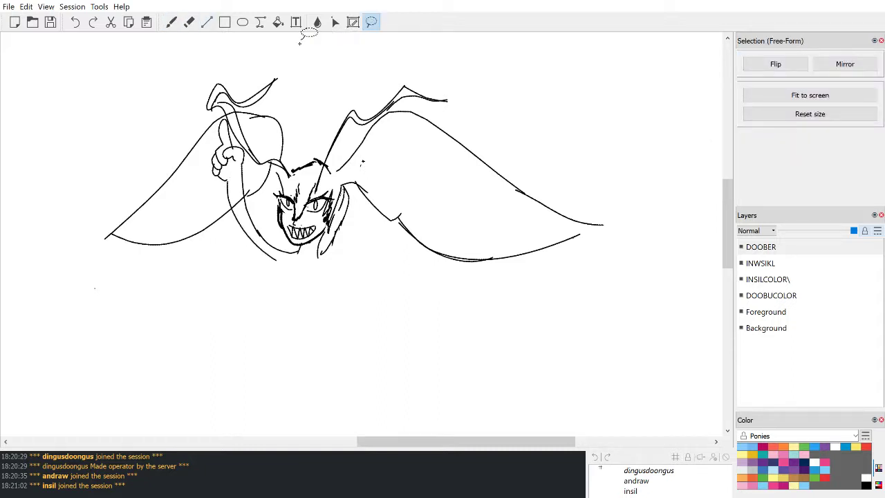
pyautogui.click(172, 22)
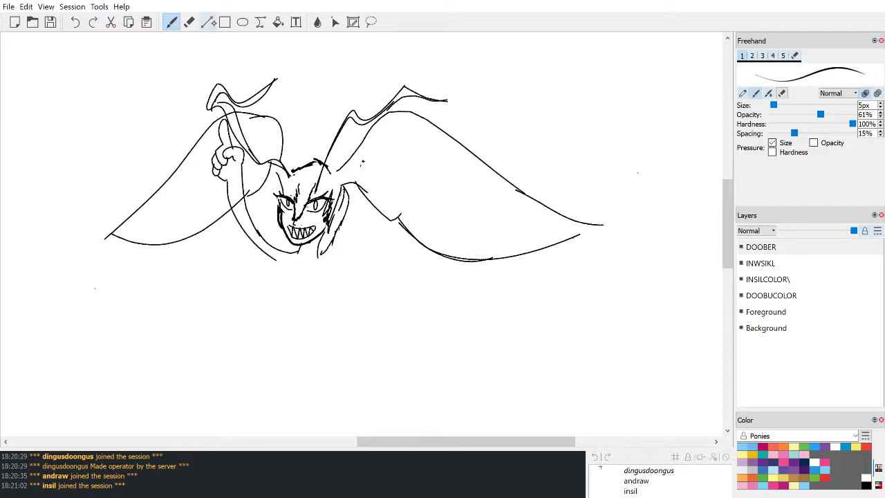
# Step: Add diagonal stripes across the raised forearm and sharp claws on its fingers
pyautogui.click(189, 21)
pyautogui.moveTo(227, 199)
pyautogui.mouseDown()
pyautogui.moveTo(235, 213)
pyautogui.moveTo(242, 195)
pyautogui.moveTo(237, 222)
pyautogui.mouseUp()
pyautogui.click(172, 21)
pyautogui.moveTo(249, 230)
pyautogui.mouseDown()
pyautogui.moveTo(255, 237)
pyautogui.moveTo(238, 187)
pyautogui.moveTo(242, 213)
pyautogui.moveTo(246, 202)
pyautogui.mouseUp()
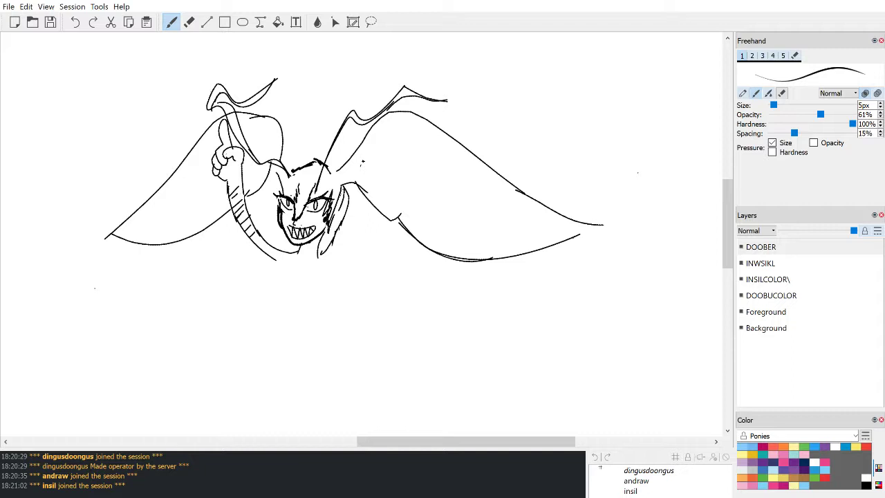
pyautogui.moveTo(228, 128); pyautogui.dragTo(225, 109)
pyautogui.moveTo(224, 155)
pyautogui.mouseDown()
pyautogui.moveTo(234, 162)
pyautogui.moveTo(220, 178)
pyautogui.mouseUp()
# Step: Draw the right arm reaching down and outward from the neck, ending in a clawed hand
pyautogui.moveTo(319, 255); pyautogui.dragTo(385, 292)
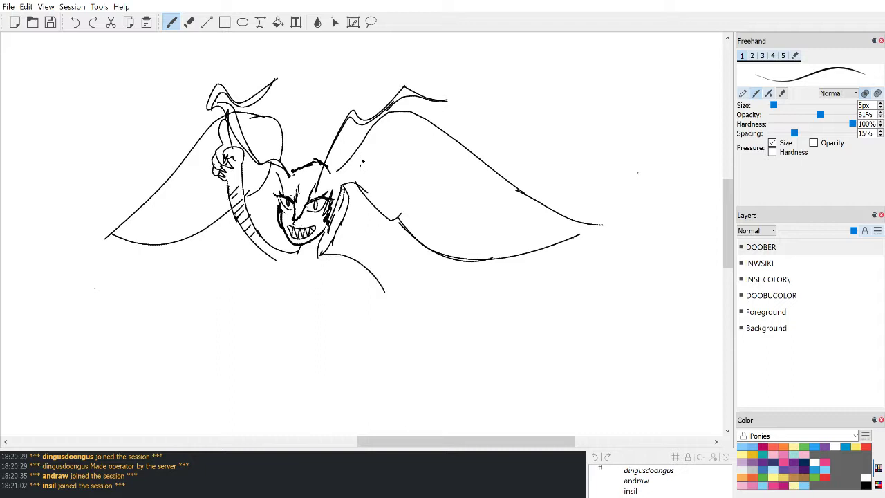
pyautogui.moveTo(323, 265); pyautogui.dragTo(373, 307)
pyautogui.moveTo(373, 306)
pyautogui.mouseDown()
pyautogui.moveTo(384, 333)
pyautogui.moveTo(396, 330)
pyautogui.moveTo(407, 323)
pyautogui.moveTo(405, 298)
pyautogui.mouseUp()
pyautogui.moveTo(384, 300); pyautogui.dragTo(404, 295)
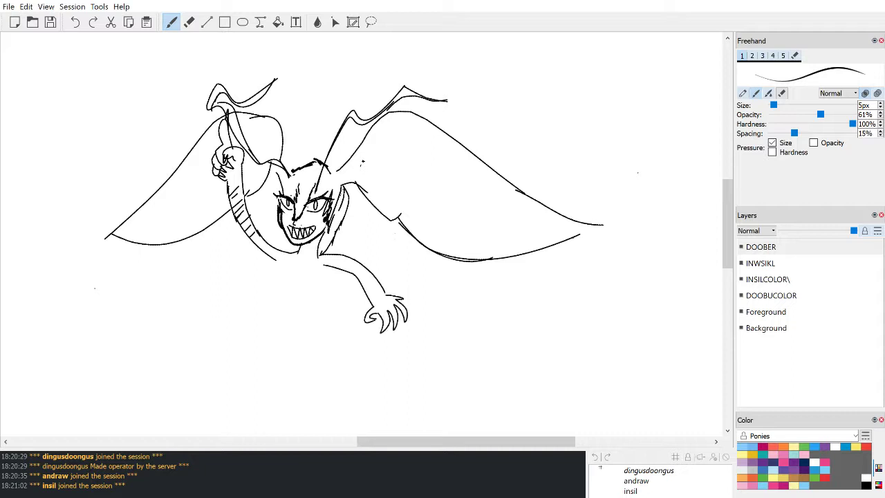
# Step: Add diagonal stripes across the lowered right forearm
pyautogui.moveTo(356, 277)
pyautogui.mouseDown()
pyautogui.moveTo(367, 265)
pyautogui.moveTo(362, 278)
pyautogui.mouseUp()
pyautogui.moveTo(365, 286); pyautogui.dragTo(376, 274)
pyautogui.moveTo(372, 301)
pyautogui.mouseDown()
pyautogui.moveTo(383, 290)
pyautogui.moveTo(373, 289)
pyautogui.mouseUp()
# Step: Draw two rounded chest curves below the neck, between the arms
pyautogui.moveTo(272, 258)
pyautogui.mouseDown()
pyautogui.moveTo(286, 262)
pyautogui.moveTo(289, 289)
pyautogui.mouseUp()
pyautogui.hotkey('ctrl', 'z')
pyautogui.moveTo(284, 266); pyautogui.dragTo(286, 291)
pyautogui.hotkey('ctrl', 'z')
pyautogui.moveTo(285, 261)
pyautogui.mouseDown()
pyautogui.moveTo(282, 290)
pyautogui.moveTo(325, 265)
pyautogui.mouseUp()
pyautogui.hotkey('ctrl', 'z')
pyautogui.moveTo(311, 294)
pyautogui.mouseDown()
pyautogui.moveTo(299, 274)
pyautogui.moveTo(311, 297)
pyautogui.mouseUp()
pyautogui.hotkey('ctrl', 'z')
pyautogui.hotkey('ctrl', 'z')
pyautogui.moveTo(304, 266)
pyautogui.mouseDown()
pyautogui.moveTo(302, 289)
pyautogui.moveTo(318, 293)
pyautogui.mouseUp()
pyautogui.moveTo(315, 271)
pyautogui.mouseDown()
pyautogui.moveTo(303, 283)
pyautogui.moveTo(323, 292)
pyautogui.mouseUp()
pyautogui.hotkey('ctrl', 'z')
pyautogui.hotkey('ctrl', 'z')
pyautogui.hotkey('ctrl', 'z')
pyautogui.moveTo(302, 265)
pyautogui.mouseDown()
pyautogui.moveTo(323, 293)
pyautogui.moveTo(337, 289)
pyautogui.moveTo(327, 286)
pyautogui.mouseUp()
pyautogui.hotkey('ctrl', 'z')
pyautogui.hotkey('ctrl', 'z')
pyautogui.hotkey('ctrl', 'z')
pyautogui.hotkey('ctrl', 'z')
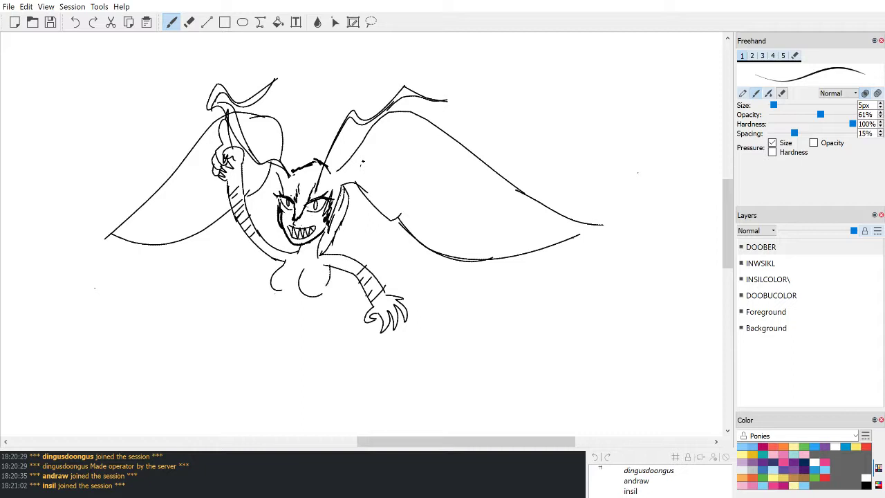
# Step: Draw the left and right side lines of the torso down from the chest
pyautogui.moveTo(274, 289); pyautogui.dragTo(264, 334)
pyautogui.hotkey('ctrl', 'z')
pyautogui.moveTo(329, 285); pyautogui.dragTo(304, 343)
pyautogui.moveTo(331, 268); pyautogui.dragTo(322, 305)
pyautogui.scroll(-2, 363, 235)
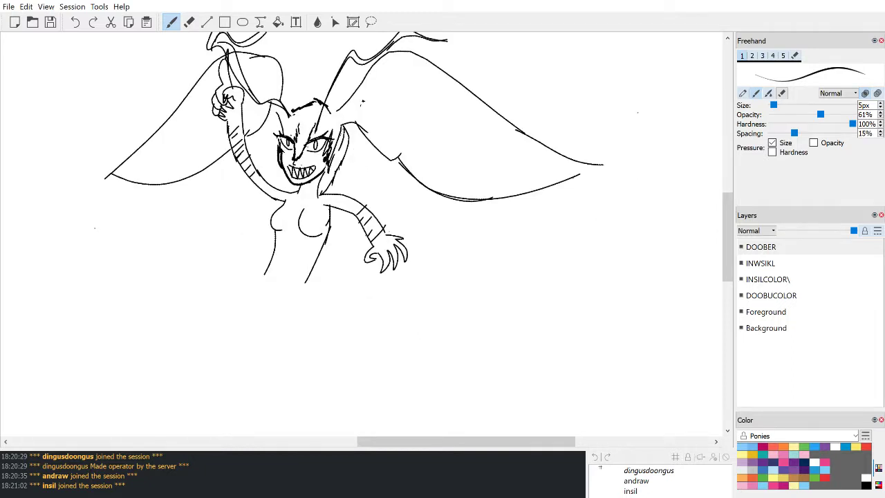
pyautogui.scroll(-1, 355, 217)
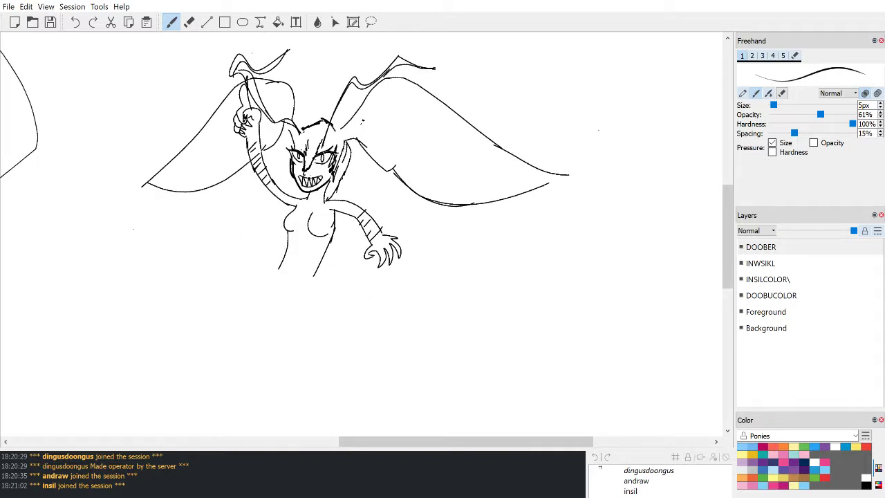
pyautogui.press('e')
pyautogui.moveTo(282, 238)
pyautogui.mouseDown()
pyautogui.moveTo(283, 269)
pyautogui.moveTo(314, 267)
pyautogui.moveTo(333, 217)
pyautogui.moveTo(332, 247)
pyautogui.moveTo(345, 230)
pyautogui.moveTo(327, 265)
pyautogui.mouseUp()
pyautogui.press('b')
pyautogui.hotkey('ctrl', 'z')
pyautogui.hotkey('ctrl', 'z')
pyautogui.hotkey('ctrl', 'z')
pyautogui.moveTo(344, 213)
pyautogui.mouseDown()
pyautogui.moveTo(326, 262)
pyautogui.moveTo(356, 232)
pyautogui.moveTo(329, 278)
pyautogui.moveTo(359, 219)
pyautogui.moveTo(320, 283)
pyautogui.mouseUp()
pyautogui.hotkey('ctrl', 'z')
pyautogui.hotkey('ctrl', 'z')
pyautogui.hotkey('ctrl', 'z')
pyautogui.hotkey('ctrl', 'z')
# Step: Erase the right chest curve and right torso side, and redraw the left side line of the torso
pyautogui.click(189, 21)
pyautogui.moveTo(311, 215)
pyautogui.mouseDown()
pyautogui.moveTo(315, 234)
pyautogui.moveTo(292, 235)
pyautogui.moveTo(291, 273)
pyautogui.moveTo(319, 237)
pyautogui.moveTo(312, 212)
pyautogui.moveTo(323, 235)
pyautogui.moveTo(292, 277)
pyautogui.mouseUp()
pyautogui.click(172, 21)
pyautogui.hotkey('ctrl', 'z')
pyautogui.hotkey('ctrl', 'z')
pyautogui.press('e')
pyautogui.press('b')
pyautogui.hotkey('ctrl', 'z')
pyautogui.moveTo(288, 232); pyautogui.dragTo(281, 279)
pyautogui.hotkey('ctrl', 'z')
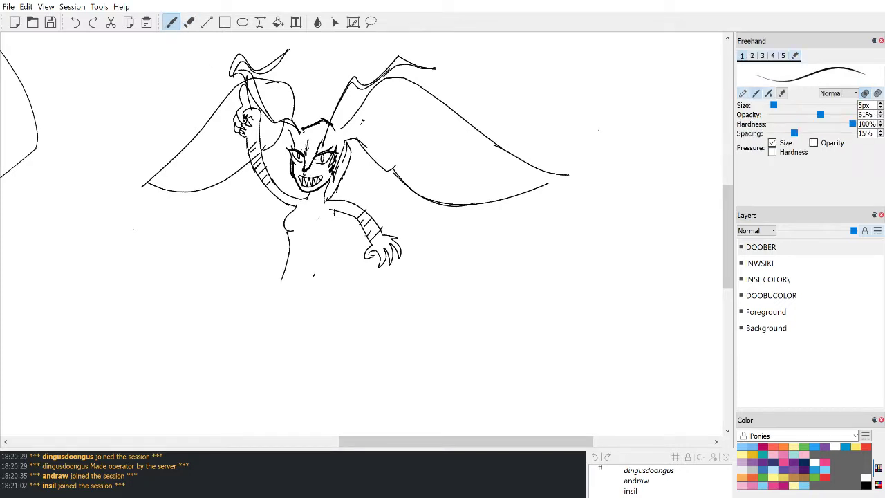
# Step: Redraw the right chest curve and torso side line, and add curved hip lines around the narrow waist
pyautogui.moveTo(318, 215)
pyautogui.mouseDown()
pyautogui.moveTo(325, 239)
pyautogui.moveTo(307, 239)
pyautogui.mouseUp()
pyautogui.hotkey('ctrl', 'z')
pyautogui.hotkey('ctrl', 'z')
pyautogui.hotkey('ctrl', 'z')
pyautogui.moveTo(334, 213)
pyautogui.mouseDown()
pyautogui.moveTo(304, 279)
pyautogui.moveTo(287, 279)
pyautogui.moveTo(310, 271)
pyautogui.moveTo(285, 285)
pyautogui.mouseUp()
pyautogui.hotkey('ctrl', 'z')
pyautogui.hotkey('ctrl', 'z')
pyautogui.hotkey('ctrl', 'z')
pyautogui.moveTo(321, 257); pyautogui.dragTo(299, 287)
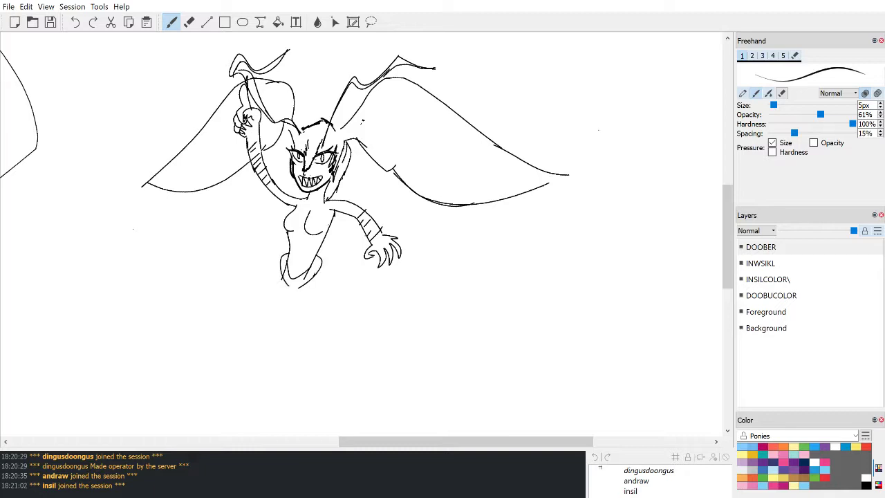
# Step: Draw a short shoulder curve extending outward from the left side of the creature's waist
pyautogui.scroll(-3, 359, 235)
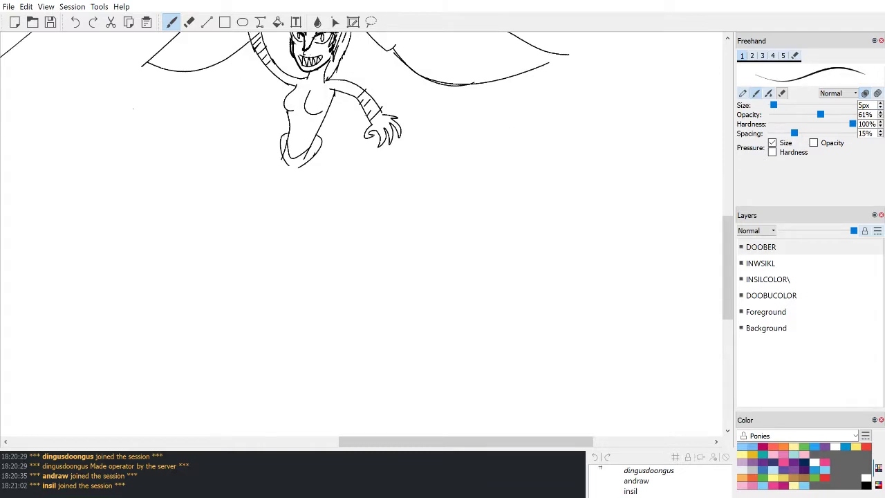
pyautogui.scroll(4, 360, 235)
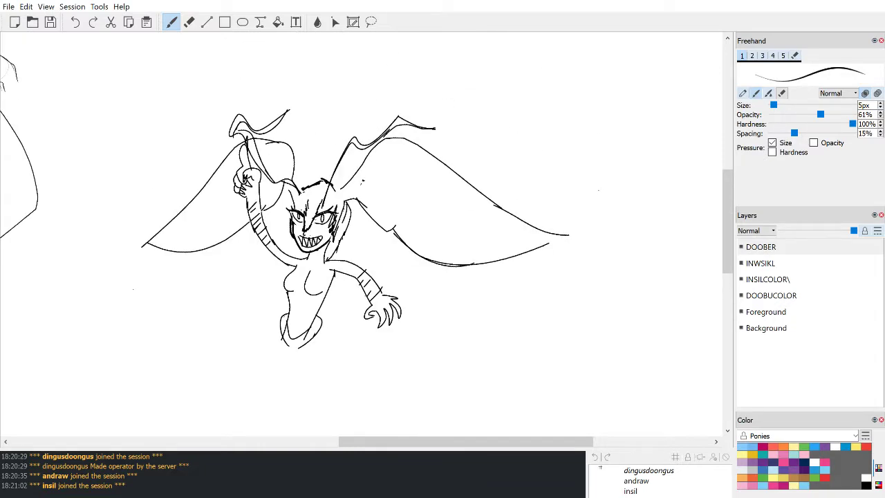
pyautogui.scroll(-3, 360, 235)
pyautogui.moveTo(255, 209); pyautogui.dragTo(280, 199)
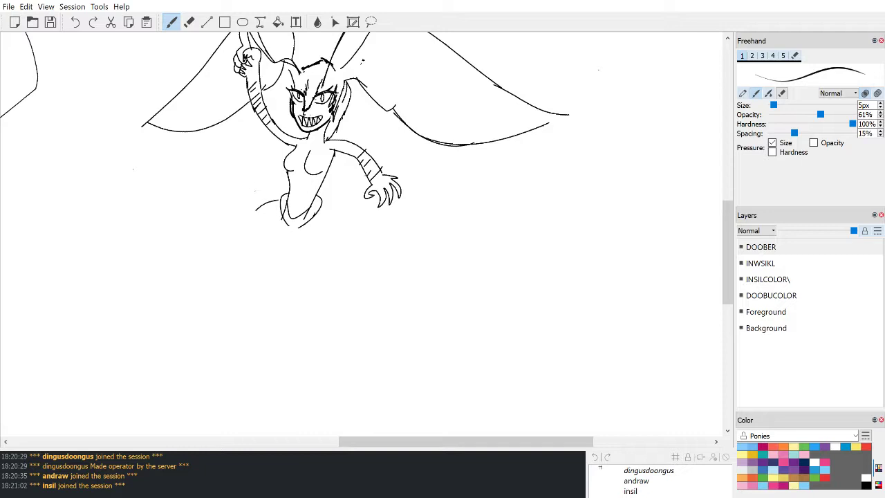
pyautogui.moveTo(259, 212)
pyautogui.mouseDown()
pyautogui.moveTo(228, 192)
pyautogui.moveTo(216, 251)
pyautogui.moveTo(245, 238)
pyautogui.moveTo(216, 197)
pyautogui.moveTo(212, 229)
pyautogui.mouseUp()
pyautogui.hotkey('ctrl', 'z')
pyautogui.moveTo(216, 199)
pyautogui.mouseDown()
pyautogui.moveTo(229, 213)
pyautogui.moveTo(212, 233)
pyautogui.mouseUp()
pyautogui.hotkey('ctrl', 'z')
pyautogui.hotkey('ctrl', 'z')
pyautogui.hotkey('ctrl', 'z')
pyautogui.moveTo(257, 214)
pyautogui.mouseDown()
pyautogui.moveTo(223, 192)
pyautogui.moveTo(250, 239)
pyautogui.moveTo(205, 219)
pyautogui.moveTo(229, 242)
pyautogui.moveTo(223, 201)
pyautogui.moveTo(215, 243)
pyautogui.moveTo(248, 199)
pyautogui.moveTo(235, 202)
pyautogui.moveTo(250, 210)
pyautogui.moveTo(228, 246)
pyautogui.mouseUp()
pyautogui.hotkey('ctrl', 'z')
pyautogui.hotkey('ctrl', 'z')
pyautogui.hotkey('ctrl', 'z')
pyautogui.hotkey('ctrl', 'z')
pyautogui.hotkey('ctrl', 'z')
pyautogui.hotkey('ctrl', 'z')
# Step: Draw angular joint lines at the left shoulder and the outline of a large upper arm on the right side
pyautogui.moveTo(230, 192)
pyautogui.mouseDown()
pyautogui.moveTo(242, 212)
pyautogui.moveTo(226, 239)
pyautogui.mouseUp()
pyautogui.moveTo(235, 188); pyautogui.dragTo(258, 209)
pyautogui.moveTo(229, 246); pyautogui.dragTo(239, 244)
pyautogui.moveTo(356, 205); pyautogui.dragTo(370, 253)
pyautogui.moveTo(361, 201); pyautogui.dragTo(419, 201)
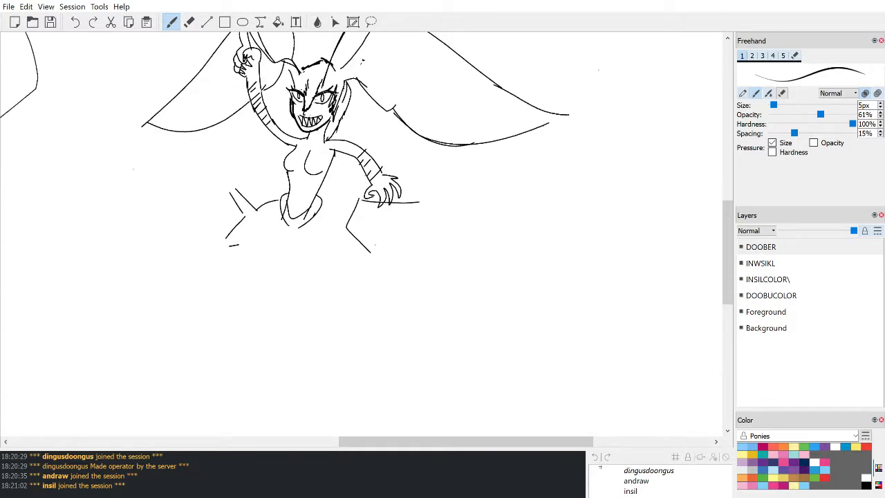
pyautogui.moveTo(367, 249); pyautogui.dragTo(427, 229)
# Step: Extend the large right arm upward with two long lines that cross the right wing and narrow at the tip
pyautogui.scroll(3, 363, 235)
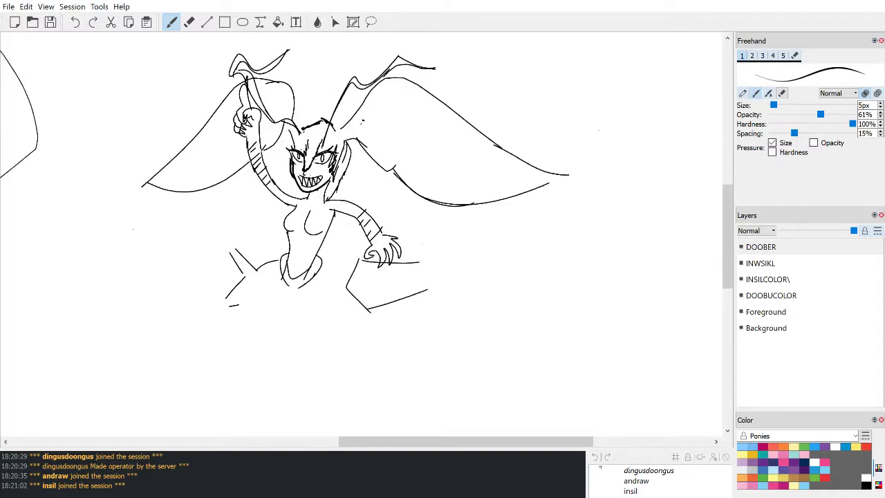
pyautogui.moveTo(432, 214); pyautogui.dragTo(411, 262)
pyautogui.moveTo(426, 292)
pyautogui.mouseDown()
pyautogui.moveTo(459, 267)
pyautogui.moveTo(430, 289)
pyautogui.moveTo(449, 278)
pyautogui.moveTo(455, 211)
pyautogui.mouseUp()
pyautogui.hotkey('ctrl', 'z')
pyautogui.moveTo(429, 202); pyautogui.dragTo(460, 109)
pyautogui.moveTo(455, 211)
pyautogui.mouseDown()
pyautogui.moveTo(464, 75)
pyautogui.moveTo(462, 123)
pyautogui.mouseUp()
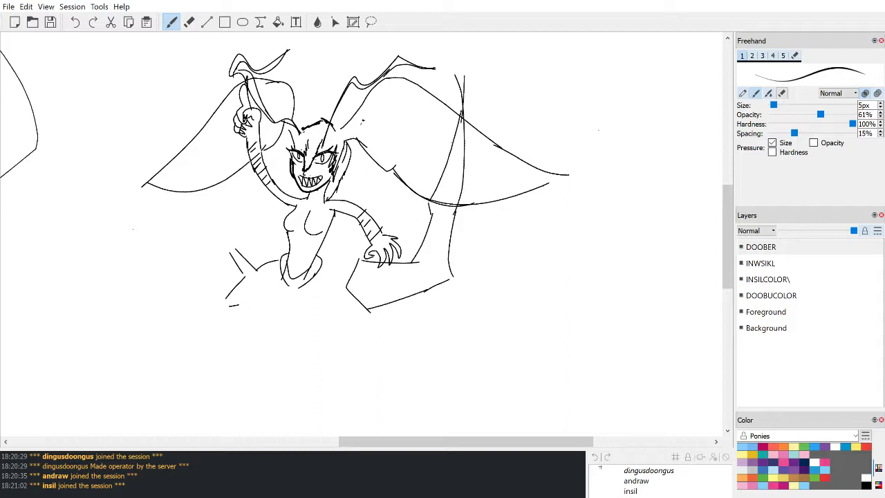
# Step: Draw the large left arm bending upward from the shoulder and ending in a tall pointed blade across the left wing
pyautogui.moveTo(207, 253); pyautogui.dragTo(233, 256)
pyautogui.moveTo(198, 280); pyautogui.dragTo(228, 299)
pyautogui.moveTo(189, 218); pyautogui.dragTo(209, 292)
pyautogui.moveTo(182, 265); pyautogui.dragTo(211, 289)
pyautogui.hotkey('ctrl', 'z')
pyautogui.hotkey('ctrl', 'z')
pyautogui.moveTo(175, 219); pyautogui.dragTo(174, 266)
pyautogui.moveTo(173, 123)
pyautogui.mouseDown()
pyautogui.moveTo(166, 221)
pyautogui.moveTo(174, 226)
pyautogui.mouseUp()
pyautogui.hotkey('ctrl', 'z')
pyautogui.moveTo(168, 152); pyautogui.dragTo(167, 216)
pyautogui.moveTo(174, 97); pyautogui.dragTo(166, 191)
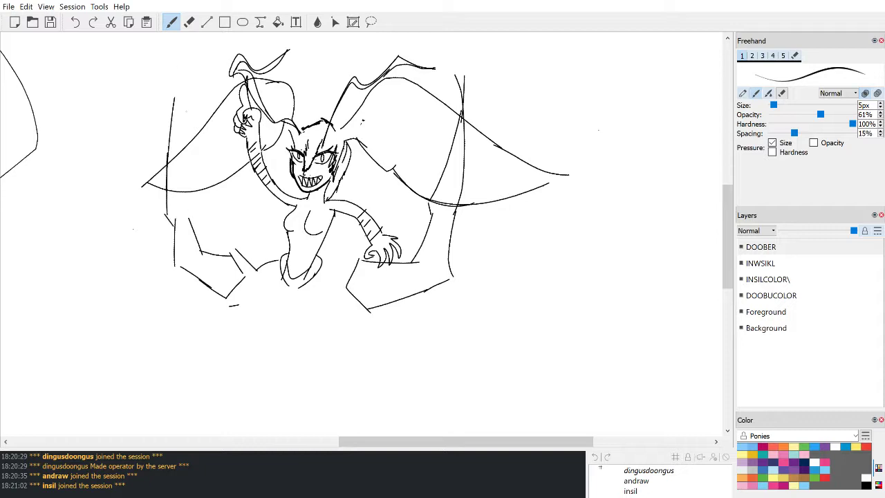
pyautogui.moveTo(178, 94)
pyautogui.mouseDown()
pyautogui.moveTo(199, 207)
pyautogui.moveTo(188, 233)
pyautogui.mouseUp()
# Step: Erase the wing lines that run through the large raised left and right arms
pyautogui.scroll(-2, 219, 259)
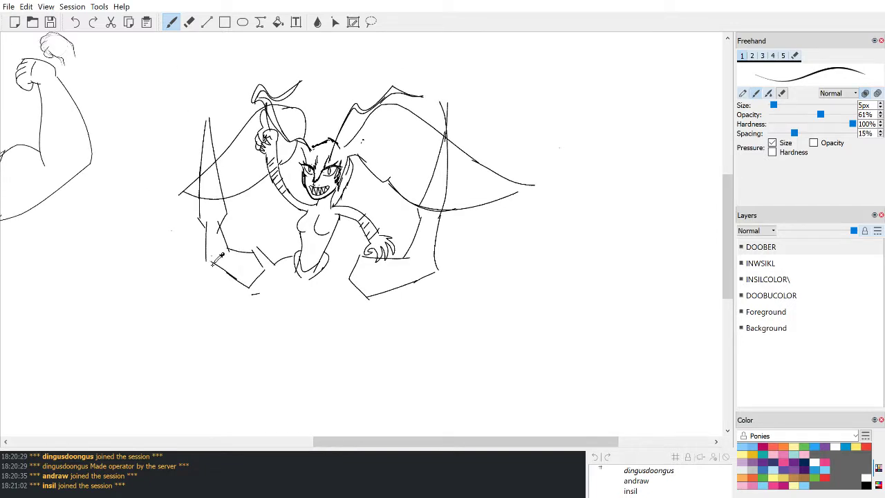
pyautogui.scroll(2, 254, 308)
pyautogui.scroll(-1, 192, 279)
pyautogui.scroll(3, 363, 235)
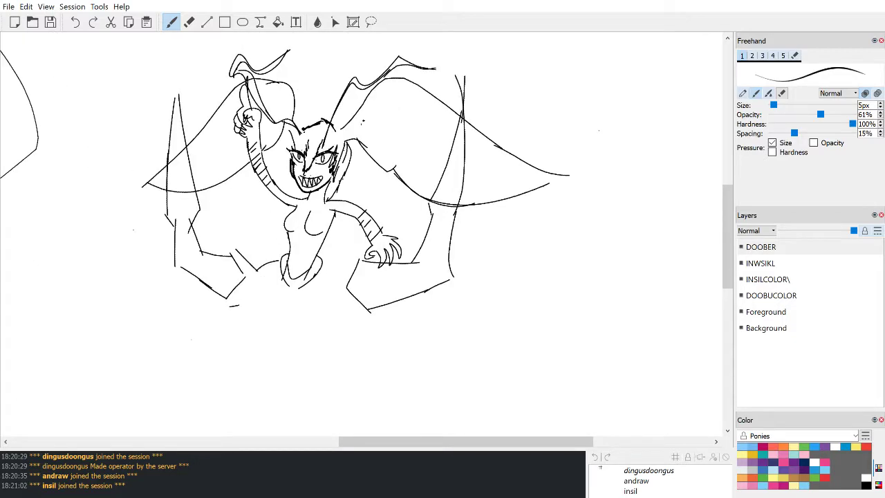
pyautogui.click(189, 22)
pyautogui.moveTo(171, 166)
pyautogui.mouseDown()
pyautogui.moveTo(184, 195)
pyautogui.moveTo(191, 156)
pyautogui.mouseUp()
pyautogui.moveTo(443, 199)
pyautogui.mouseDown()
pyautogui.moveTo(452, 202)
pyautogui.moveTo(435, 201)
pyautogui.mouseUp()
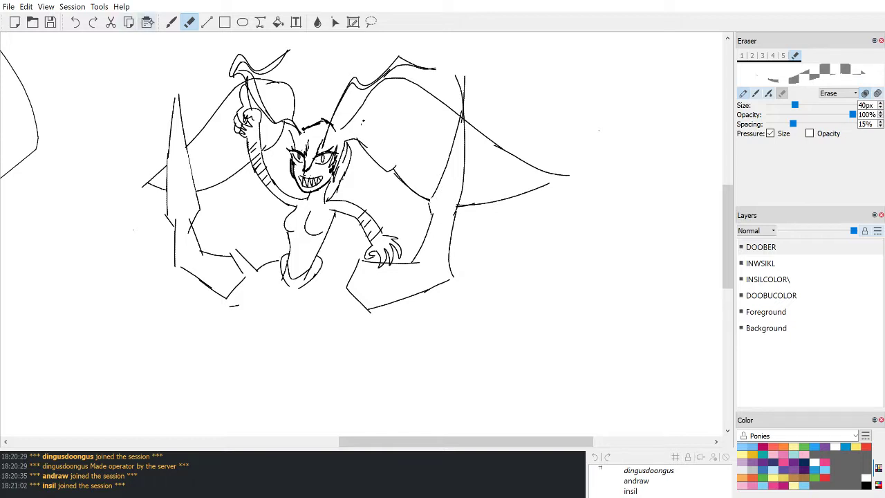
pyautogui.click(171, 21)
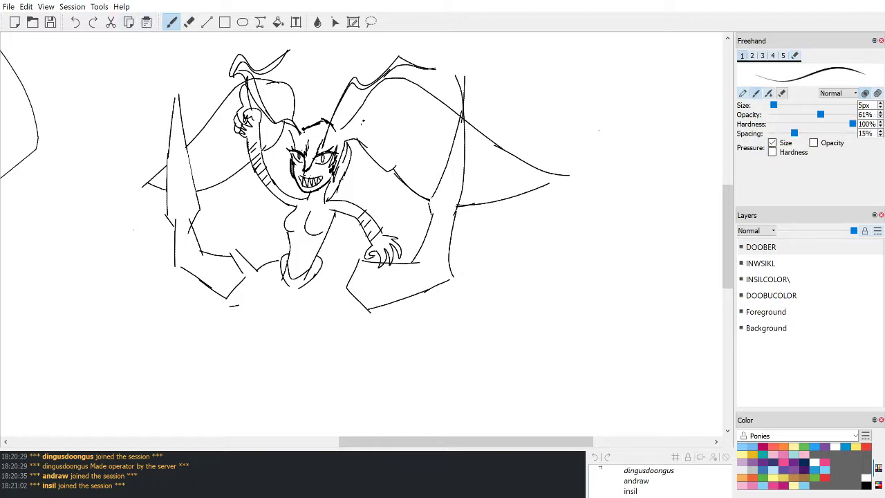
# Step: Draw the wide lower body's shoulder connections and its left and right sides down to the tops of the legs
pyautogui.moveTo(225, 299)
pyautogui.mouseDown()
pyautogui.moveTo(208, 323)
pyautogui.moveTo(213, 361)
pyautogui.mouseUp()
pyautogui.scroll(-2, 212, 361)
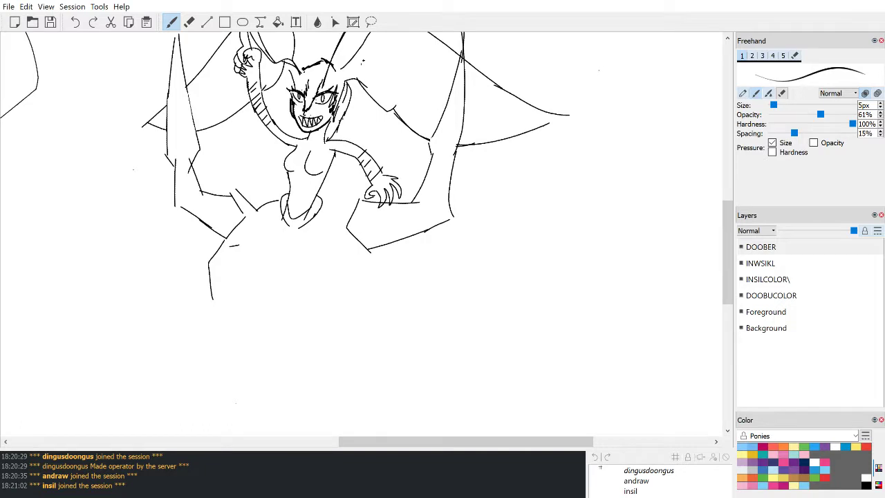
pyautogui.moveTo(214, 227); pyautogui.dragTo(229, 246)
pyautogui.moveTo(328, 212); pyautogui.dragTo(366, 196)
pyautogui.moveTo(313, 241); pyautogui.dragTo(358, 260)
pyautogui.moveTo(320, 213)
pyautogui.mouseDown()
pyautogui.moveTo(344, 198)
pyautogui.moveTo(376, 254)
pyautogui.moveTo(357, 260)
pyautogui.mouseUp()
pyautogui.moveTo(222, 194); pyautogui.dragTo(240, 189)
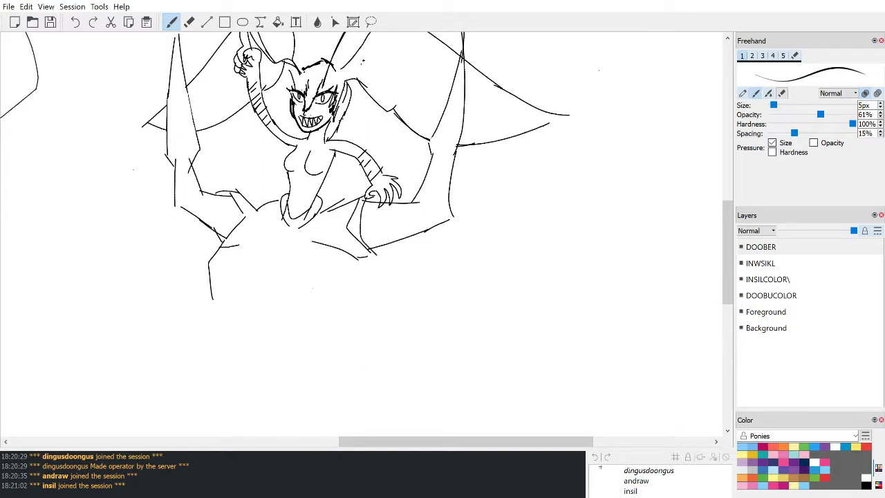
pyautogui.moveTo(212, 285); pyautogui.dragTo(194, 313)
pyautogui.moveTo(358, 265)
pyautogui.mouseDown()
pyautogui.moveTo(352, 320)
pyautogui.moveTo(379, 334)
pyautogui.mouseUp()
pyautogui.moveTo(205, 304)
pyautogui.mouseDown()
pyautogui.moveTo(238, 343)
pyautogui.moveTo(261, 350)
pyautogui.mouseUp()
pyautogui.hotkey('ctrl', 'z')
pyautogui.moveTo(212, 287)
pyautogui.mouseDown()
pyautogui.moveTo(193, 318)
pyautogui.moveTo(231, 352)
pyautogui.moveTo(249, 331)
pyautogui.mouseUp()
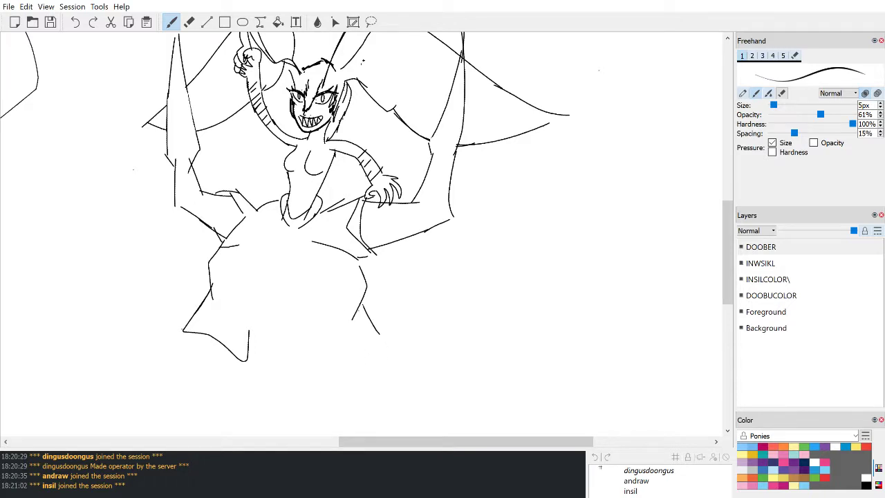
pyautogui.moveTo(183, 331); pyautogui.dragTo(213, 372)
pyautogui.scroll(-3, 363, 235)
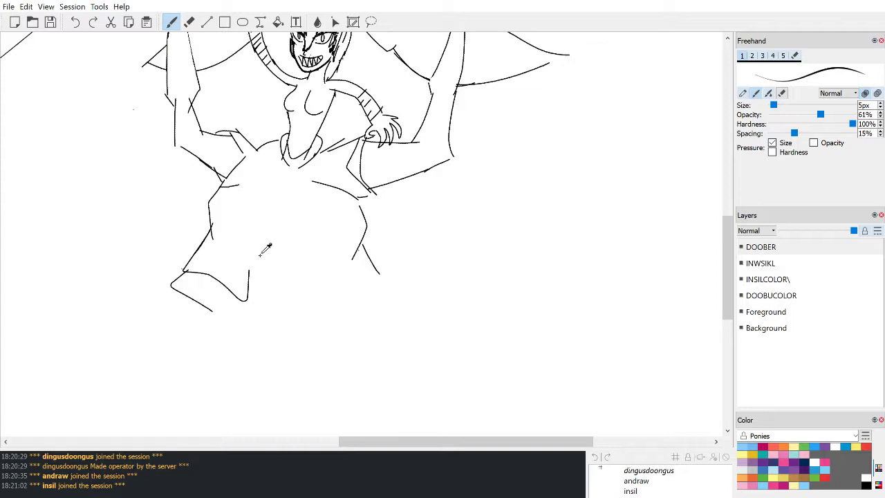
pyautogui.hotkey('ctrl', 'z')
pyautogui.hotkey('ctrl', 'z')
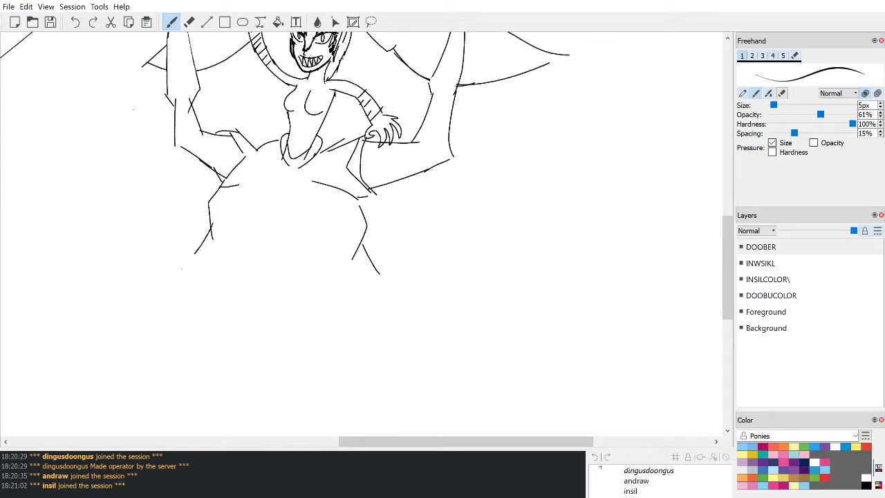
# Step: Draw the left leg's upper cuff and rounded knee, with the top edge of the lower leg beneath it
pyautogui.moveTo(198, 251); pyautogui.dragTo(231, 297)
pyautogui.moveTo(194, 260); pyautogui.dragTo(182, 281)
pyautogui.moveTo(225, 281)
pyautogui.mouseDown()
pyautogui.moveTo(195, 298)
pyautogui.moveTo(173, 296)
pyautogui.mouseUp()
pyautogui.hotkey('ctrl', 'z')
pyautogui.moveTo(225, 281)
pyautogui.mouseDown()
pyautogui.moveTo(174, 296)
pyautogui.moveTo(168, 313)
pyautogui.mouseUp()
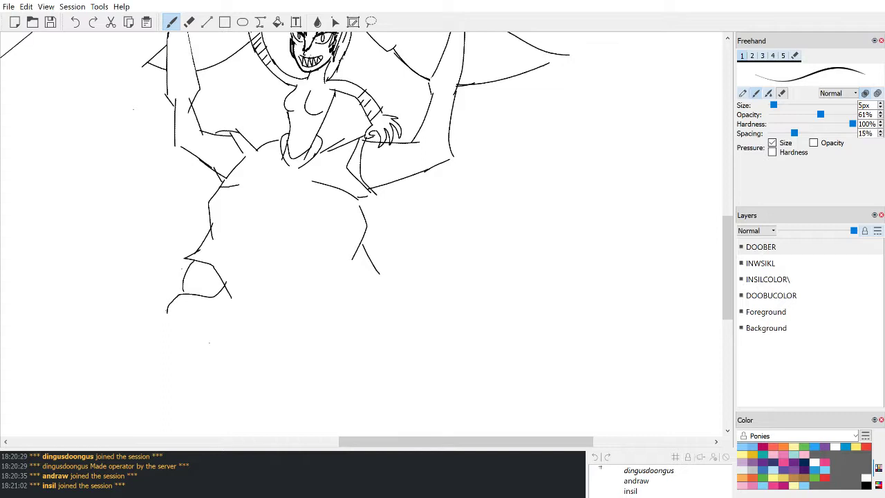
# Step: Draw the left lower leg widening downward into a flared, pointed cuff, along with the inner thigh line
pyautogui.moveTo(178, 295); pyautogui.dragTo(149, 348)
pyautogui.moveTo(228, 296); pyautogui.dragTo(252, 304)
pyautogui.moveTo(247, 253); pyautogui.dragTo(251, 307)
pyautogui.moveTo(247, 307)
pyautogui.mouseDown()
pyautogui.moveTo(234, 328)
pyautogui.moveTo(232, 365)
pyautogui.mouseUp()
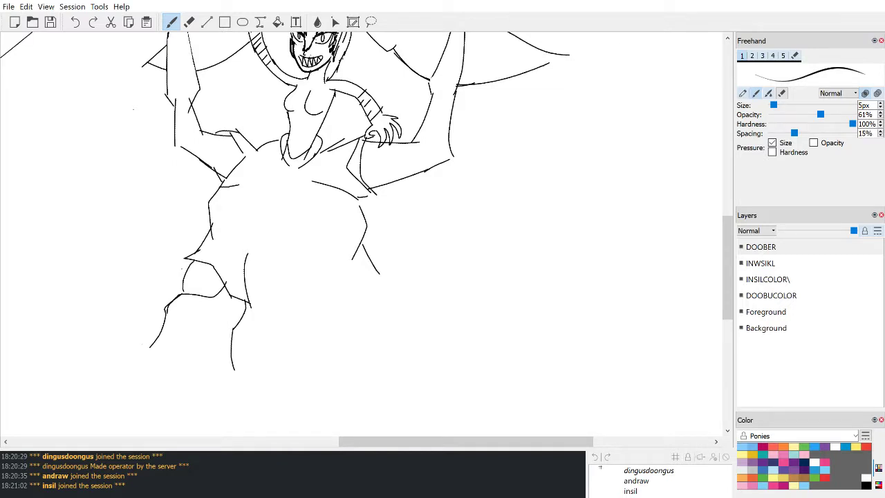
pyautogui.moveTo(157, 340)
pyautogui.mouseDown()
pyautogui.moveTo(214, 393)
pyautogui.moveTo(240, 369)
pyautogui.mouseUp()
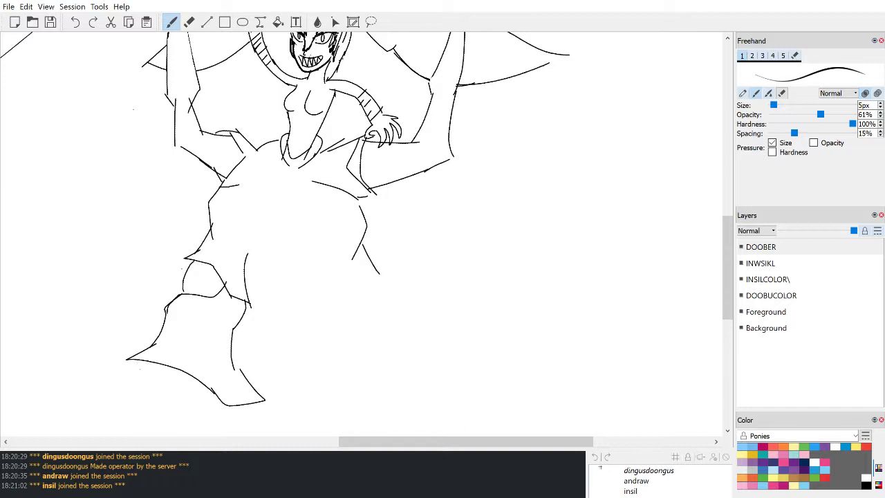
# Step: Draw the underside of the left leg's flared cuff and the curved top of the foot
pyautogui.moveTo(126, 361)
pyautogui.mouseDown()
pyautogui.moveTo(143, 390)
pyautogui.moveTo(196, 378)
pyautogui.mouseUp()
pyautogui.hotkey('ctrl', 'z')
pyautogui.moveTo(204, 389)
pyautogui.mouseDown()
pyautogui.moveTo(133, 385)
pyautogui.moveTo(139, 393)
pyautogui.mouseUp()
pyautogui.hotkey('ctrl', 'z')
pyautogui.hotkey('ctrl', 'z')
pyautogui.moveTo(210, 413); pyautogui.dragTo(138, 392)
pyautogui.moveTo(211, 412); pyautogui.dragTo(261, 401)
# Step: Draw the left foot's pointed, clawed toes below the flared cuff, including a partly hidden toe behind
pyautogui.moveTo(145, 385)
pyautogui.mouseDown()
pyautogui.moveTo(99, 421)
pyautogui.moveTo(105, 429)
pyautogui.mouseUp()
pyautogui.moveTo(126, 401)
pyautogui.mouseDown()
pyautogui.moveTo(136, 411)
pyautogui.moveTo(139, 402)
pyautogui.moveTo(110, 431)
pyautogui.moveTo(151, 407)
pyautogui.moveTo(103, 420)
pyautogui.mouseUp()
pyautogui.hotkey('ctrl', 'z')
pyautogui.hotkey('ctrl', 'z')
pyautogui.hotkey('ctrl', 'z')
pyautogui.hotkey('ctrl', 'z')
pyautogui.moveTo(103, 420); pyautogui.dragTo(147, 403)
pyautogui.moveTo(172, 404)
pyautogui.mouseDown()
pyautogui.moveTo(160, 418)
pyautogui.moveTo(124, 398)
pyautogui.moveTo(105, 424)
pyautogui.mouseUp()
pyautogui.hotkey('ctrl', 'z')
pyautogui.hotkey('ctrl', 'z')
pyautogui.hotkey('ctrl', 'z')
pyautogui.hotkey('ctrl', 'z')
pyautogui.moveTo(106, 424)
pyautogui.mouseDown()
pyautogui.moveTo(142, 410)
pyautogui.moveTo(141, 399)
pyautogui.moveTo(154, 421)
pyautogui.moveTo(169, 397)
pyautogui.moveTo(192, 423)
pyautogui.moveTo(186, 424)
pyautogui.mouseUp()
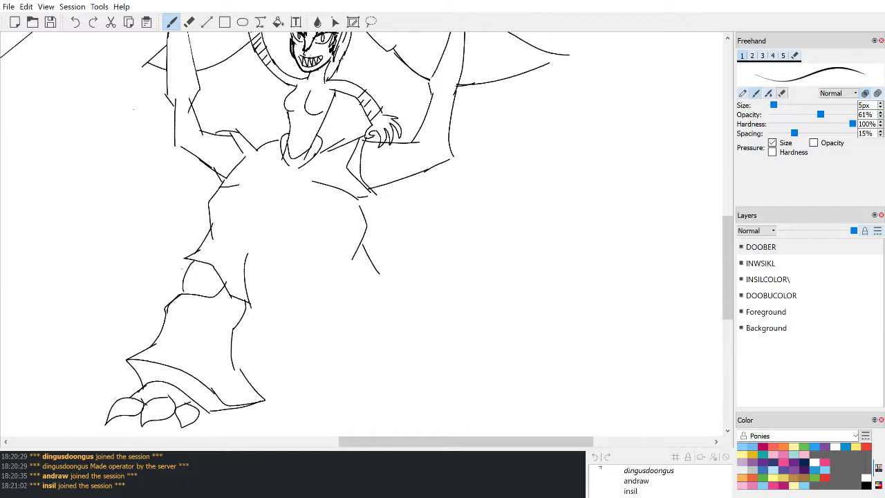
pyautogui.moveTo(111, 401); pyautogui.dragTo(133, 393)
# Step: Add a second cuff line above the left knee and draw the right leg's inner thigh, cuff and rounded knee
pyautogui.scroll(-1, 115, 433)
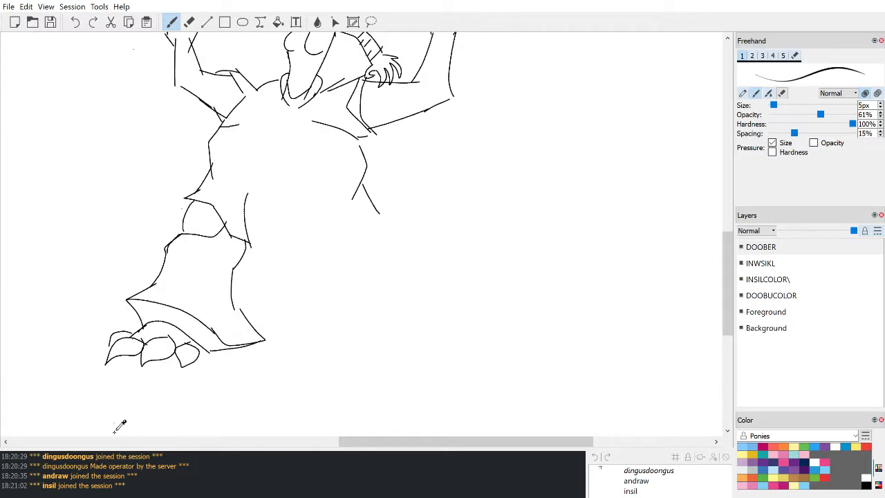
pyautogui.scroll(-1, 115, 432)
pyautogui.scroll(4, 115, 432)
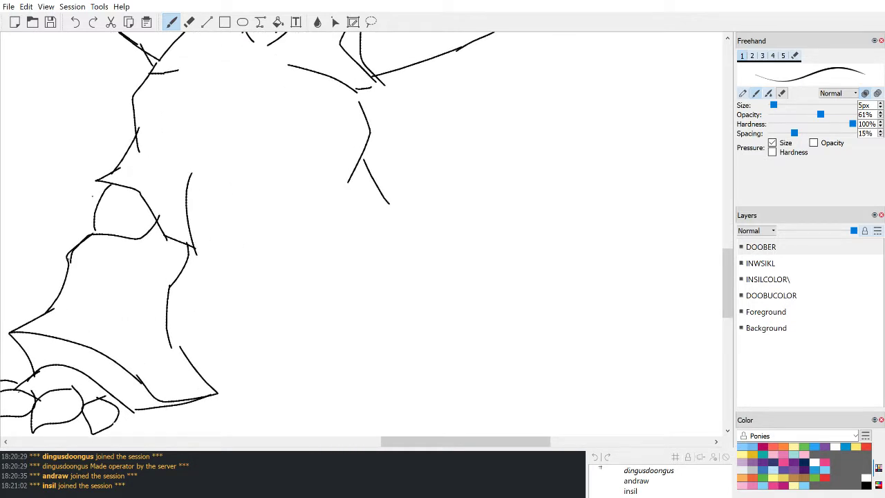
pyautogui.moveTo(97, 181)
pyautogui.mouseDown()
pyautogui.moveTo(102, 194)
pyautogui.moveTo(147, 175)
pyautogui.moveTo(190, 234)
pyautogui.mouseUp()
pyautogui.moveTo(308, 176)
pyautogui.mouseDown()
pyautogui.moveTo(312, 257)
pyautogui.moveTo(397, 210)
pyautogui.moveTo(319, 248)
pyautogui.mouseUp()
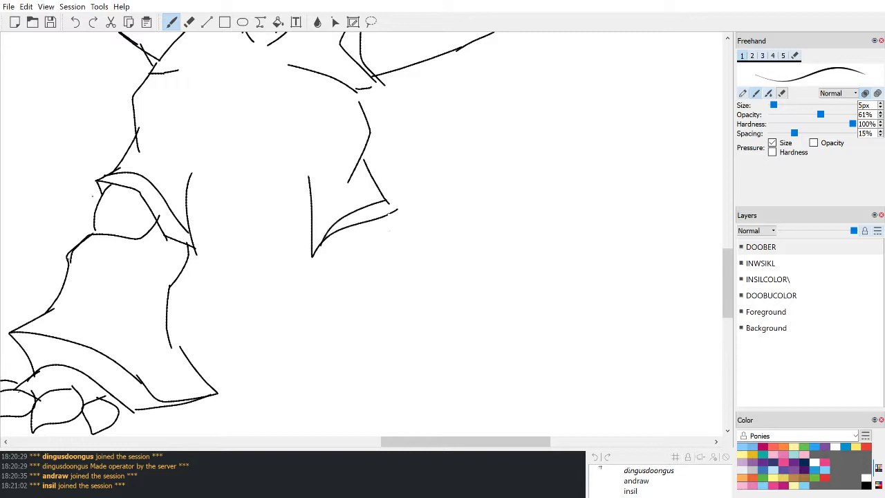
pyautogui.moveTo(388, 212); pyautogui.dragTo(400, 246)
pyautogui.moveTo(320, 242)
pyautogui.mouseDown()
pyautogui.moveTo(353, 266)
pyautogui.moveTo(399, 245)
pyautogui.moveTo(426, 271)
pyautogui.mouseUp()
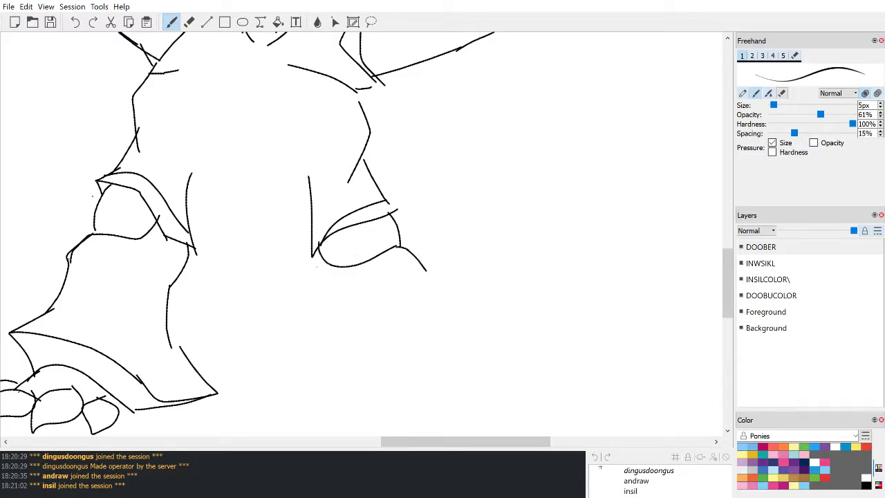
# Step: Draw the right lower leg widening into a flared, pointed cuff with a curved underside
pyautogui.moveTo(314, 258)
pyautogui.mouseDown()
pyautogui.moveTo(321, 353)
pyautogui.moveTo(308, 393)
pyautogui.moveTo(358, 377)
pyautogui.moveTo(452, 320)
pyautogui.mouseUp()
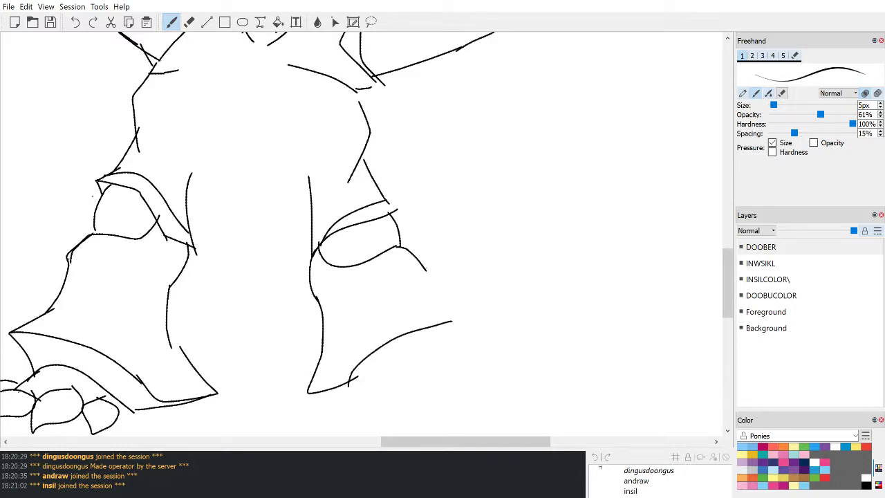
pyautogui.moveTo(424, 267); pyautogui.dragTo(457, 326)
pyautogui.moveTo(418, 264); pyautogui.dragTo(479, 307)
pyautogui.moveTo(436, 329)
pyautogui.mouseDown()
pyautogui.moveTo(483, 309)
pyautogui.moveTo(457, 339)
pyautogui.moveTo(350, 380)
pyautogui.mouseUp()
# Step: Draw the right foot's four pointed, clawed toes below the flared cuff
pyautogui.scroll(-3, 360, 235)
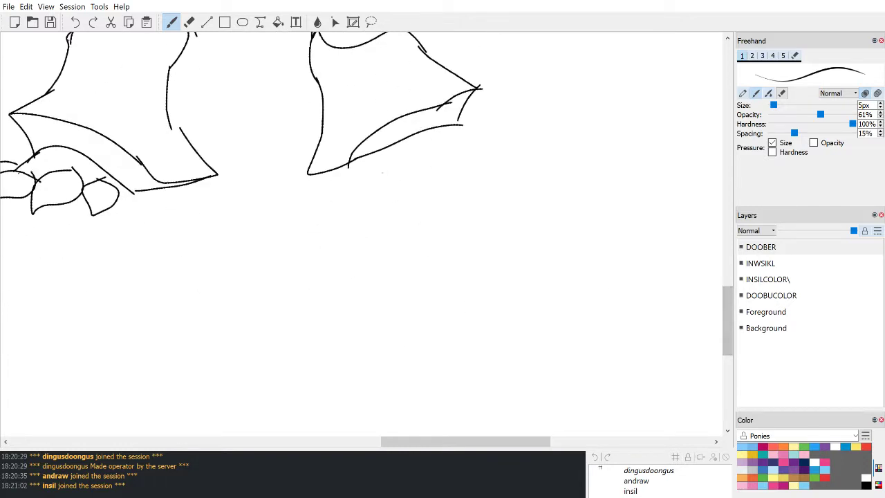
pyautogui.moveTo(410, 144)
pyautogui.mouseDown()
pyautogui.moveTo(401, 179)
pyautogui.moveTo(399, 148)
pyautogui.mouseUp()
pyautogui.hotkey('ctrl', 'z')
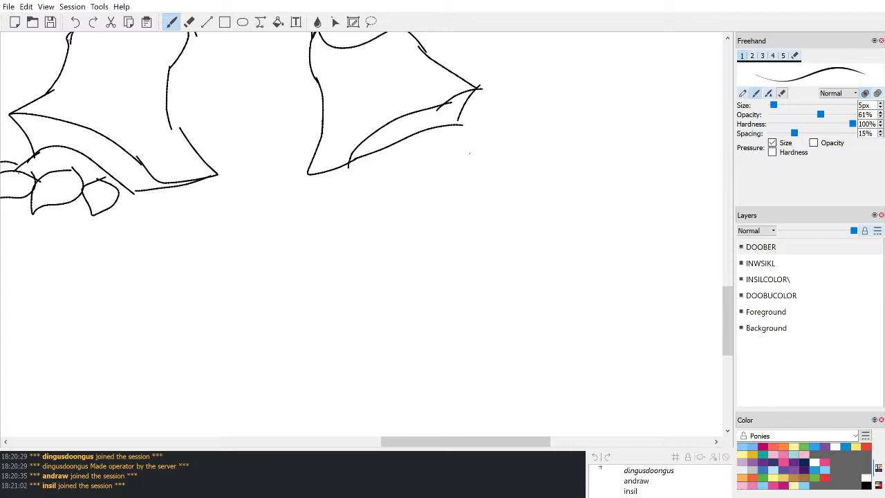
pyautogui.moveTo(450, 133)
pyautogui.mouseDown()
pyautogui.moveTo(439, 170)
pyautogui.moveTo(473, 171)
pyautogui.moveTo(437, 140)
pyautogui.moveTo(423, 158)
pyautogui.moveTo(452, 190)
pyautogui.moveTo(446, 136)
pyautogui.moveTo(420, 179)
pyautogui.moveTo(485, 187)
pyautogui.moveTo(462, 144)
pyautogui.moveTo(481, 134)
pyautogui.moveTo(510, 181)
pyautogui.mouseUp()
pyautogui.hotkey('ctrl', 'z')
pyautogui.hotkey('ctrl', 'z')
pyautogui.moveTo(408, 159)
pyautogui.mouseDown()
pyautogui.moveTo(379, 171)
pyautogui.moveTo(422, 197)
pyautogui.moveTo(395, 158)
pyautogui.moveTo(375, 183)
pyautogui.moveTo(423, 196)
pyautogui.moveTo(396, 154)
pyautogui.mouseUp()
pyautogui.hotkey('ctrl', 'z')
pyautogui.moveTo(399, 442); pyautogui.dragTo(370, 441)
pyautogui.moveTo(475, 163)
pyautogui.mouseDown()
pyautogui.moveTo(460, 187)
pyautogui.moveTo(491, 181)
pyautogui.moveTo(454, 176)
pyautogui.mouseUp()
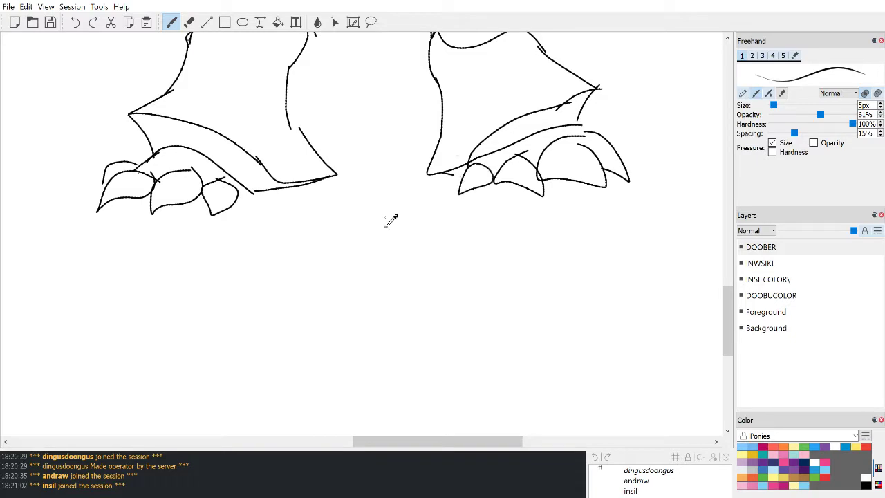
# Step: Lasso the creature's right leg with the freeform selection and move it slightly outward and down, away from the body
pyautogui.scroll(-6, 389, 219)
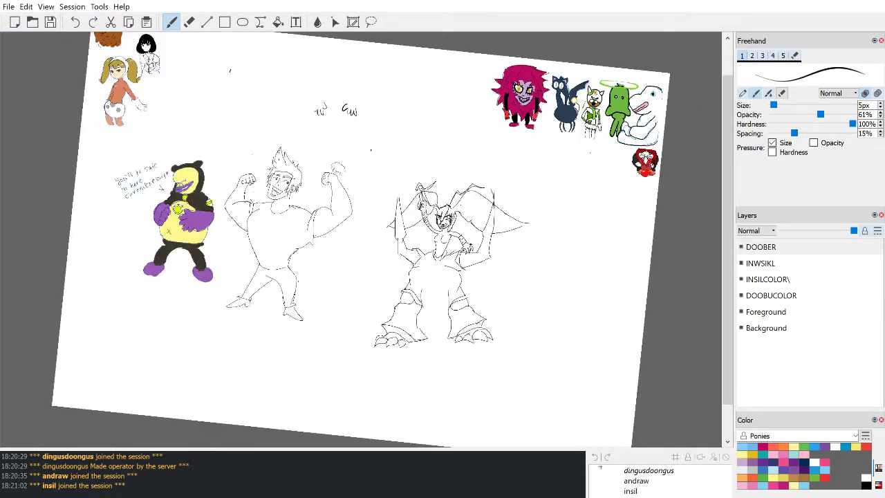
pyautogui.scroll(1, 403, 212)
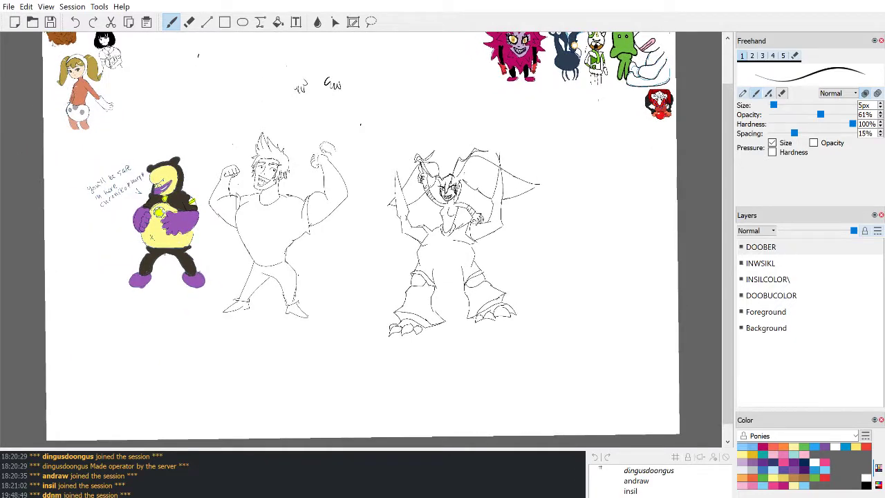
pyautogui.scroll(4, 530, 394)
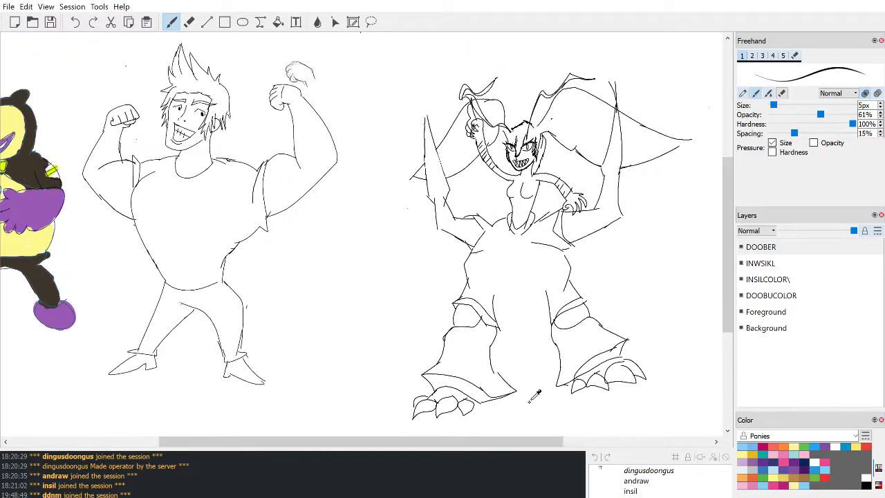
pyautogui.moveTo(530, 448)
pyautogui.mouseDown()
pyautogui.moveTo(557, 455)
pyautogui.moveTo(543, 451)
pyautogui.moveTo(565, 446)
pyautogui.mouseUp()
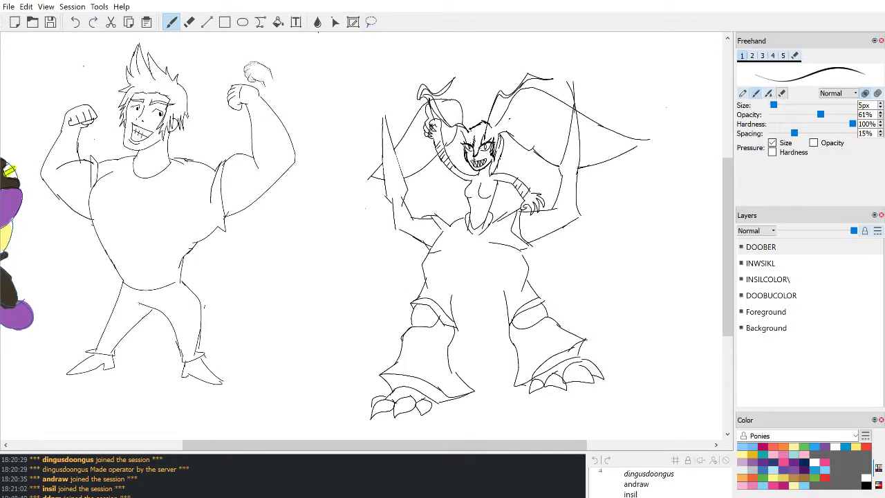
pyautogui.moveTo(542, 252)
pyautogui.mouseDown()
pyautogui.moveTo(569, 410)
pyautogui.moveTo(536, 248)
pyautogui.mouseUp()
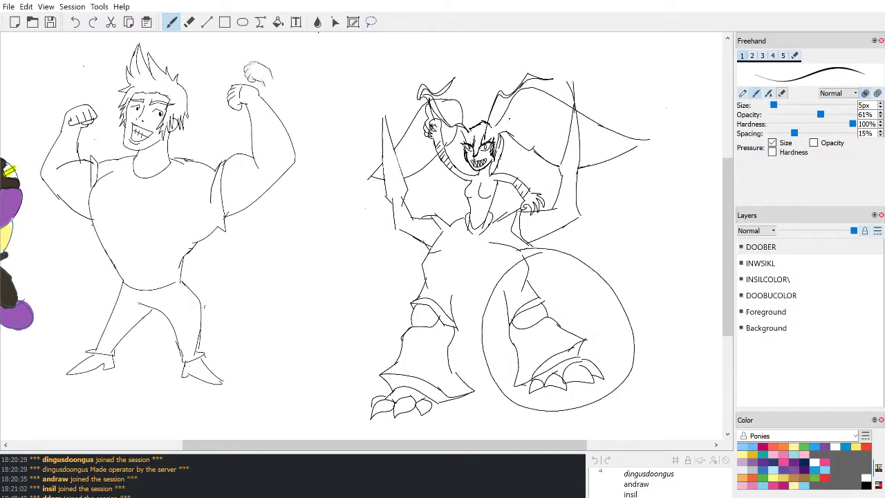
pyautogui.hotkey('ctrl', 'z')
pyautogui.click(371, 22)
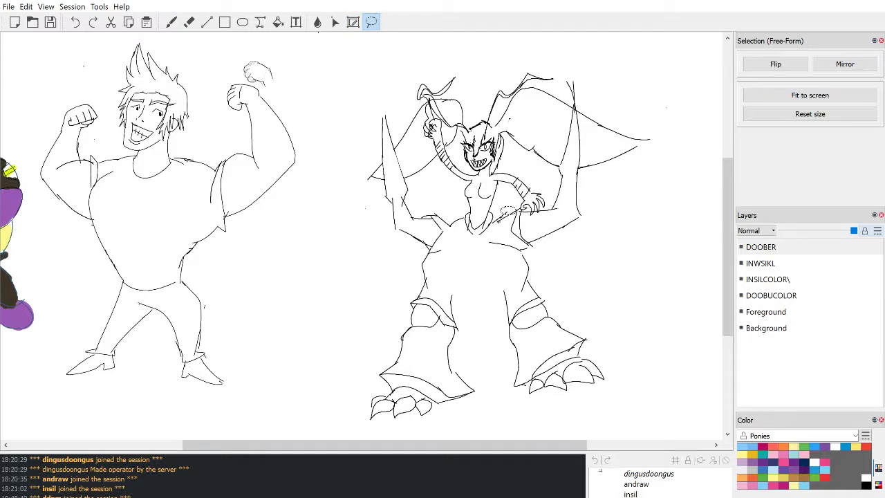
pyautogui.moveTo(548, 256)
pyautogui.mouseDown()
pyautogui.moveTo(488, 291)
pyautogui.moveTo(513, 416)
pyautogui.moveTo(625, 348)
pyautogui.moveTo(536, 260)
pyautogui.mouseUp()
pyautogui.moveTo(569, 348)
pyautogui.mouseDown()
pyautogui.moveTo(559, 379)
pyautogui.moveTo(564, 393)
pyautogui.moveTo(580, 362)
pyautogui.mouseUp()
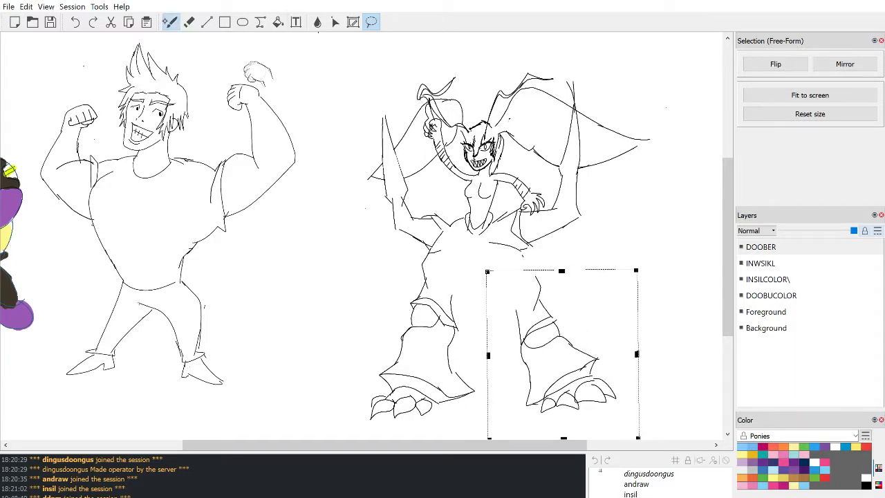
pyautogui.hotkey('ctrl', 'shift', 'a')
# Step: Draw the curved belly line between the two legs and a rounded flank line joining the body to the moved leg
pyautogui.click(171, 22)
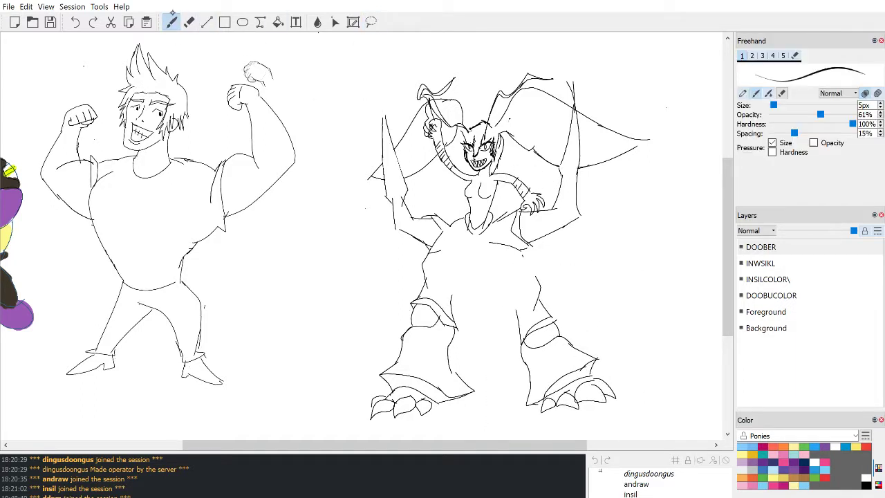
pyautogui.moveTo(454, 315); pyautogui.dragTo(508, 318)
pyautogui.moveTo(525, 249); pyautogui.dragTo(542, 275)
# Step: Draw the rear body's outline from the right bladed arm's elbow, rounding outward and sweeping back to the right knee
pyautogui.moveTo(577, 225); pyautogui.dragTo(639, 283)
pyautogui.hotkey('ctrl', 'z')
pyautogui.moveTo(577, 224)
pyautogui.mouseDown()
pyautogui.moveTo(591, 225)
pyautogui.moveTo(573, 314)
pyautogui.mouseUp()
pyautogui.hotkey('ctrl', 'z')
pyautogui.moveTo(579, 223)
pyautogui.mouseDown()
pyautogui.moveTo(623, 278)
pyautogui.moveTo(563, 321)
pyautogui.mouseUp()
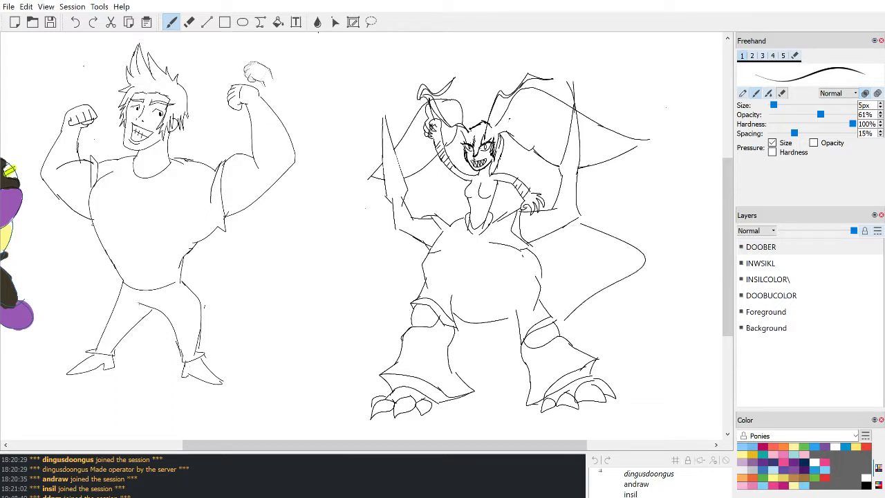
pyautogui.scroll(-1, 361, 235)
pyautogui.scroll(1, 360, 235)
# Step: Add a rump curve behind the rear body and draw a long S-curved tail ending in an arrowhead tip
pyautogui.moveTo(564, 444); pyautogui.dragTo(613, 444)
pyautogui.moveTo(555, 267)
pyautogui.mouseDown()
pyautogui.moveTo(572, 281)
pyautogui.moveTo(560, 311)
pyautogui.mouseUp()
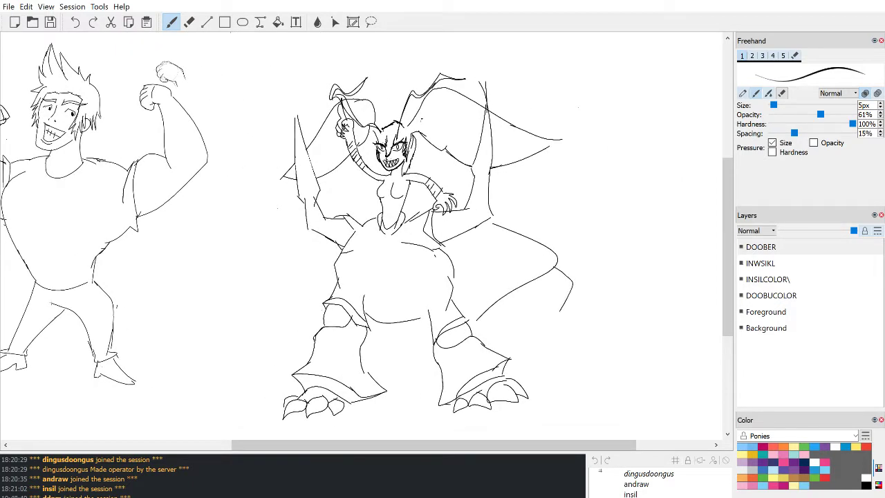
pyautogui.moveTo(553, 259)
pyautogui.mouseDown()
pyautogui.moveTo(635, 171)
pyautogui.moveTo(634, 48)
pyautogui.mouseUp()
pyautogui.moveTo(572, 280)
pyautogui.mouseDown()
pyautogui.moveTo(600, 255)
pyautogui.moveTo(592, 102)
pyautogui.moveTo(626, 61)
pyautogui.moveTo(667, 56)
pyautogui.mouseUp()
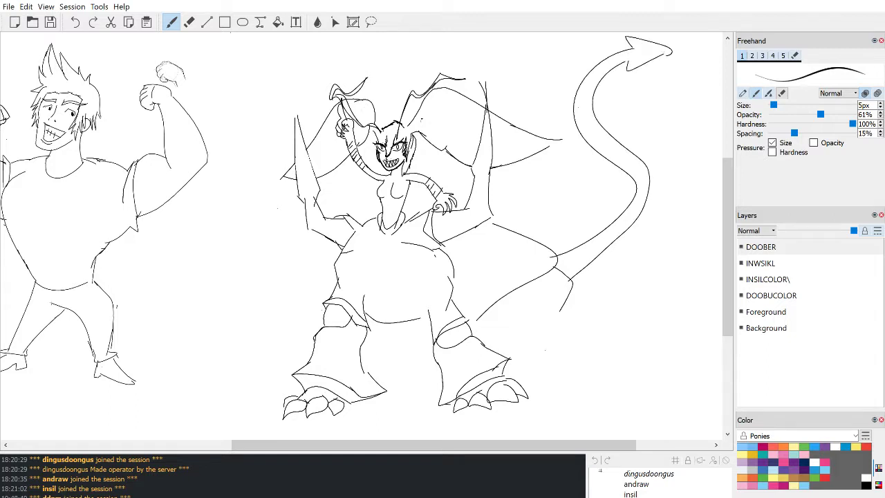
# Step: Draw the hind leg's upper section below the rump, ending in a pointed knee cuff
pyautogui.moveTo(548, 300); pyautogui.dragTo(571, 340)
pyautogui.hotkey('ctrl', 'z')
pyautogui.moveTo(541, 295); pyautogui.dragTo(567, 347)
pyautogui.moveTo(552, 296)
pyautogui.mouseDown()
pyautogui.moveTo(534, 334)
pyautogui.moveTo(564, 327)
pyautogui.moveTo(540, 354)
pyautogui.moveTo(569, 330)
pyautogui.mouseUp()
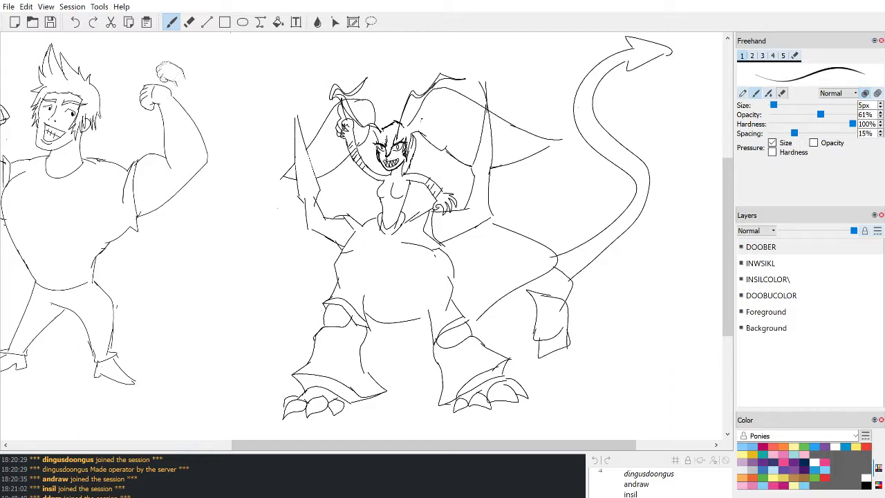
# Step: Complete the hind leg with a flared lower leg and clawed toes, and add the thigh lines linking it under the rear body
pyautogui.moveTo(533, 305)
pyautogui.mouseDown()
pyautogui.moveTo(478, 320)
pyautogui.moveTo(482, 331)
pyautogui.moveTo(536, 324)
pyautogui.mouseUp()
pyautogui.hotkey('ctrl', 'z')
pyautogui.moveTo(524, 283)
pyautogui.mouseDown()
pyautogui.moveTo(536, 318)
pyautogui.moveTo(540, 300)
pyautogui.mouseUp()
pyautogui.hotkey('ctrl', 'z')
pyautogui.moveTo(540, 351)
pyautogui.mouseDown()
pyautogui.moveTo(563, 344)
pyautogui.moveTo(542, 369)
pyautogui.moveTo(562, 375)
pyautogui.moveTo(573, 351)
pyautogui.moveTo(544, 377)
pyautogui.mouseUp()
pyautogui.hotkey('ctrl', 'z')
pyautogui.moveTo(570, 332)
pyautogui.mouseDown()
pyautogui.moveTo(574, 372)
pyautogui.moveTo(589, 394)
pyautogui.mouseUp()
pyautogui.hotkey('ctrl', 'z')
pyautogui.moveTo(543, 368)
pyautogui.mouseDown()
pyautogui.moveTo(587, 386)
pyautogui.moveTo(549, 360)
pyautogui.moveTo(577, 376)
pyautogui.moveTo(570, 364)
pyautogui.moveTo(573, 372)
pyautogui.moveTo(557, 390)
pyautogui.moveTo(547, 377)
pyautogui.moveTo(535, 391)
pyautogui.moveTo(546, 377)
pyautogui.moveTo(562, 392)
pyautogui.moveTo(564, 383)
pyautogui.moveTo(554, 388)
pyautogui.moveTo(563, 375)
pyautogui.moveTo(588, 387)
pyautogui.moveTo(577, 371)
pyautogui.mouseUp()
pyautogui.hotkey('ctrl', 'z')
pyautogui.hotkey('ctrl', 'z')
pyautogui.hotkey('ctrl', 'z')
pyautogui.hotkey('ctrl', 'z')
pyautogui.hotkey('ctrl', 'z')
pyautogui.hotkey('ctrl', 'z')
pyautogui.hotkey('ctrl', 'z')
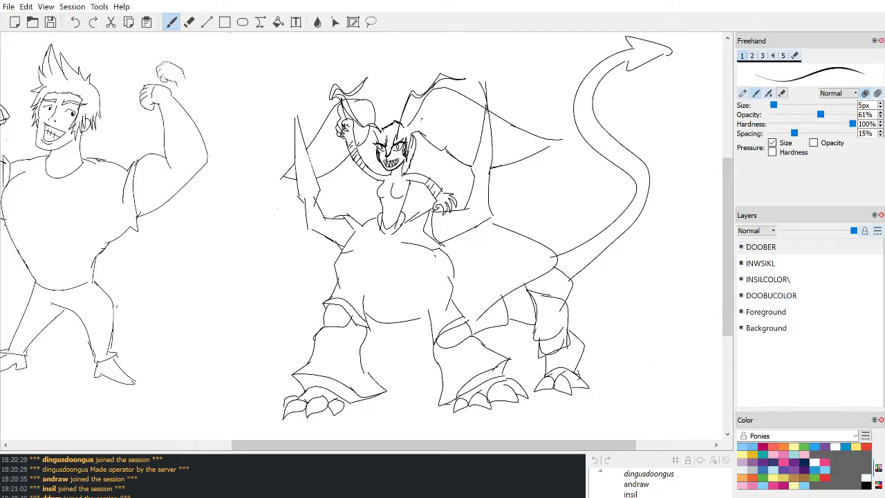
# Step: Add a short crease where the belly meets the right front leg and erase the stray line across the chest
pyautogui.moveTo(417, 319); pyautogui.dragTo(426, 331)
pyautogui.click(191, 22)
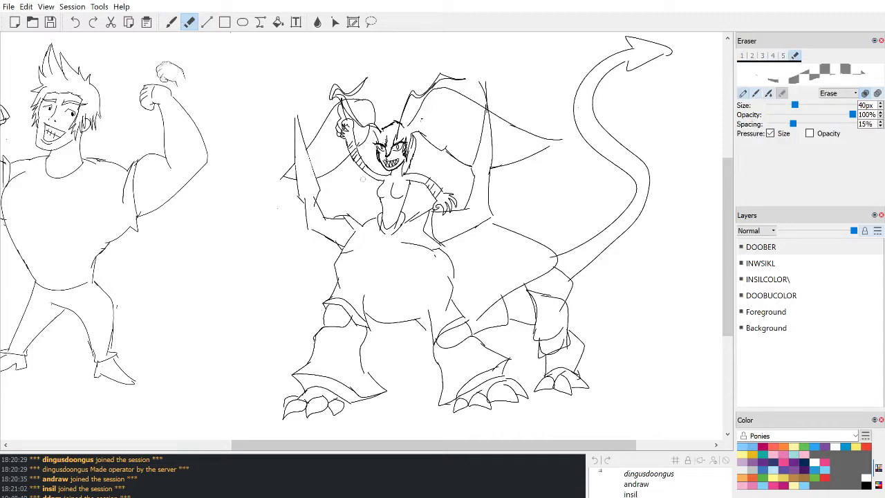
pyautogui.moveTo(439, 445); pyautogui.dragTo(414, 445)
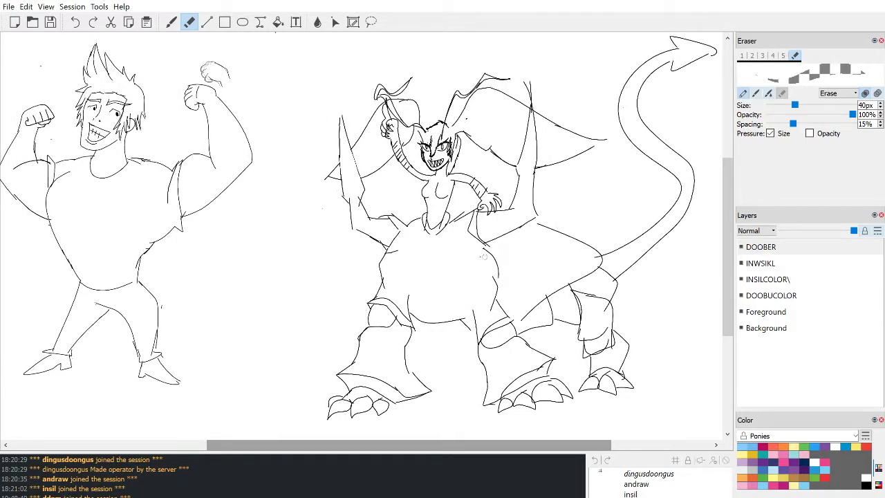
# Step: Draw a pair of angry, inward-slanting eyes with thick black lower rims across the huge body's chest
pyautogui.press('b')
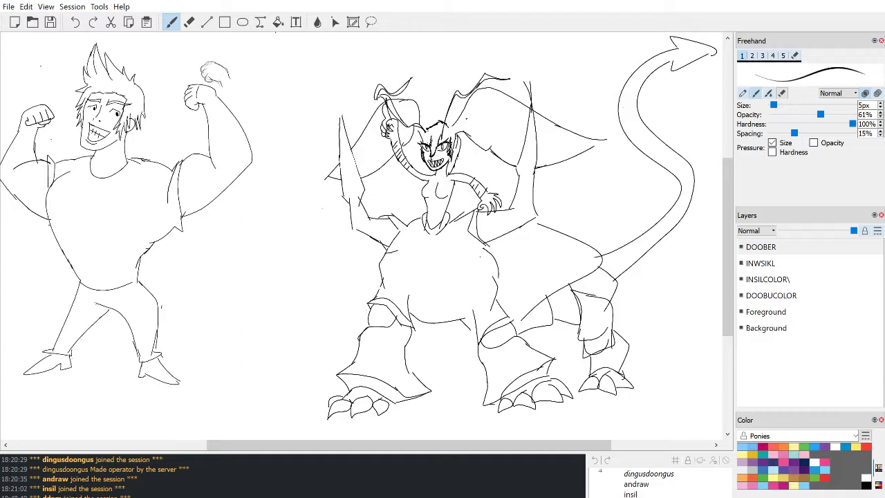
pyautogui.moveTo(390, 240); pyautogui.dragTo(419, 257)
pyautogui.moveTo(435, 260); pyautogui.dragTo(480, 233)
pyautogui.moveTo(440, 256); pyautogui.dragTo(477, 239)
pyautogui.scroll(2, 474, 233)
pyautogui.scroll(-1, 475, 233)
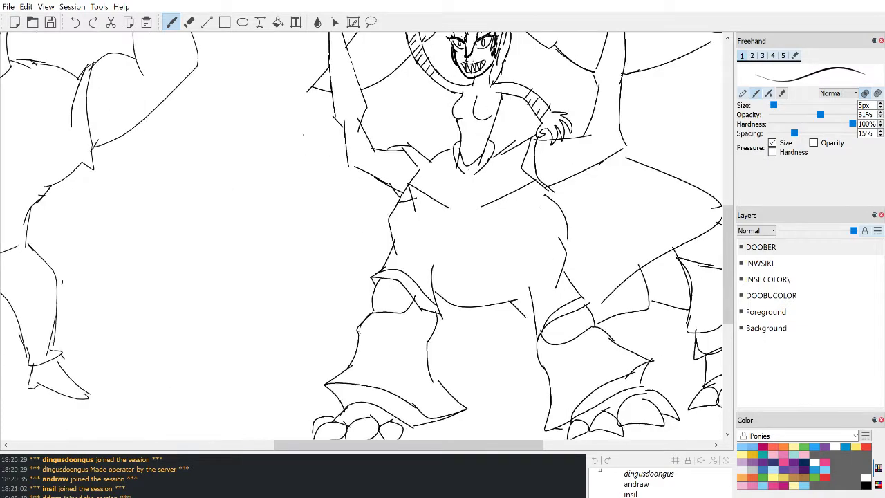
pyautogui.scroll(1, 474, 233)
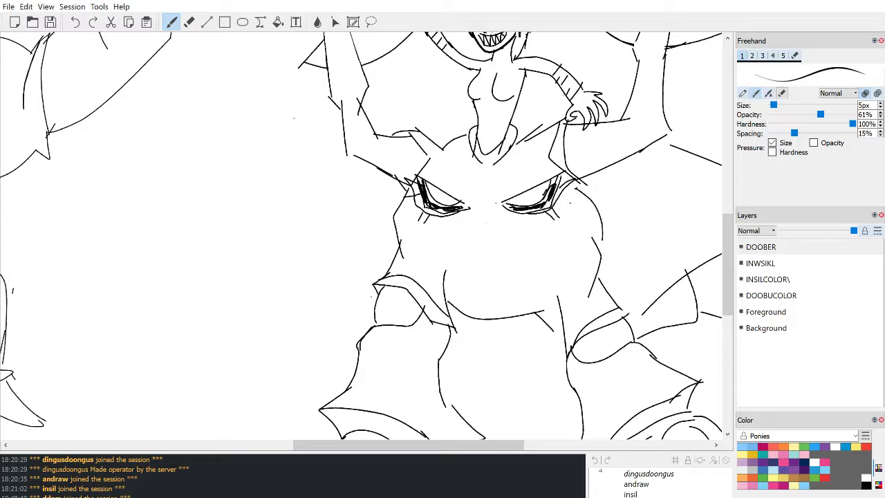
# Step: Draw a small peaked, black-filled nose hole between and below the two large eyes
pyautogui.moveTo(479, 210)
pyautogui.mouseDown()
pyautogui.moveTo(472, 228)
pyautogui.moveTo(497, 235)
pyautogui.moveTo(477, 235)
pyautogui.moveTo(508, 225)
pyautogui.moveTo(468, 233)
pyautogui.moveTo(505, 222)
pyautogui.moveTo(491, 214)
pyautogui.moveTo(467, 229)
pyautogui.moveTo(506, 224)
pyautogui.moveTo(488, 211)
pyautogui.moveTo(504, 230)
pyautogui.mouseUp()
pyautogui.hotkey('ctrl', 'z')
pyautogui.hotkey('ctrl', 'z')
pyautogui.hotkey('ctrl', 'z')
pyautogui.moveTo(474, 231)
pyautogui.mouseDown()
pyautogui.moveTo(482, 222)
pyautogui.moveTo(495, 231)
pyautogui.moveTo(497, 221)
pyautogui.moveTo(484, 232)
pyautogui.moveTo(478, 220)
pyautogui.mouseUp()
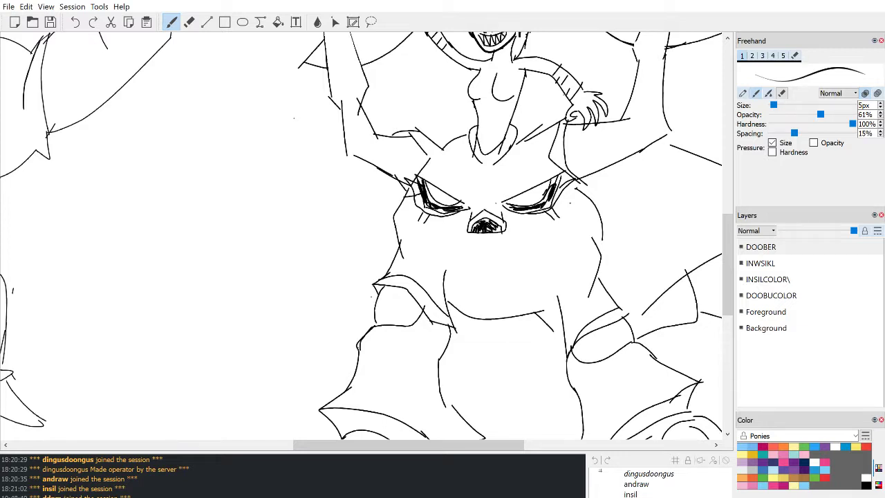
# Step: Draw the large face's doubled diagonal cheek lines and the curved upper mouth line beneath the nose
pyautogui.moveTo(413, 220); pyautogui.dragTo(455, 241)
pyautogui.hotkey('ctrl', 'z')
pyautogui.moveTo(408, 213)
pyautogui.mouseDown()
pyautogui.moveTo(448, 245)
pyautogui.moveTo(493, 260)
pyautogui.mouseUp()
pyautogui.moveTo(450, 230); pyautogui.dragTo(438, 242)
pyautogui.hotkey('ctrl', 'z')
pyautogui.hotkey('ctrl', 'z')
pyautogui.moveTo(409, 212)
pyautogui.mouseDown()
pyautogui.moveTo(448, 244)
pyautogui.moveTo(514, 246)
pyautogui.mouseUp()
pyautogui.hotkey('ctrl', 'z')
pyautogui.moveTo(455, 246)
pyautogui.mouseDown()
pyautogui.moveTo(466, 260)
pyautogui.moveTo(496, 260)
pyautogui.mouseUp()
pyautogui.hotkey('ctrl', 'z')
pyautogui.hotkey('ctrl', 'z')
pyautogui.moveTo(446, 245)
pyautogui.mouseDown()
pyautogui.moveTo(508, 260)
pyautogui.moveTo(518, 247)
pyautogui.mouseUp()
pyautogui.moveTo(562, 212); pyautogui.dragTo(520, 242)
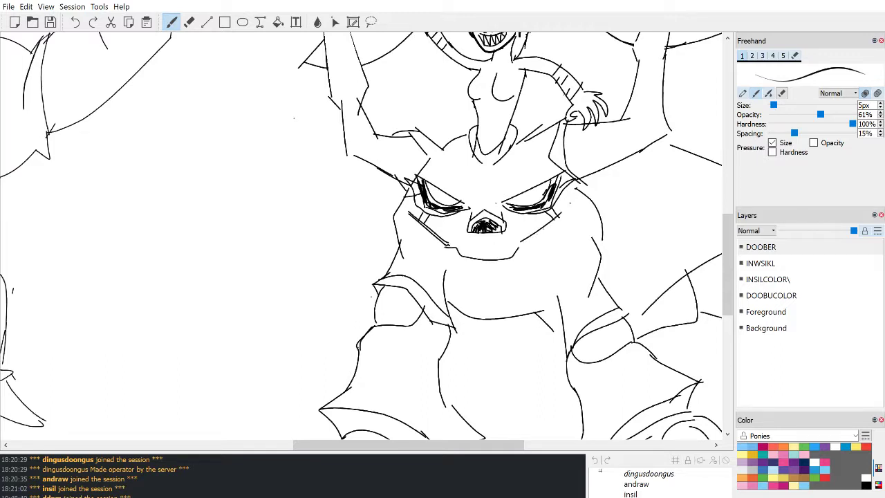
pyautogui.moveTo(557, 220); pyautogui.dragTo(523, 243)
# Step: Draw the lower jaw narrowing from the cheeks to a two-pointed chin, with an inner mouth line alongside it
pyautogui.moveTo(410, 217)
pyautogui.mouseDown()
pyautogui.moveTo(464, 293)
pyautogui.moveTo(497, 296)
pyautogui.moveTo(510, 283)
pyautogui.moveTo(499, 296)
pyautogui.moveTo(519, 302)
pyautogui.moveTo(560, 216)
pyautogui.mouseUp()
pyautogui.hotkey('ctrl', 'z')
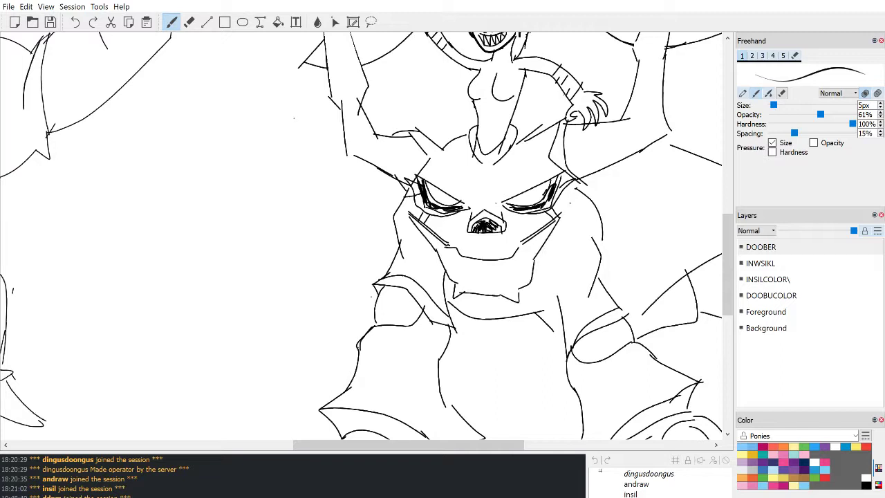
pyautogui.moveTo(446, 246); pyautogui.dragTo(462, 282)
pyautogui.hotkey('ctrl', 'z')
pyautogui.hotkey('ctrl', 'z')
pyautogui.moveTo(449, 253)
pyautogui.mouseDown()
pyautogui.moveTo(494, 291)
pyautogui.moveTo(523, 275)
pyautogui.mouseUp()
pyautogui.moveTo(539, 231); pyautogui.dragTo(521, 280)
# Step: Add upper and lower tooth rows with pointed fangs at the corners inside the large open mouth
pyautogui.moveTo(469, 271)
pyautogui.mouseDown()
pyautogui.moveTo(509, 260)
pyautogui.moveTo(486, 290)
pyautogui.moveTo(513, 282)
pyautogui.mouseUp()
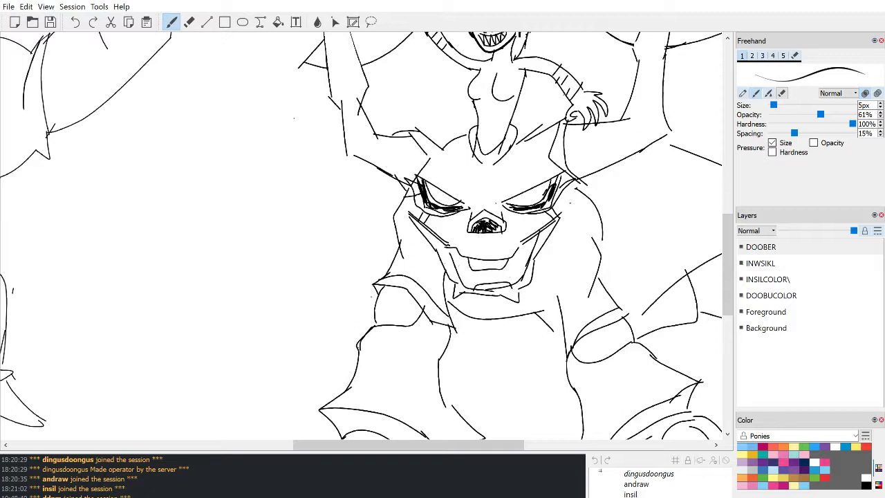
pyautogui.moveTo(457, 254)
pyautogui.mouseDown()
pyautogui.moveTo(511, 268)
pyautogui.moveTo(520, 256)
pyautogui.mouseUp()
pyautogui.moveTo(466, 281)
pyautogui.mouseDown()
pyautogui.moveTo(476, 289)
pyautogui.moveTo(523, 278)
pyautogui.mouseUp()
# Step: Draw a small V-shaped notch on the large face's brow, centred between the eyes
pyautogui.scroll(1, 361, 235)
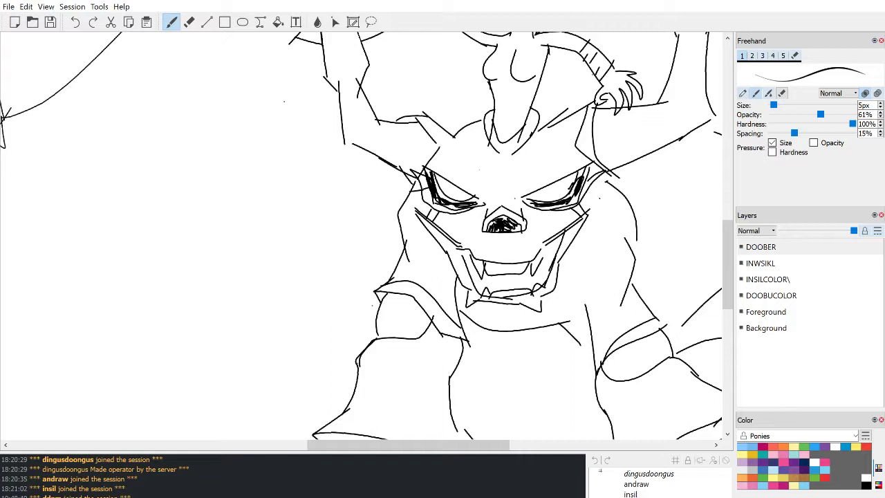
pyautogui.moveTo(486, 180)
pyautogui.mouseDown()
pyautogui.moveTo(501, 195)
pyautogui.moveTo(489, 201)
pyautogui.moveTo(488, 189)
pyautogui.moveTo(515, 183)
pyautogui.moveTo(498, 194)
pyautogui.moveTo(513, 179)
pyautogui.mouseUp()
pyautogui.hotkey('ctrl', 'z')
pyautogui.hotkey('ctrl', 'z')
pyautogui.hotkey('ctrl', 'z')
pyautogui.scroll(-1, 361, 235)
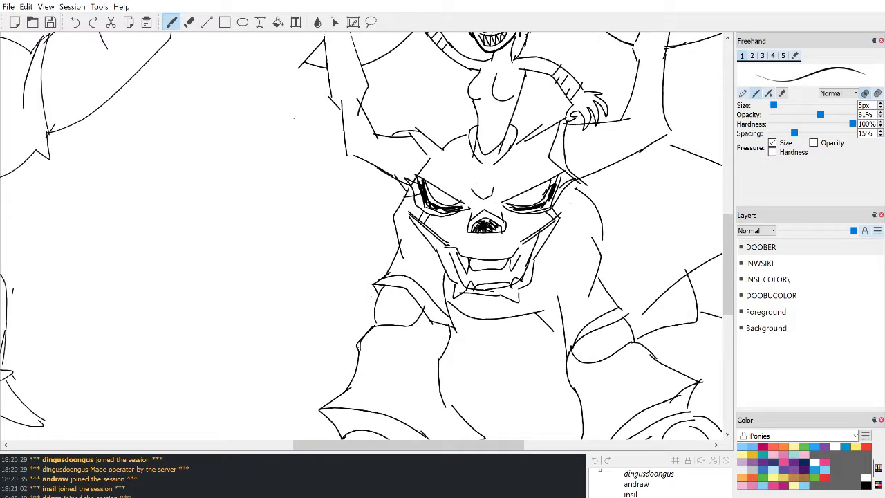
# Step: Outline a mask over the large face, with long spikes flaring outward from the brow notch and returning to the upper lip
pyautogui.moveTo(428, 160)
pyautogui.mouseDown()
pyautogui.moveTo(315, 122)
pyautogui.moveTo(467, 247)
pyautogui.moveTo(493, 236)
pyautogui.moveTo(515, 249)
pyautogui.mouseUp()
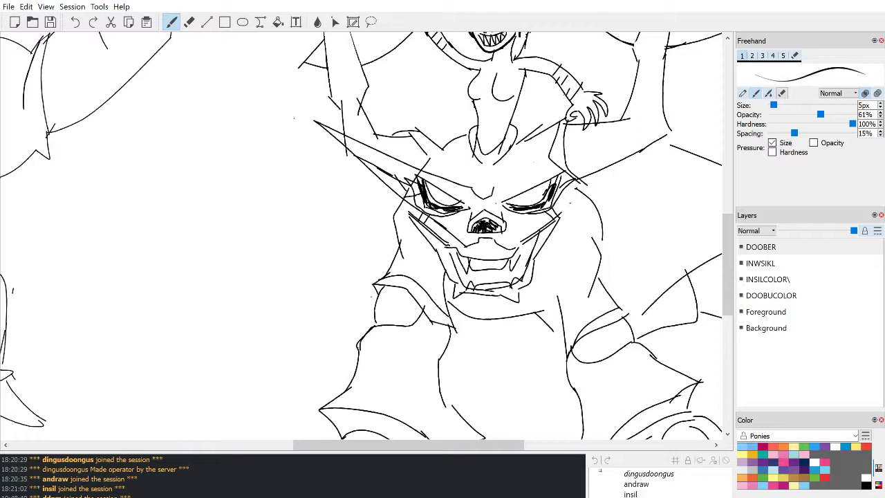
pyautogui.moveTo(496, 188); pyautogui.dragTo(603, 133)
pyautogui.hotkey('ctrl', 'z')
pyautogui.moveTo(491, 195); pyautogui.dragTo(651, 114)
pyautogui.moveTo(511, 253); pyautogui.dragTo(660, 123)
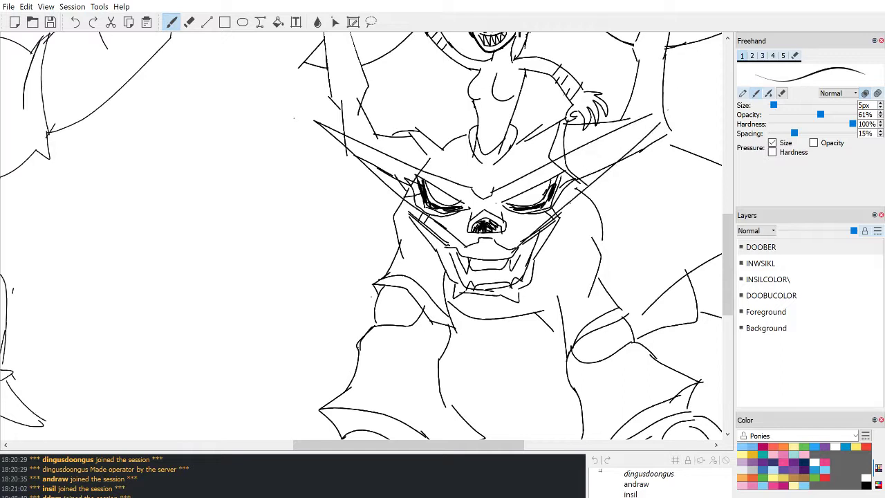
pyautogui.hotkey('ctrl', 'z')
pyautogui.moveTo(512, 256); pyautogui.dragTo(640, 129)
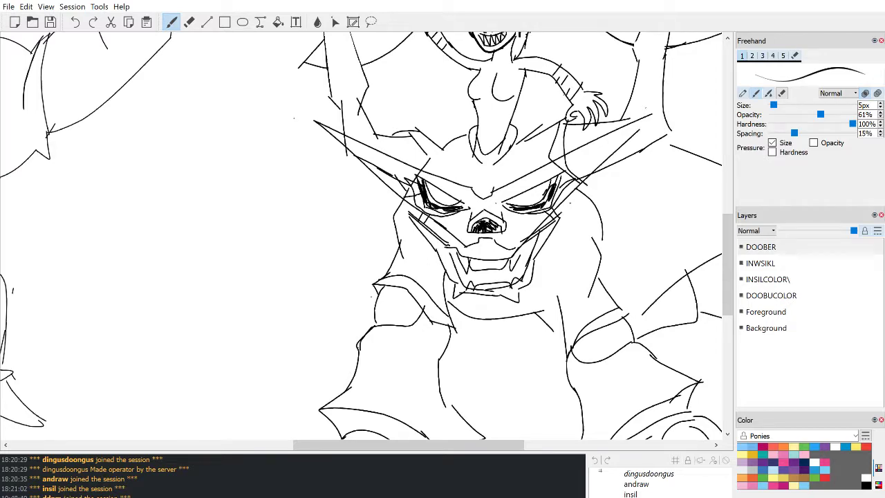
# Step: Switch to the DOOBUCOLOR layer with an orange-red brush at 40% opacity, undoing the trial stroke on the small creature's face
pyautogui.scroll(-2, 648, 142)
pyautogui.scroll(1, 649, 143)
pyautogui.scroll(-1, 649, 142)
pyautogui.scroll(2, 649, 142)
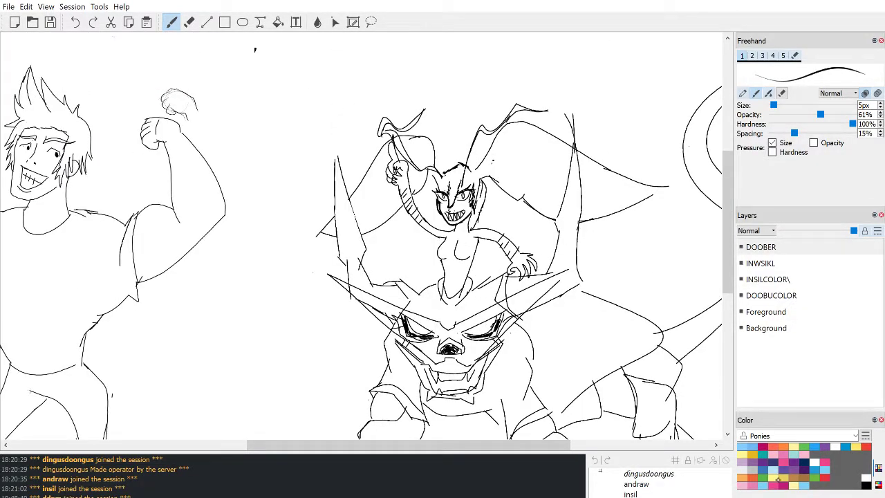
pyautogui.click(760, 481)
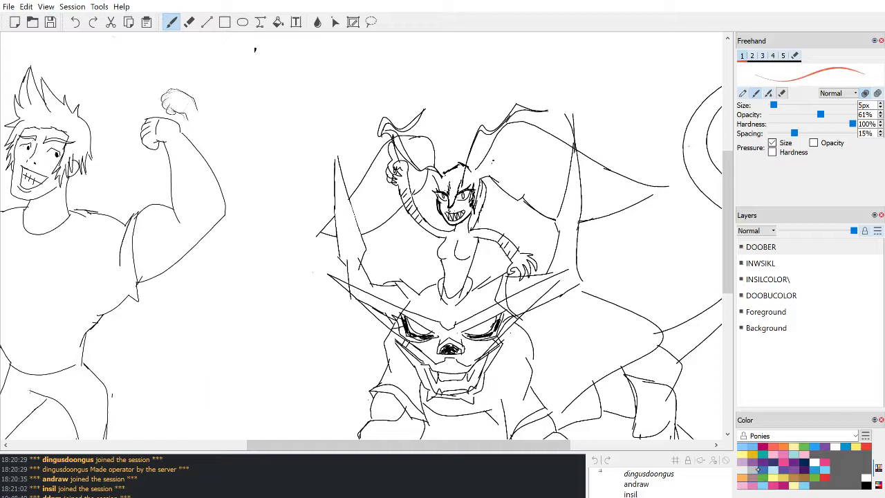
pyautogui.click(781, 296)
pyautogui.moveTo(450, 205); pyautogui.dragTo(468, 205)
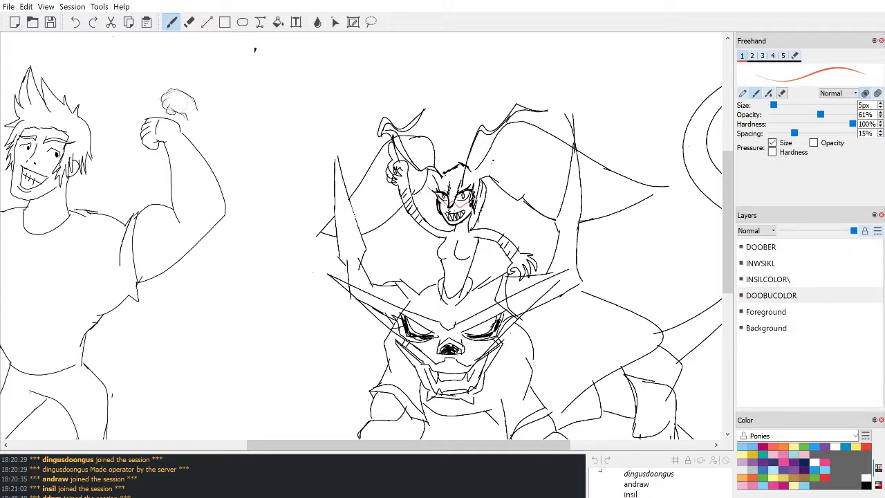
pyautogui.hotkey('ctrl', 'z')
pyautogui.moveTo(821, 114); pyautogui.dragTo(802, 114)
# Step: Outline an orange-red, winged eye mask around the small creature's eyes
pyautogui.moveTo(423, 180)
pyautogui.mouseDown()
pyautogui.moveTo(447, 188)
pyautogui.moveTo(453, 204)
pyautogui.moveTo(448, 185)
pyautogui.moveTo(450, 194)
pyautogui.mouseUp()
pyautogui.hotkey('ctrl', 'z')
pyautogui.hotkey('ctrl', 'z')
pyautogui.hotkey('ctrl', 'z')
pyautogui.moveTo(437, 193)
pyautogui.mouseDown()
pyautogui.moveTo(443, 201)
pyautogui.moveTo(478, 183)
pyautogui.moveTo(455, 204)
pyautogui.moveTo(464, 202)
pyautogui.mouseUp()
pyautogui.moveTo(463, 196); pyautogui.dragTo(469, 202)
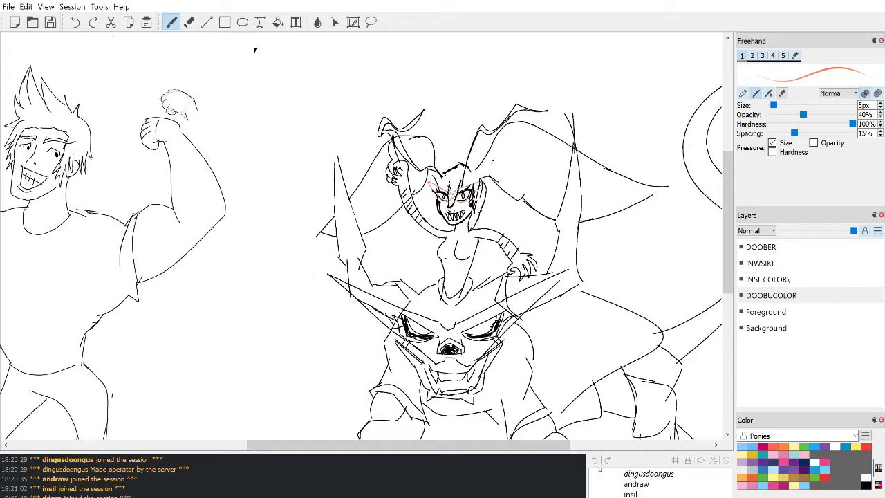
# Step: Fill the small creature's eye mask with orange-red hatching strokes
pyautogui.scroll(6, 464, 182)
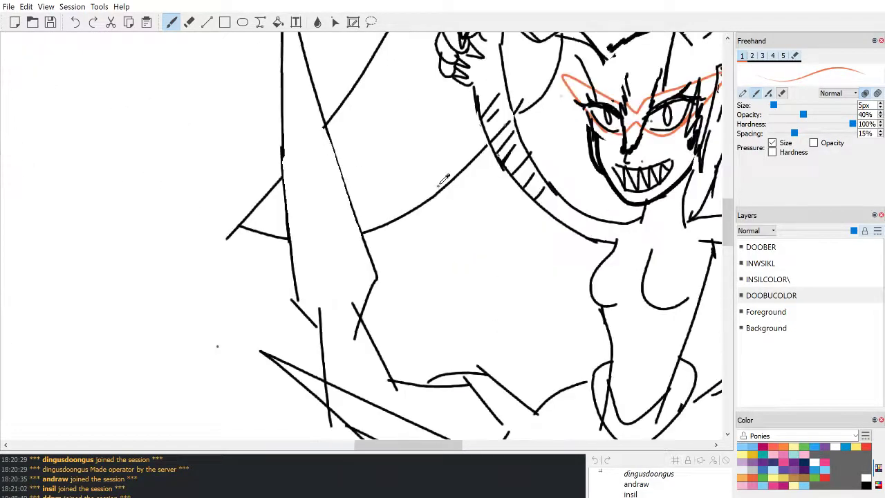
pyautogui.scroll(-1, 439, 184)
pyautogui.moveTo(444, 173); pyautogui.dragTo(450, 181)
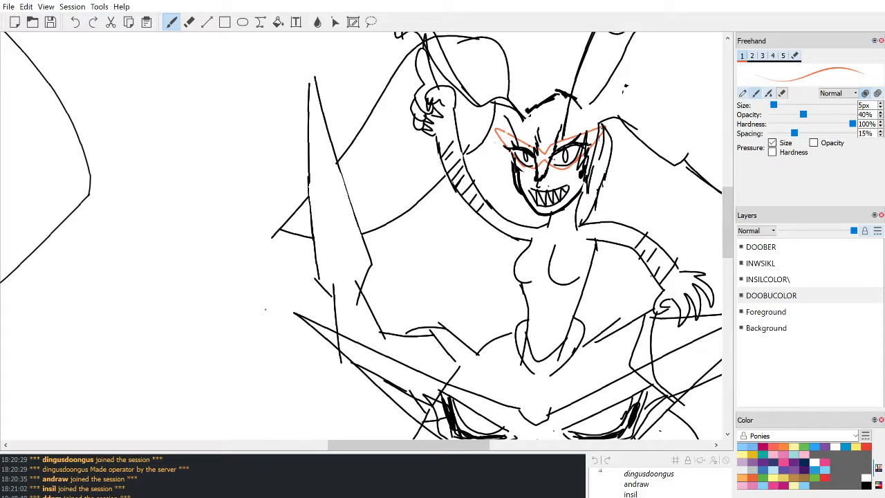
pyautogui.moveTo(502, 131)
pyautogui.mouseDown()
pyautogui.moveTo(526, 159)
pyautogui.moveTo(545, 163)
pyautogui.moveTo(591, 136)
pyautogui.mouseUp()
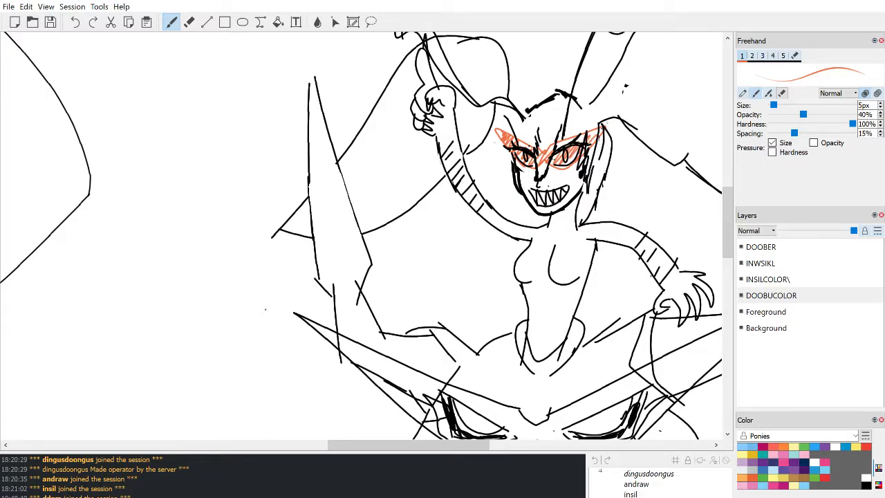
pyautogui.scroll(-1, 606, 153)
pyautogui.scroll(-5, 612, 145)
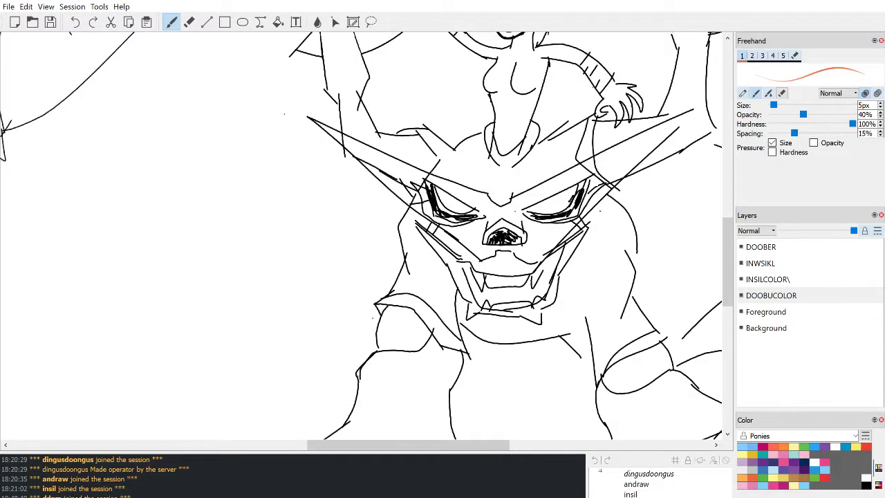
# Step: Choose grey as the brush colour and fill the large beast's spiked face mask with diagonal hatching strokes
pyautogui.click(865, 484)
pyautogui.click(877, 496)
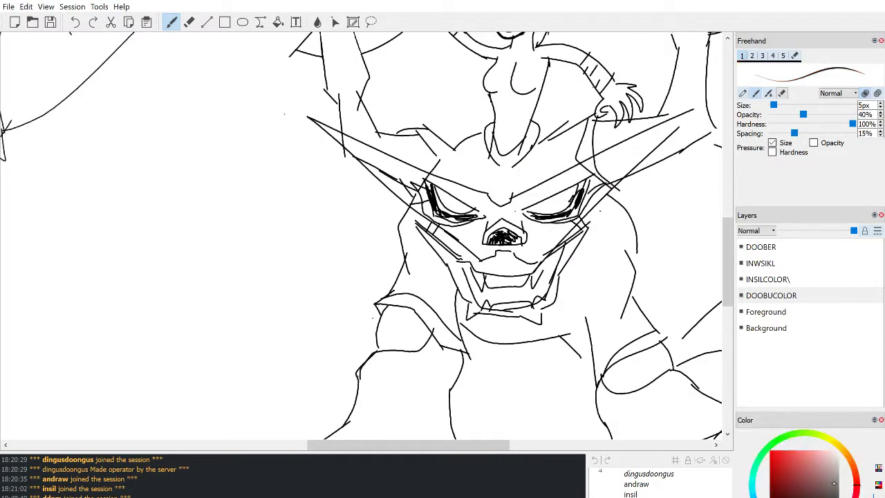
pyautogui.moveTo(834, 484); pyautogui.dragTo(845, 472)
pyautogui.moveTo(328, 127)
pyautogui.mouseDown()
pyautogui.moveTo(419, 192)
pyautogui.moveTo(473, 211)
pyautogui.moveTo(484, 235)
pyautogui.moveTo(515, 204)
pyautogui.moveTo(563, 190)
pyautogui.moveTo(685, 121)
pyautogui.mouseUp()
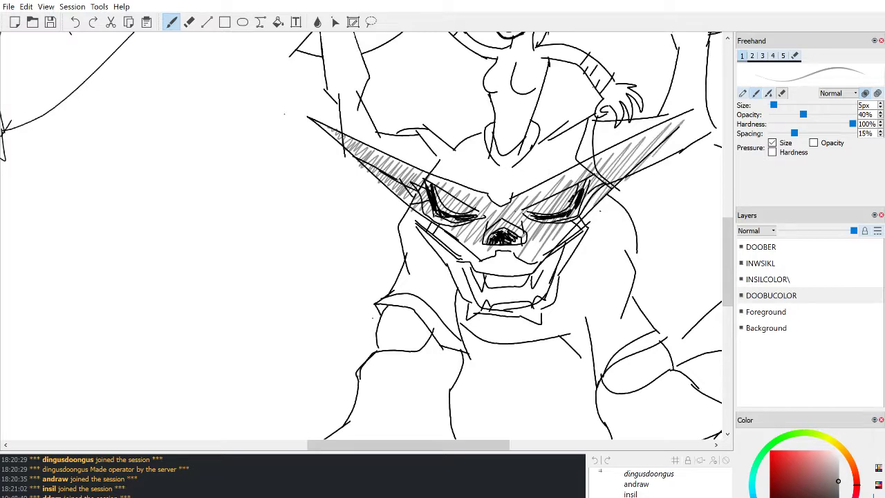
# Step: Look over the whole creature drawing and the neighbouring sketches across the upper part of the shared canvas
pyautogui.scroll(-5, 645, 177)
pyautogui.scroll(2, 645, 177)
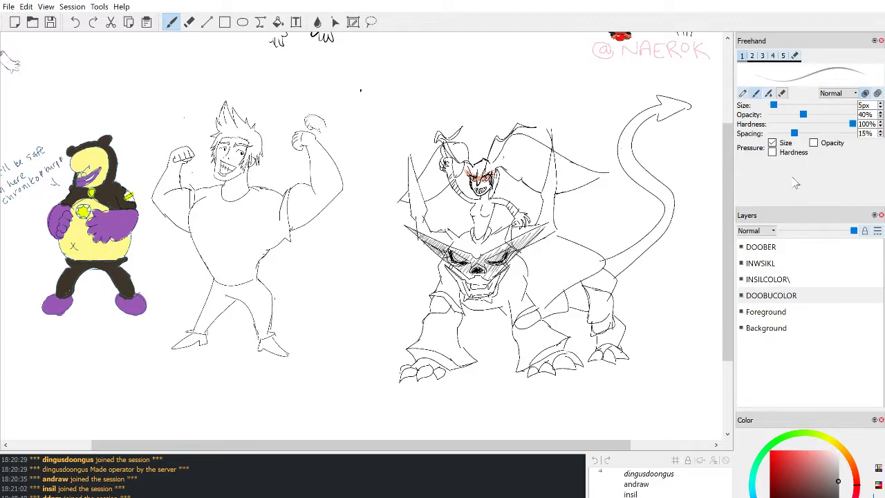
pyautogui.scroll(2, 501, 208)
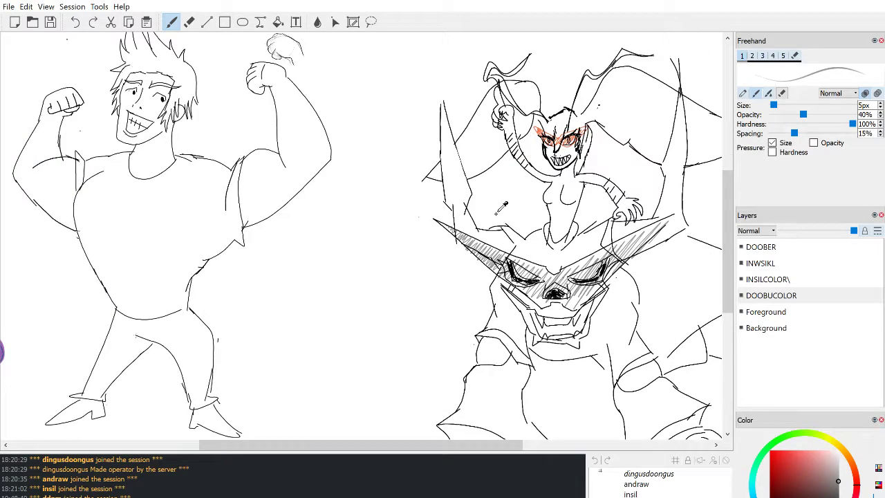
pyautogui.scroll(-1, 496, 213)
pyautogui.scroll(5, 440, 415)
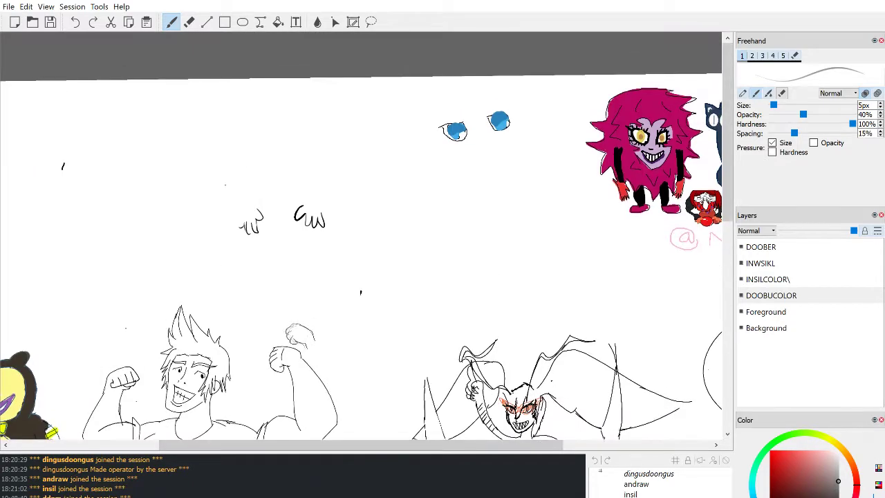
pyautogui.moveTo(449, 395)
pyautogui.mouseDown()
pyautogui.moveTo(636, 395)
pyautogui.moveTo(712, 366)
pyautogui.moveTo(726, 389)
pyautogui.mouseUp()
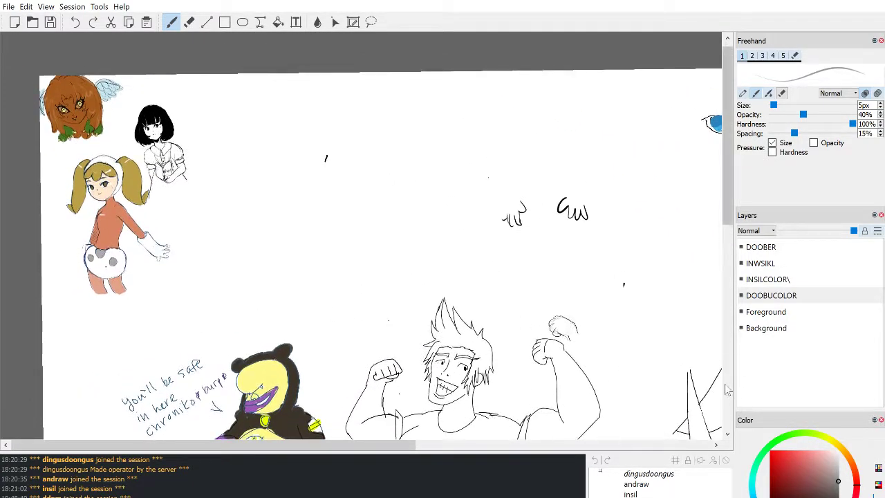
pyautogui.moveTo(726, 226); pyautogui.dragTo(727, 221)
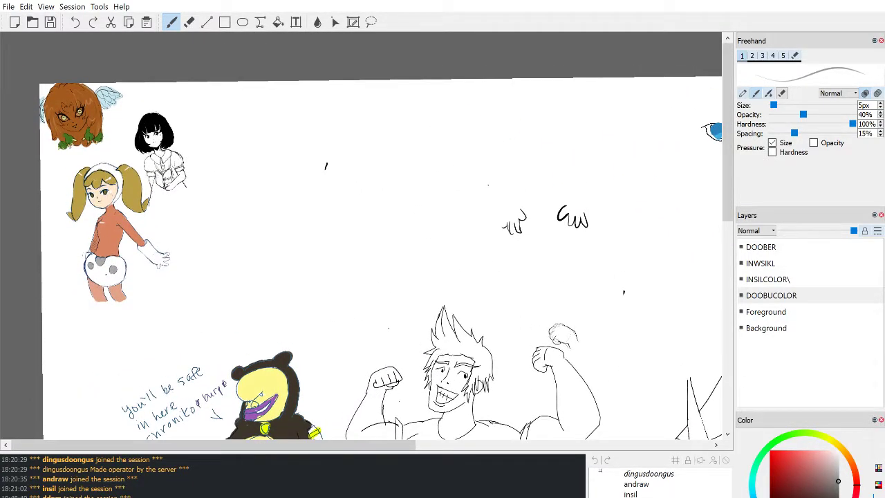
pyautogui.scroll(-2, 361, 235)
pyautogui.scroll(2, 361, 235)
pyautogui.scroll(-4, 559, 240)
# Step: Pick bright cyan and hatch the beast's lower jaw band from cheek to cheek, undoing stray strokes
pyautogui.moveTo(559, 240)
pyautogui.mouseDown()
pyautogui.moveTo(173, 273)
pyautogui.moveTo(109, 316)
pyautogui.moveTo(79, 375)
pyautogui.moveTo(64, 462)
pyautogui.moveTo(58, 389)
pyautogui.mouseUp()
pyautogui.moveTo(319, 336); pyautogui.dragTo(324, 153)
pyautogui.scroll(4, 311, 260)
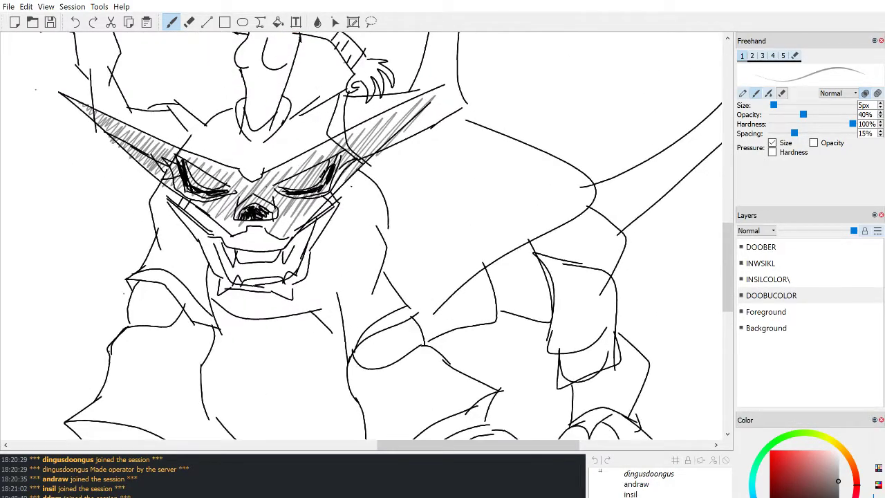
pyautogui.click(751, 486)
pyautogui.moveTo(794, 458); pyautogui.dragTo(772, 451)
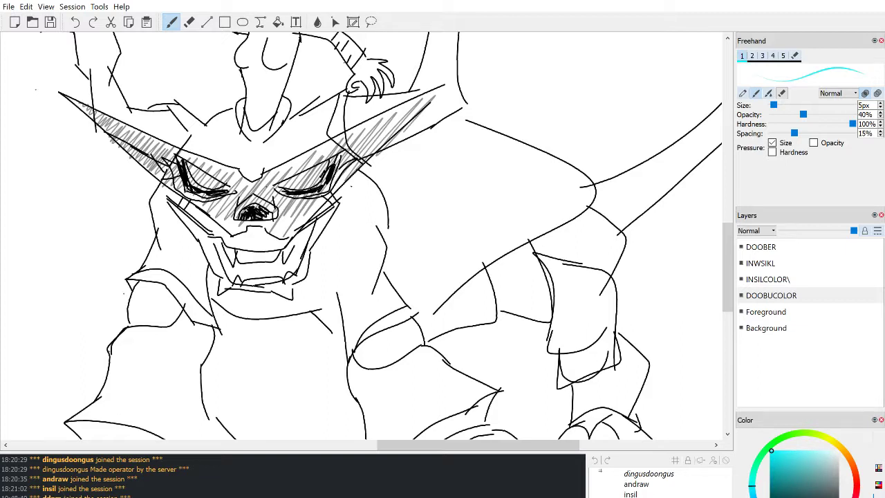
pyautogui.moveTo(181, 205)
pyautogui.mouseDown()
pyautogui.moveTo(187, 201)
pyautogui.moveTo(226, 264)
pyautogui.mouseUp()
pyautogui.hotkey('ctrl', 'z')
pyautogui.moveTo(181, 212)
pyautogui.mouseDown()
pyautogui.moveTo(226, 289)
pyautogui.moveTo(281, 286)
pyautogui.moveTo(212, 239)
pyautogui.moveTo(208, 250)
pyautogui.moveTo(225, 276)
pyautogui.moveTo(289, 296)
pyautogui.moveTo(283, 279)
pyautogui.moveTo(303, 274)
pyautogui.moveTo(336, 196)
pyautogui.mouseUp()
pyautogui.hotkey('ctrl', 'z')
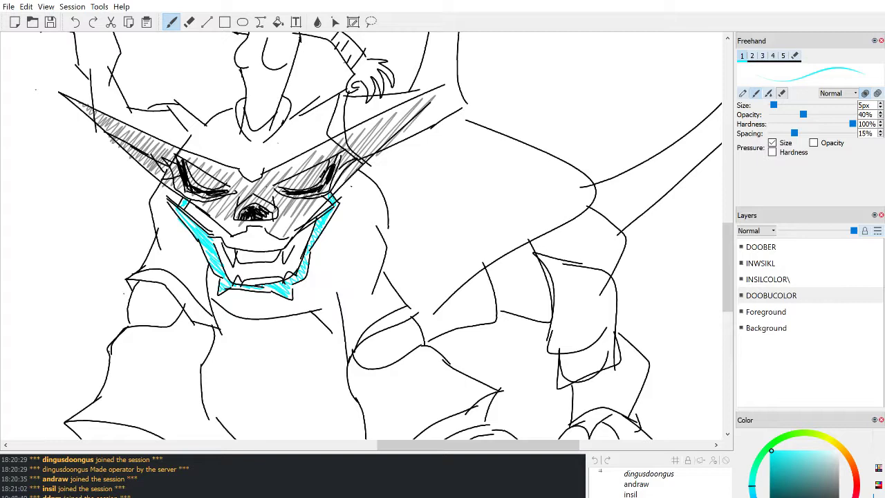
# Step: Add cyan hatching around the outer and lower edges of the beast's eyes, redoing the first stroke
pyautogui.moveTo(180, 186)
pyautogui.mouseDown()
pyautogui.moveTo(174, 169)
pyautogui.moveTo(193, 197)
pyautogui.moveTo(205, 198)
pyautogui.moveTo(179, 181)
pyautogui.moveTo(174, 166)
pyautogui.moveTo(198, 200)
pyautogui.mouseUp()
pyautogui.hotkey('ctrl', 'z')
pyautogui.moveTo(311, 196); pyautogui.dragTo(345, 168)
# Step: Pick yellow and fill both of the beast's eyes, undoing the first pass and colouring them again
pyautogui.click(822, 430)
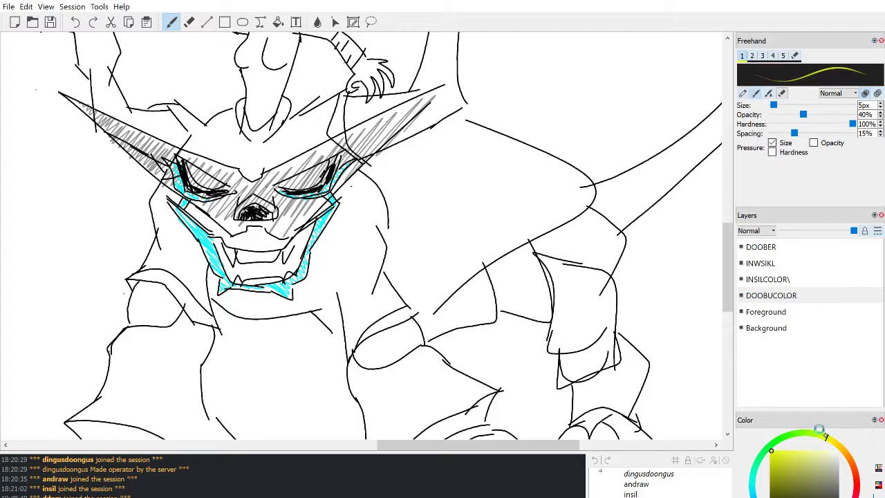
pyautogui.moveTo(191, 168); pyautogui.dragTo(214, 188)
pyautogui.moveTo(289, 182)
pyautogui.mouseDown()
pyautogui.moveTo(314, 182)
pyautogui.moveTo(304, 179)
pyautogui.moveTo(319, 169)
pyautogui.mouseUp()
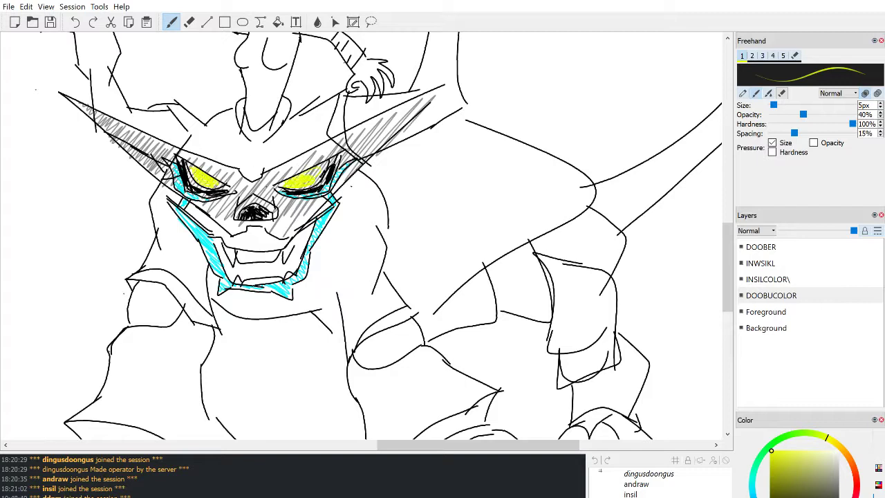
pyautogui.hotkey('ctrl', 'z')
pyautogui.hotkey('ctrl', 'z')
pyautogui.moveTo(201, 184)
pyautogui.mouseDown()
pyautogui.moveTo(211, 185)
pyautogui.moveTo(207, 173)
pyautogui.moveTo(191, 166)
pyautogui.mouseUp()
pyautogui.moveTo(284, 186)
pyautogui.mouseDown()
pyautogui.moveTo(299, 188)
pyautogui.moveTo(307, 181)
pyautogui.moveTo(295, 178)
pyautogui.moveTo(327, 167)
pyautogui.mouseUp()
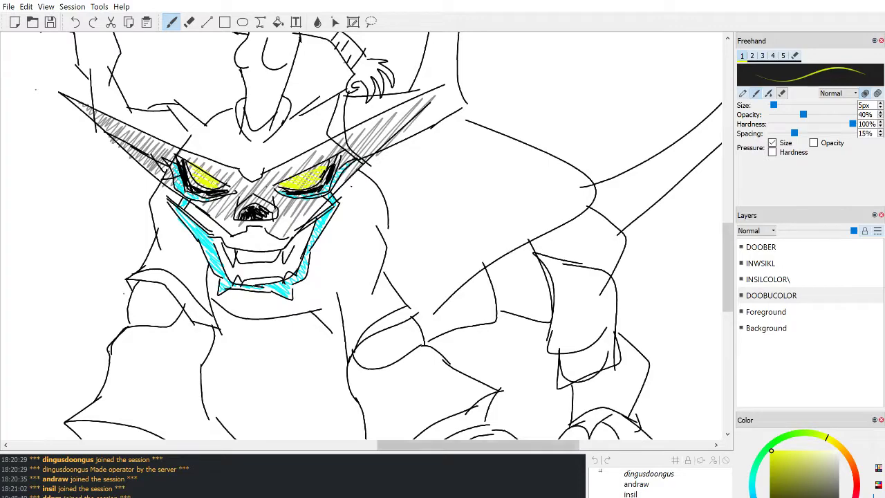
# Step: Examine the coloured beast at several zoom levels along with the blue-eyed figure drawn above it
pyautogui.scroll(-2, 371, 415)
pyautogui.scroll(-4, 371, 392)
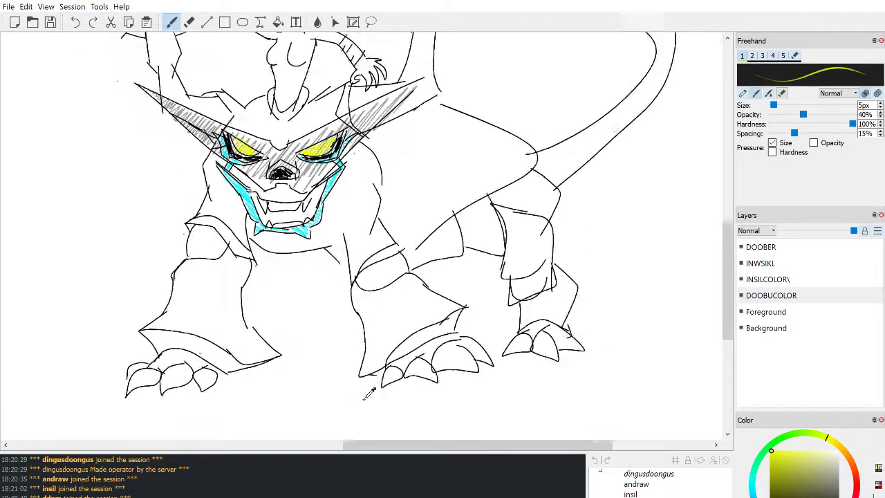
pyautogui.scroll(2, 367, 391)
pyautogui.scroll(1, 512, 241)
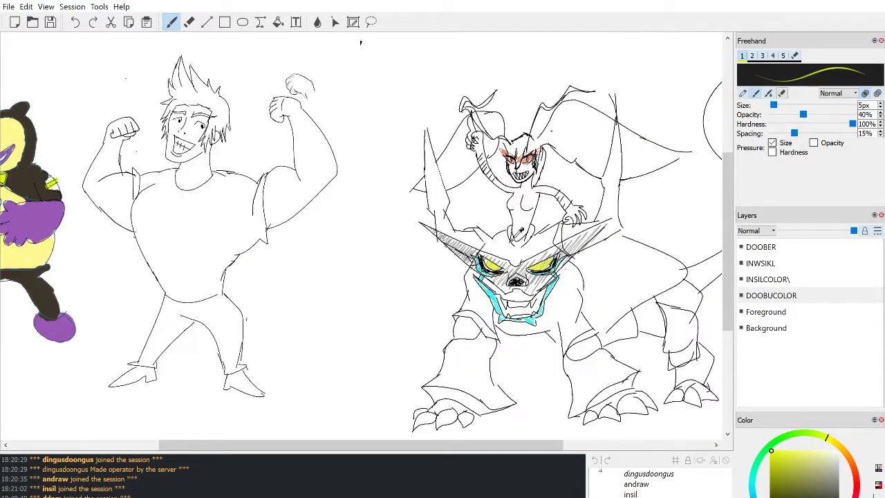
pyautogui.scroll(-2, 512, 241)
pyautogui.scroll(6, 512, 241)
pyautogui.scroll(-1, 511, 239)
pyautogui.scroll(2, 517, 234)
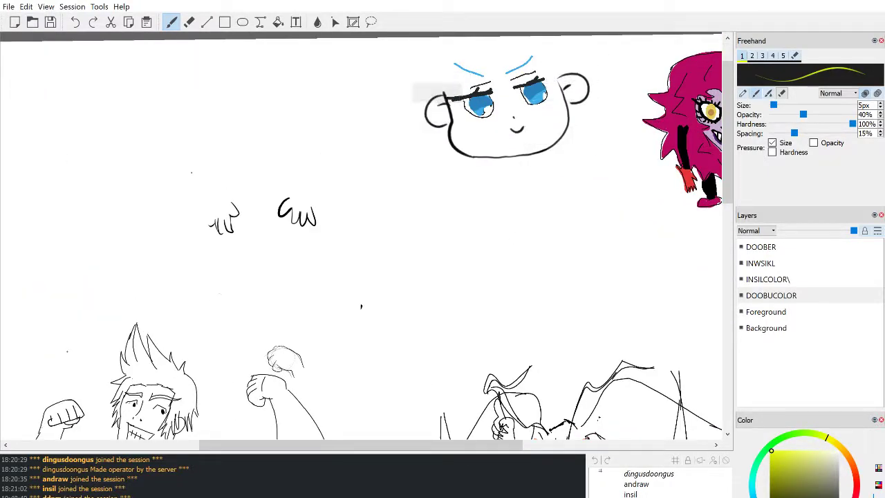
# Step: Switch to the DOOBER layer and draw the blue-eyed figure's legs in black, replacing the trial yellow stroke and enlarging the brush to 14 px
pyautogui.click(777, 251)
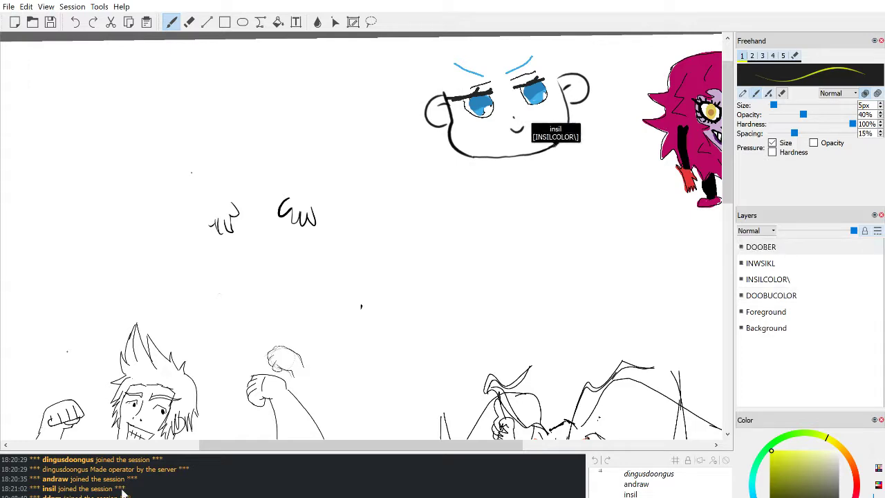
pyautogui.moveTo(296, 445); pyautogui.dragTo(111, 446)
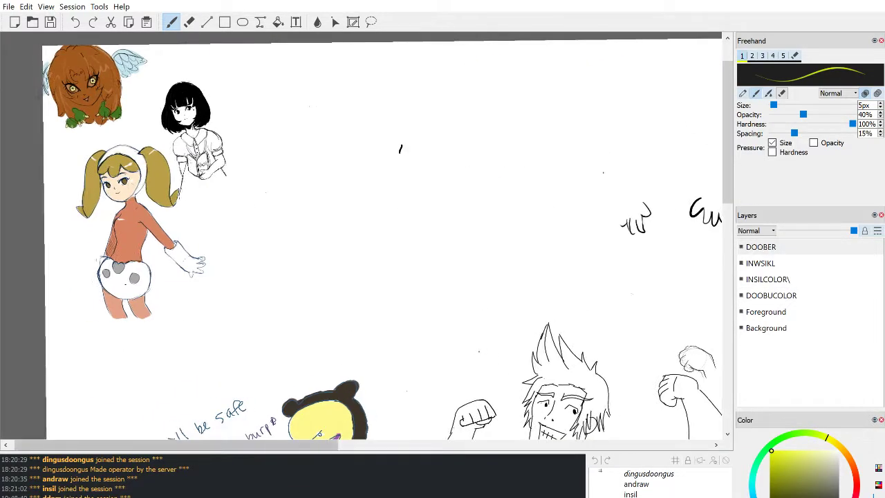
pyautogui.scroll(1, 125, 335)
pyautogui.scroll(-1, 361, 237)
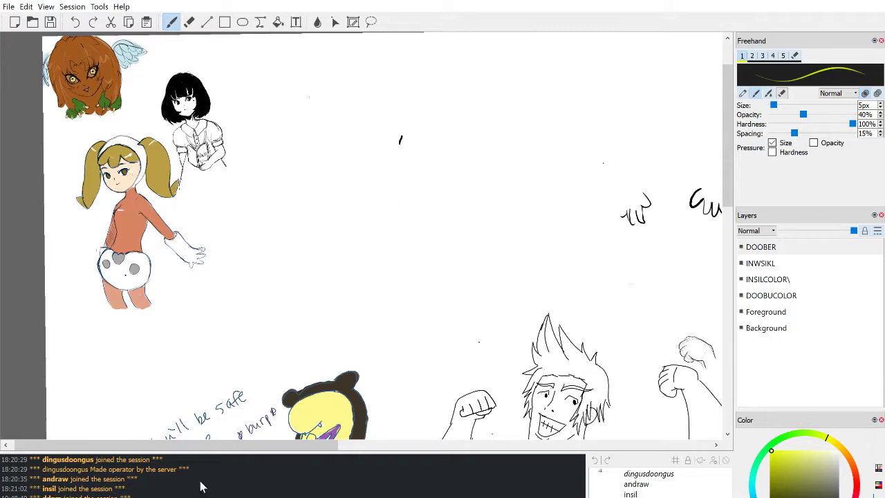
pyautogui.moveTo(233, 446); pyautogui.dragTo(469, 440)
pyautogui.scroll(1, 467, 430)
pyautogui.scroll(-1, 467, 422)
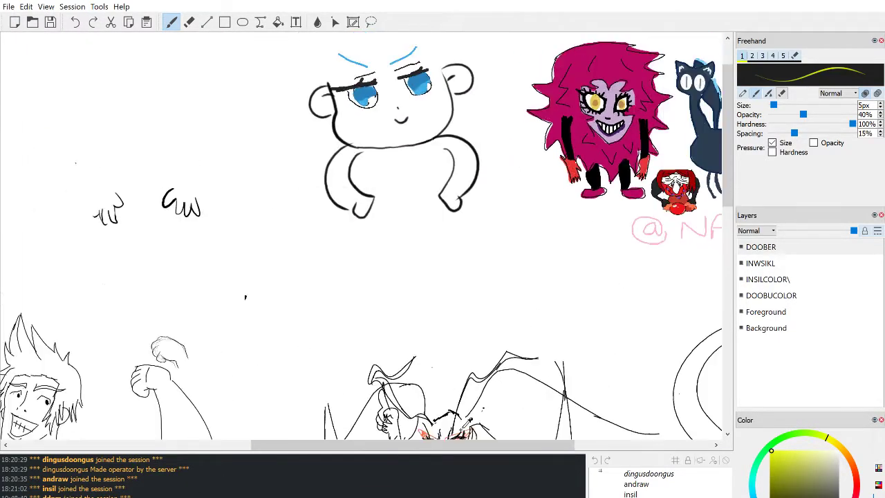
pyautogui.moveTo(352, 219)
pyautogui.mouseDown()
pyautogui.moveTo(322, 289)
pyautogui.moveTo(368, 286)
pyautogui.mouseUp()
pyautogui.hotkey('ctrl', 'z')
pyautogui.click(812, 494)
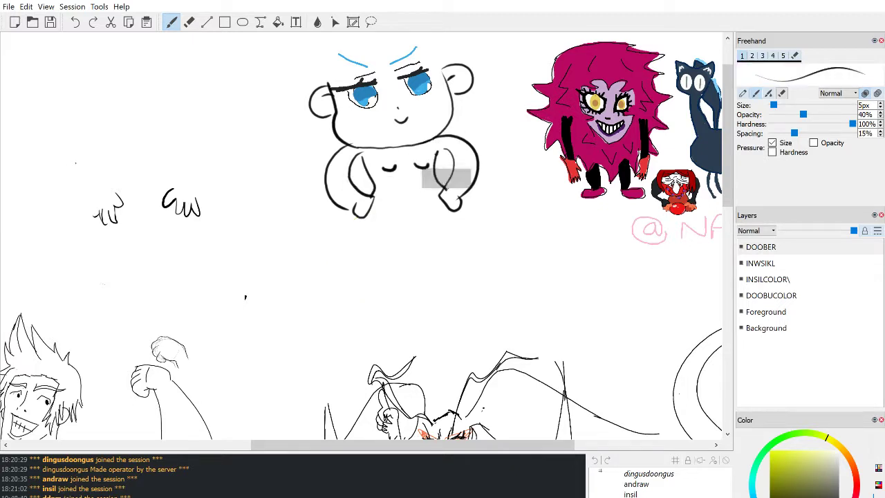
pyautogui.moveTo(774, 105); pyautogui.dragTo(780, 105)
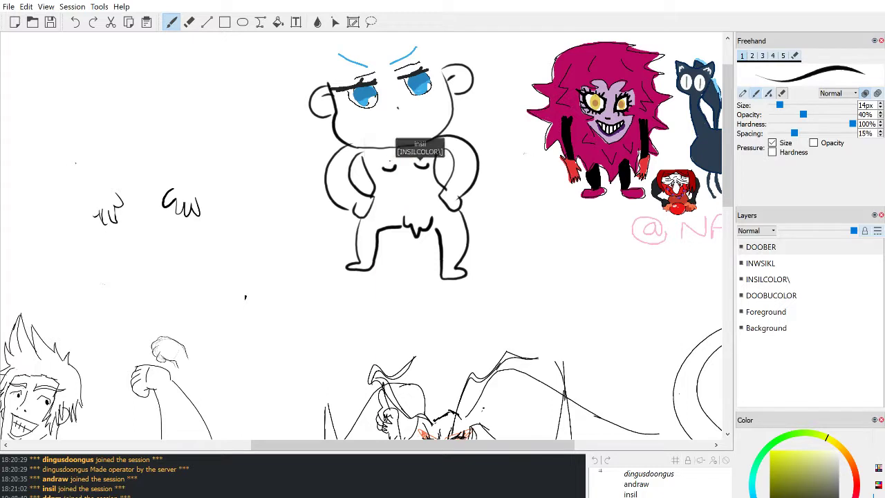
# Step: Paint out the squiggle between the figure's legs in white and redraw the joining line in black
pyautogui.moveTo(831, 459); pyautogui.dragTo(845, 444)
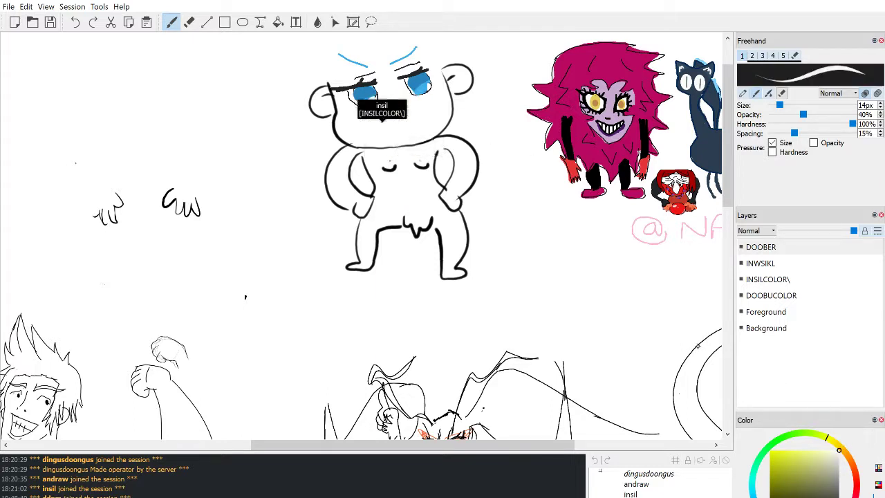
pyautogui.moveTo(408, 226); pyautogui.dragTo(411, 231)
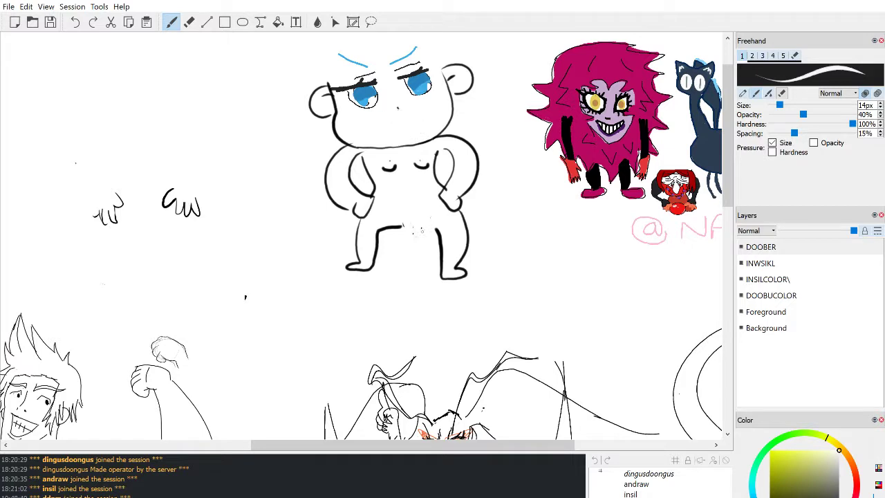
pyautogui.press('x')
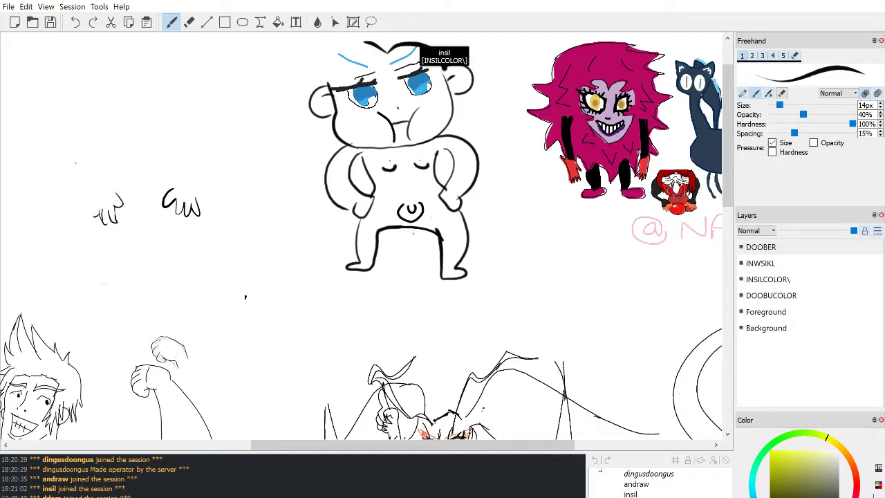
# Step: Pick red and draw zigzag blush marks on both of the blue-eyed figure's cheeks
pyautogui.click(856, 476)
pyautogui.click(757, 445)
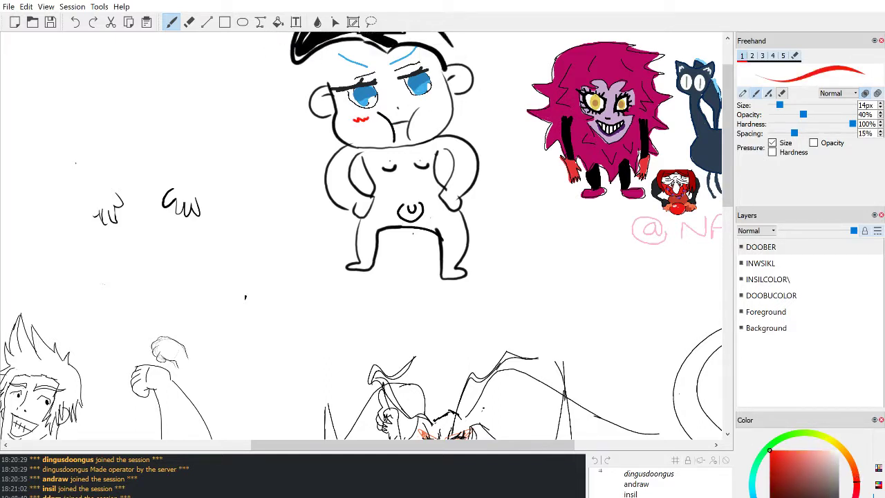
pyautogui.scroll(-3, 445, 96)
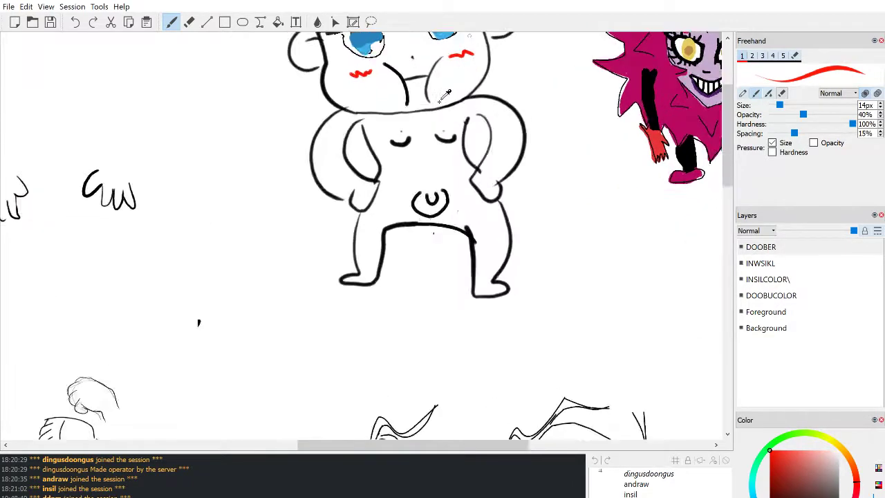
pyautogui.scroll(1, 360, 56)
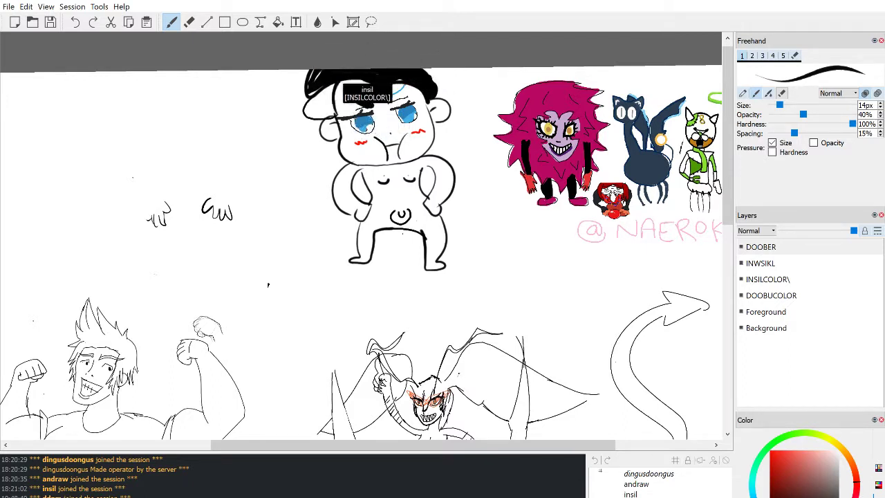
# Step: Touch up the blue-eyed figure's face and hair, alternating white and black 14 px brush strokes with the eraser
pyautogui.press('x')
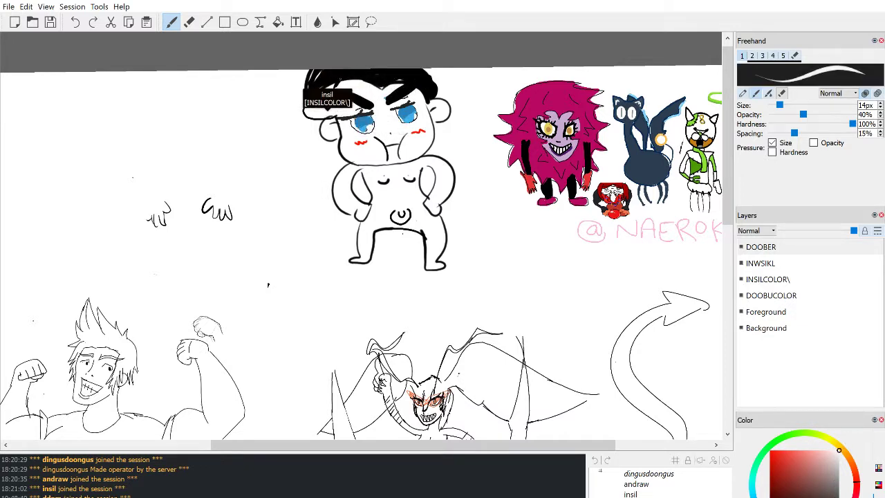
pyautogui.press('x')
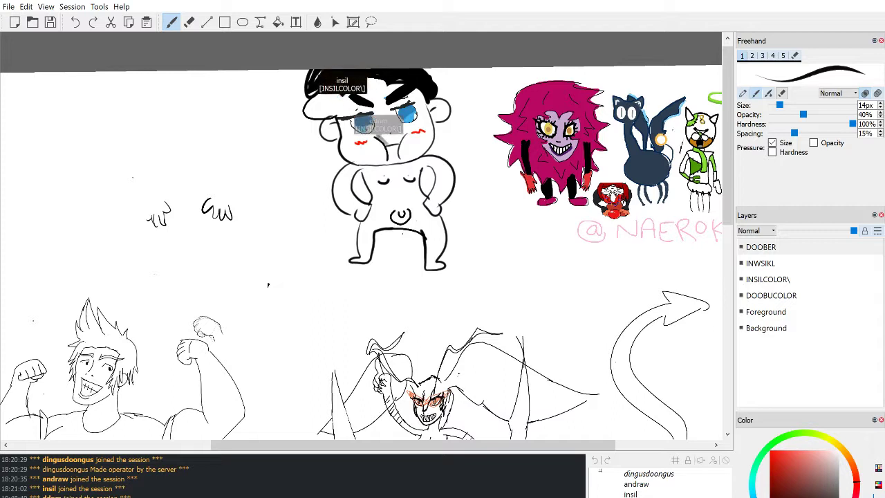
pyautogui.press('e')
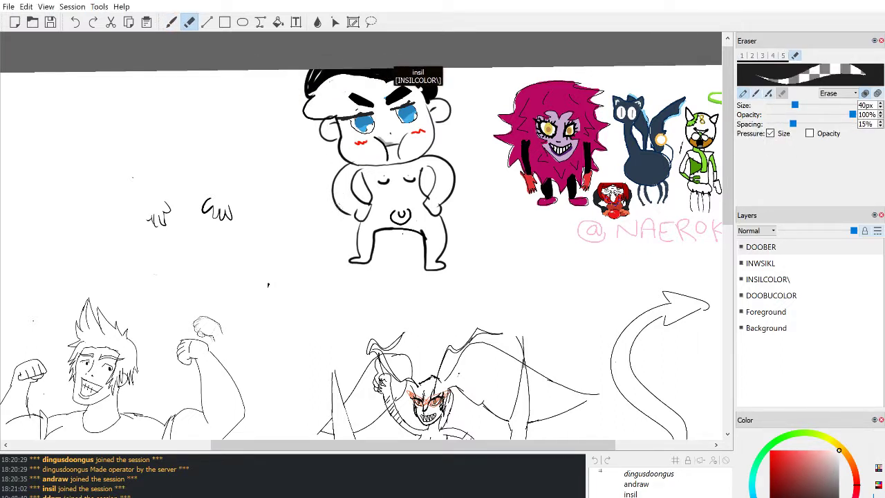
pyautogui.click(171, 21)
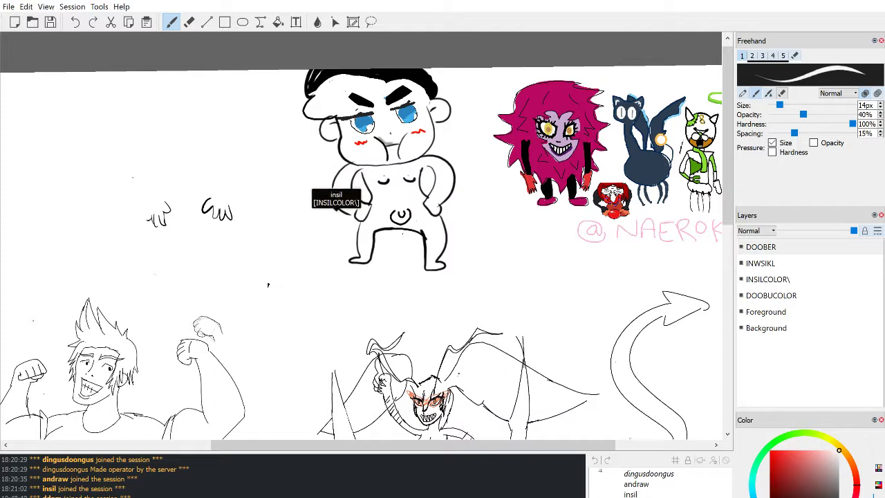
# Step: Write "BRAIN BLAST!" in black in a speech bubble beside the figure's raised hand, and pick red as the brush colour
pyautogui.press('x')
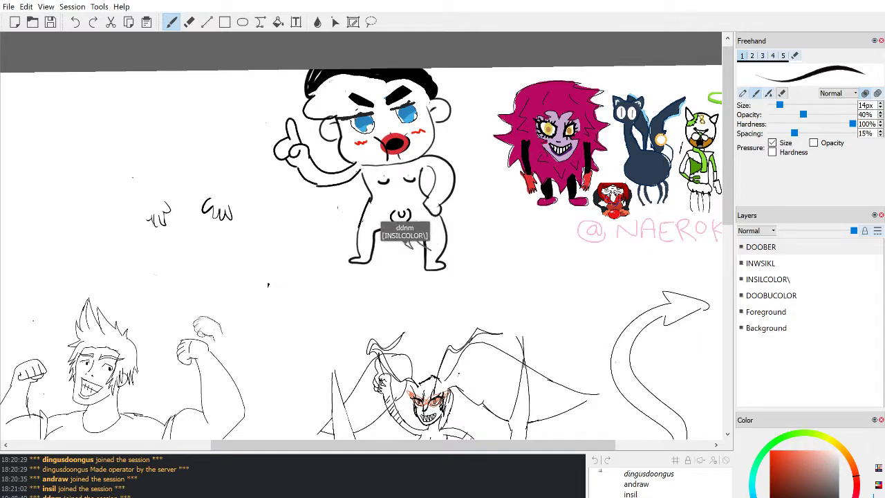
pyautogui.moveTo(180, 109)
pyautogui.mouseDown()
pyautogui.moveTo(176, 120)
pyautogui.moveTo(190, 121)
pyautogui.mouseUp()
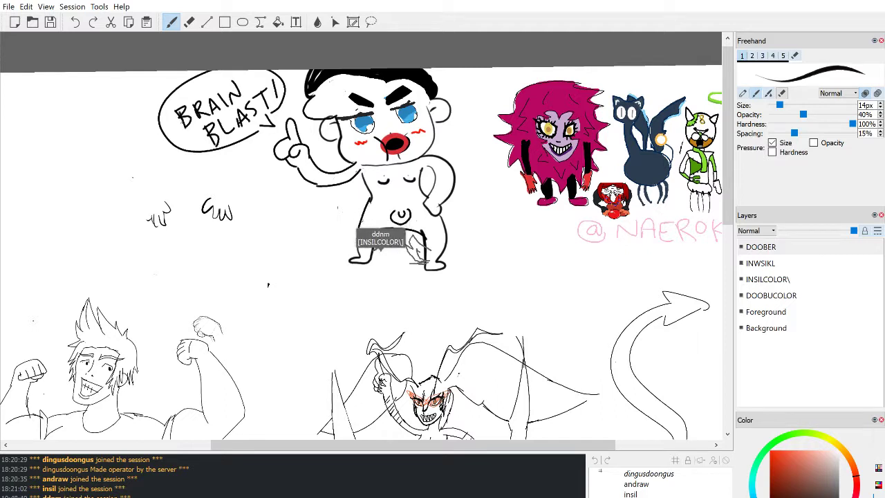
pyautogui.moveTo(811, 476); pyautogui.dragTo(770, 450)
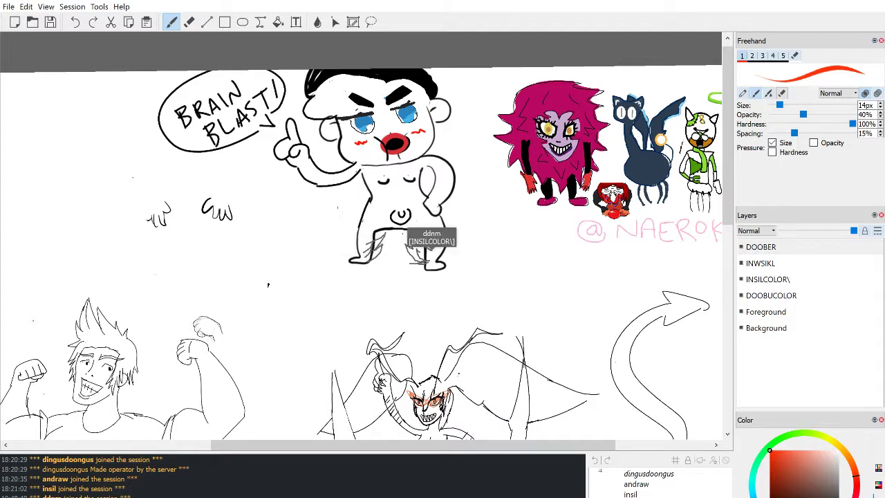
# Step: Draw jagged red veins across the blue-eyed figure's forehead
pyautogui.moveTo(314, 98)
pyautogui.mouseDown()
pyautogui.moveTo(328, 106)
pyautogui.moveTo(316, 106)
pyautogui.moveTo(330, 88)
pyautogui.moveTo(337, 98)
pyautogui.moveTo(367, 81)
pyautogui.mouseUp()
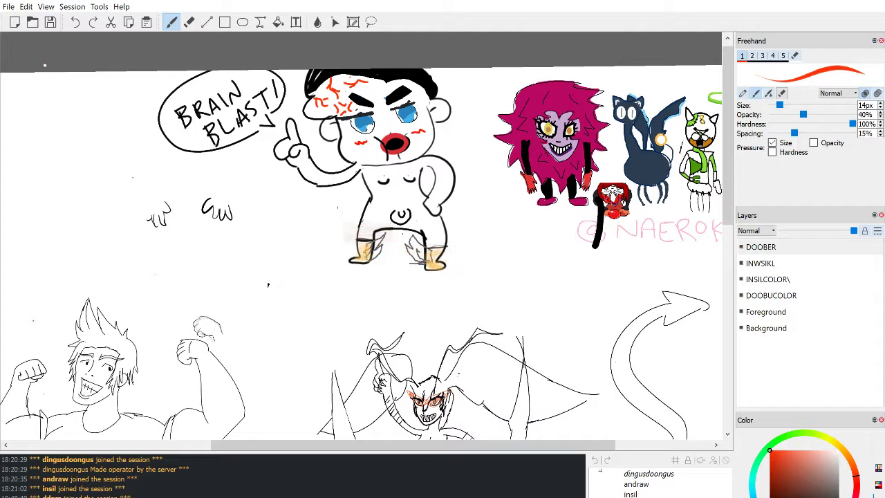
pyautogui.scroll(-3, 361, 235)
pyautogui.scroll(3, 360, 236)
# Step: Look over the muscular man, the horned rider on the masked beast, and the rest of the shared canvas
pyautogui.scroll(-6, 343, 443)
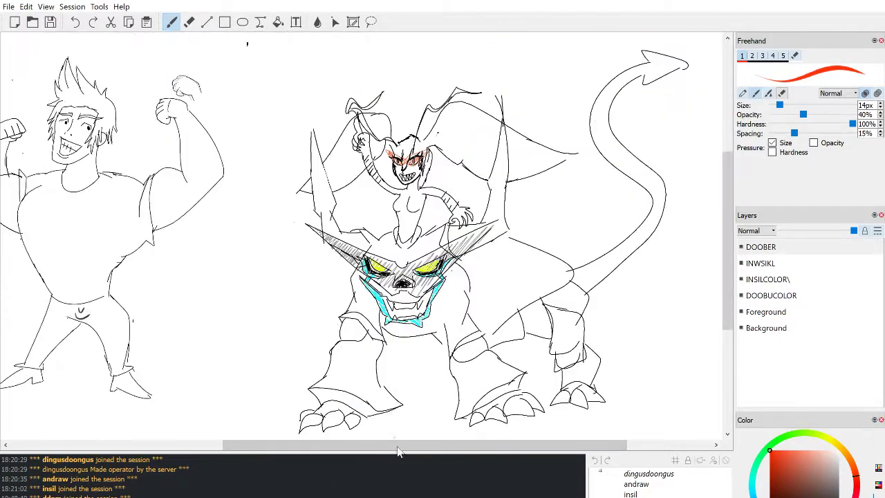
pyautogui.moveTo(399, 450); pyautogui.dragTo(225, 446)
pyautogui.scroll(2, 275, 369)
pyautogui.scroll(-2, 275, 369)
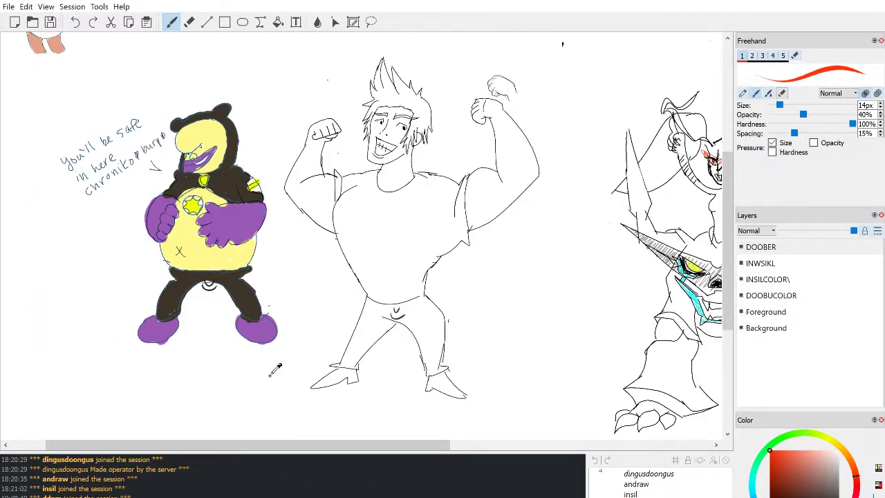
pyautogui.scroll(3, 274, 370)
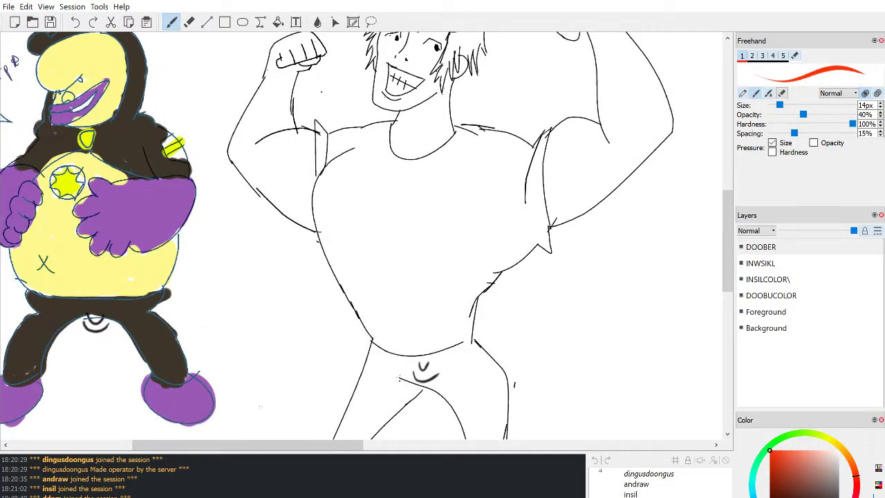
pyautogui.scroll(-2, 260, 407)
pyautogui.moveTo(258, 446); pyautogui.dragTo(430, 457)
pyautogui.scroll(-2, 430, 458)
pyautogui.scroll(-2, 450, 379)
pyautogui.scroll(-3, 455, 372)
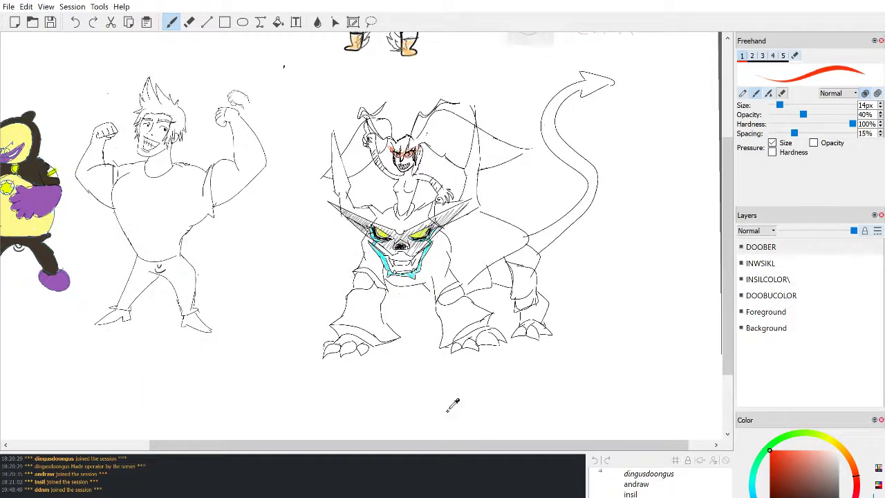
pyautogui.scroll(-2, 453, 399)
pyautogui.scroll(4, 465, 346)
pyautogui.scroll(4, 468, 343)
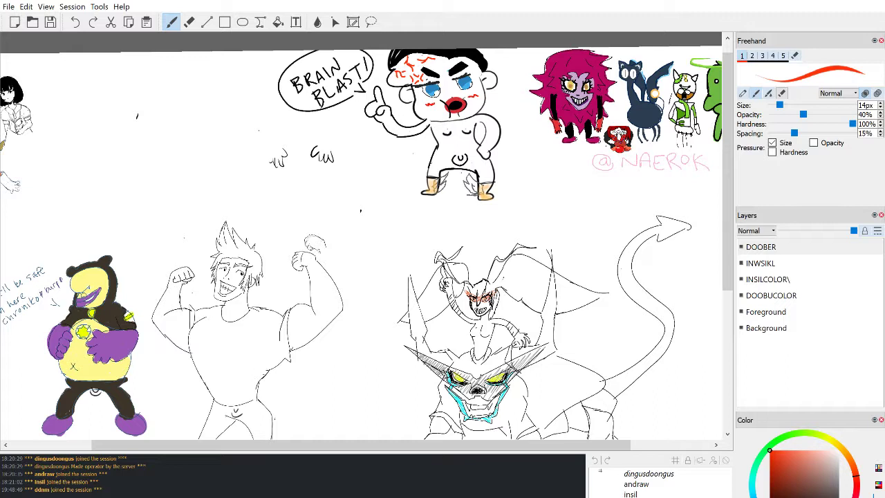
pyautogui.scroll(-1, 505, 301)
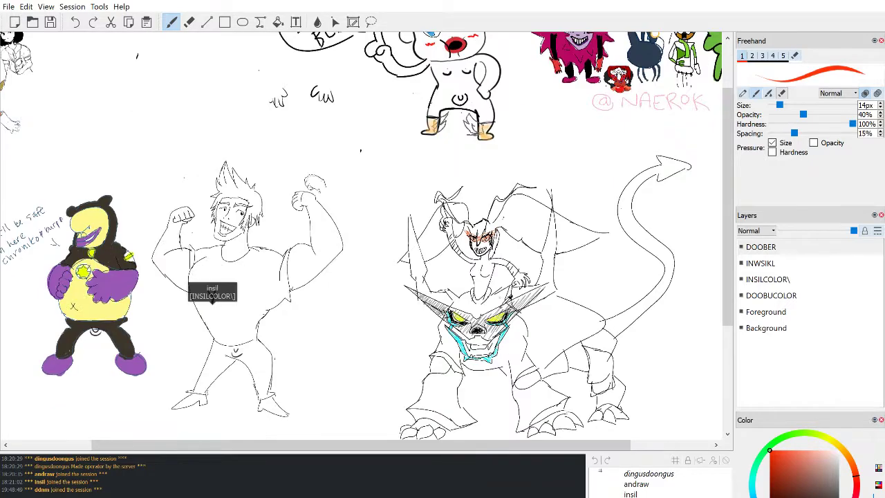
pyautogui.scroll(-1, 505, 302)
pyautogui.scroll(1, 506, 300)
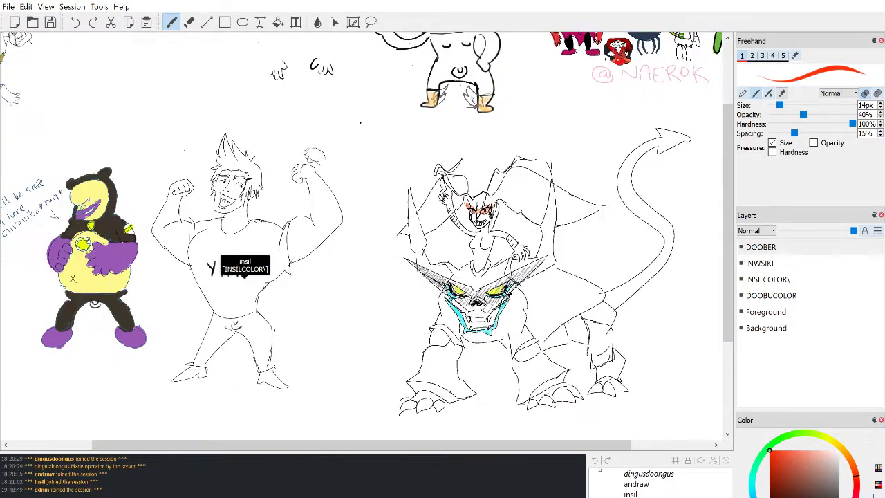
pyautogui.scroll(-1, 506, 300)
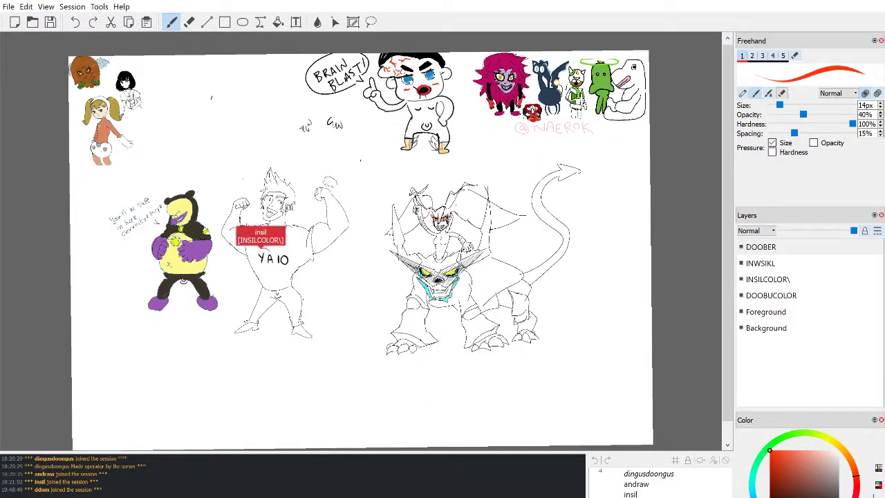
# Step: Paint over the red heart on the muscular man's shirt with a 126 px white brush, and reduce the brush to 96 px
pyautogui.scroll(5, 376, 281)
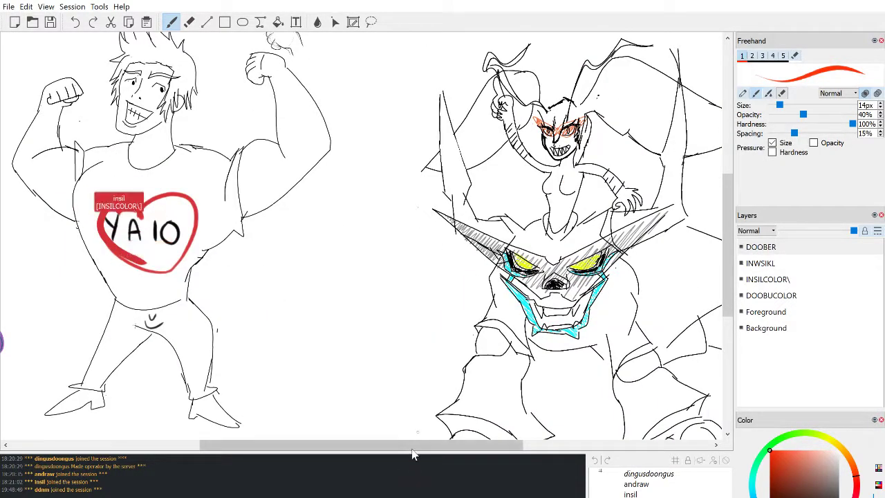
pyautogui.moveTo(413, 444); pyautogui.dragTo(344, 443)
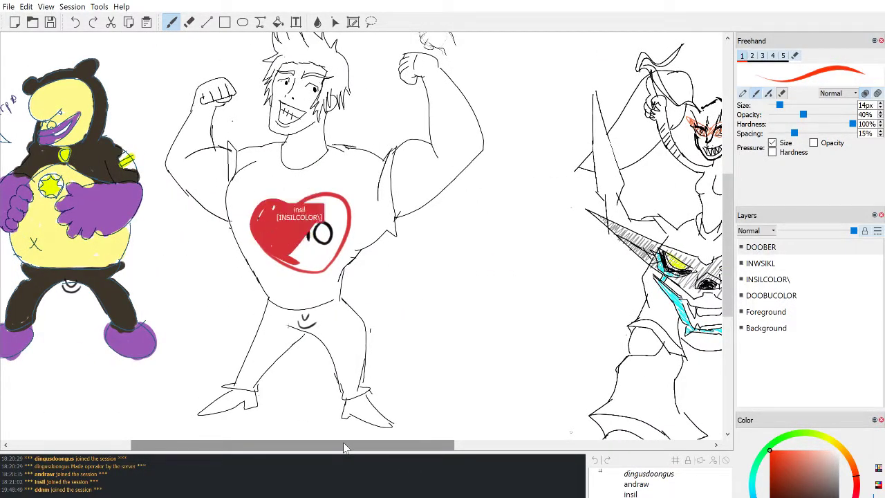
pyautogui.press('x')
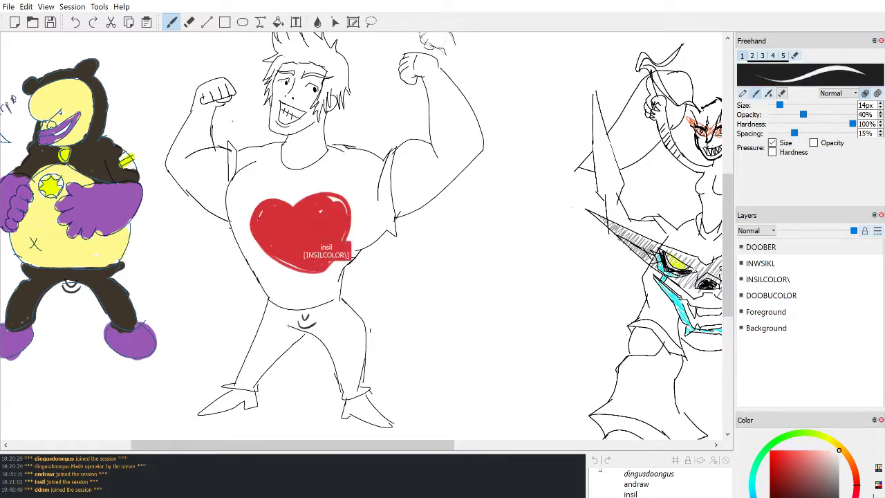
pyautogui.moveTo(783, 105); pyautogui.dragTo(851, 105)
pyautogui.moveTo(265, 200)
pyautogui.mouseDown()
pyautogui.moveTo(257, 226)
pyautogui.moveTo(250, 211)
pyautogui.moveTo(270, 227)
pyautogui.moveTo(278, 268)
pyautogui.moveTo(269, 194)
pyautogui.moveTo(279, 205)
pyautogui.moveTo(287, 275)
pyautogui.moveTo(296, 276)
pyautogui.moveTo(291, 191)
pyautogui.moveTo(304, 245)
pyautogui.mouseUp()
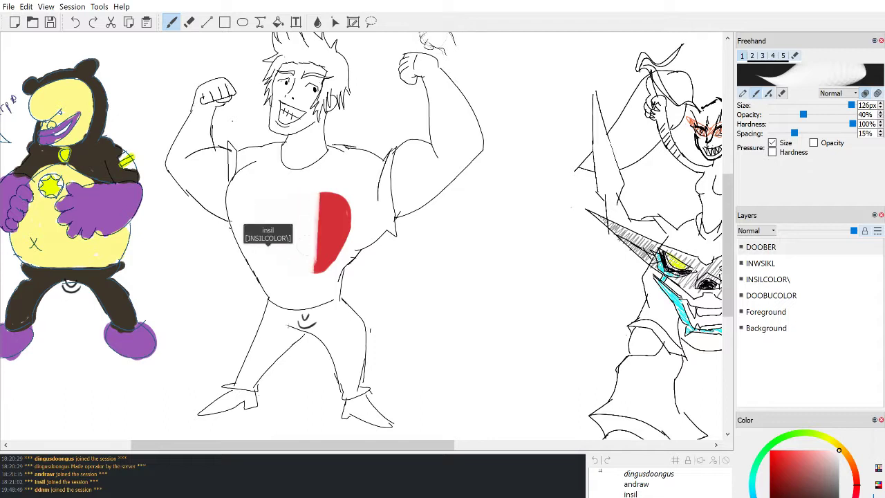
pyautogui.moveTo(320, 201)
pyautogui.mouseDown()
pyautogui.moveTo(322, 255)
pyautogui.moveTo(331, 207)
pyautogui.moveTo(342, 242)
pyautogui.moveTo(343, 219)
pyautogui.mouseUp()
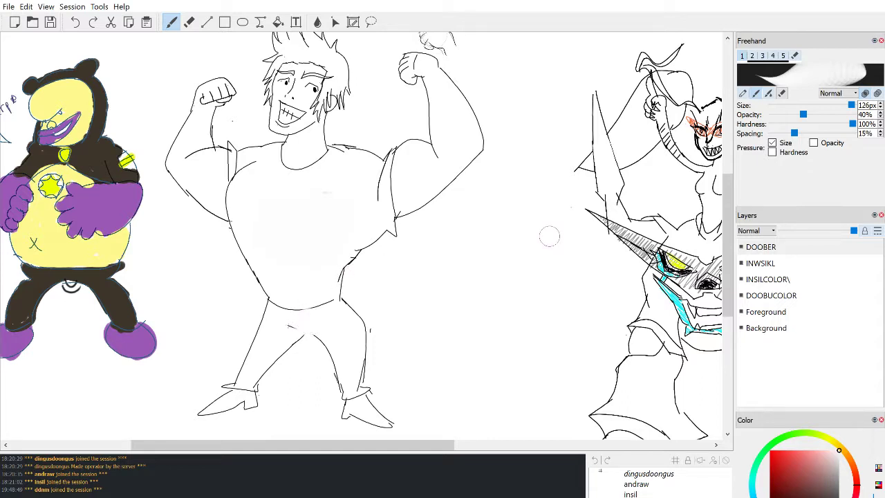
pyautogui.moveTo(833, 105); pyautogui.dragTo(832, 103)
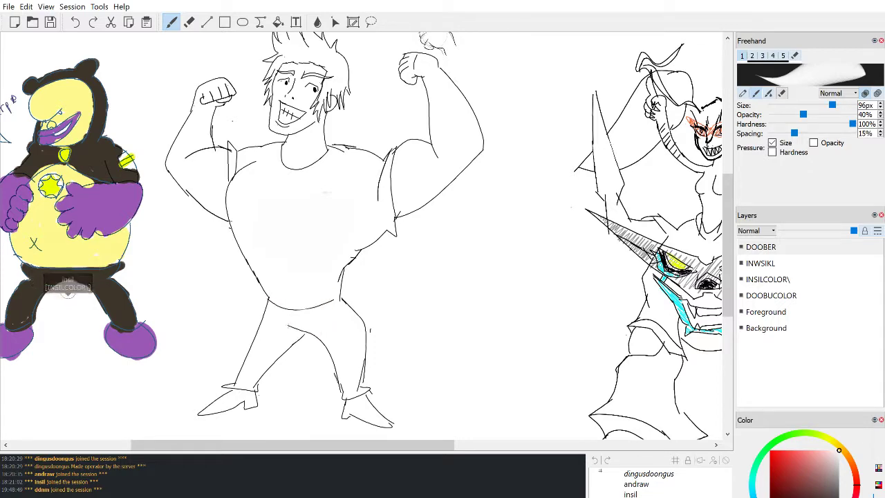
# Step: Write the artist's handle in large black letters below the muscular man and the beast, using an 82 px brush at 100% opacity
pyautogui.scroll(-1, 55, 362)
pyautogui.scroll(-2, 69, 375)
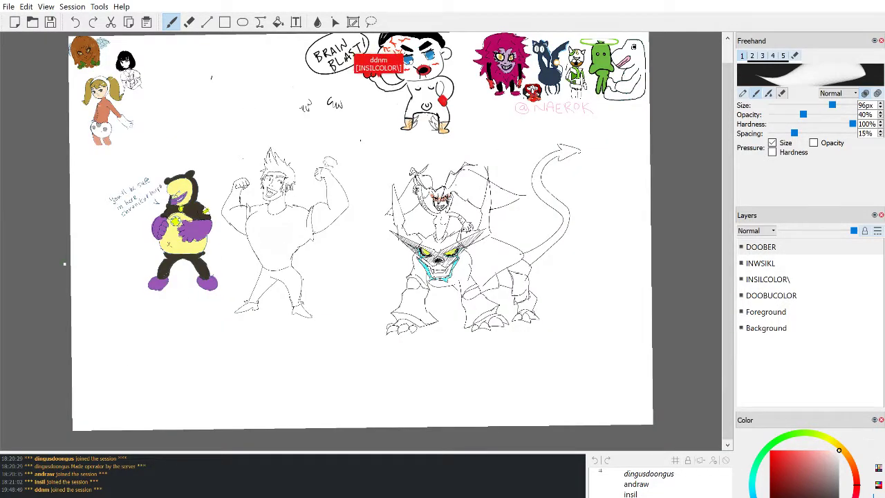
pyautogui.scroll(1, 56, 267)
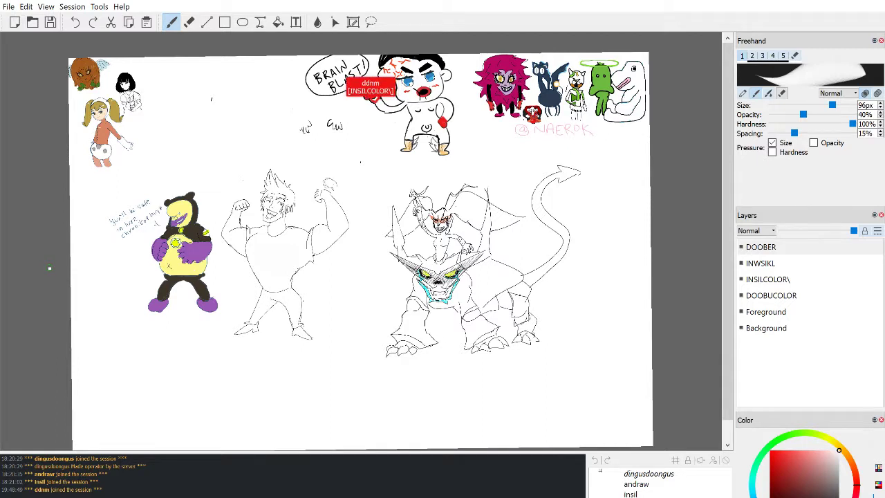
pyautogui.press('x')
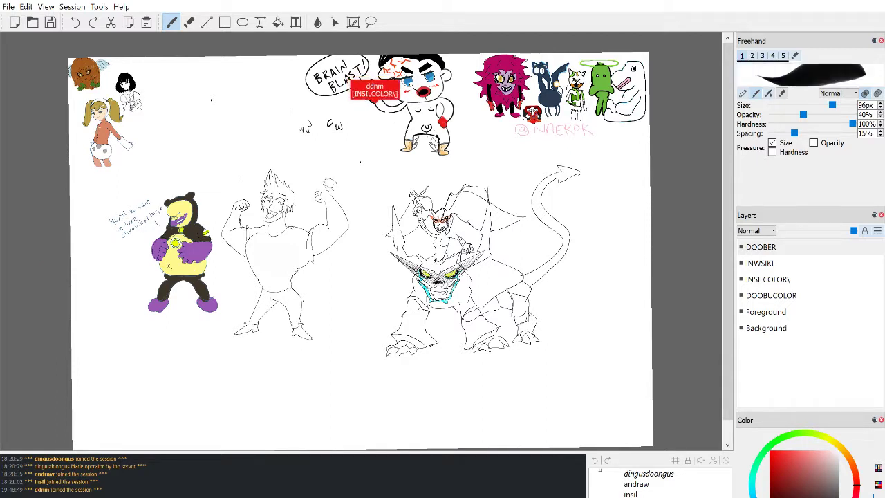
pyautogui.moveTo(261, 365); pyautogui.dragTo(315, 368)
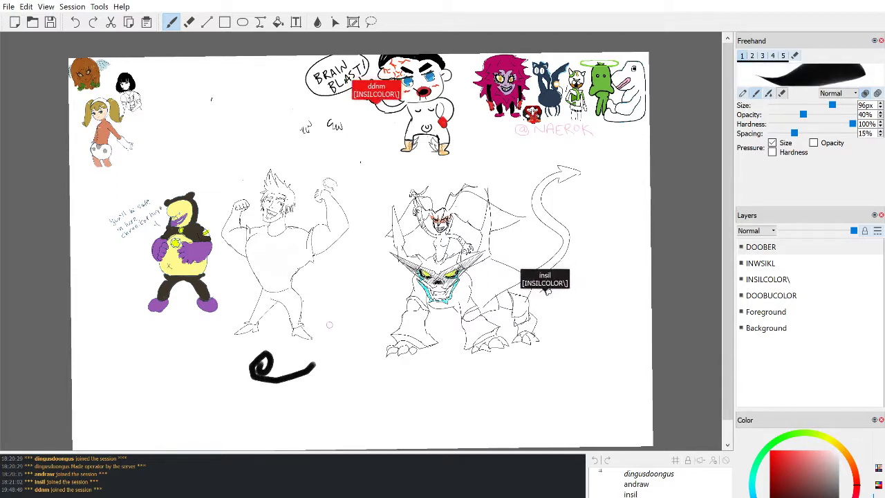
pyautogui.hotkey('ctrl', 'z')
pyautogui.moveTo(832, 105)
pyautogui.mouseDown()
pyautogui.moveTo(823, 104)
pyautogui.moveTo(852, 116)
pyautogui.mouseUp()
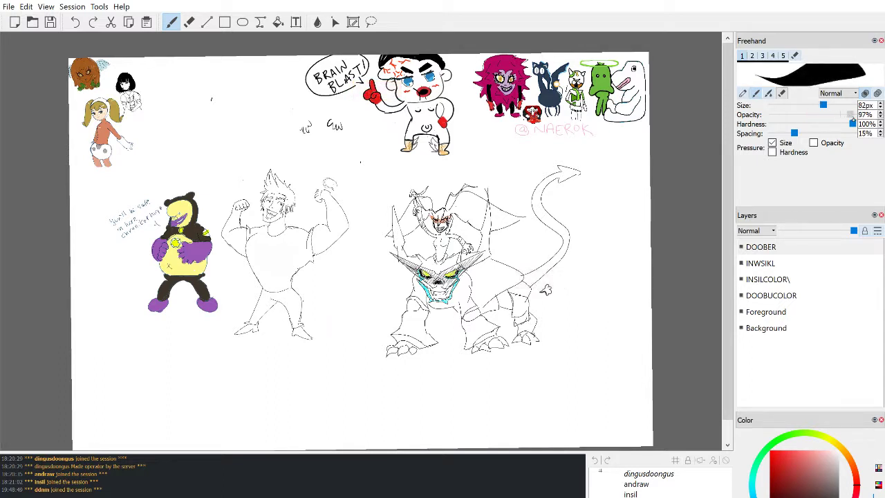
pyautogui.moveTo(297, 372)
pyautogui.mouseDown()
pyautogui.moveTo(290, 379)
pyautogui.moveTo(313, 394)
pyautogui.mouseUp()
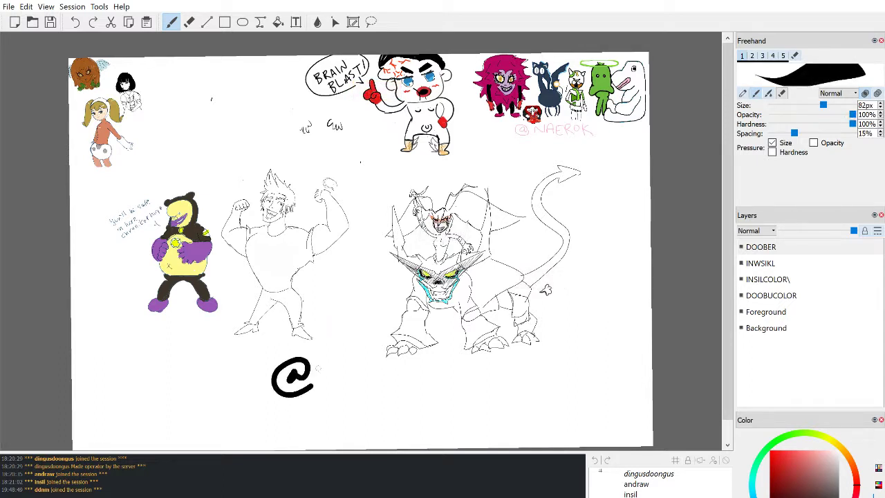
pyautogui.moveTo(320, 360)
pyautogui.mouseDown()
pyautogui.moveTo(326, 399)
pyautogui.moveTo(343, 401)
pyautogui.mouseUp()
pyautogui.moveTo(347, 370); pyautogui.dragTo(347, 377)
pyautogui.moveTo(368, 382)
pyautogui.mouseDown()
pyautogui.moveTo(356, 426)
pyautogui.moveTo(387, 378)
pyautogui.moveTo(400, 405)
pyautogui.moveTo(435, 385)
pyautogui.moveTo(460, 395)
pyautogui.moveTo(431, 405)
pyautogui.moveTo(425, 384)
pyautogui.mouseUp()
pyautogui.hotkey('ctrl', 'z')
pyautogui.hotkey('ctrl', 'z')
pyautogui.moveTo(435, 369)
pyautogui.mouseDown()
pyautogui.moveTo(443, 403)
pyautogui.moveTo(476, 392)
pyautogui.moveTo(484, 400)
pyautogui.mouseUp()
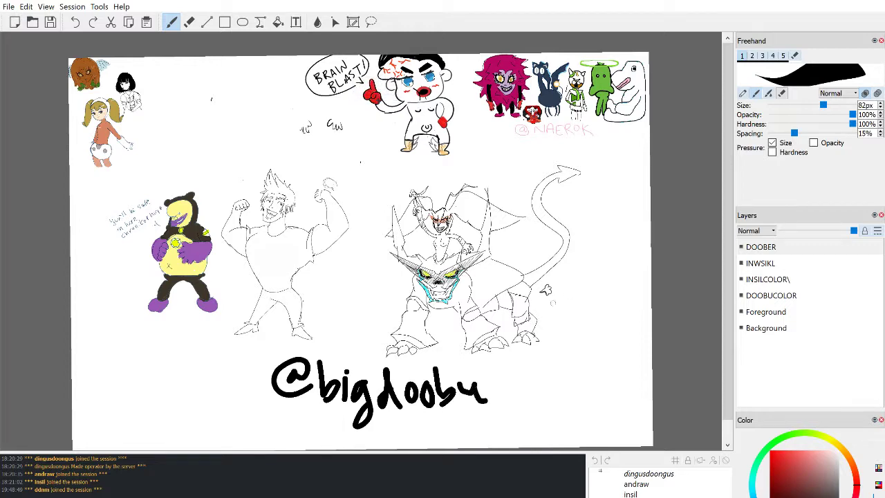
# Step: Draw two round eyes with black pupils on the horned rider's chest using a 5 px black brush
pyautogui.scroll(5, 474, 206)
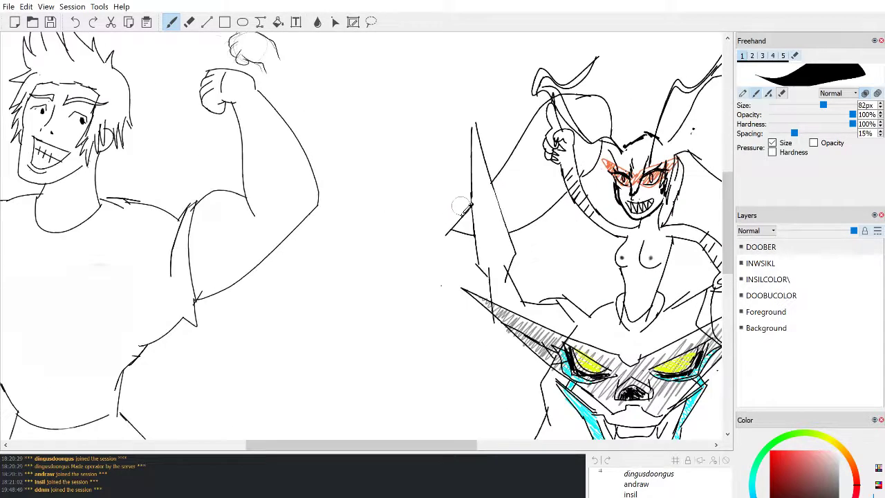
pyautogui.moveTo(413, 446); pyautogui.dragTo(526, 446)
pyautogui.hotkey('ctrl', '+')
pyautogui.hotkey('ctrl', '+')
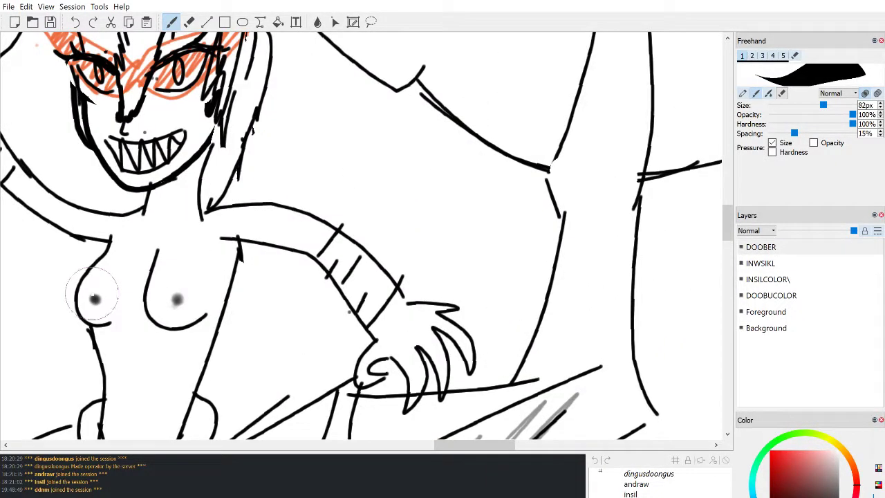
pyautogui.click(94, 299)
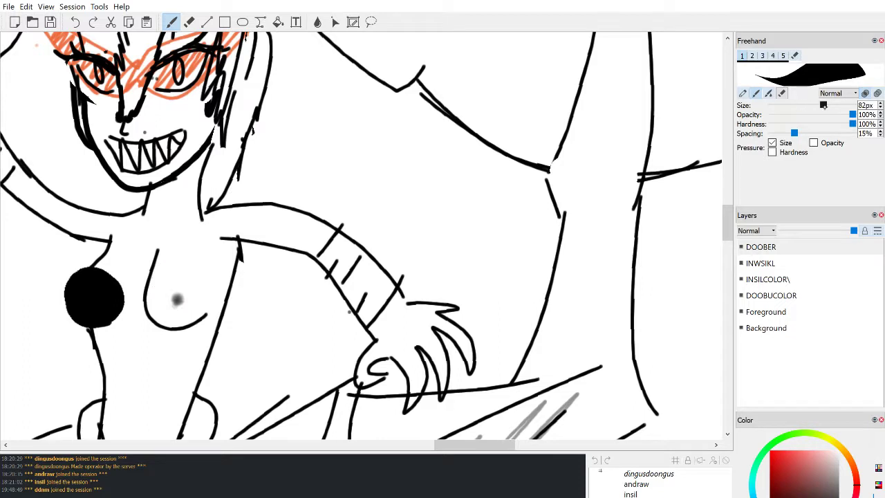
pyautogui.hotkey('ctrl', 'z')
pyautogui.moveTo(824, 105); pyautogui.dragTo(775, 105)
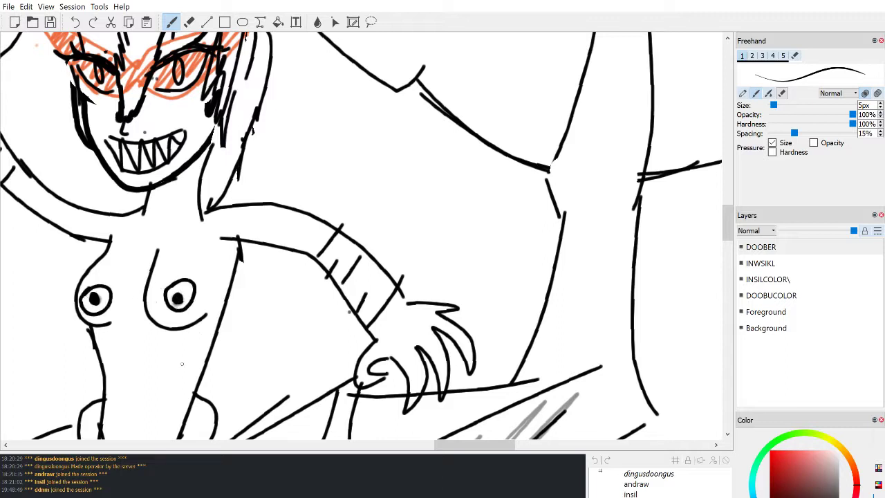
# Step: Draw an open mouth with a hanging tongue on the horned rider's belly, redrawing the strokes that miss
pyautogui.scroll(-2, 360, 235)
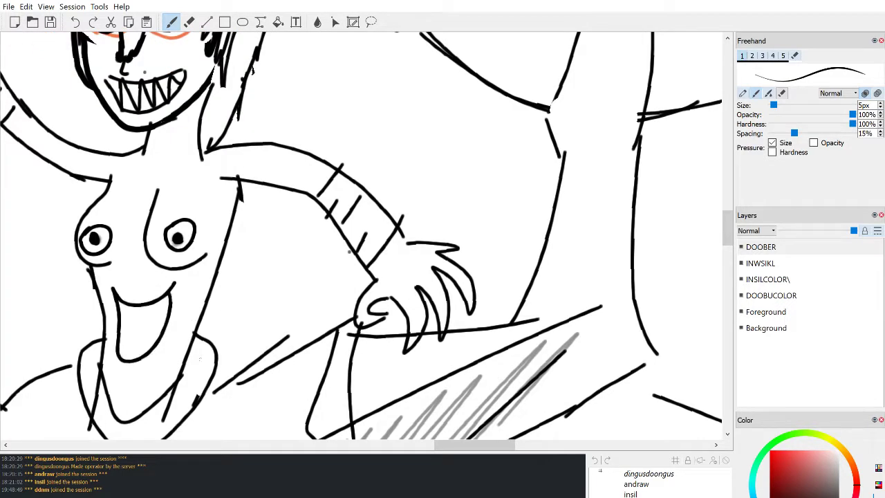
pyautogui.hotkey('ctrl', 'z')
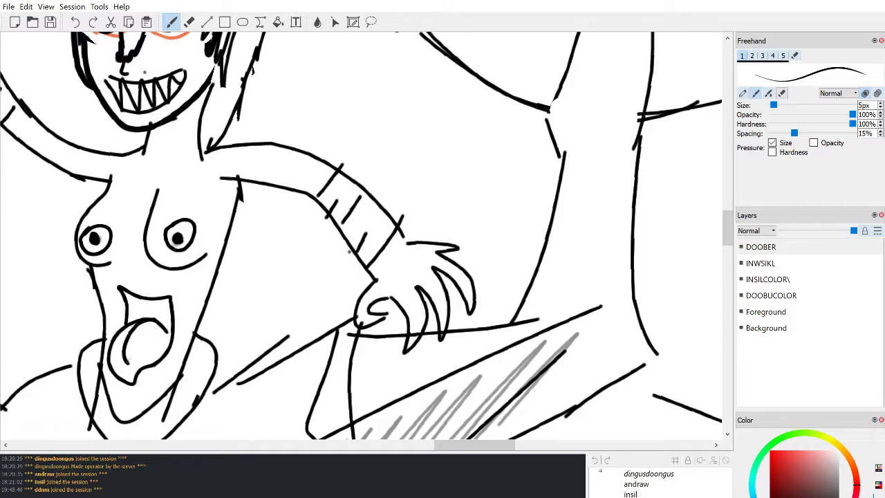
pyautogui.scroll(-5, 134, 348)
pyautogui.scroll(5, 135, 348)
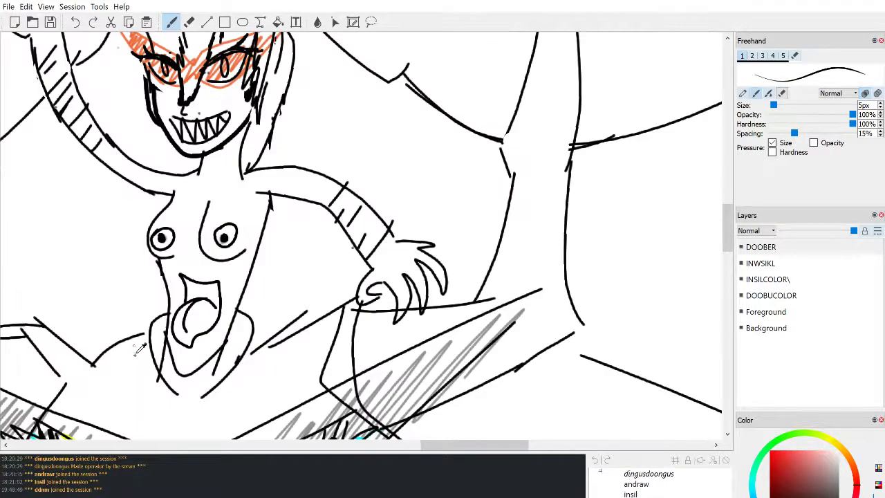
pyautogui.hotkey('ctrl', 'z')
pyautogui.hotkey('ctrl', 'z')
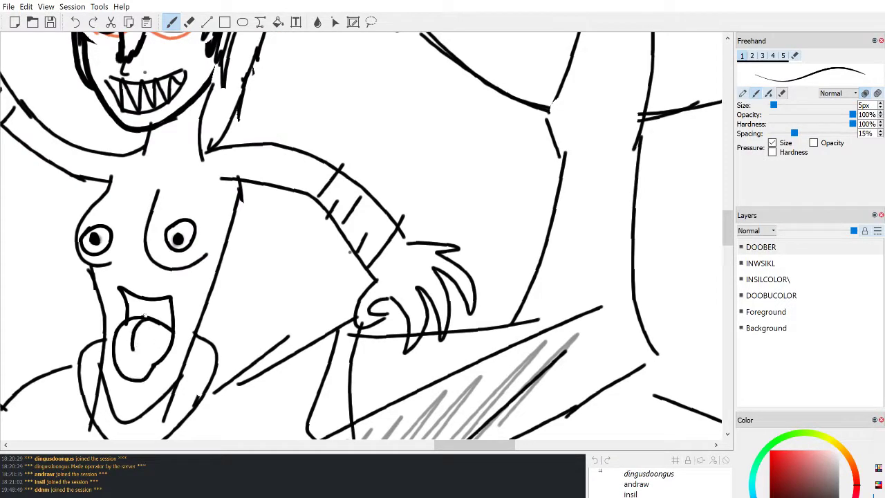
# Step: Pick orange at 45% opacity and outline a pointed mask around the eyes on the rider's chest
pyautogui.scroll(-5, 220, 235)
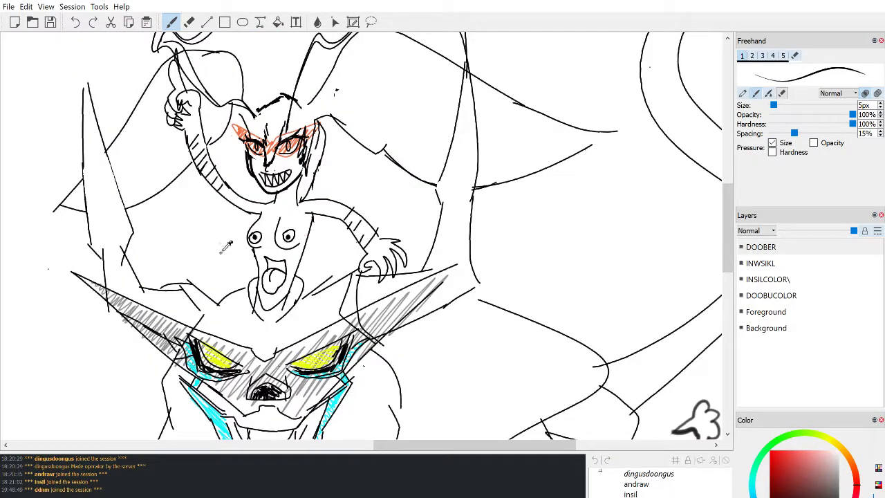
pyautogui.click(838, 462)
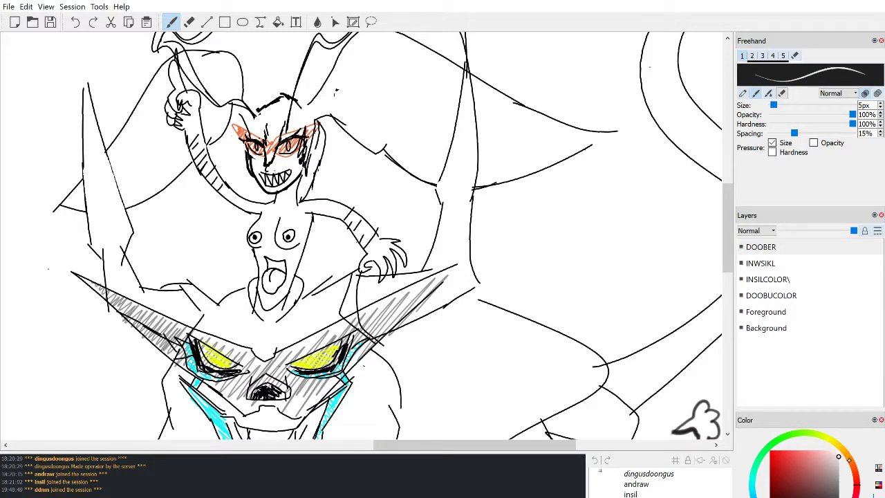
pyautogui.click(849, 461)
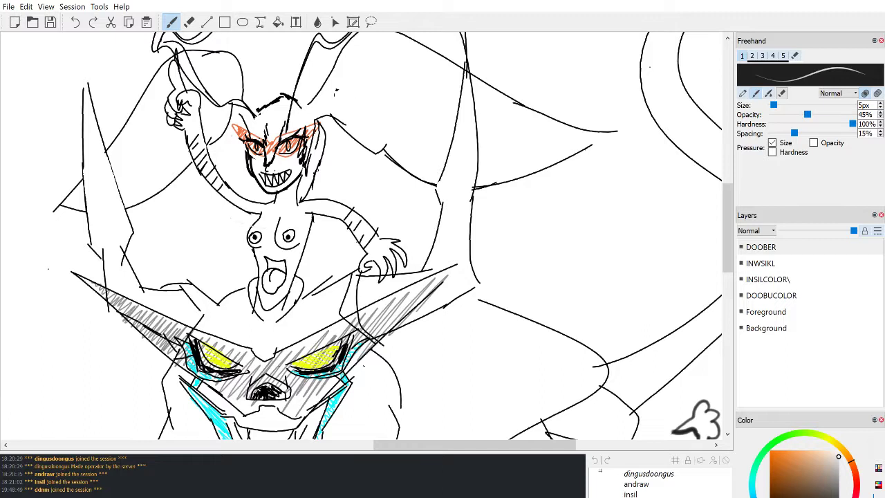
pyautogui.click(769, 450)
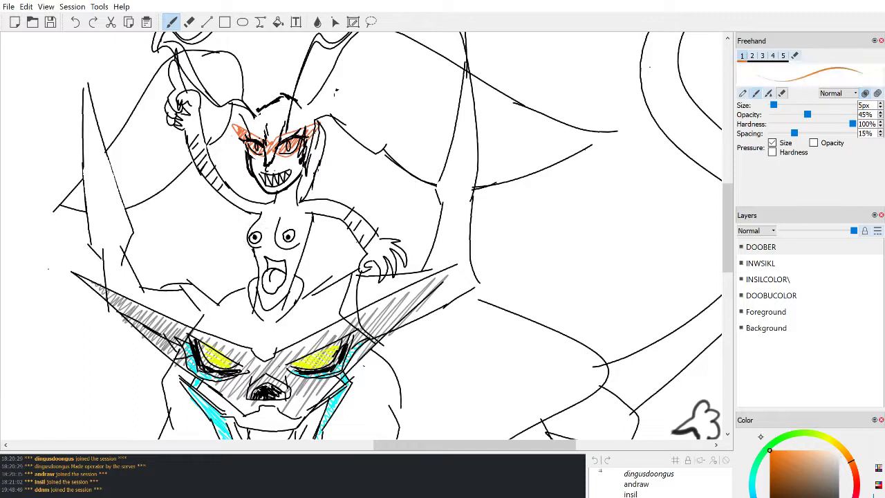
pyautogui.moveTo(268, 233)
pyautogui.mouseDown()
pyautogui.moveTo(255, 253)
pyautogui.moveTo(305, 208)
pyautogui.moveTo(289, 246)
pyautogui.moveTo(273, 231)
pyautogui.moveTo(265, 244)
pyautogui.moveTo(318, 223)
pyautogui.mouseUp()
pyautogui.hotkey('ctrl', 'z')
pyautogui.hotkey('ctrl', 'z')
pyautogui.hotkey('ctrl', 'z')
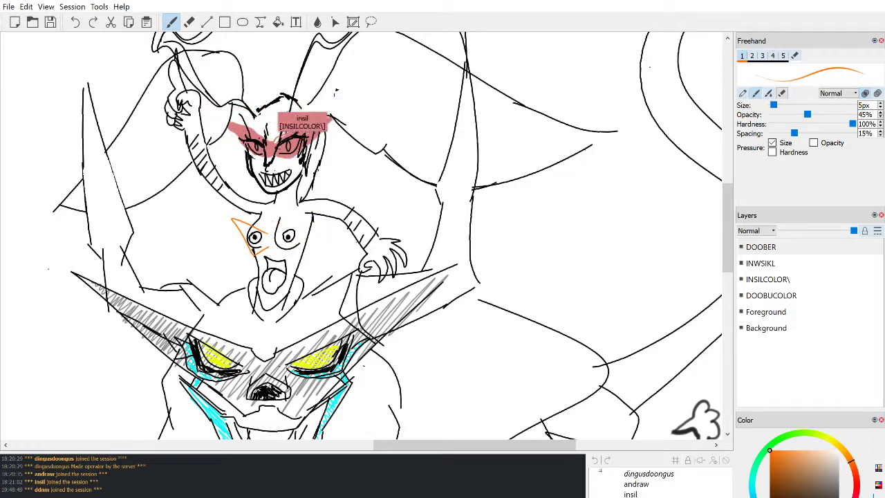
pyautogui.moveTo(268, 233)
pyautogui.mouseDown()
pyautogui.moveTo(323, 210)
pyautogui.moveTo(314, 213)
pyautogui.mouseUp()
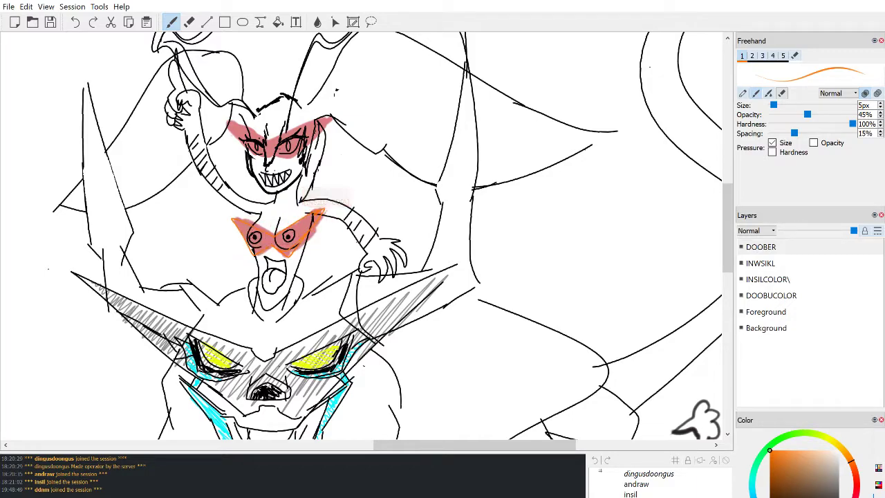
pyautogui.scroll(-3, 141, 215)
pyautogui.scroll(-4, 141, 215)
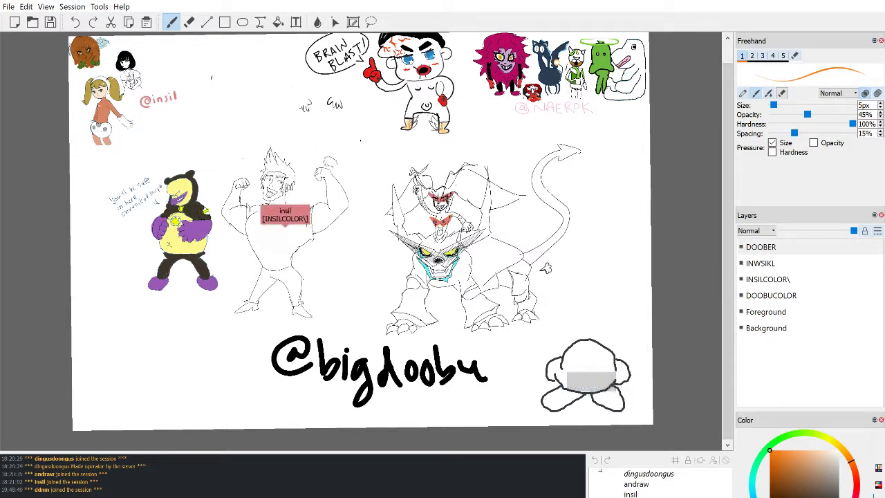
pyautogui.scroll(1, 140, 168)
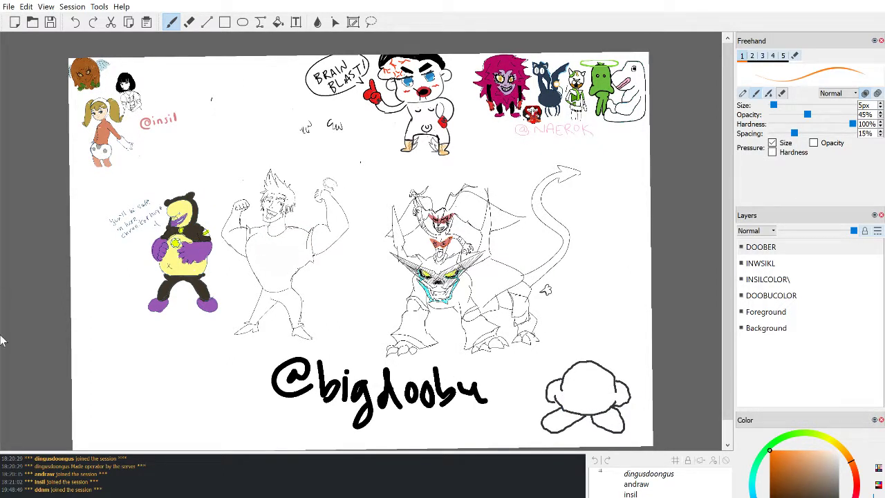